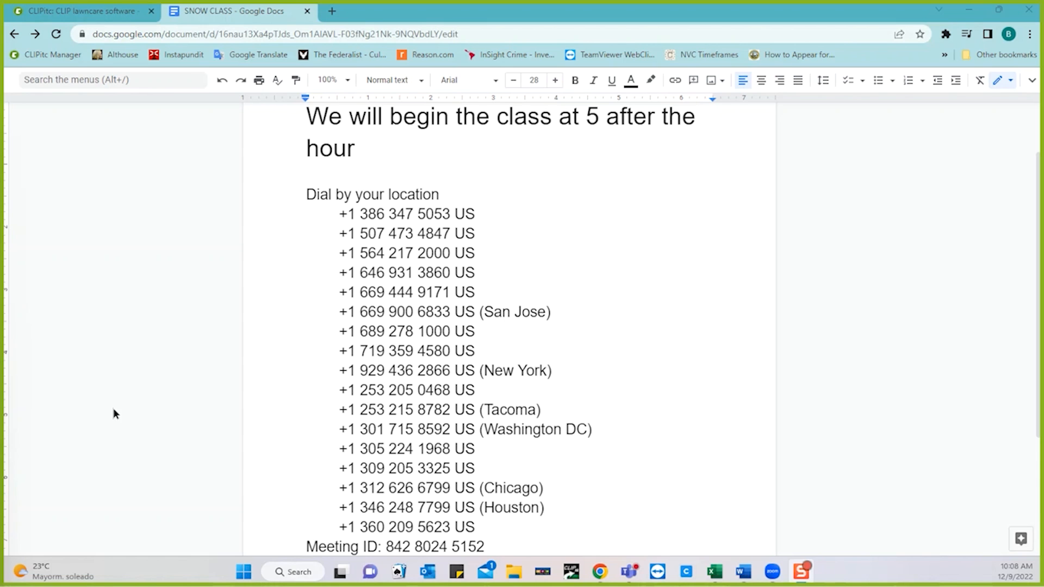
- Review the 2023 contract template letter in Word, including its service price table, discount, payment plan and credit card sections
click(108, 13)
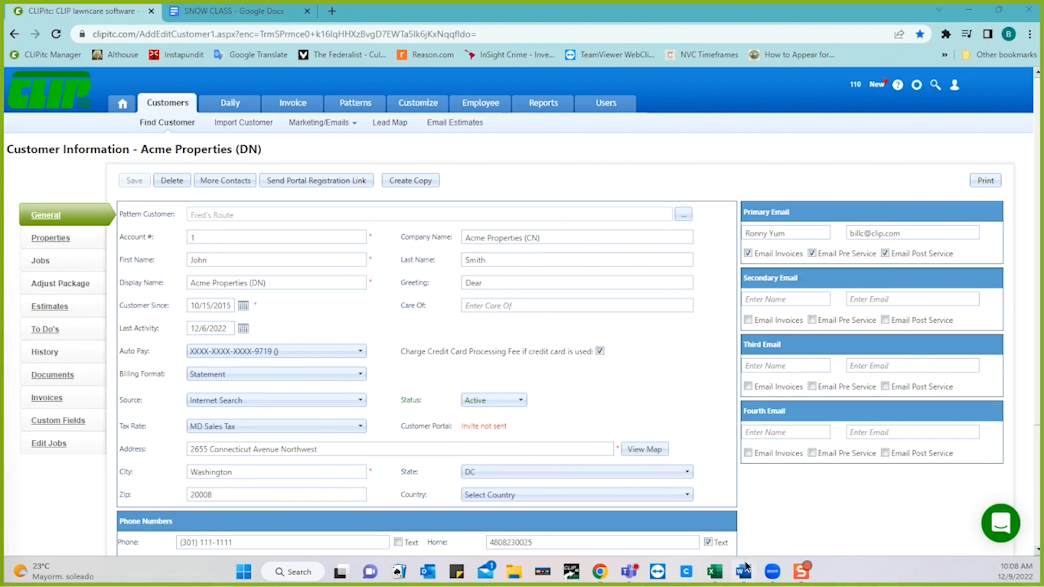
click(743, 572)
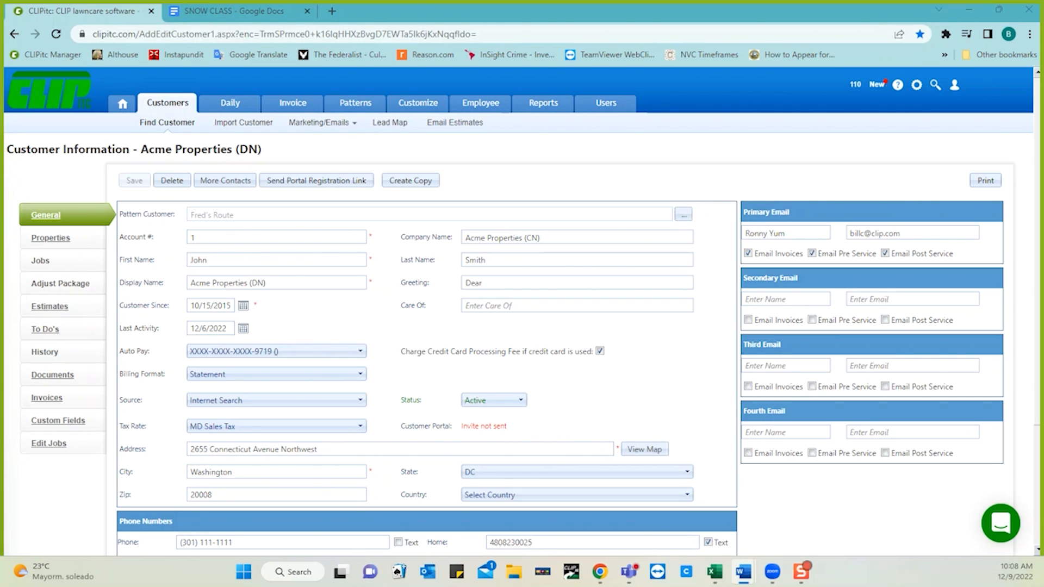
drag(0, 282, 445, 40)
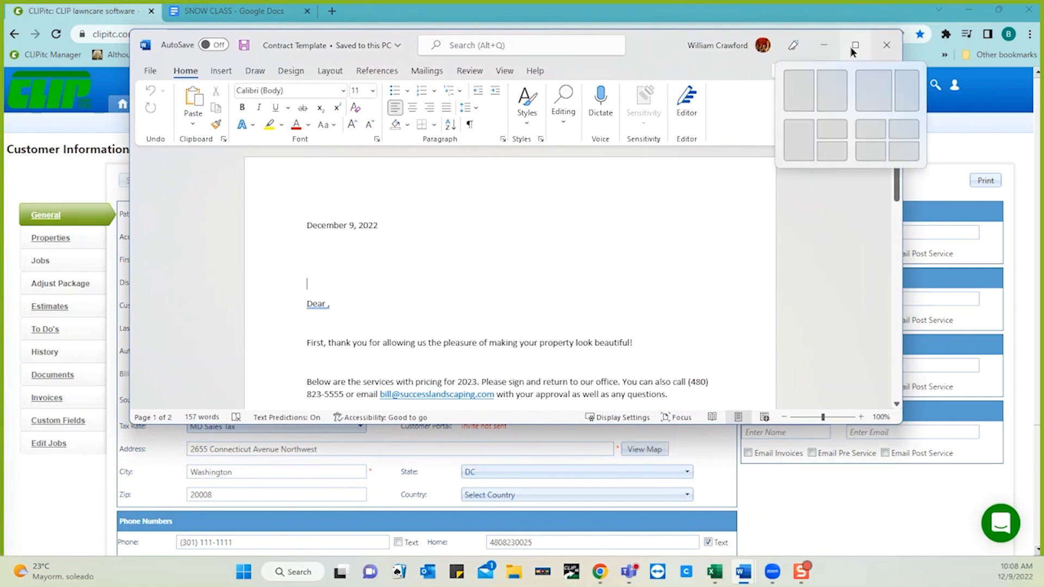
click(850, 46)
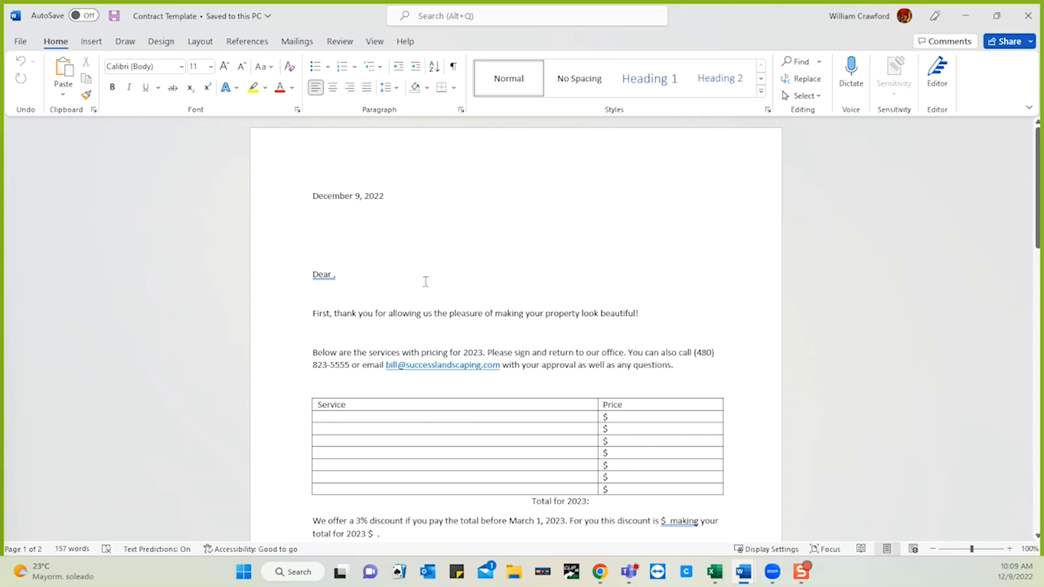
scroll(643, 283, down, 2)
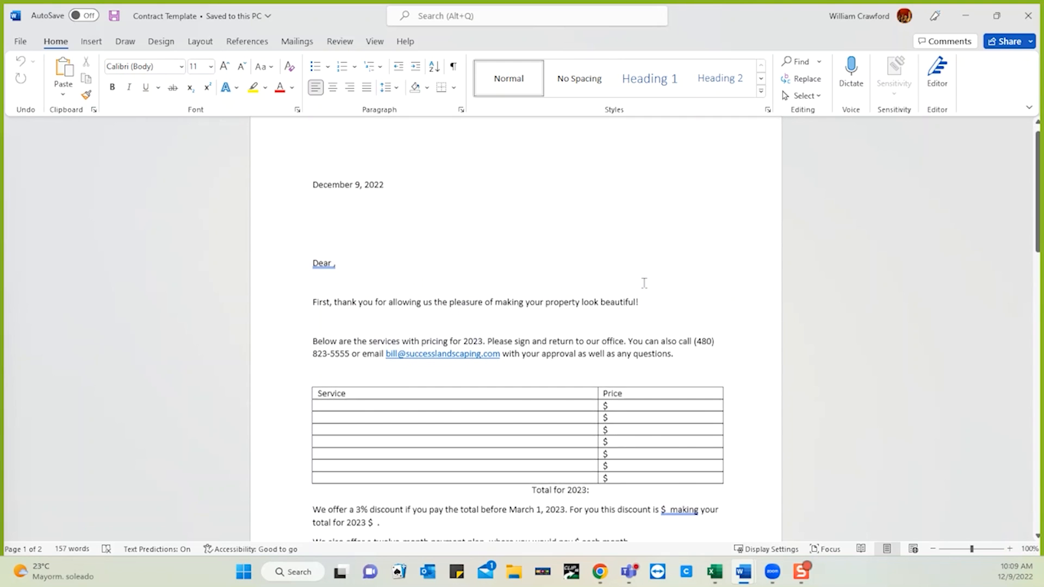
scroll(644, 283, down, 3)
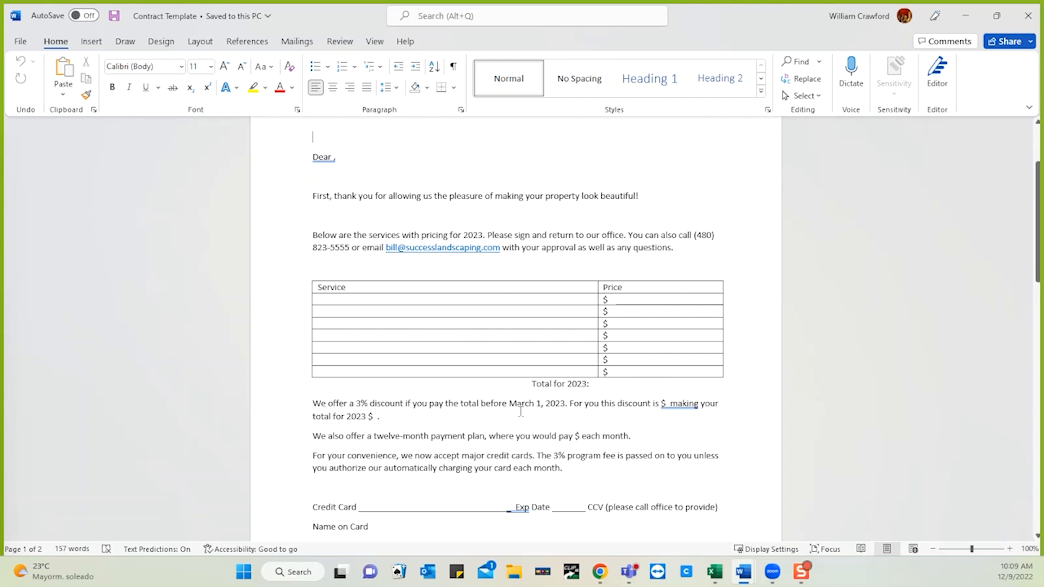
scroll(520, 412, down, 3)
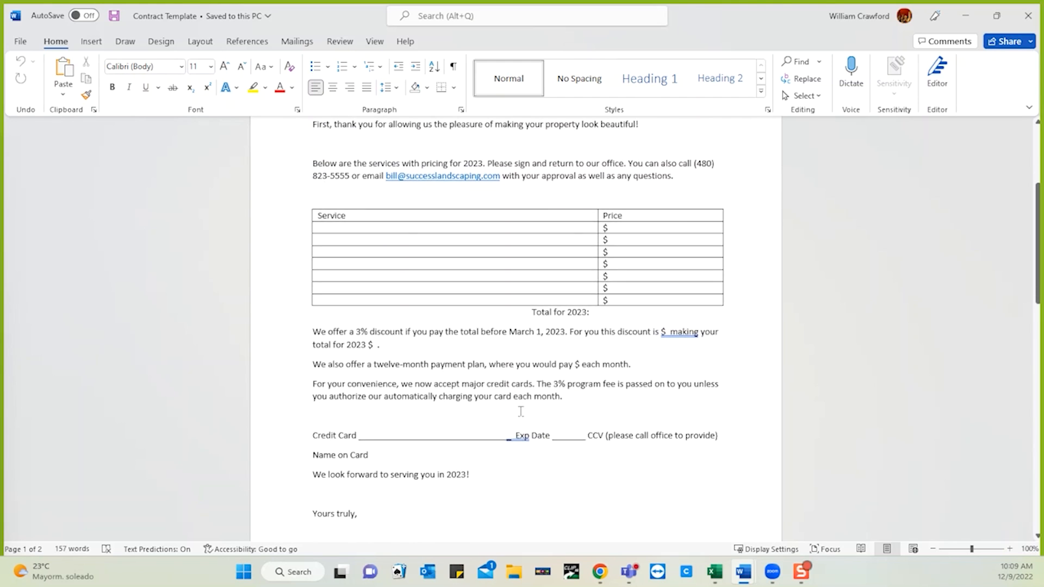
scroll(520, 411, up, 2)
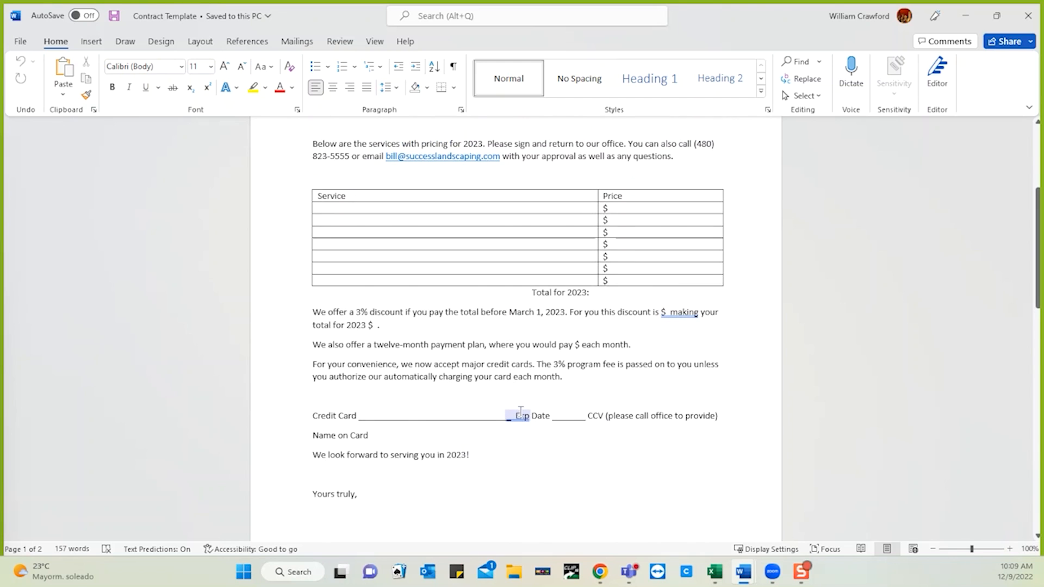
scroll(520, 411, up, 1)
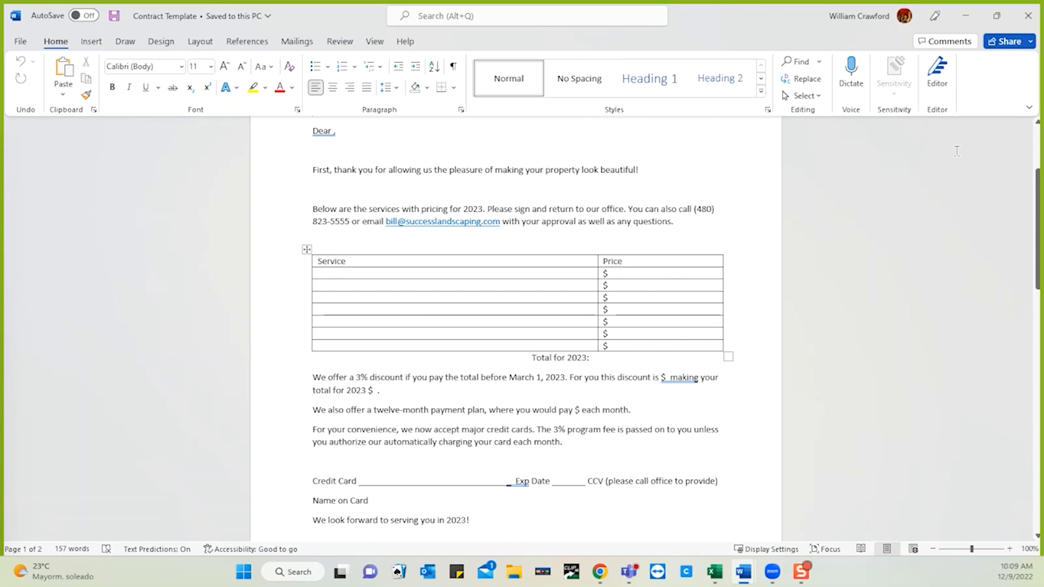
click(965, 17)
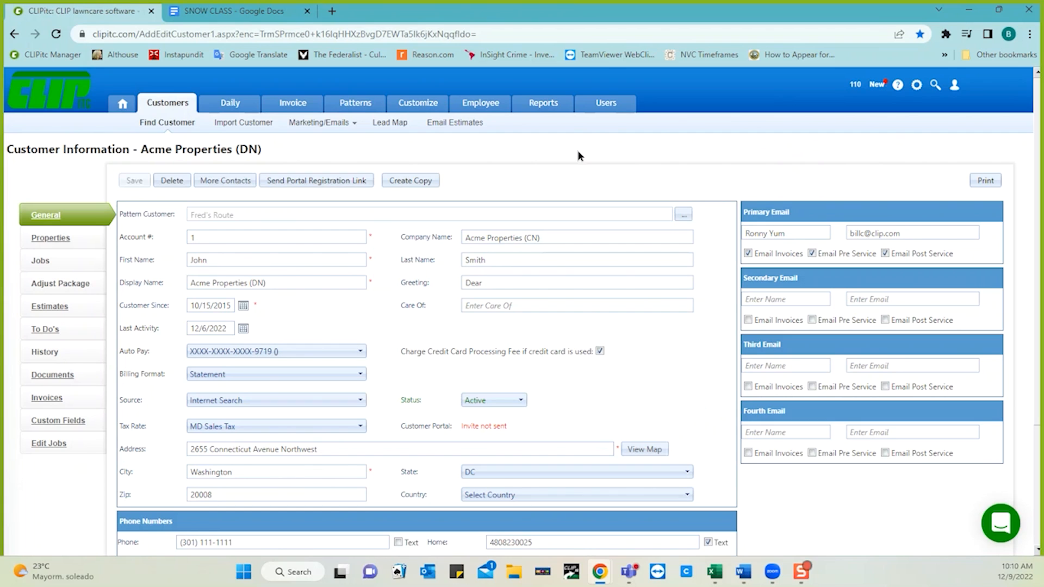
- Examine the Acme Properties customer's property details, its Winter services installment package, and its job information
mouse_move(542, 112)
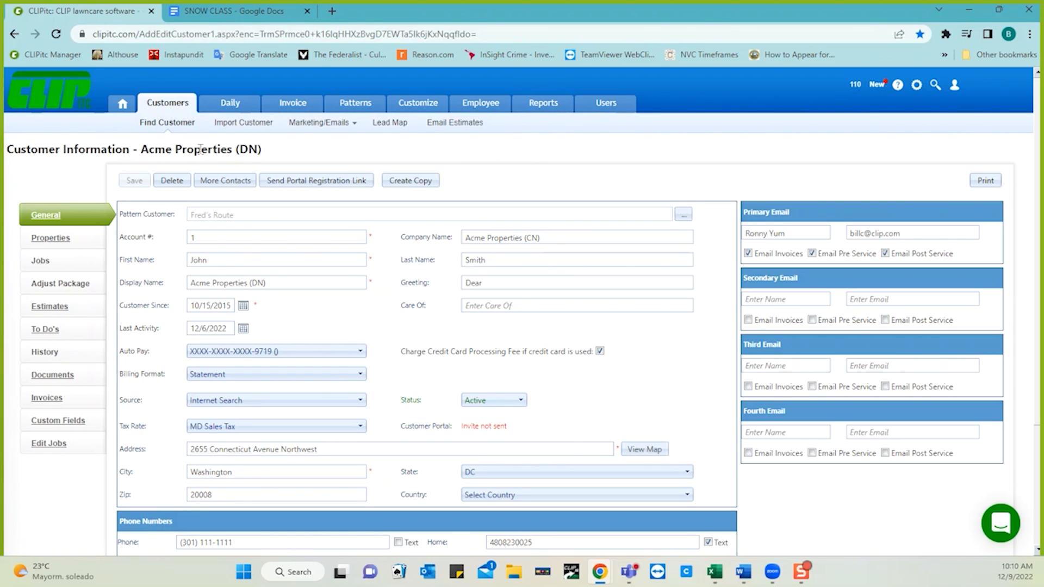
click(50, 239)
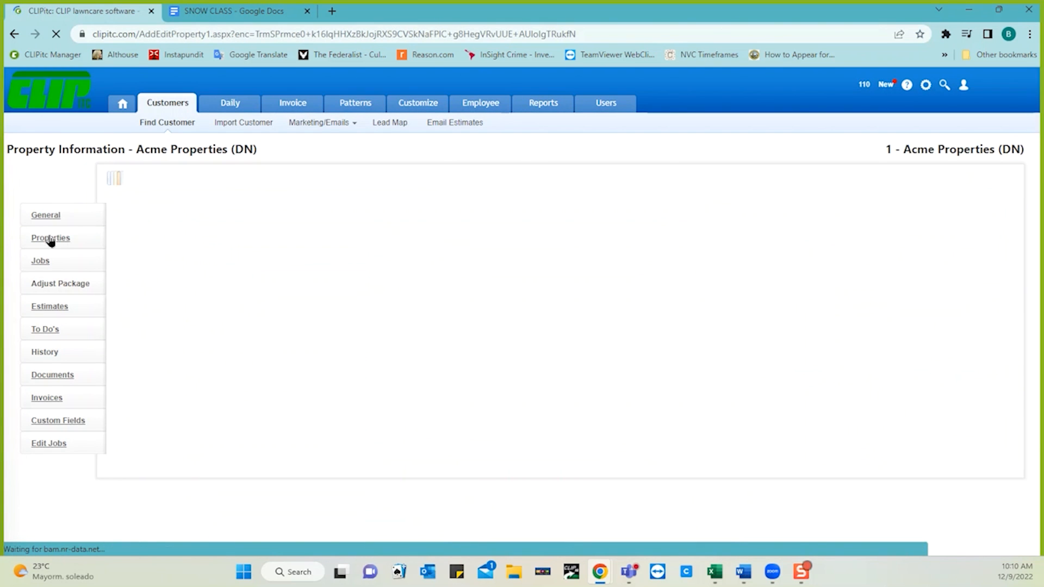
scroll(246, 331, down, 3)
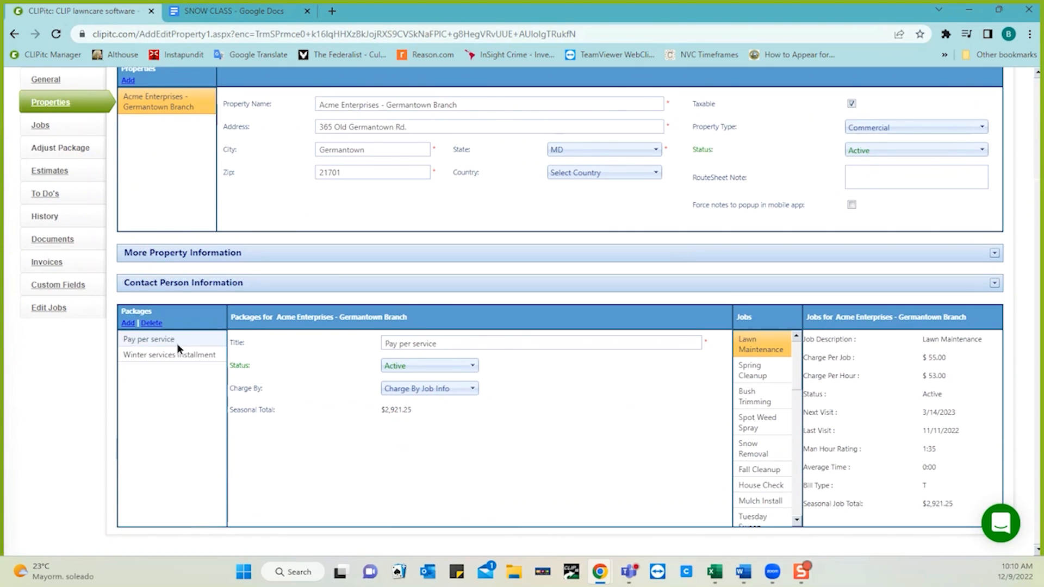
click(185, 356)
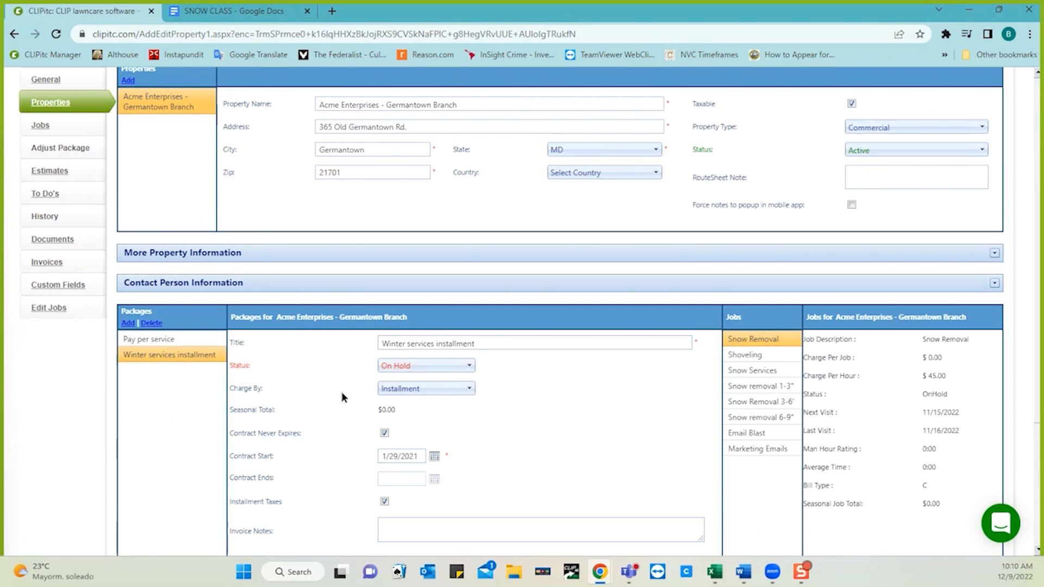
scroll(306, 402, up, 1)
scroll(305, 400, up, 1)
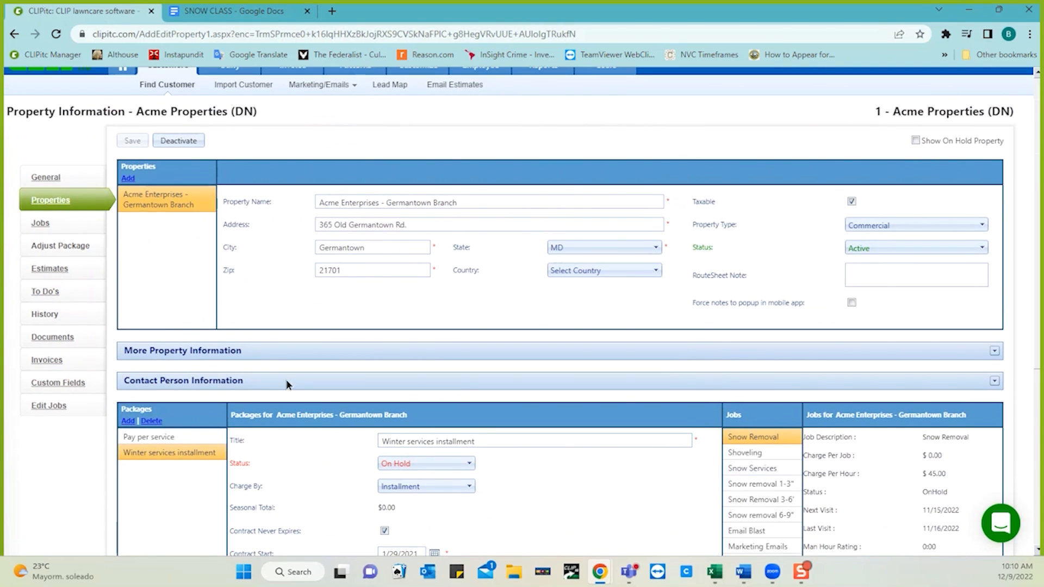
click(40, 225)
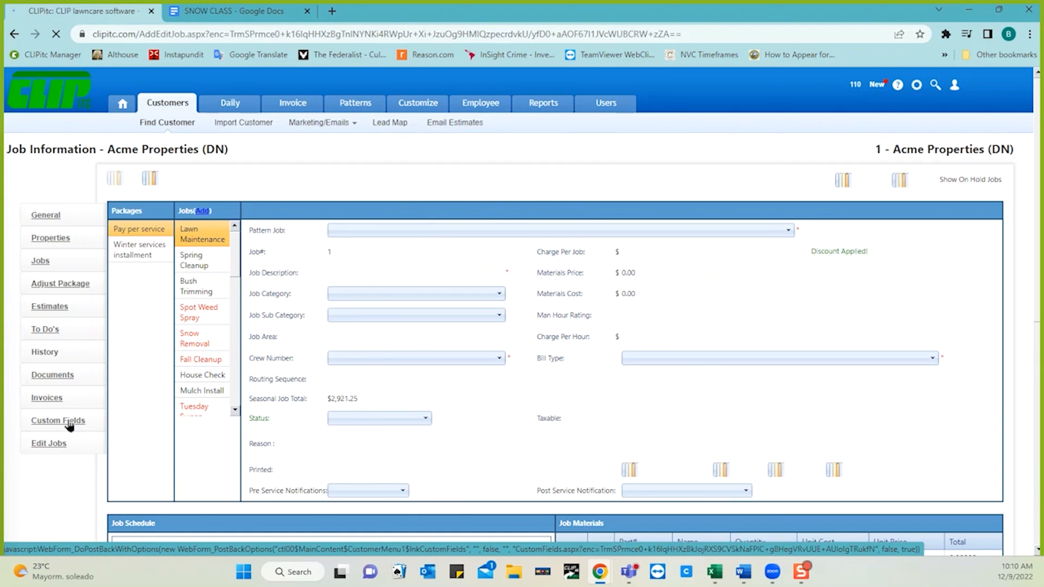
- Set the Spring Cleanup job's charge to $450 in the customer's editable job list and save the jobs
click(48, 442)
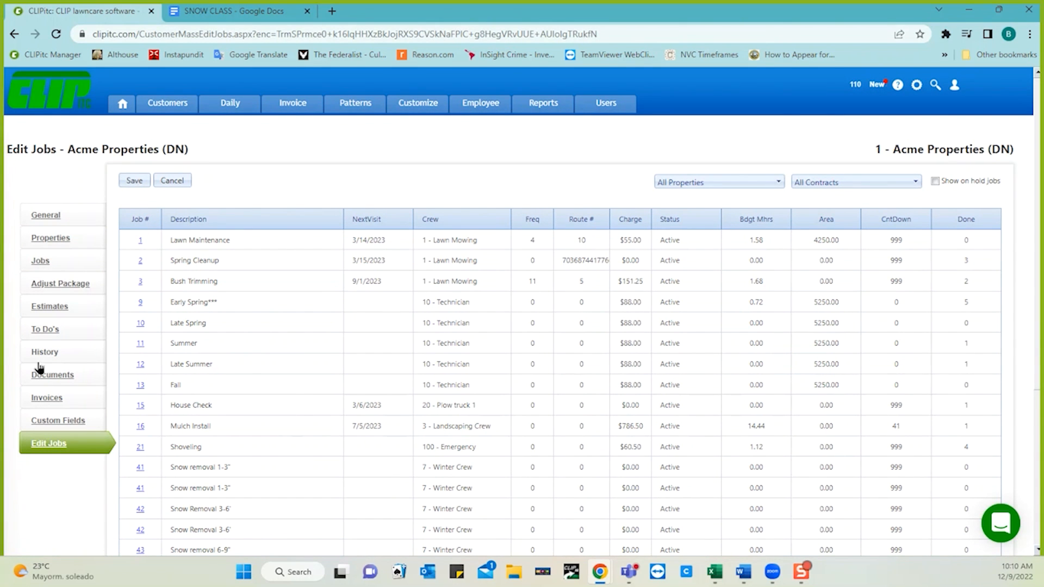
scroll(48, 484, down, 1)
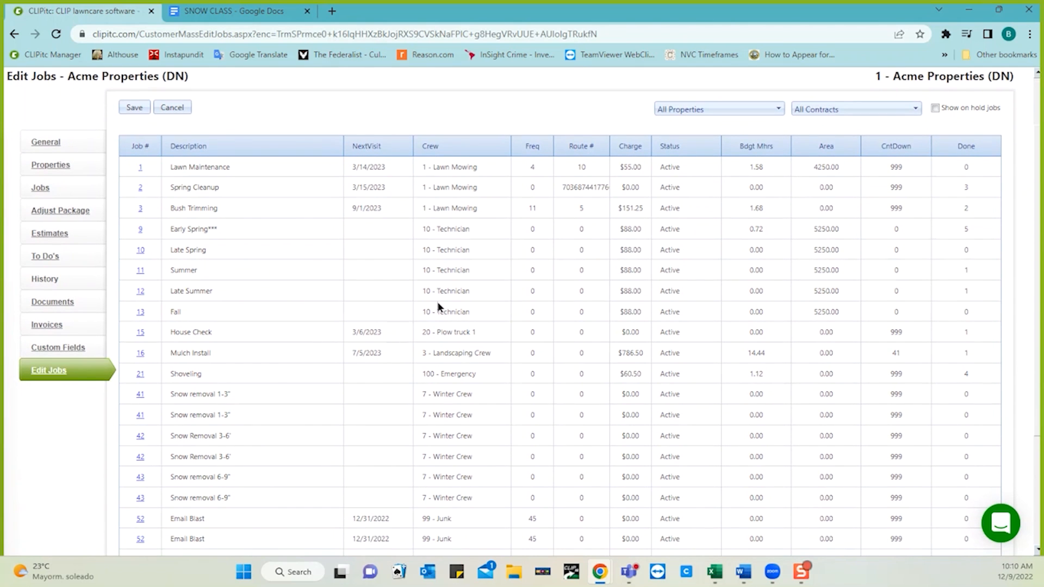
click(631, 188)
text(450)
click(586, 101)
click(133, 108)
scroll(473, 94, up, 2)
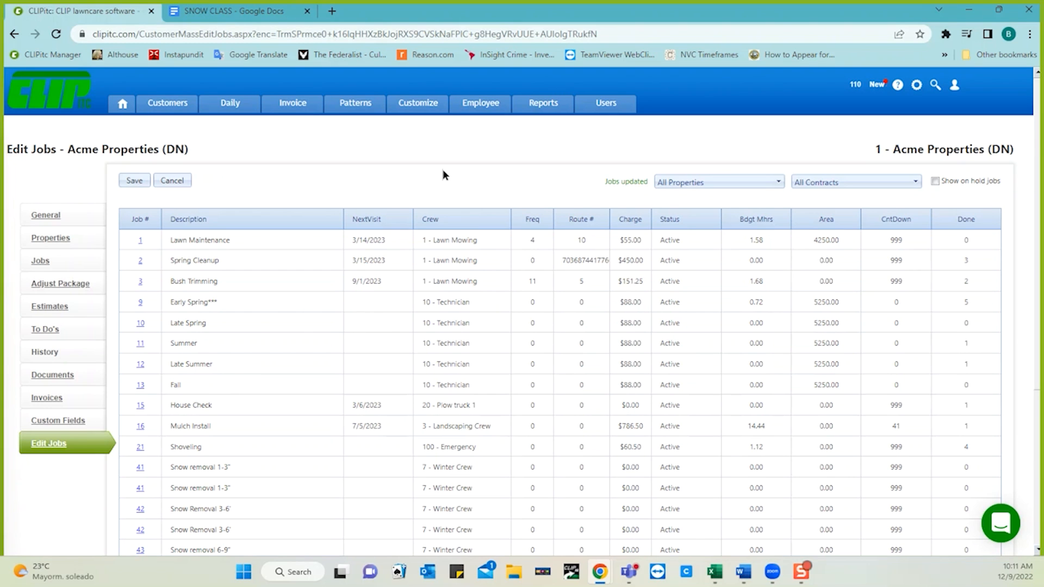
- Open the Price Adjustments tool from the customization area in a separate browser tab
right_click(424, 106)
click(457, 116)
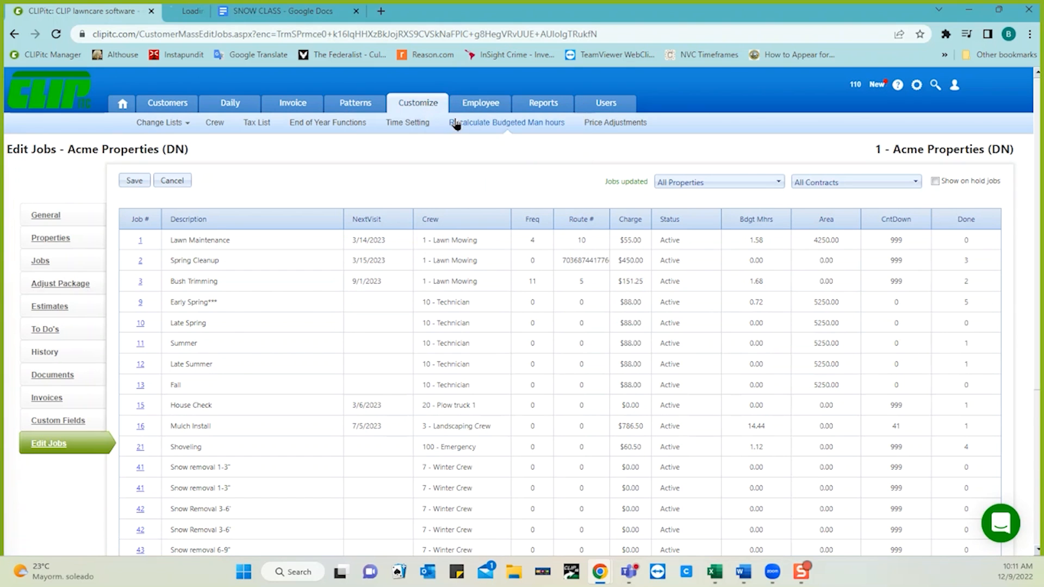
click(258, 15)
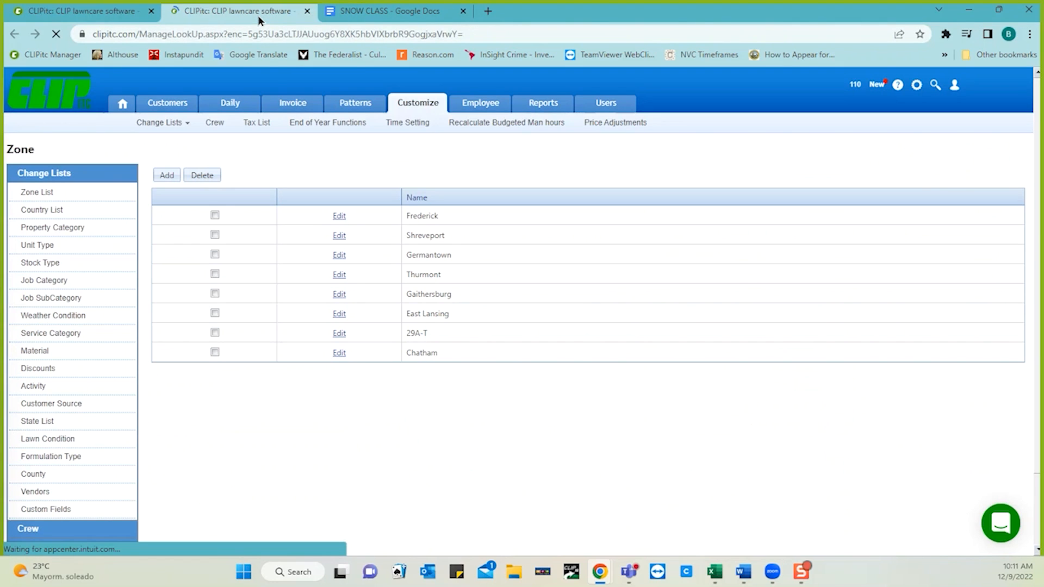
click(618, 125)
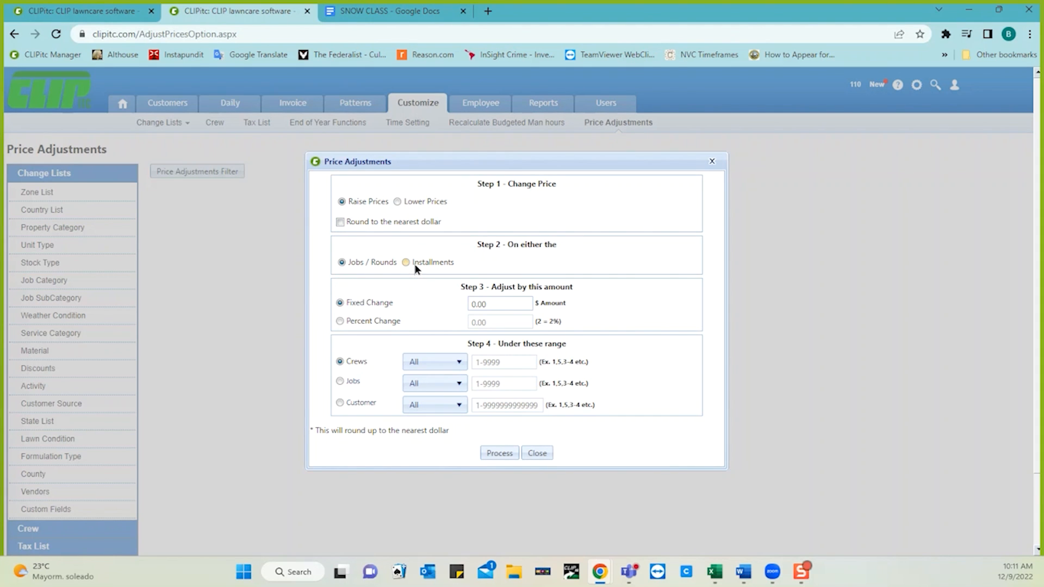
- Restrict the price adjustment to crews in the range 1-3
click(504, 307)
click(457, 362)
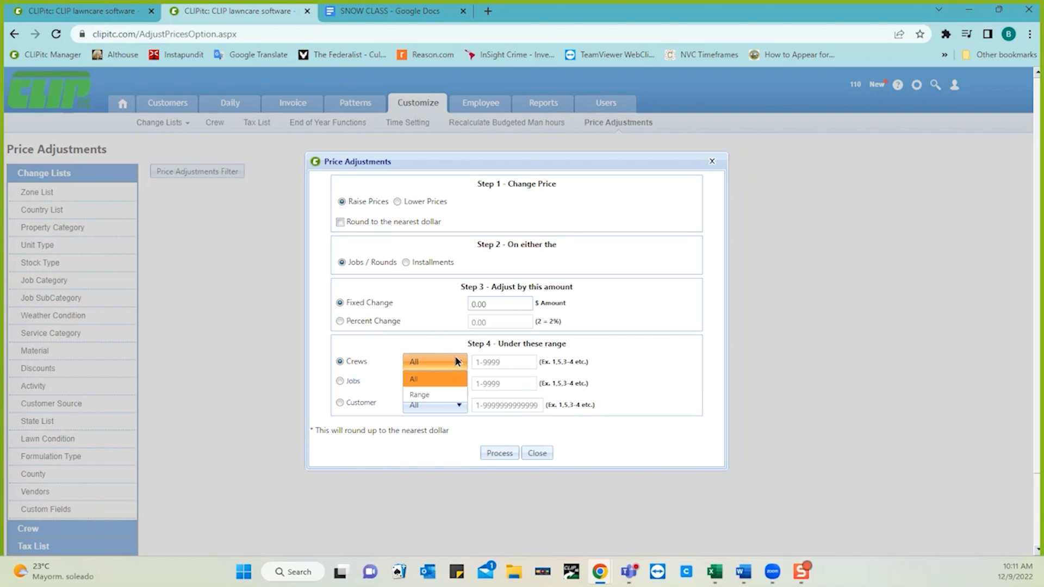
click(427, 393)
triple_click(506, 362)
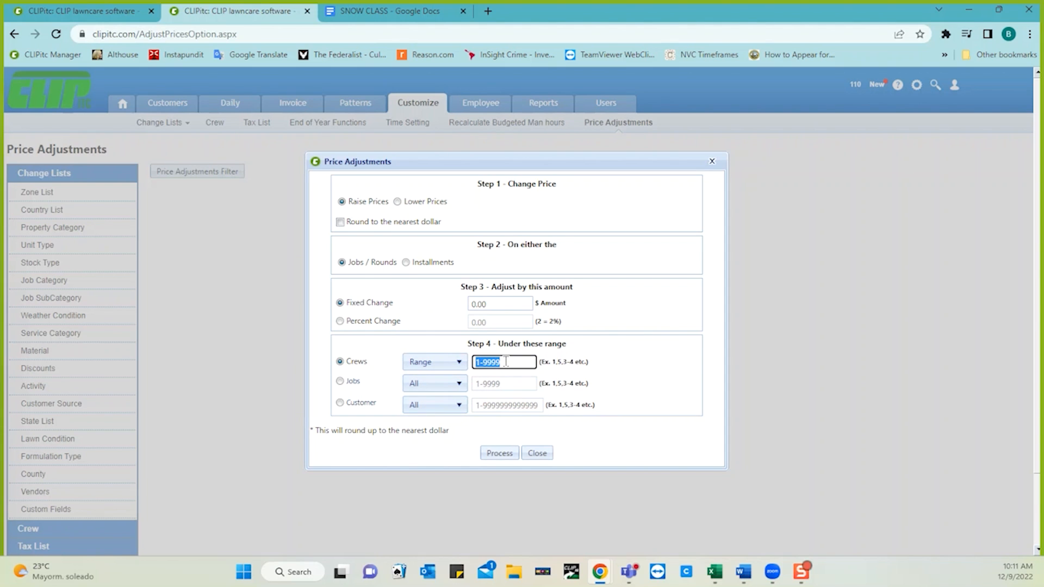
text(1-3)
- Restrict the price adjustment by jobs instead, with the range 1, and close the dialog without processing it
click(340, 381)
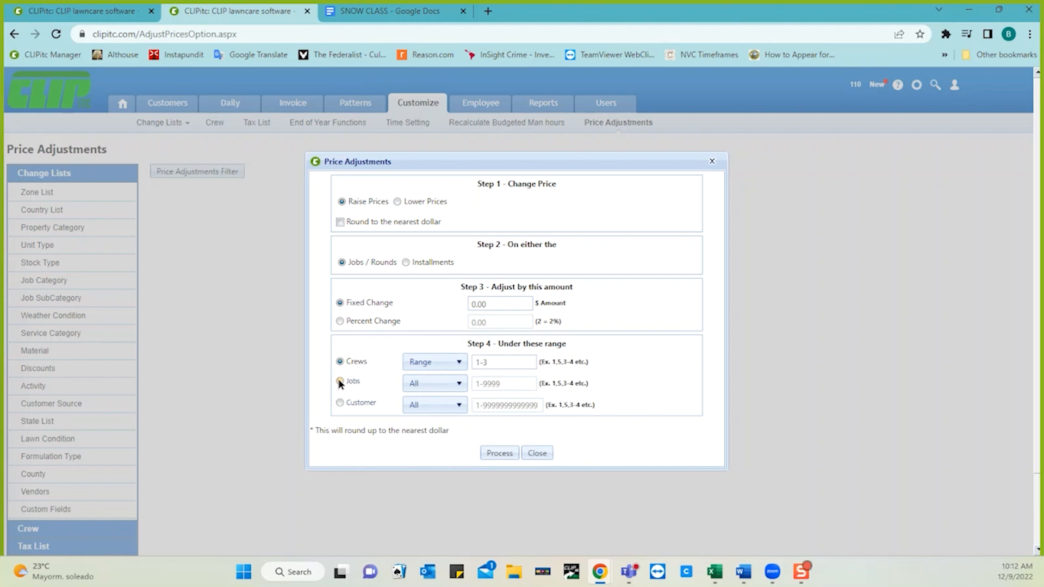
click(423, 385)
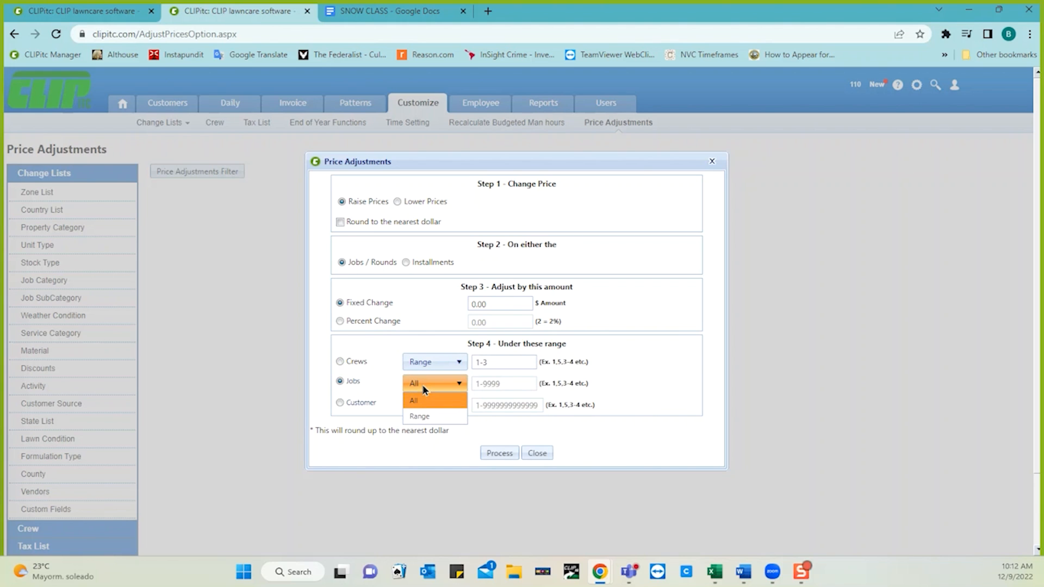
click(414, 416)
click(507, 382)
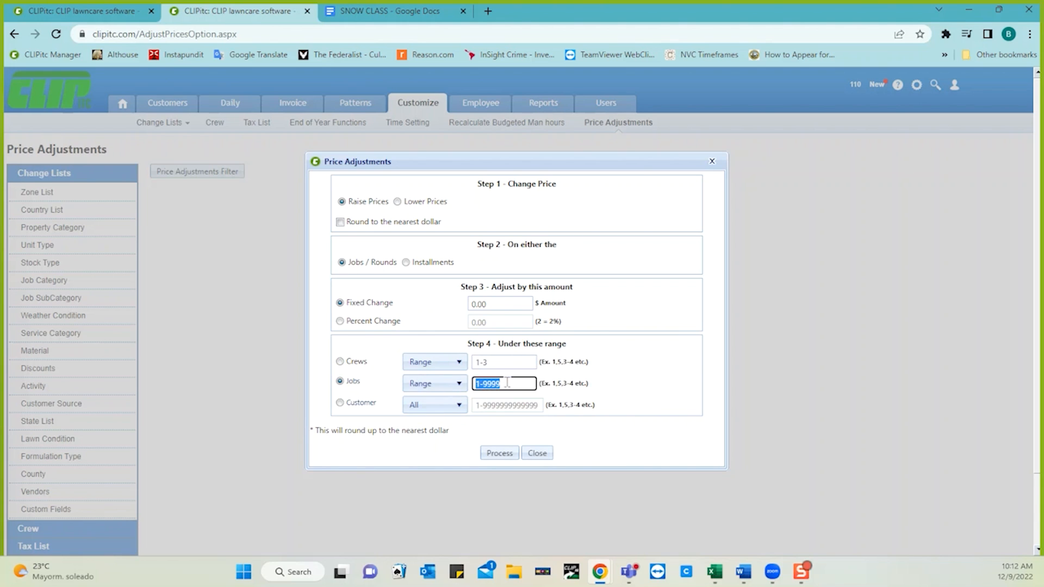
text(1)
click(623, 384)
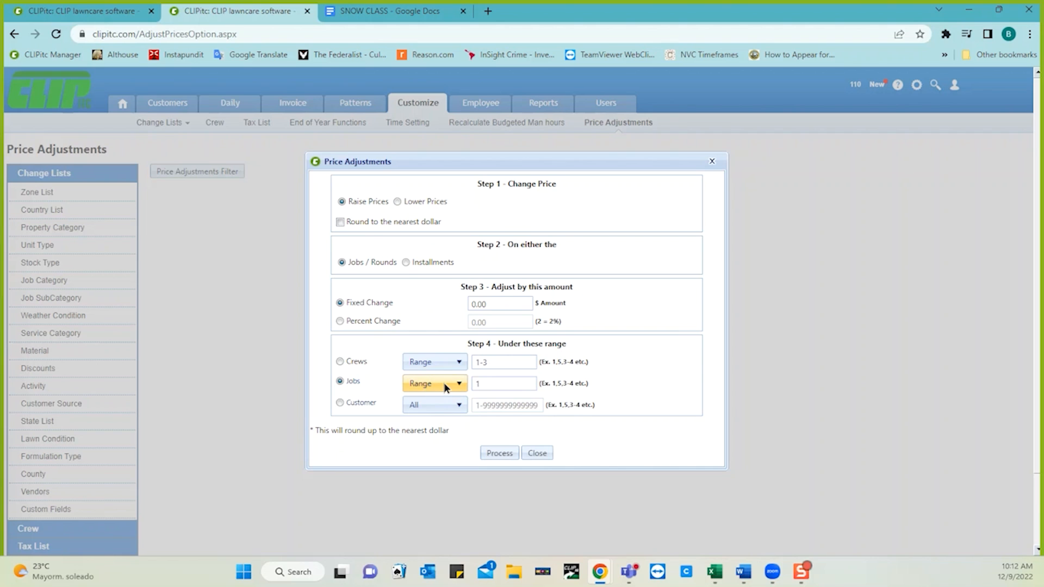
click(475, 382)
click(492, 363)
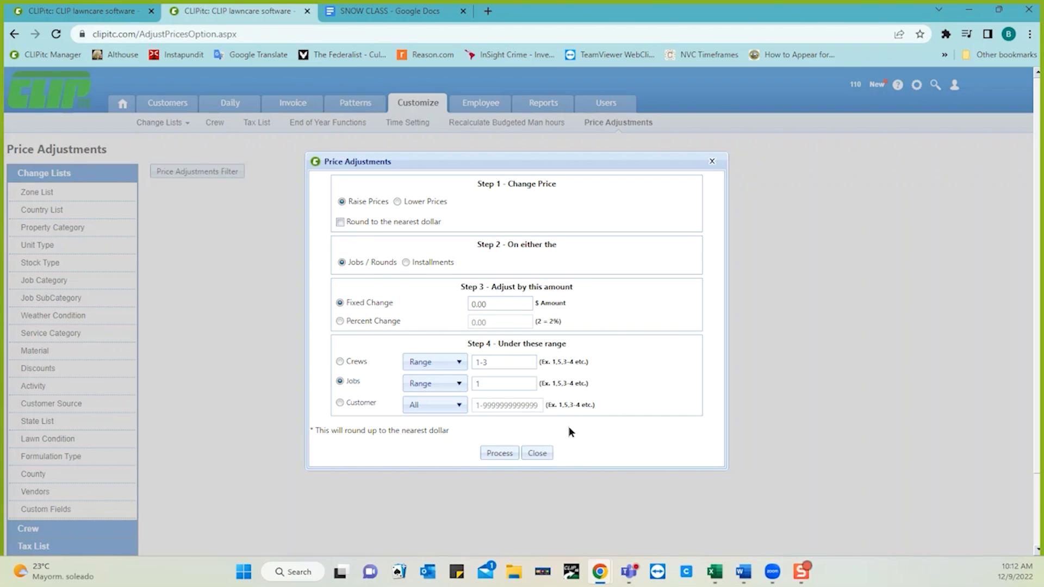
click(544, 454)
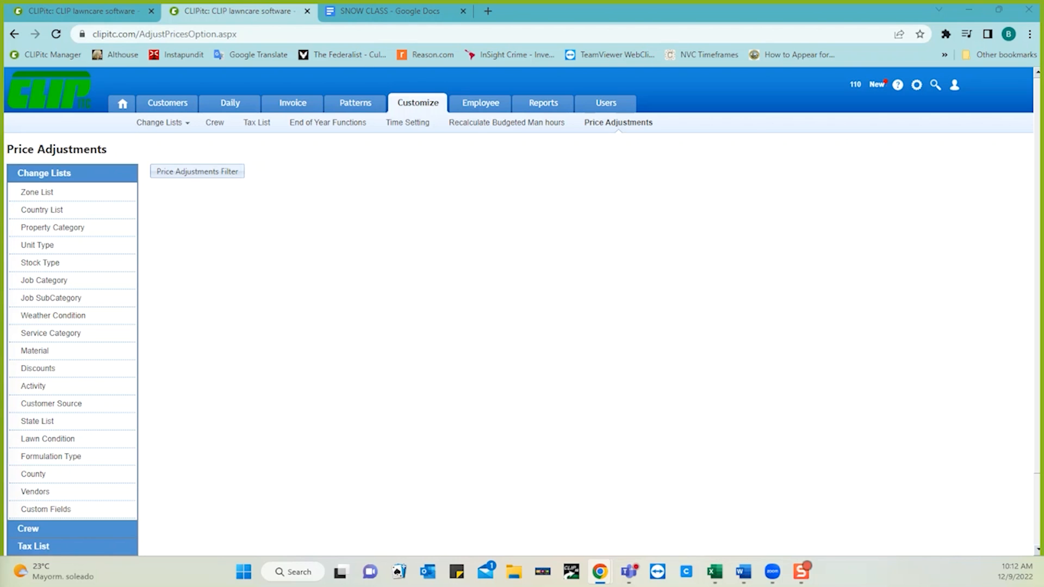
- Start a new view in the custom reports and name it "2023 contracts"
mouse_move(553, 105)
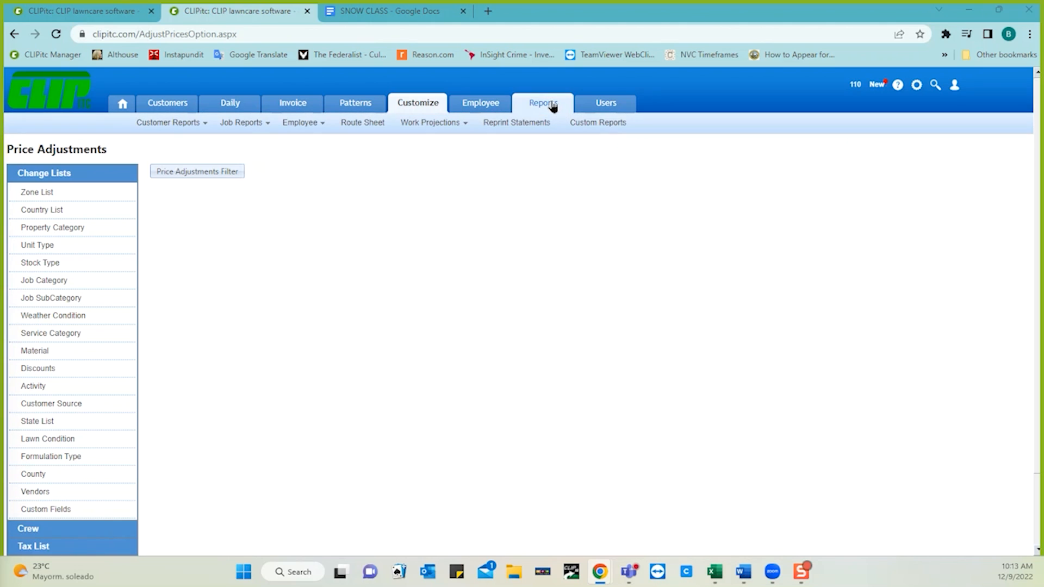
click(589, 123)
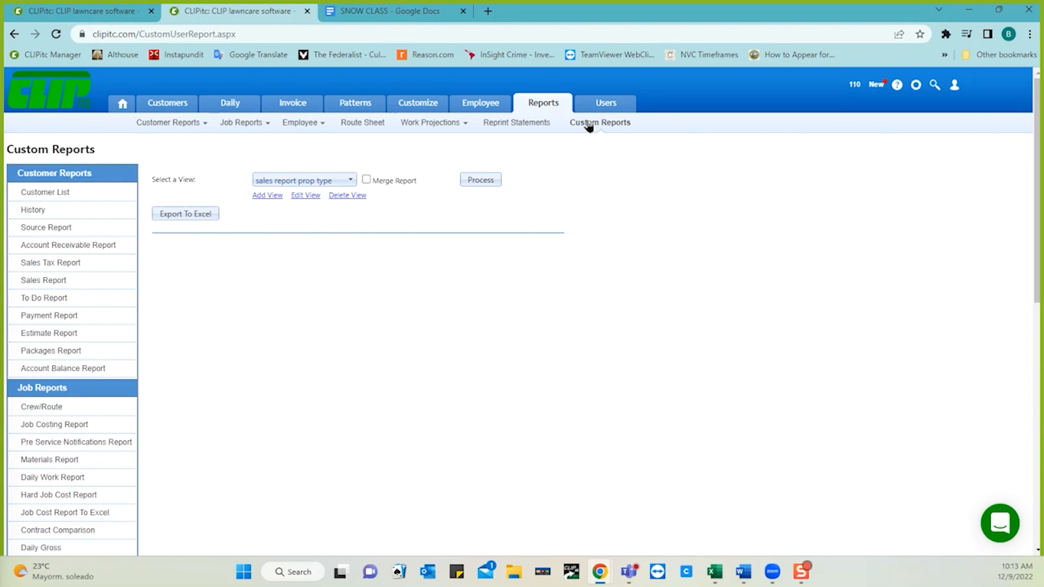
click(262, 196)
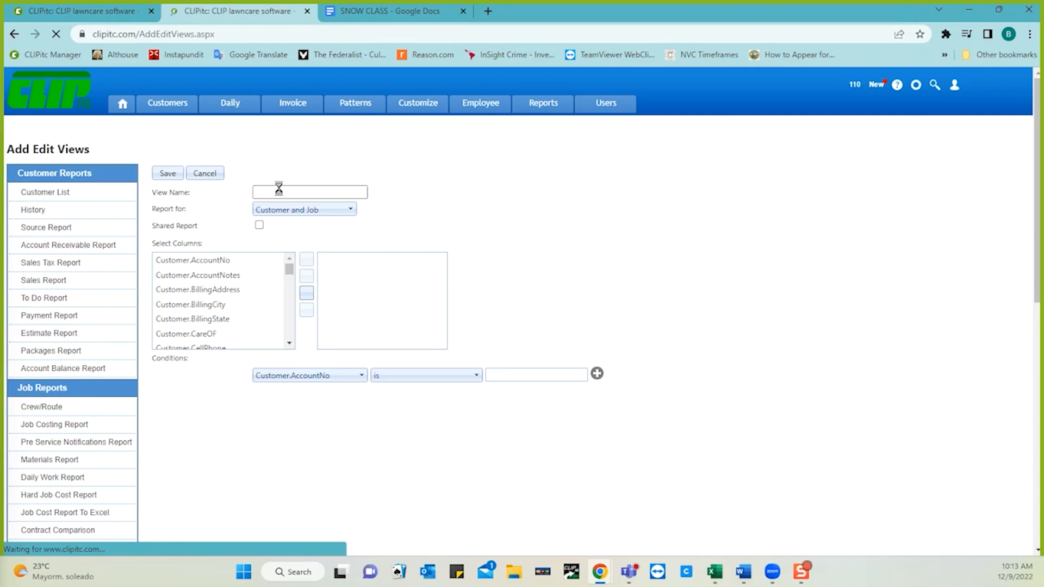
click(279, 193)
text(202)
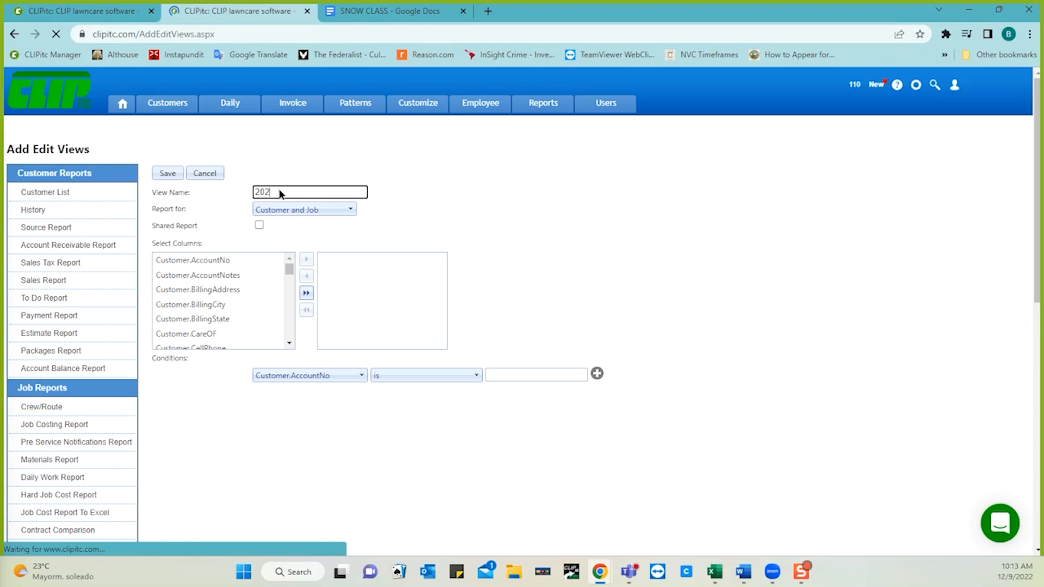
text(3 co)
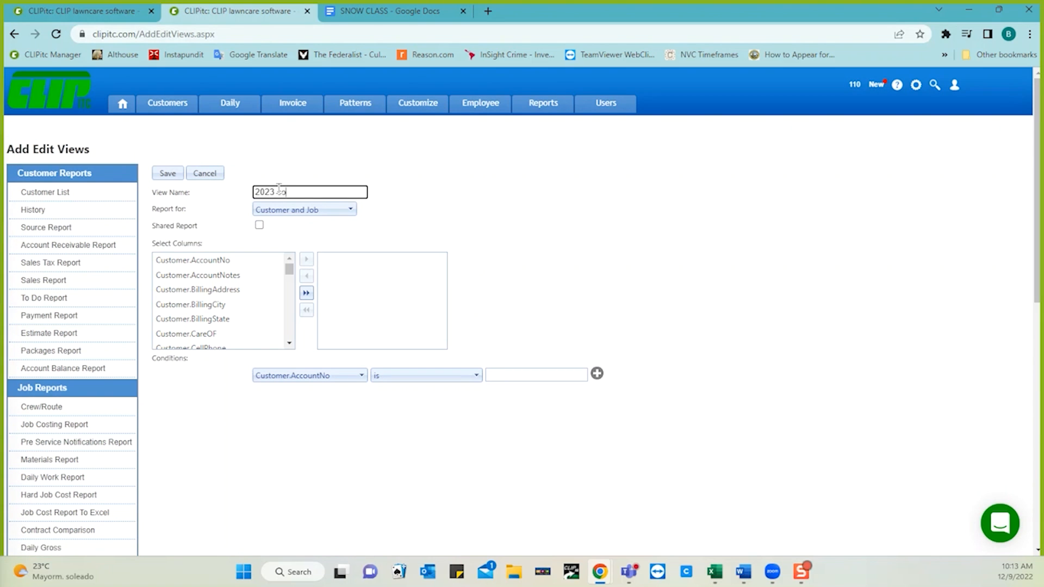
text(ntracts)
click(419, 208)
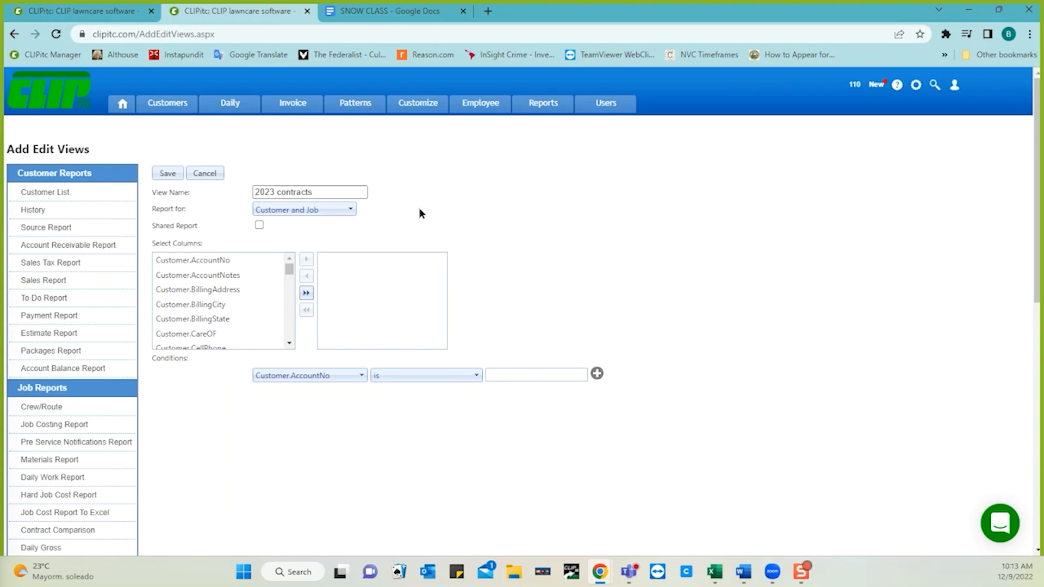
- Base the 2023 contracts view on Customer and Job data and make it a shared report
click(312, 214)
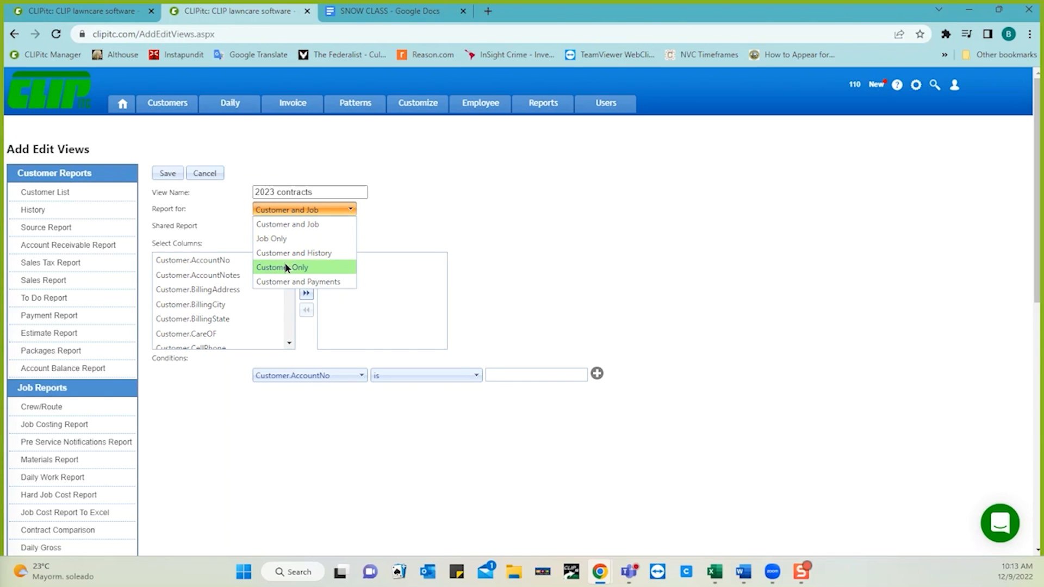
click(293, 225)
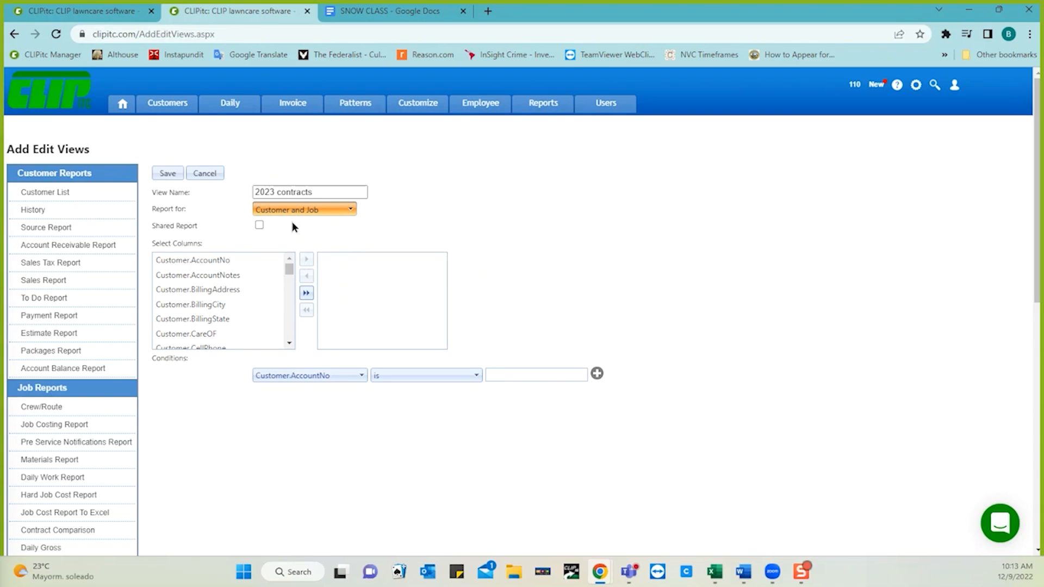
click(259, 226)
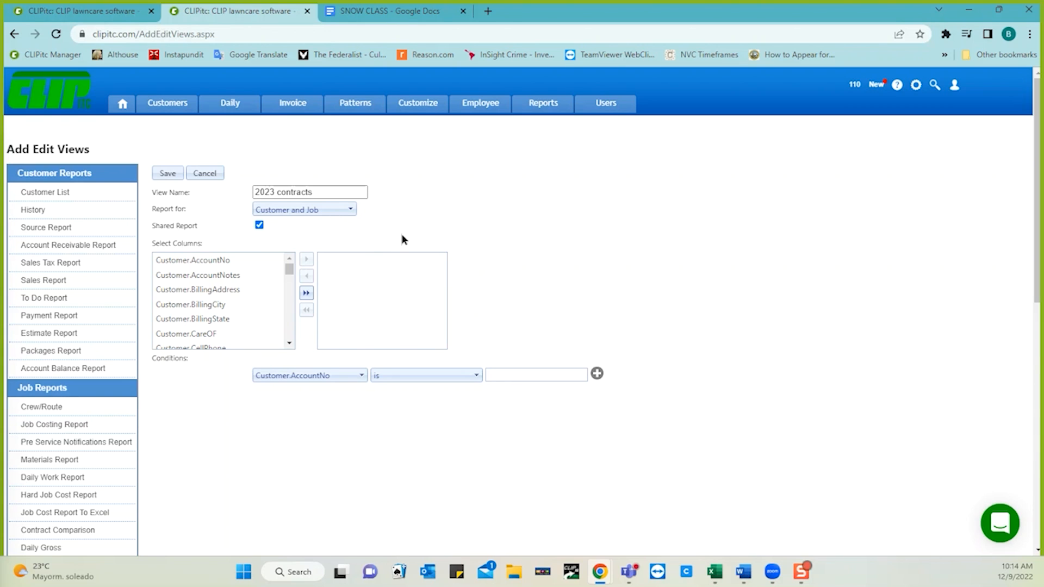
- Add the columns Customer.DisplayName, Customer.BillingAddress, Customer.BillingCity and Customer.BillingState to the view, in that order
click(289, 343)
click(289, 343)
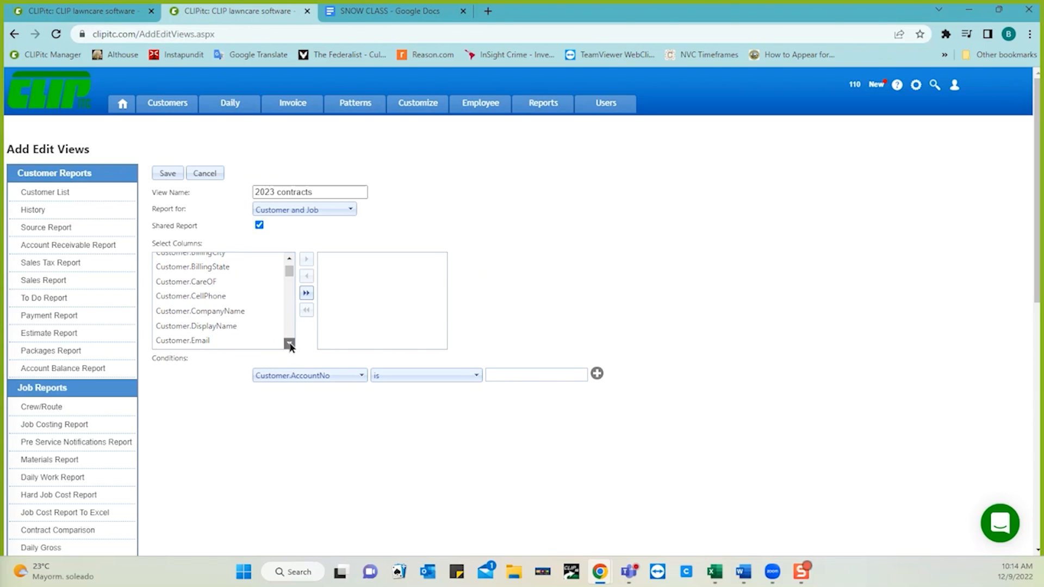
double_click(221, 326)
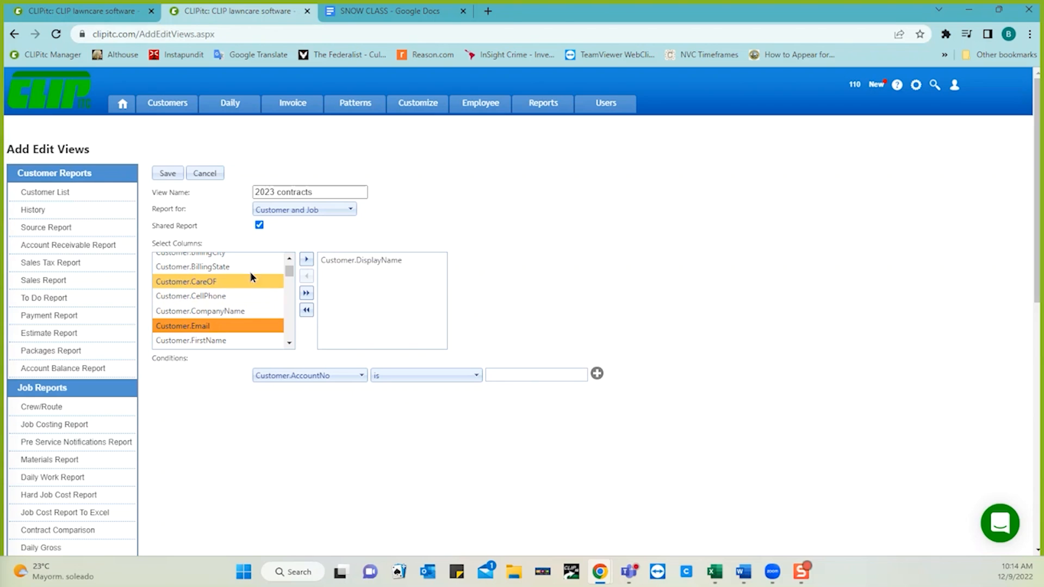
click(289, 259)
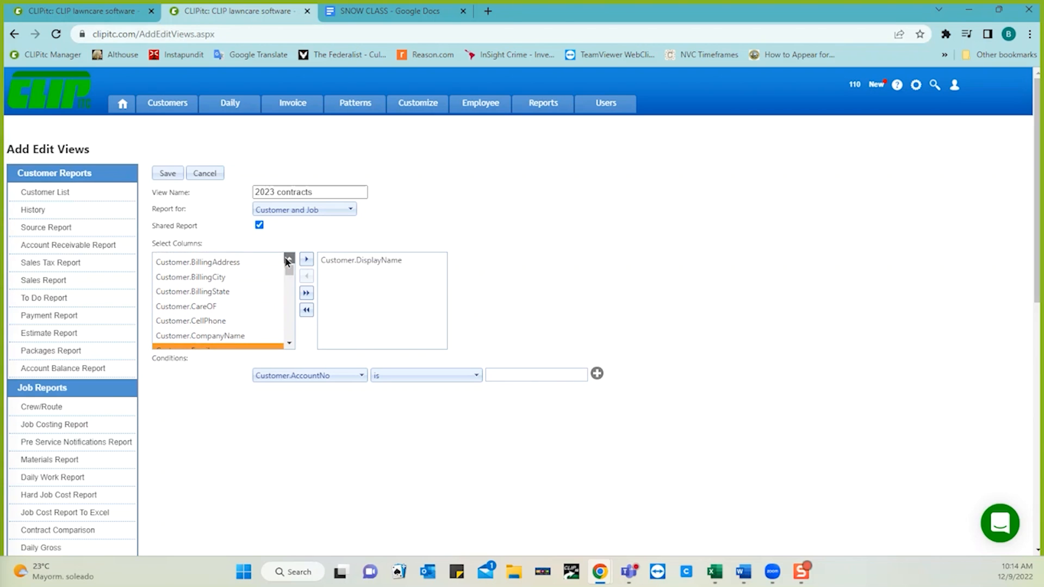
click(240, 263)
click(305, 261)
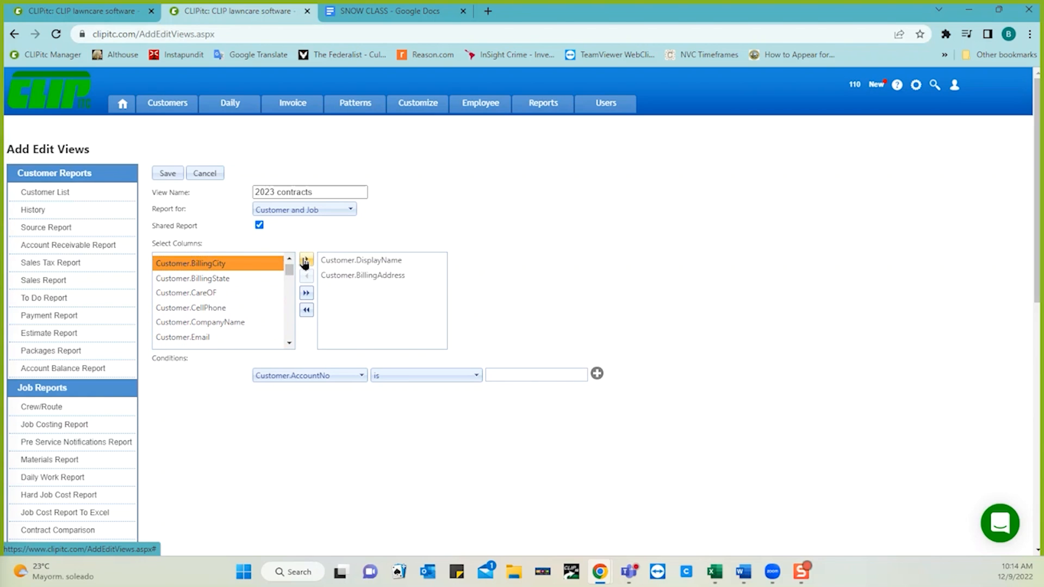
double_click(226, 265)
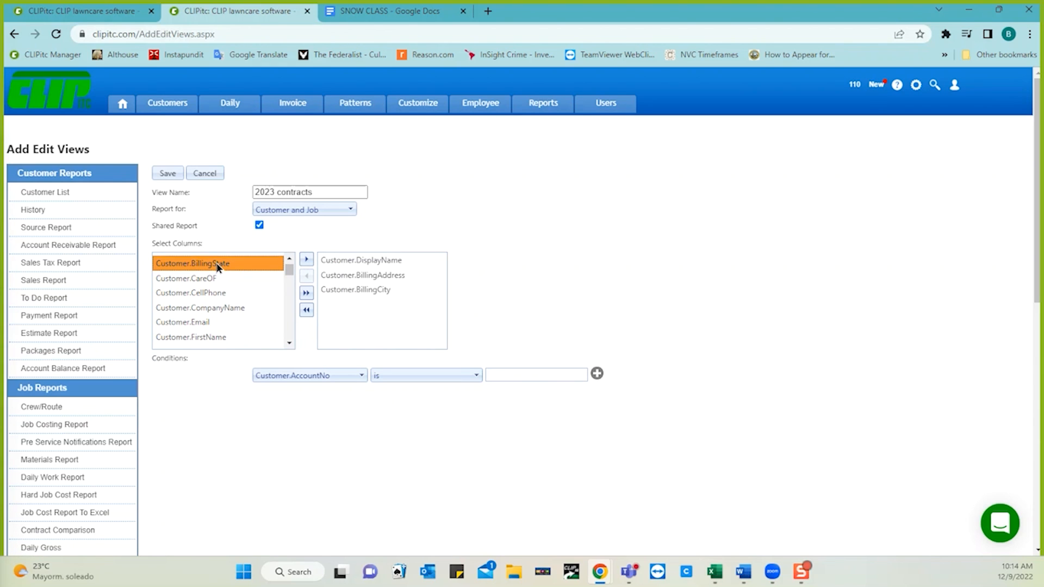
double_click(217, 264)
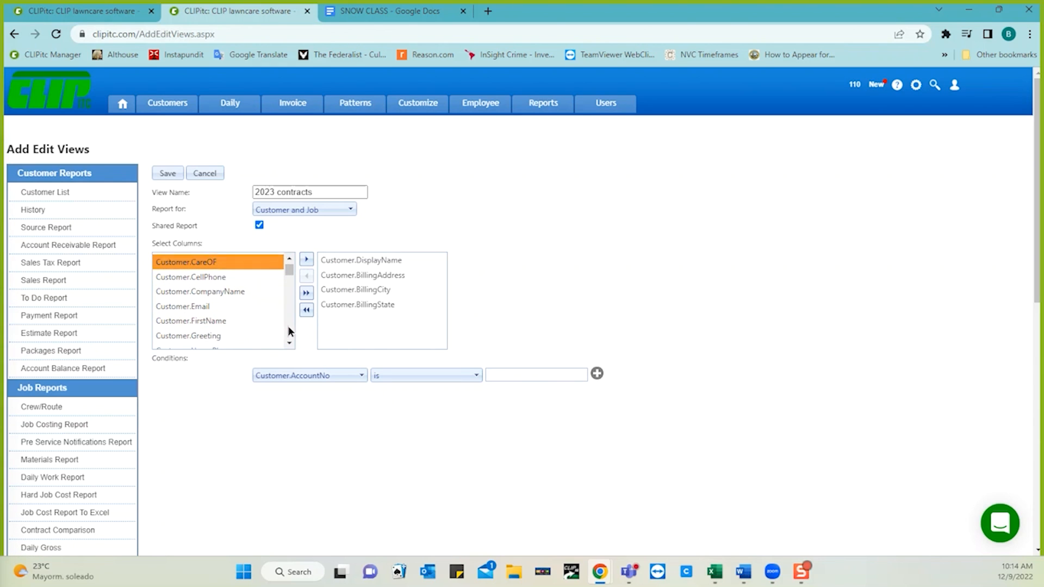
- Add the Customer.ZipCode column to the view after the billing state
scroll(287, 330, down, 10)
scroll(288, 331, down, 6)
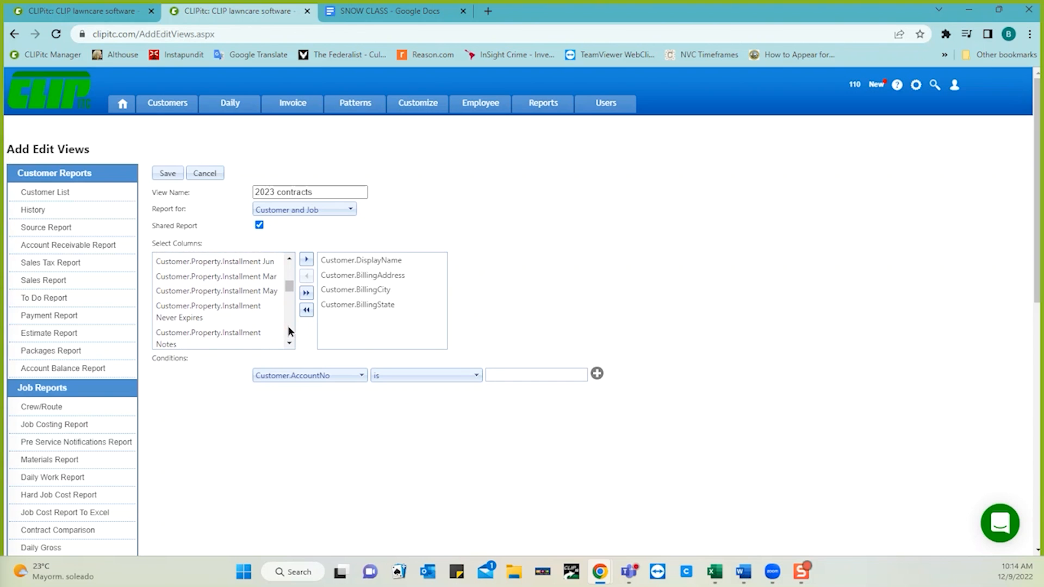
scroll(288, 325, down, 9)
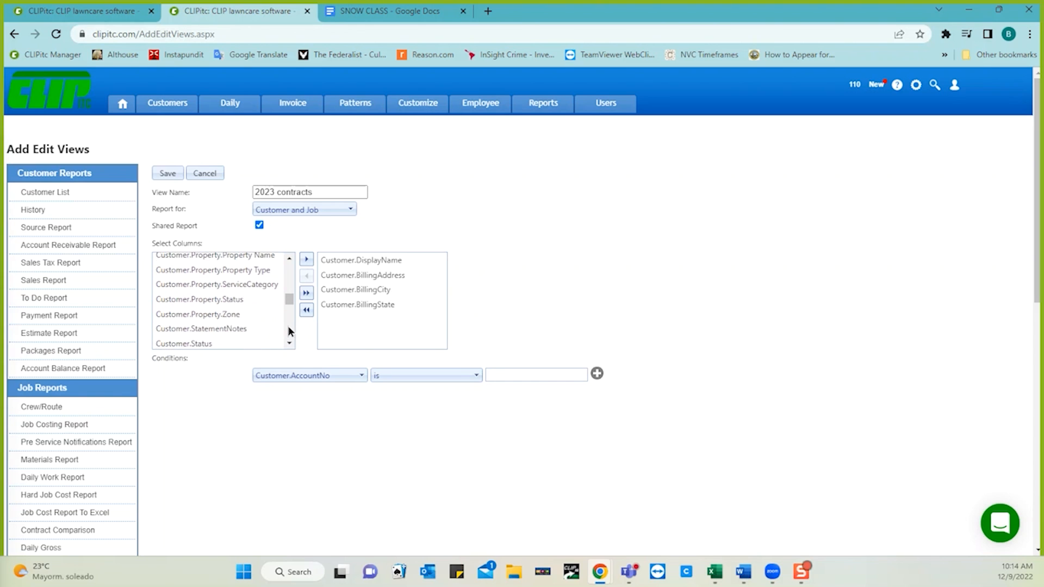
click(289, 259)
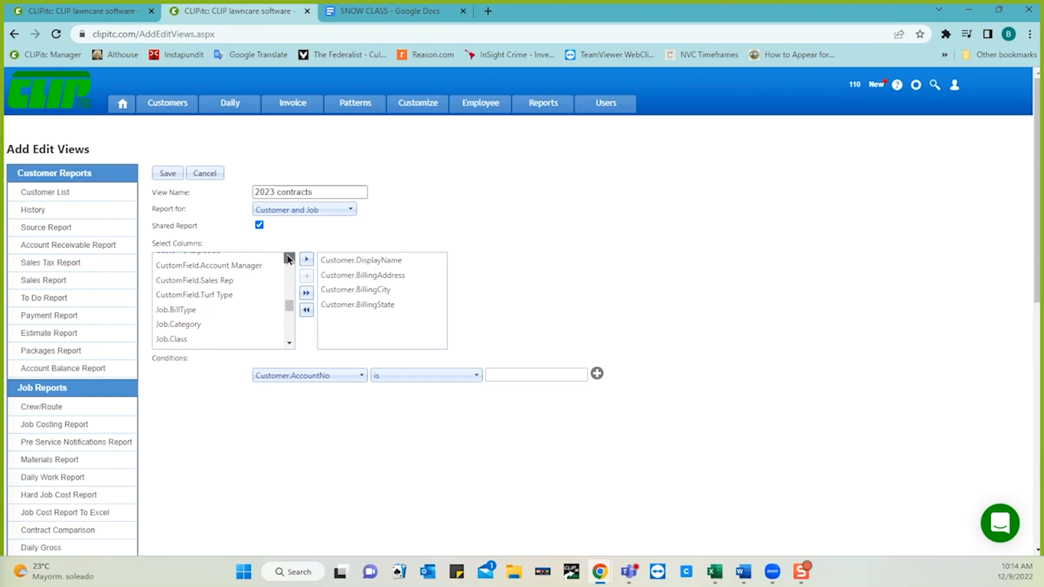
click(289, 258)
click(211, 275)
double_click(211, 276)
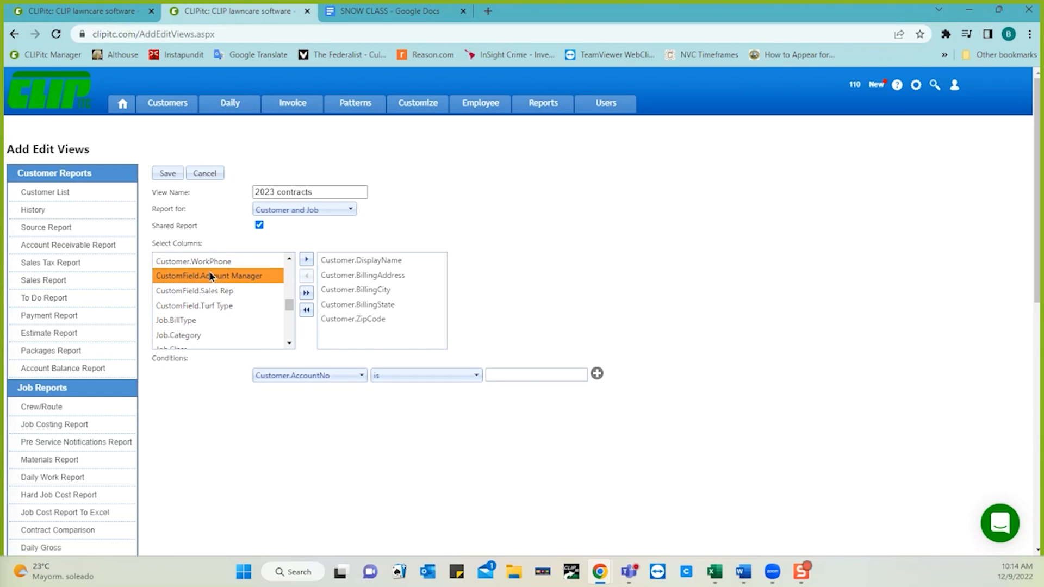
- Add the Job.Name and Job.Job Charge columns to the view after the customer columns
click(289, 344)
click(289, 344)
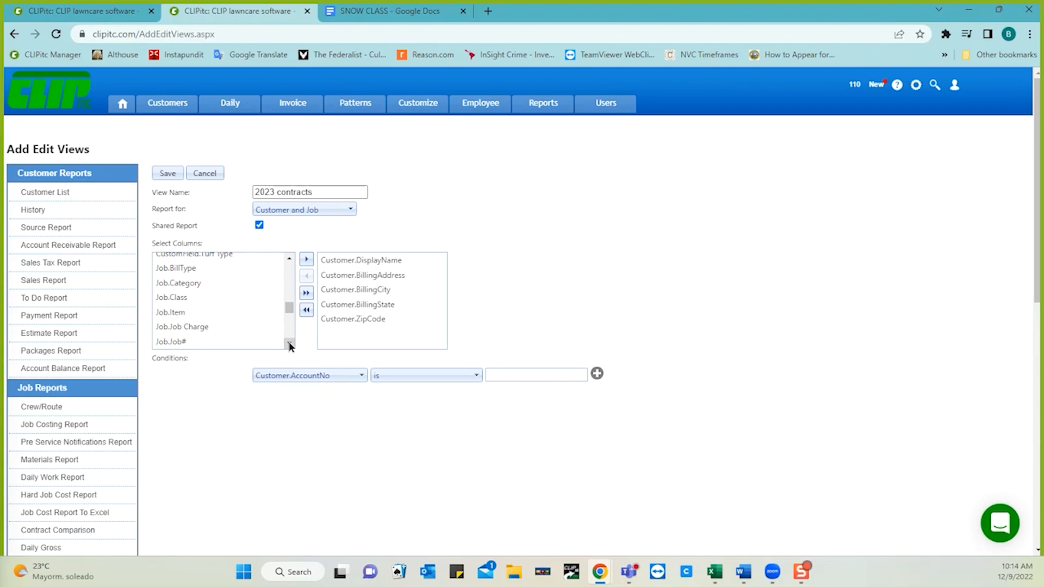
click(289, 344)
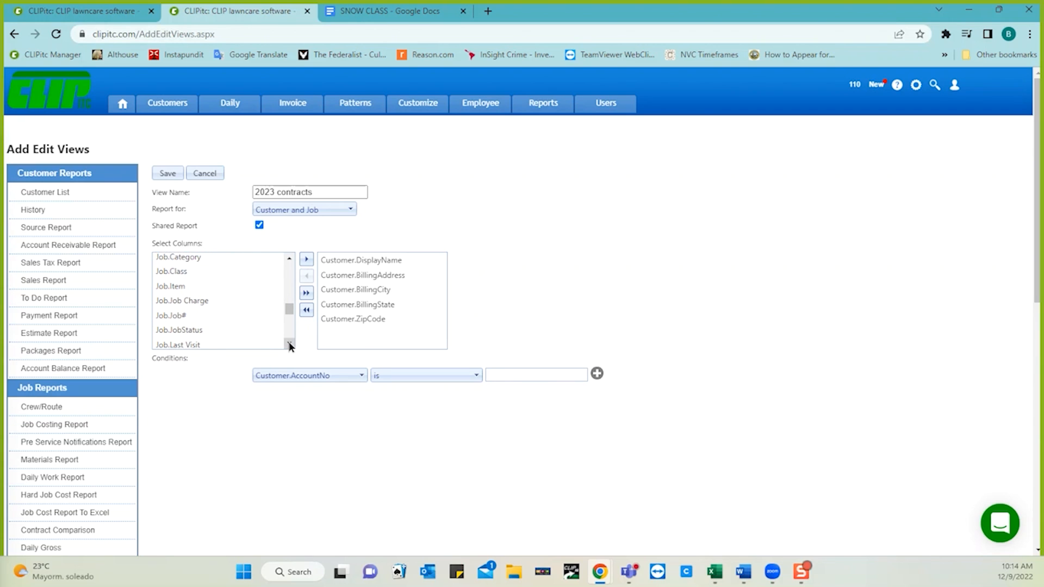
click(289, 344)
click(182, 291)
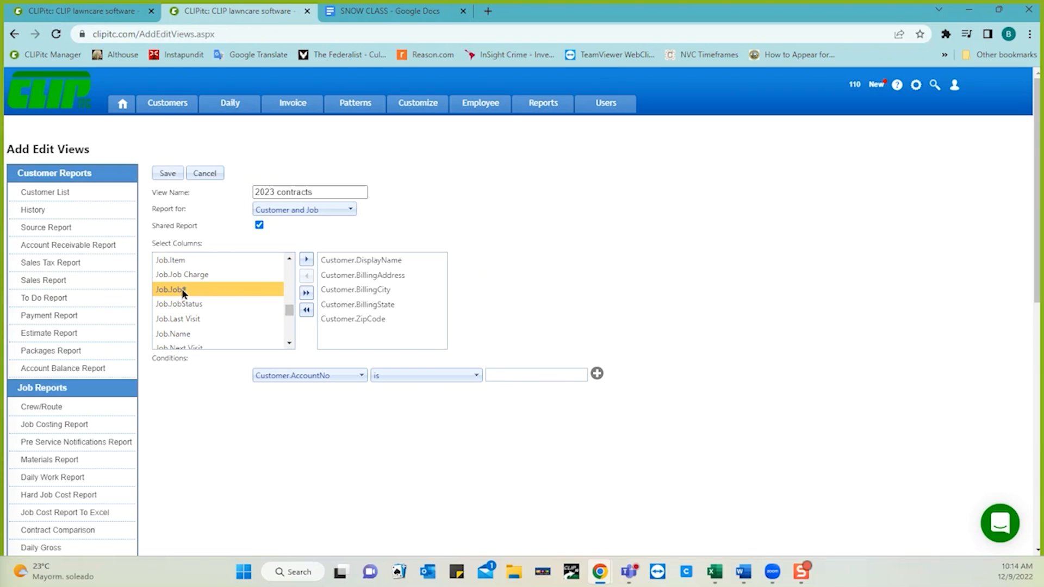
click(290, 344)
double_click(199, 314)
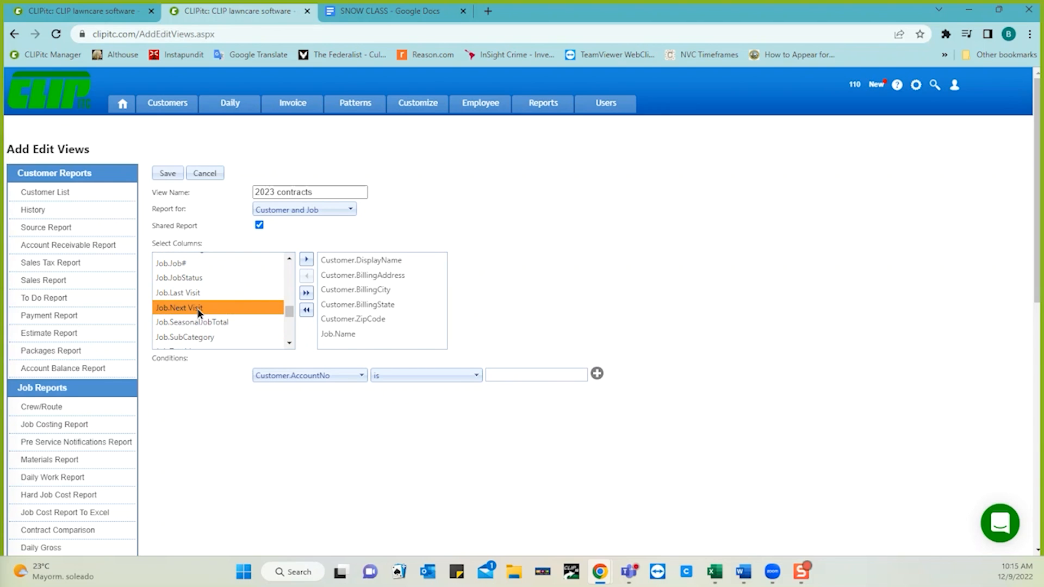
click(289, 260)
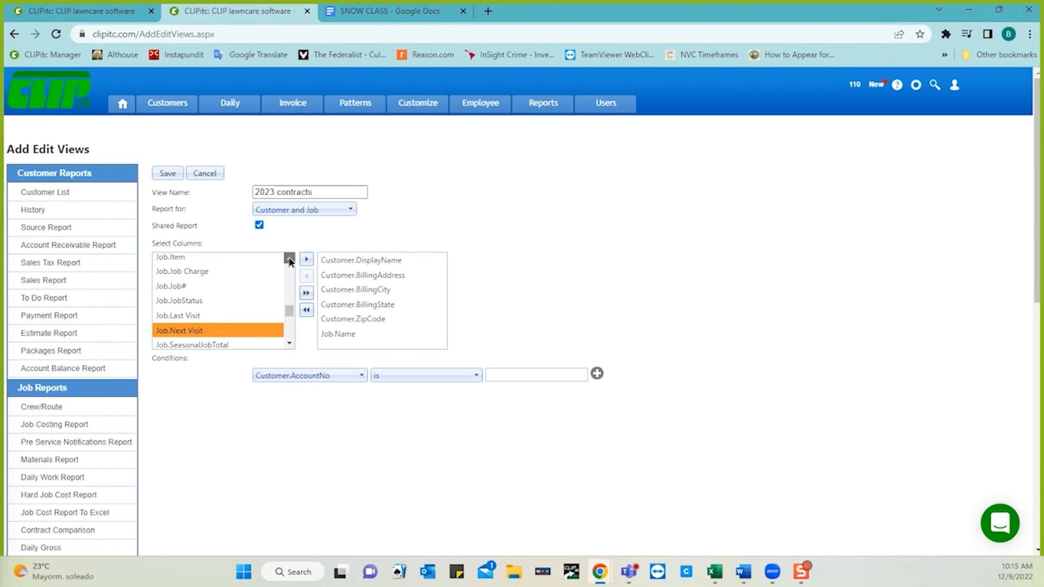
double_click(206, 275)
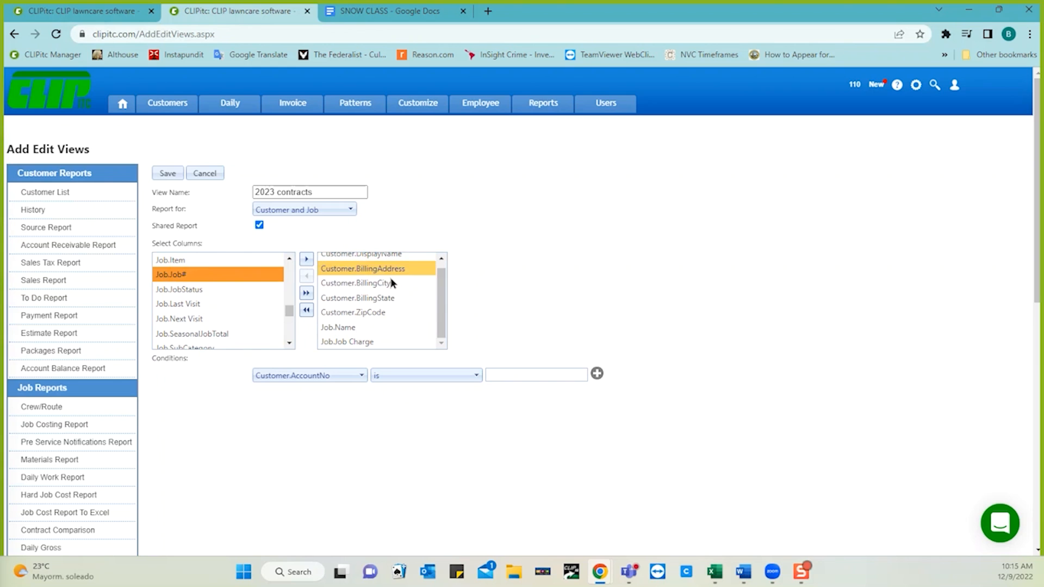
click(442, 261)
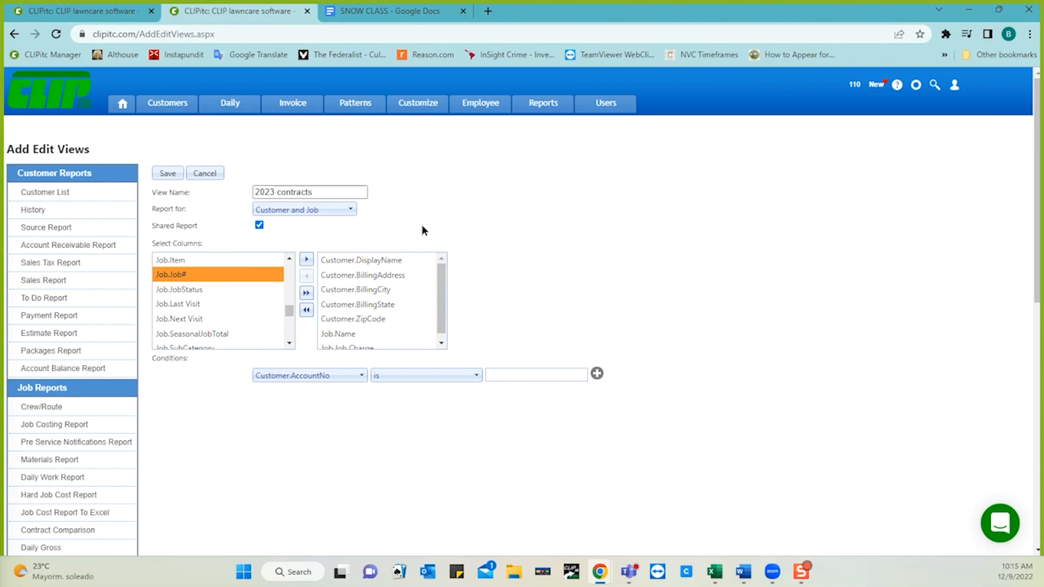
- Set the view's first condition to Customer.Status is Active
click(349, 375)
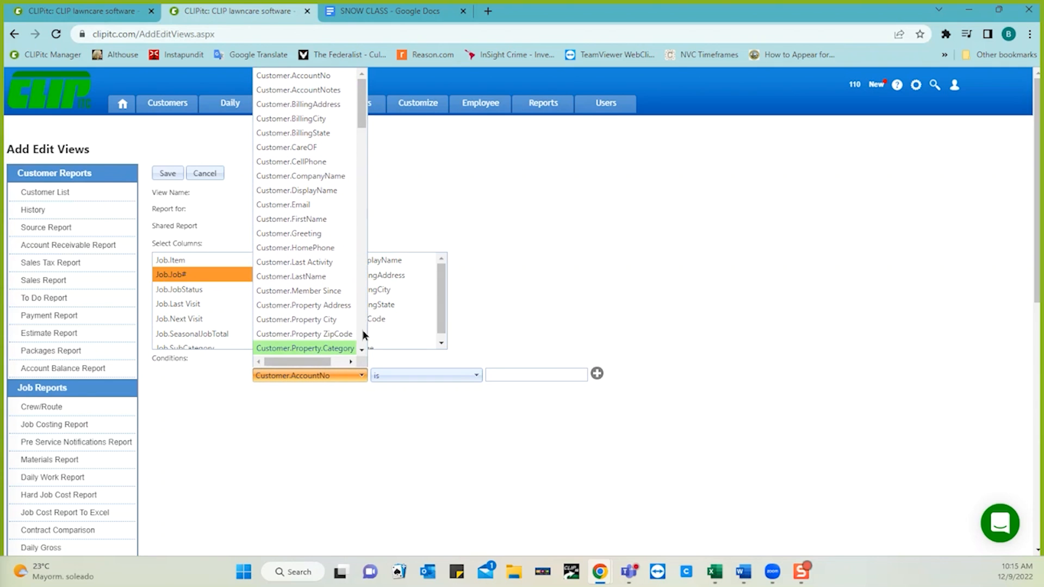
scroll(305, 230, down, 3)
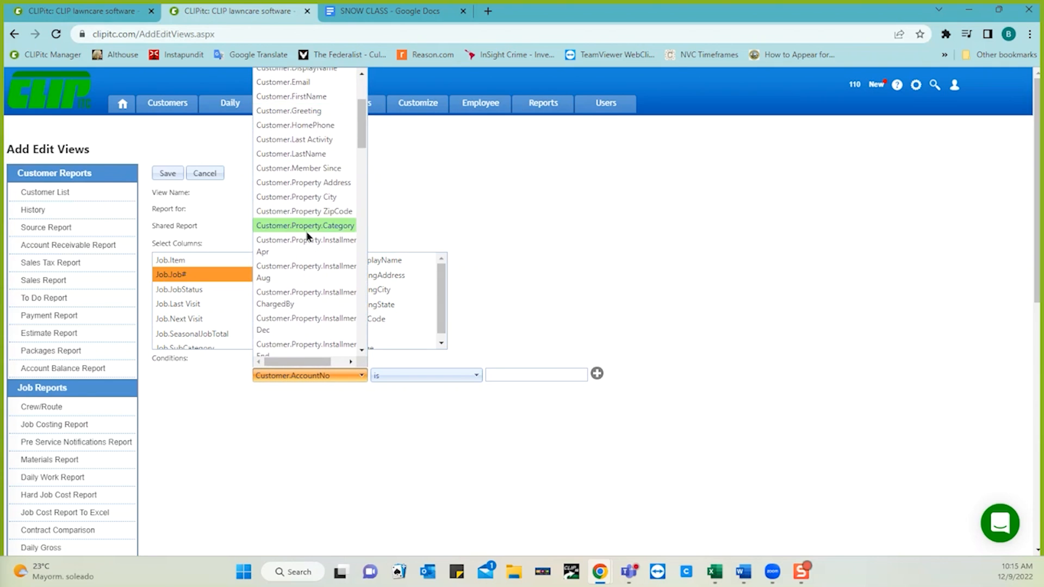
scroll(305, 231, down, 5)
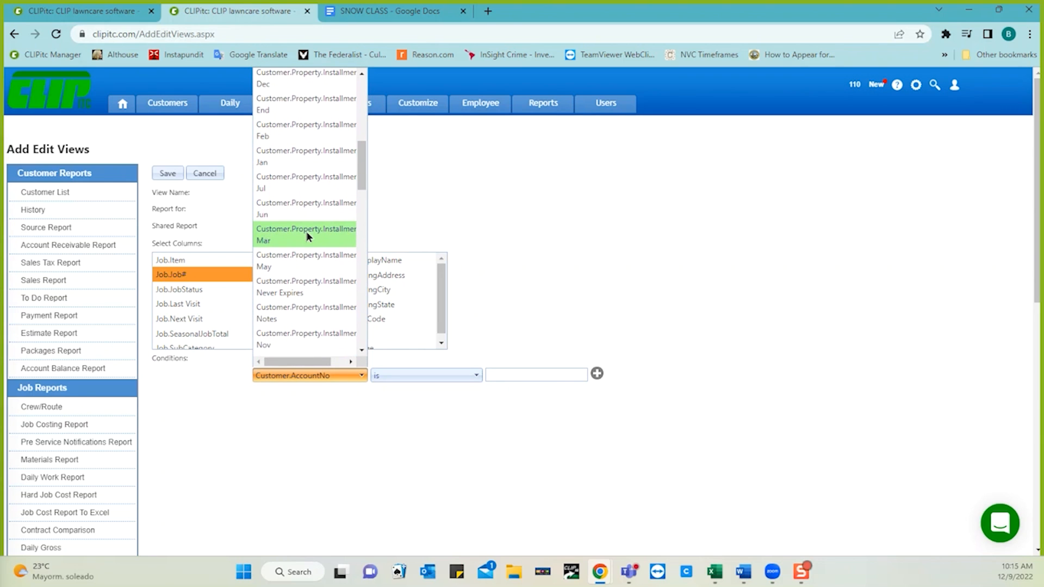
scroll(306, 231, down, 2)
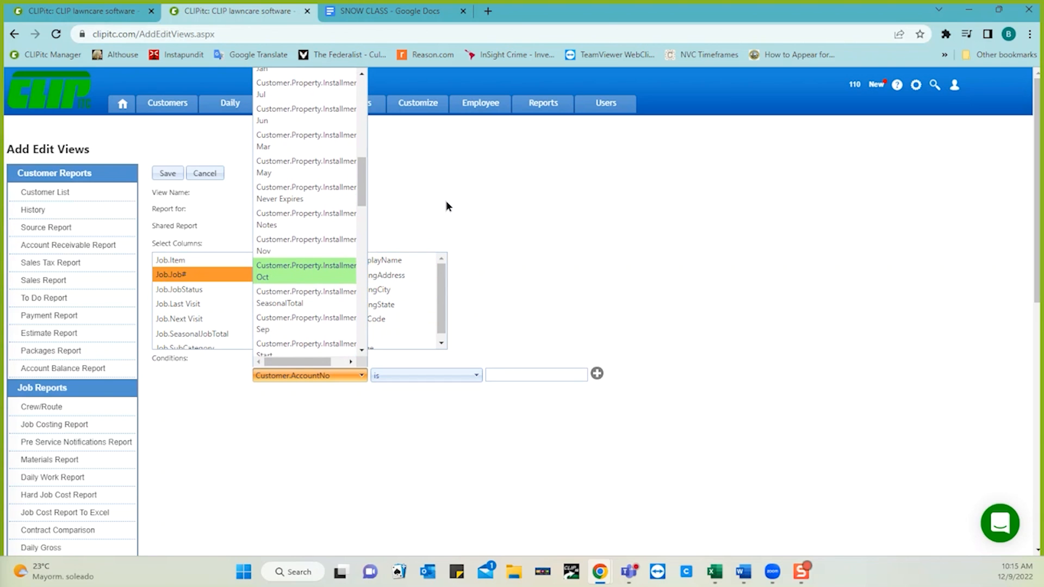
scroll(294, 247, down, 3)
scroll(295, 250, down, 6)
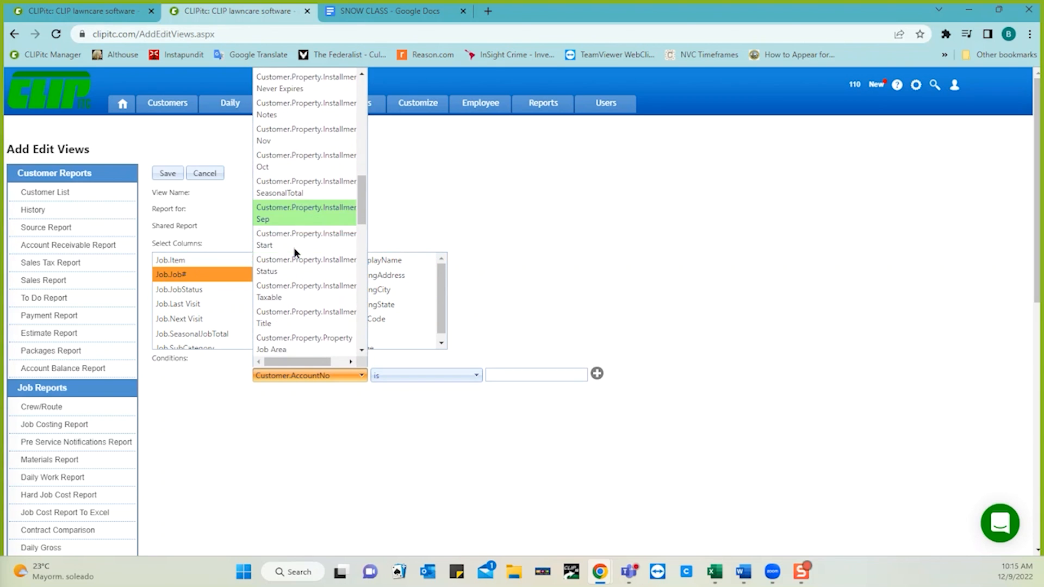
scroll(293, 247, down, 1)
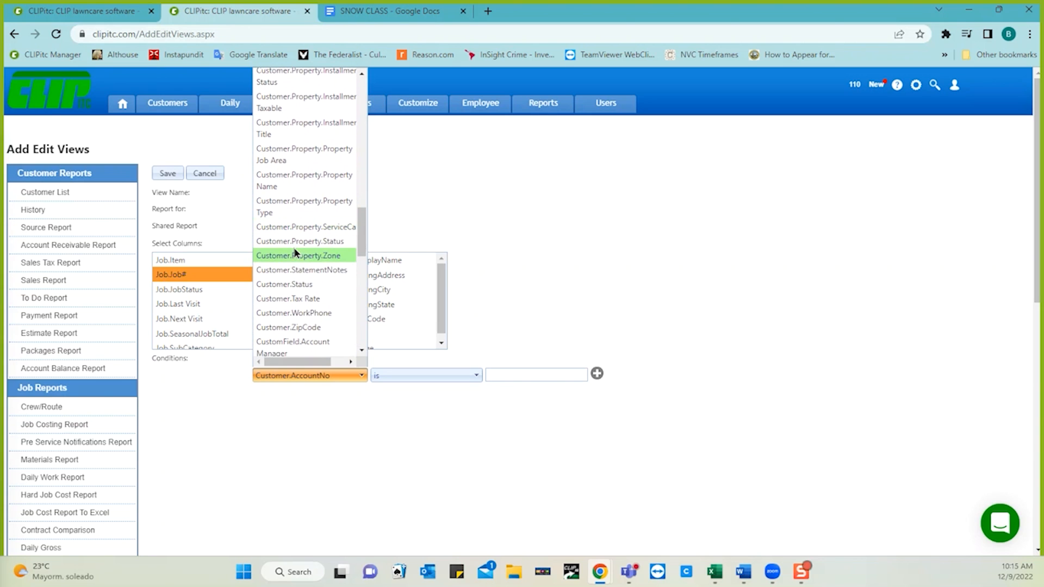
click(288, 278)
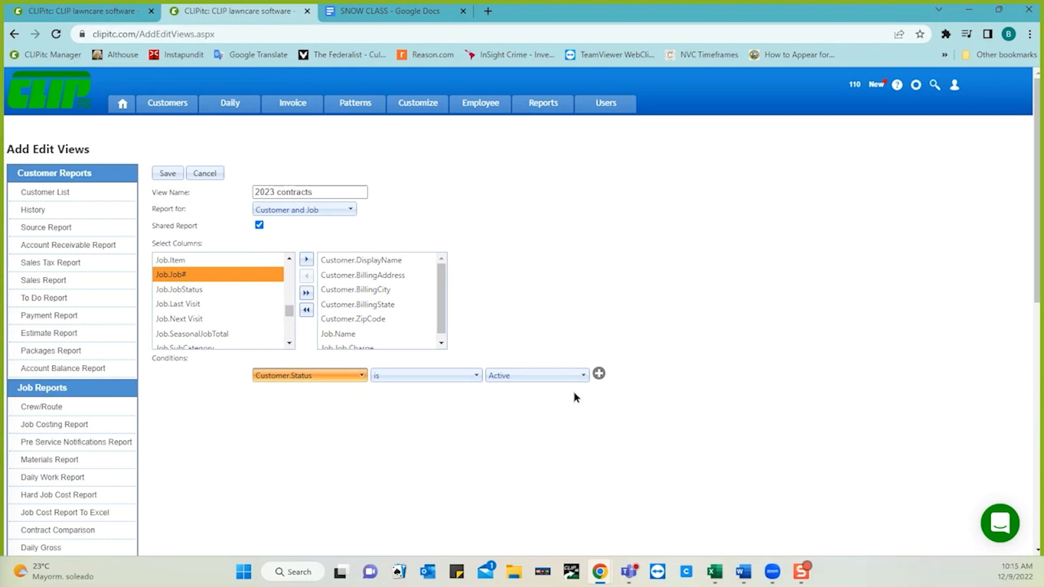
- Add a second AND condition to the view requiring Job.JobStatus is Active
click(599, 374)
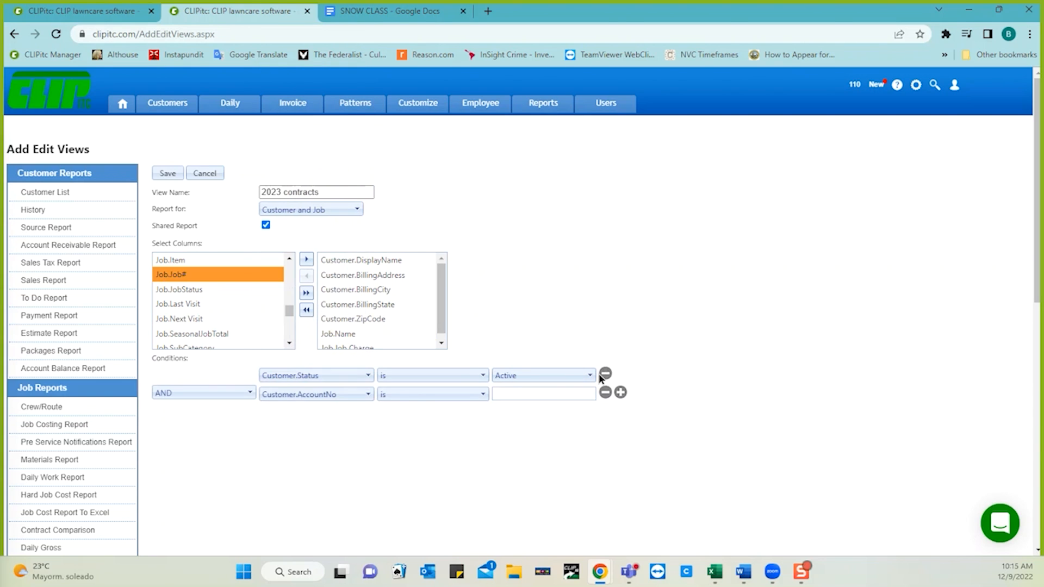
click(328, 394)
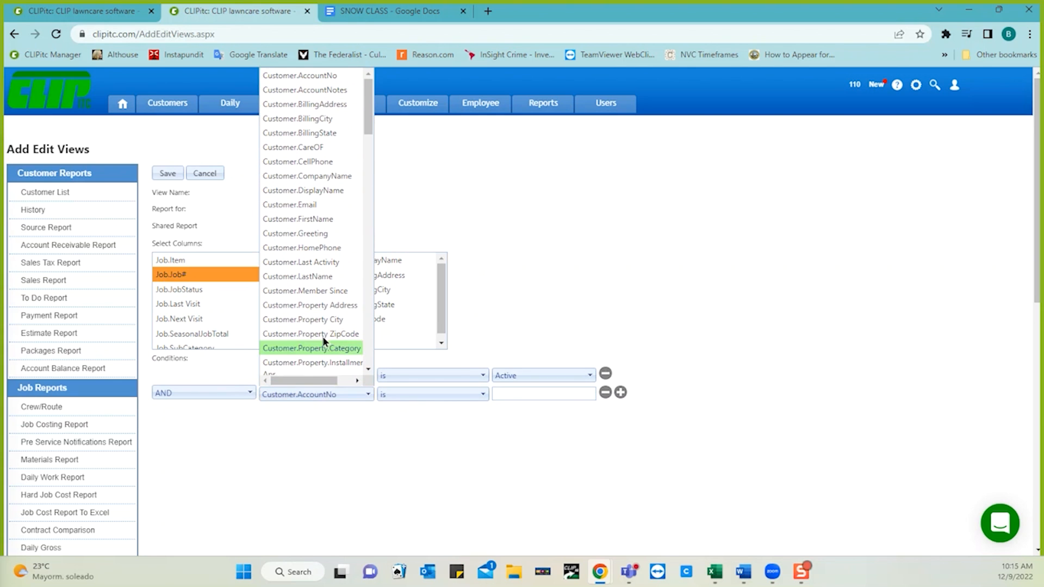
scroll(324, 318, down, 15)
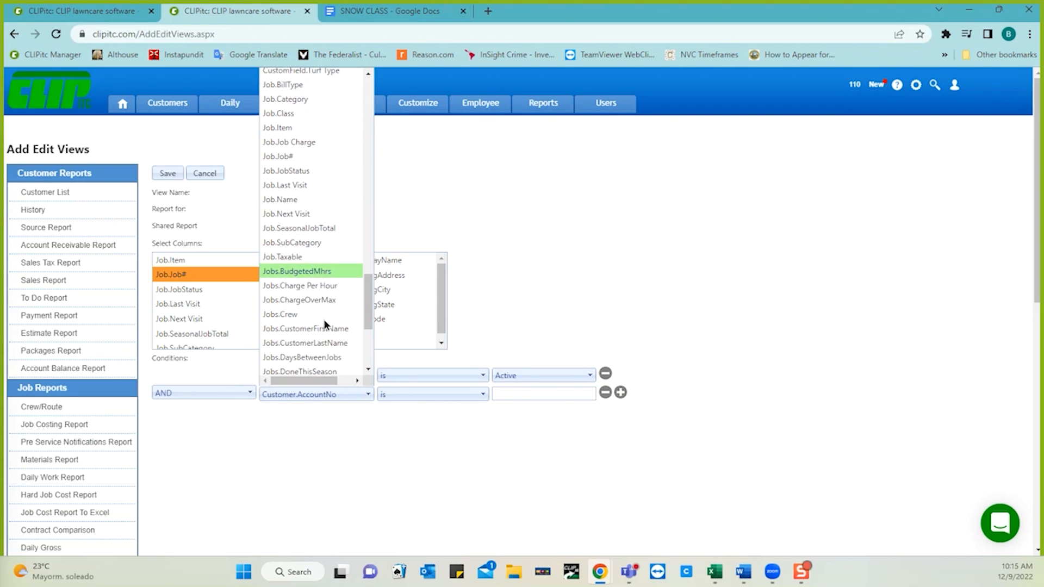
scroll(324, 322, up, 1)
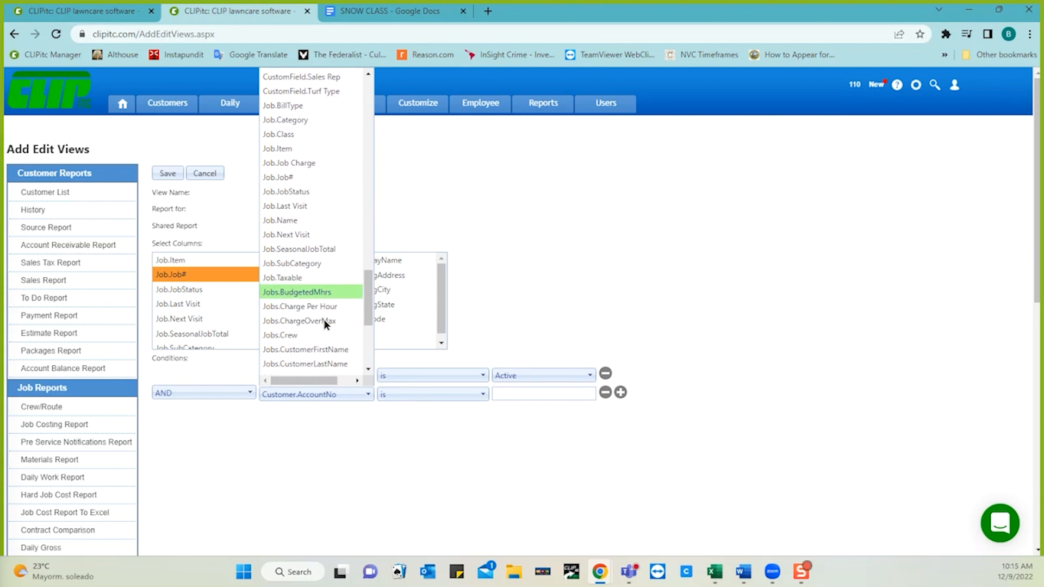
click(306, 191)
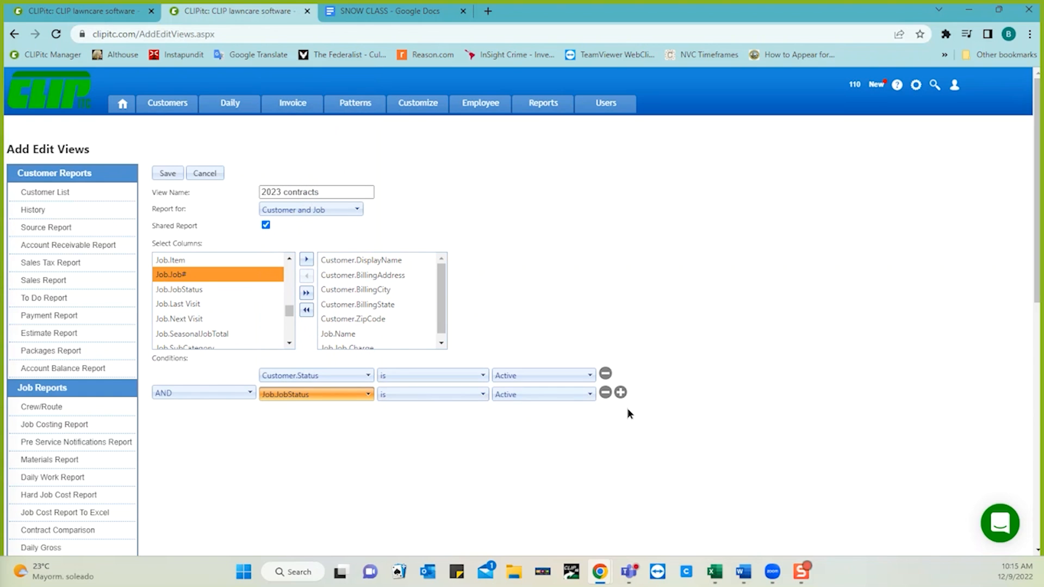
- Add a third AND condition requiring Customer.AccountNo Less Than 1000
click(621, 392)
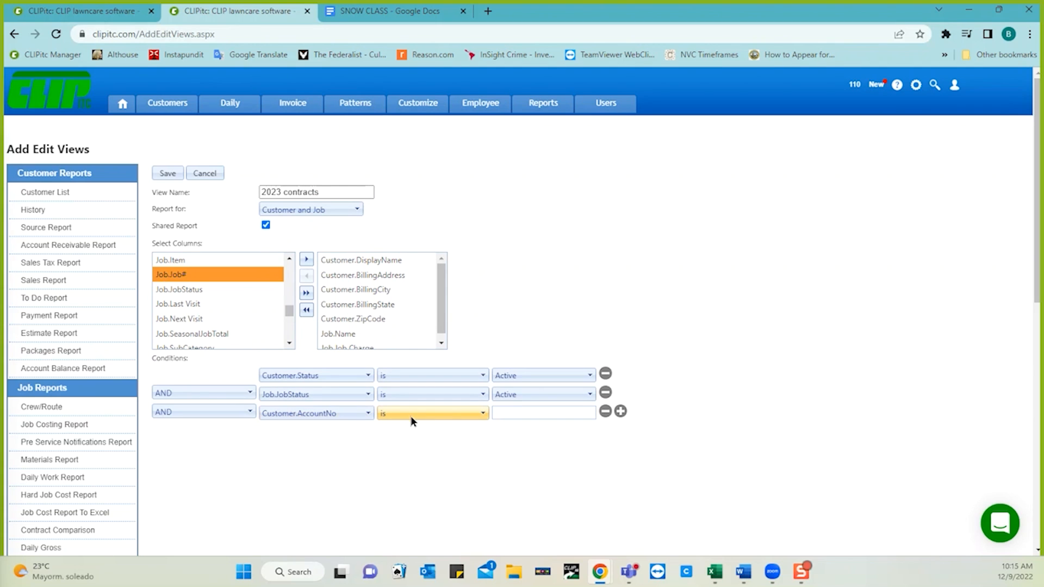
click(458, 417)
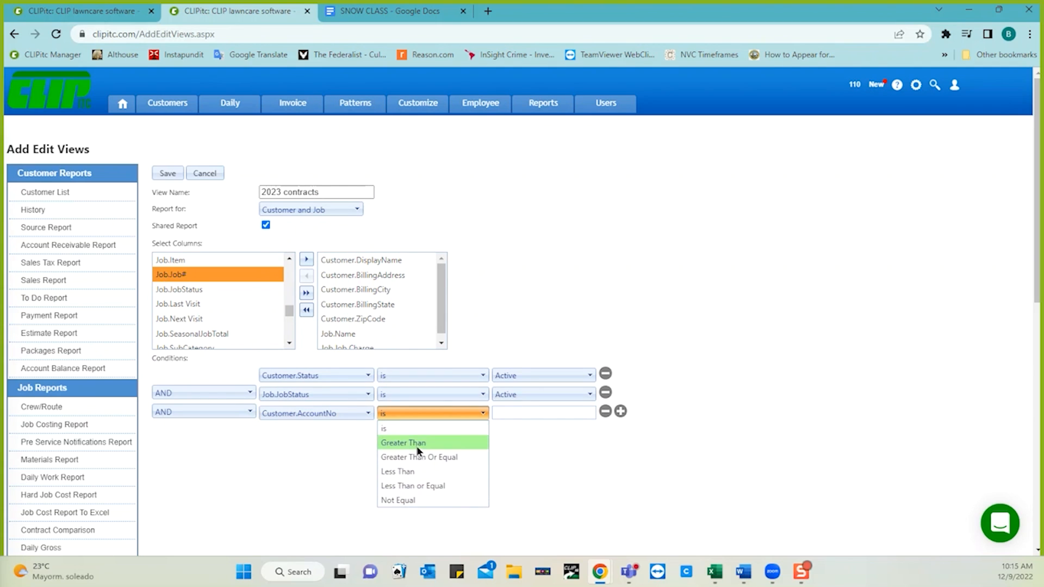
click(407, 471)
click(526, 412)
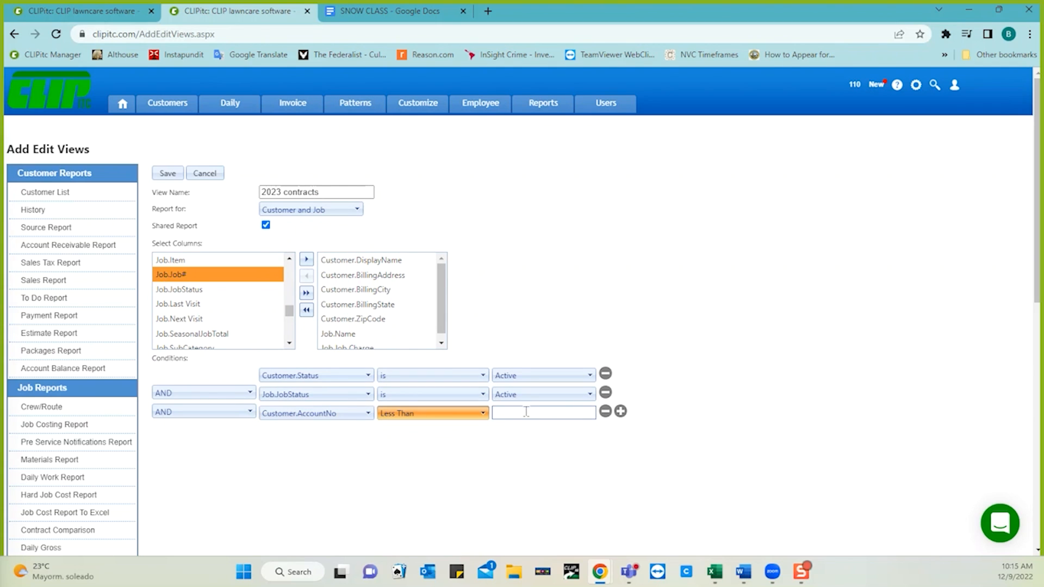
text(1000)
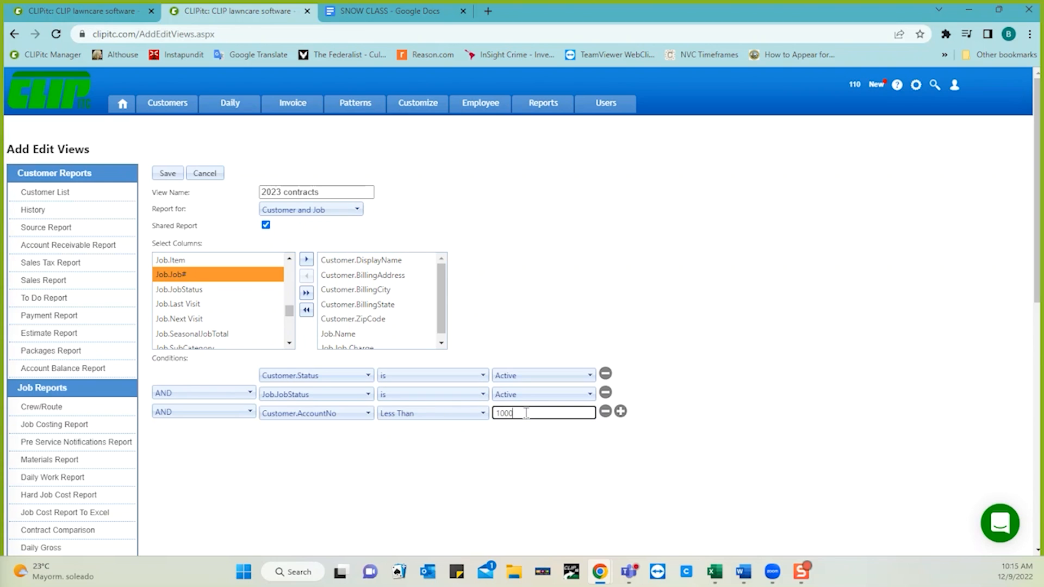
- Add a fourth AND condition requiring Customer.Property.Status is Active
click(620, 412)
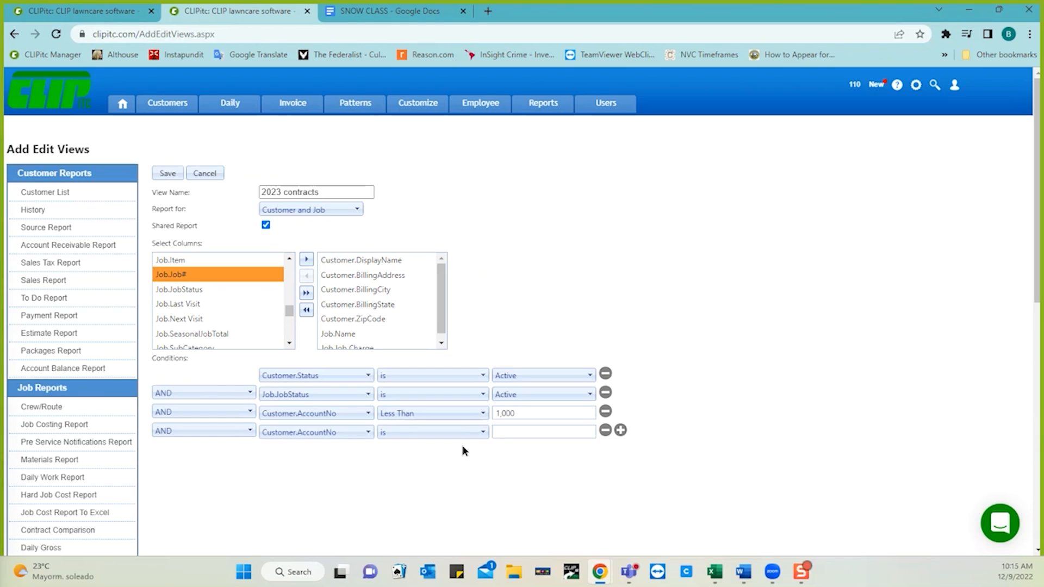
click(337, 432)
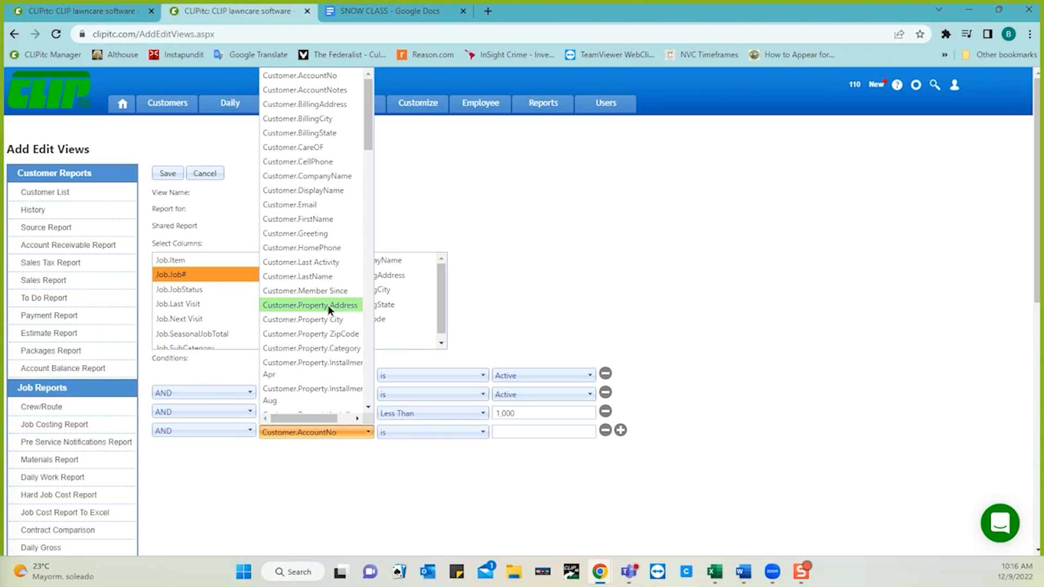
scroll(328, 290, down, 1)
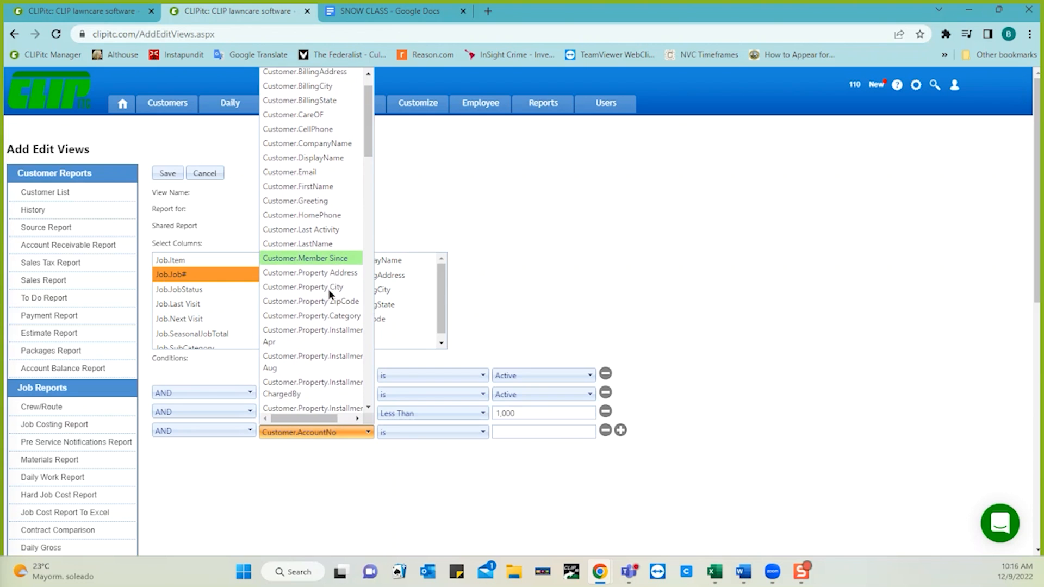
scroll(328, 289, down, 8)
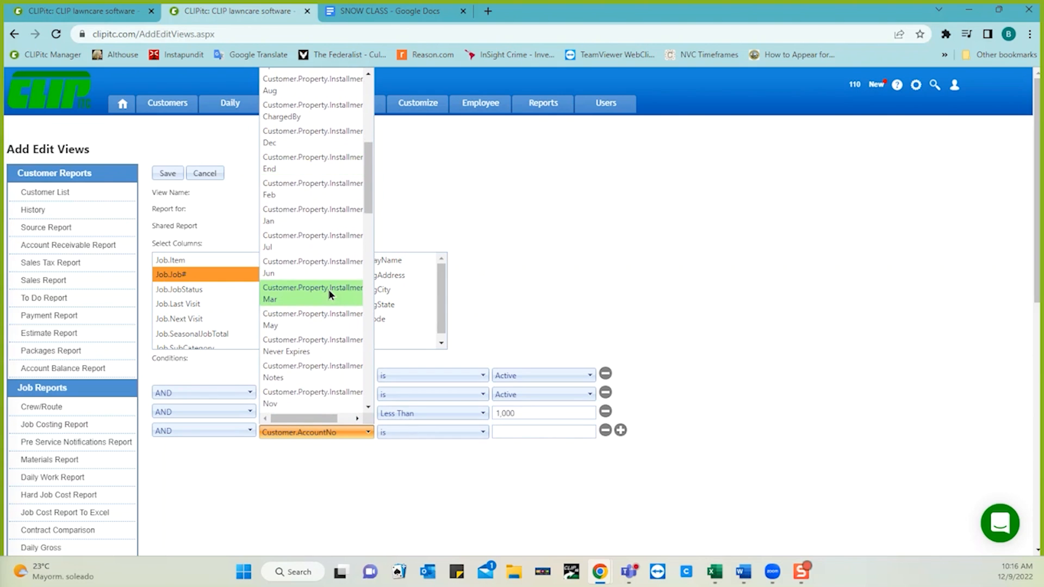
scroll(328, 289, down, 8)
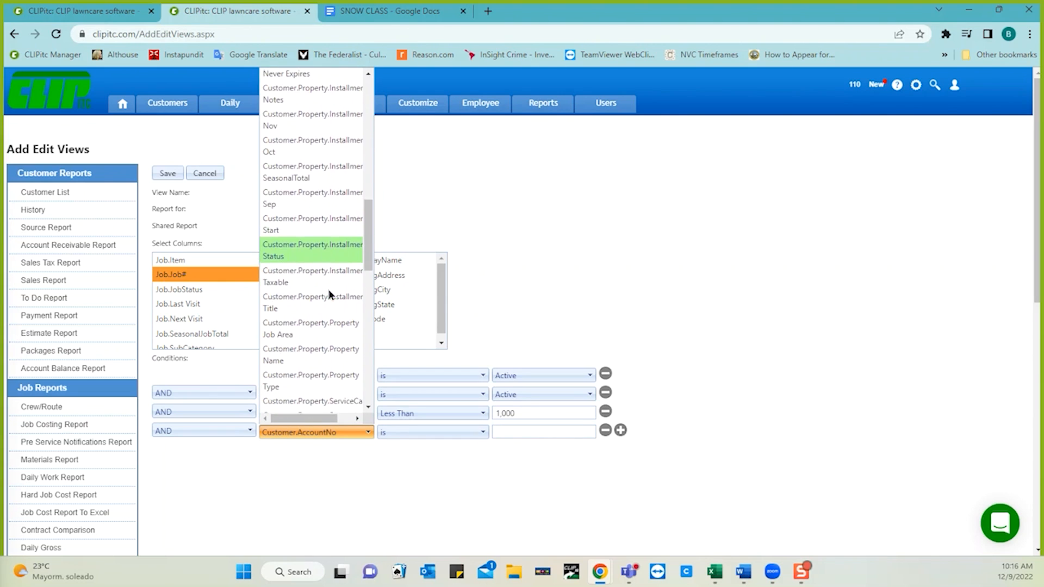
scroll(328, 290, down, 3)
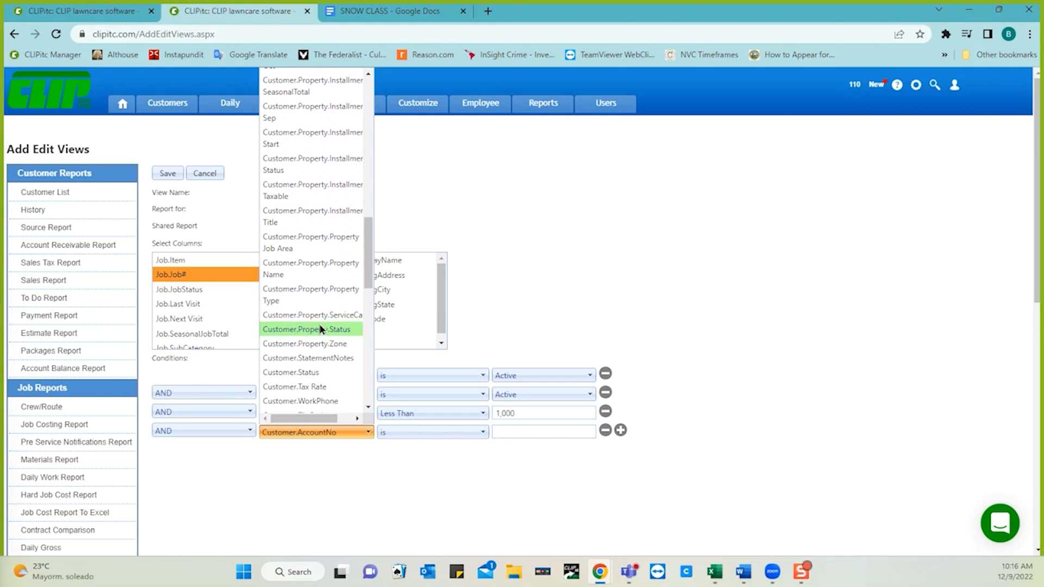
click(321, 329)
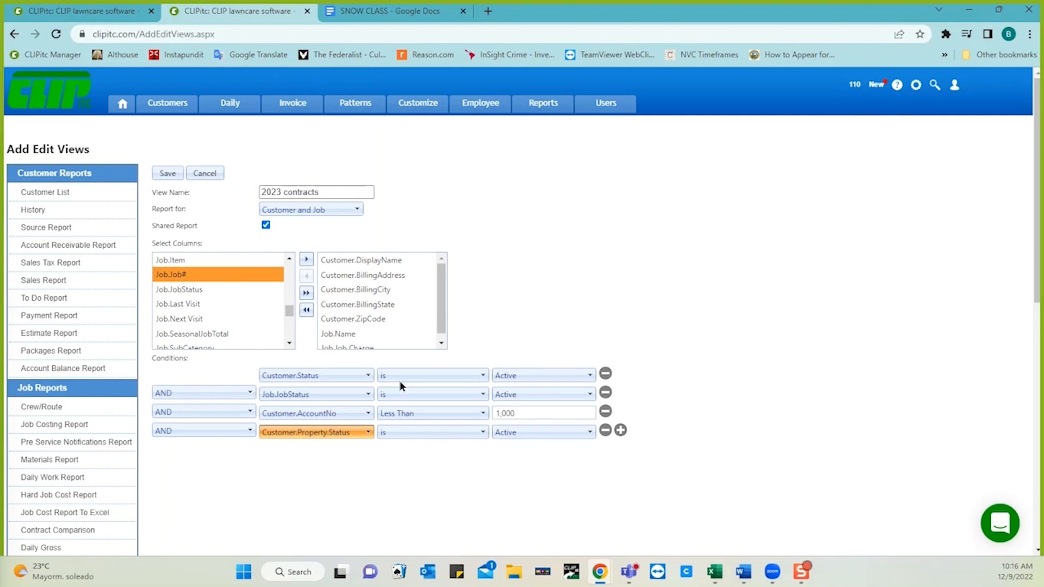
- Add a fifth AND condition requiring the customer property's installment Status is Active, and save the view
click(619, 430)
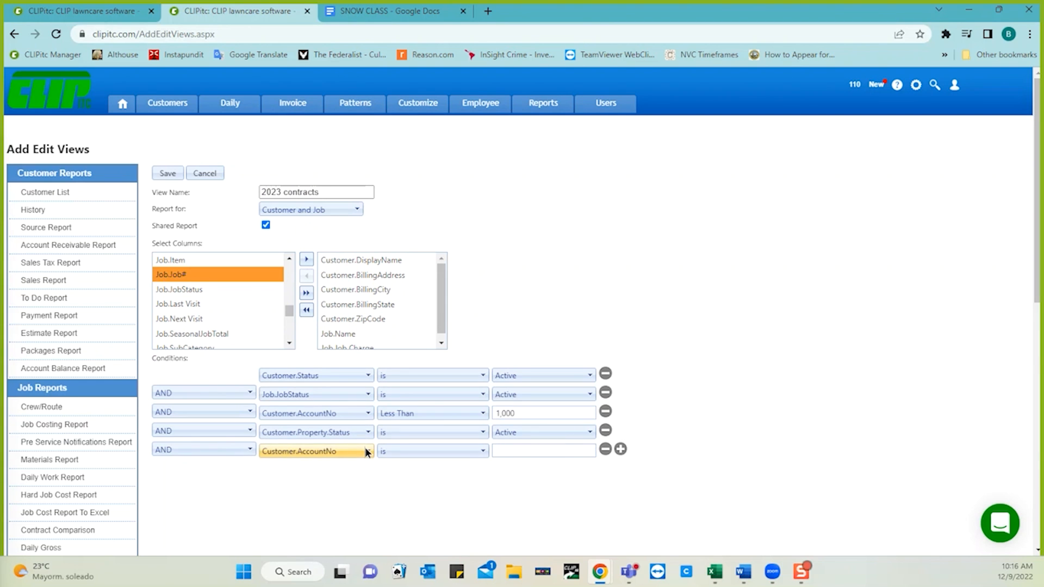
click(366, 452)
scroll(337, 392, down, 3)
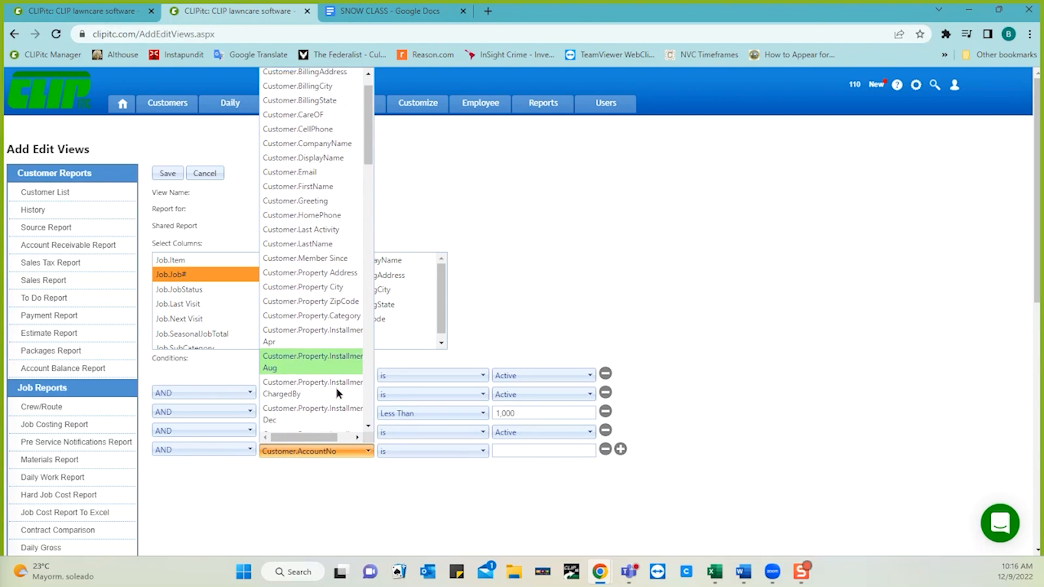
scroll(336, 387, down, 3)
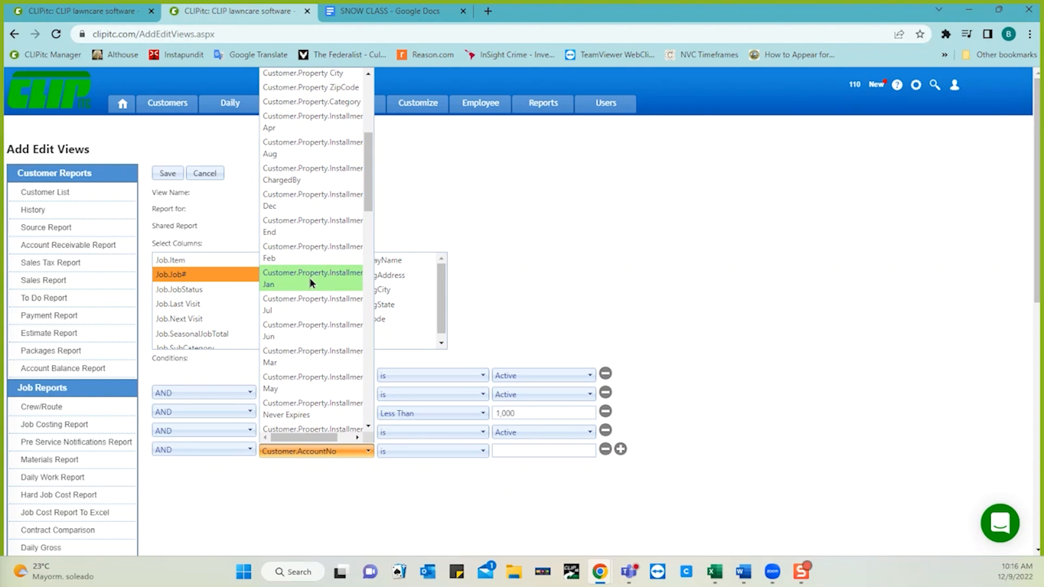
scroll(309, 278, down, 1)
scroll(309, 277, down, 4)
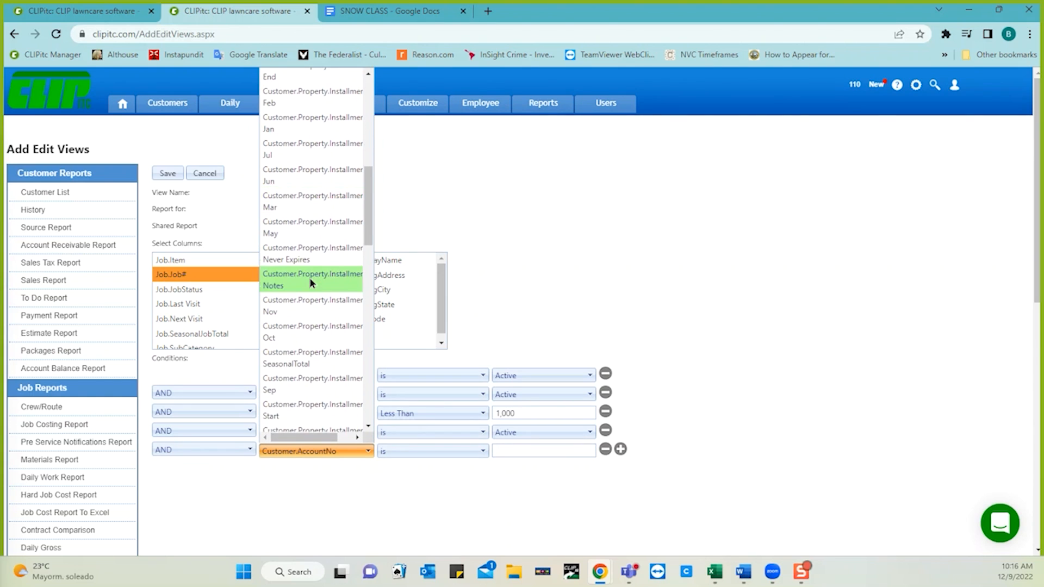
scroll(311, 281, down, 1)
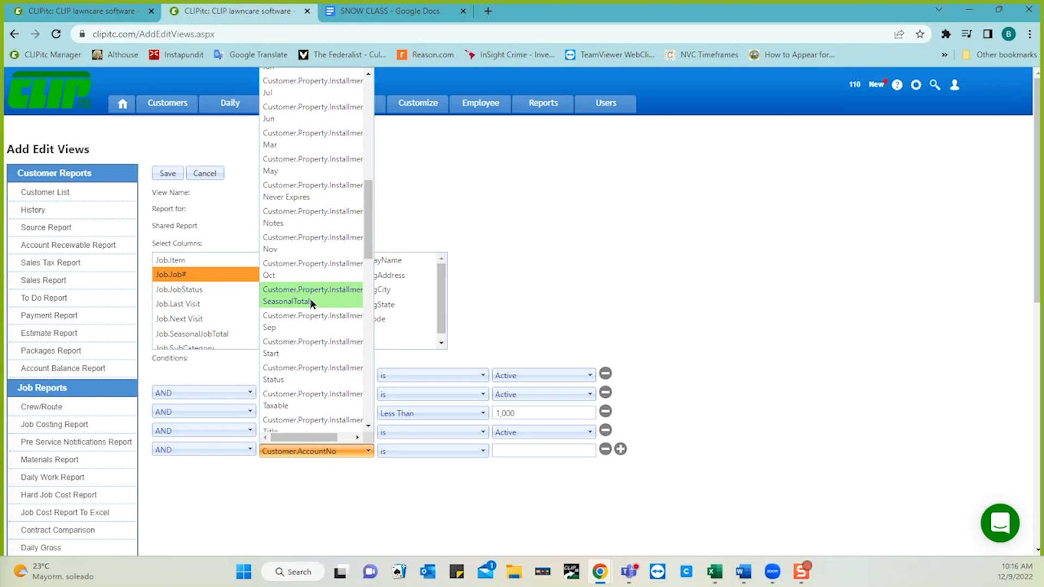
scroll(312, 306, down, 2)
click(311, 332)
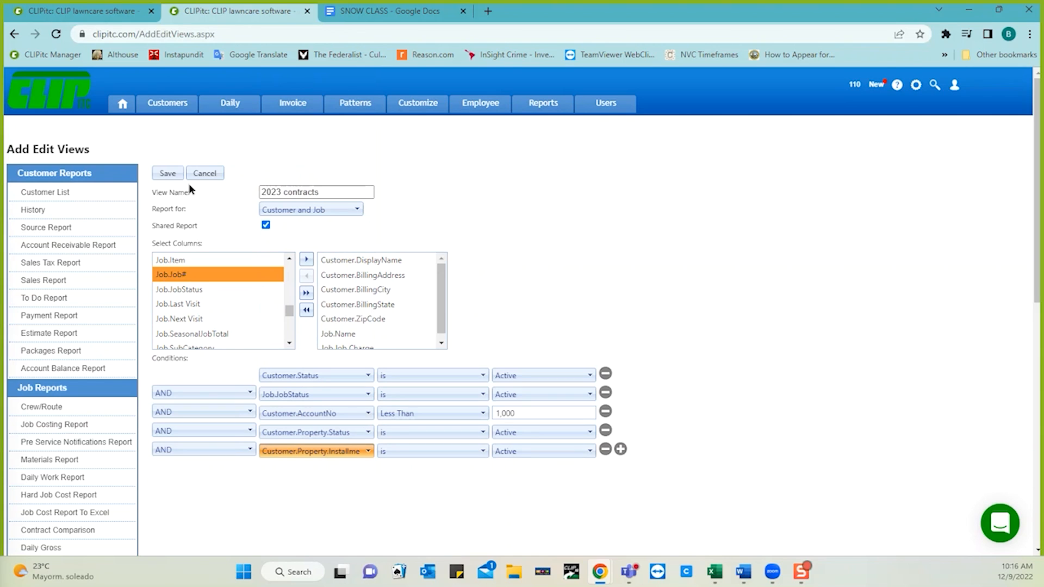
click(162, 174)
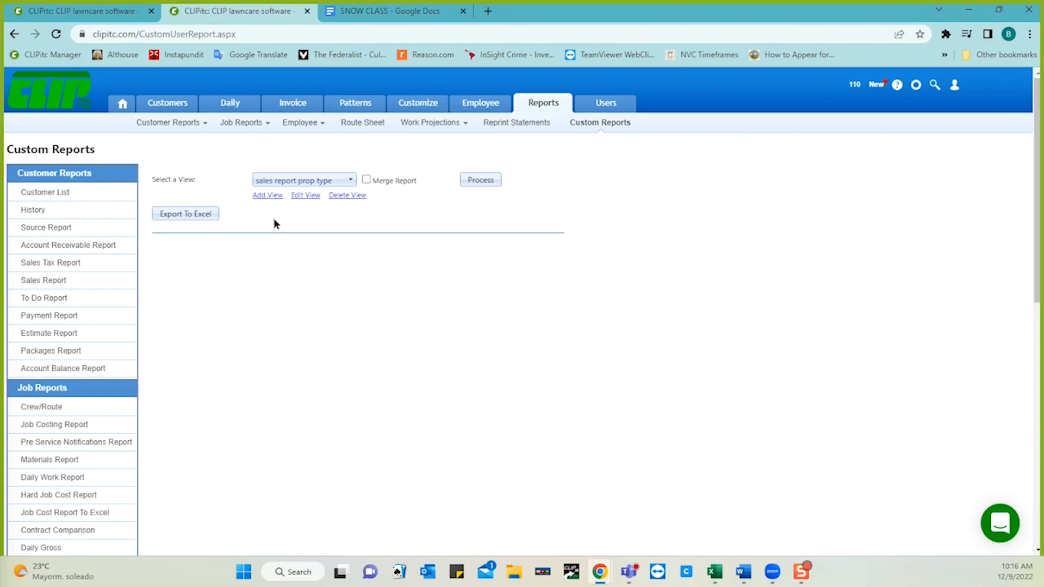
- Process the 2023 contracts view as a merge report and check which account is signed in
click(351, 182)
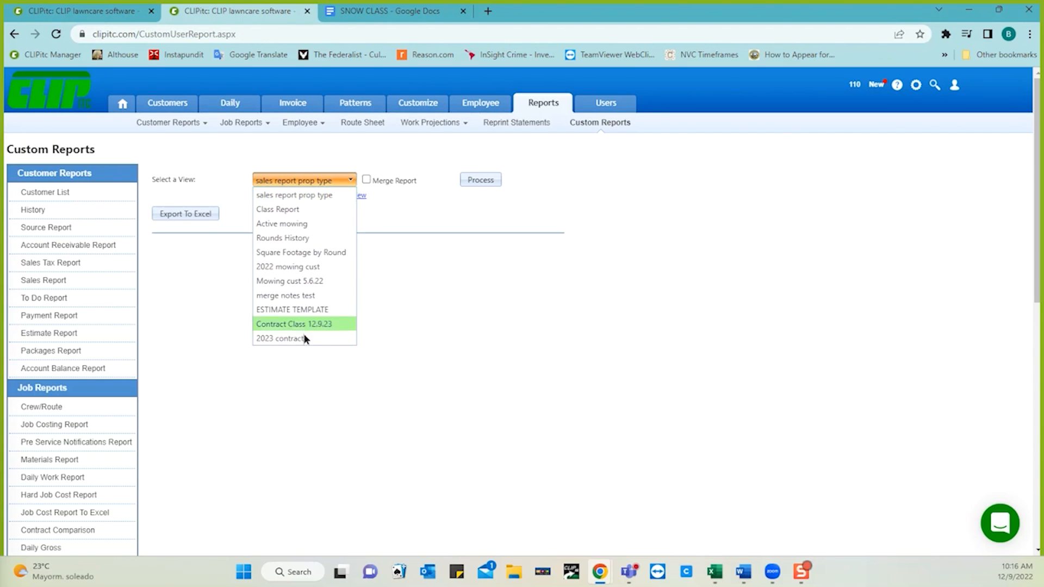
click(285, 338)
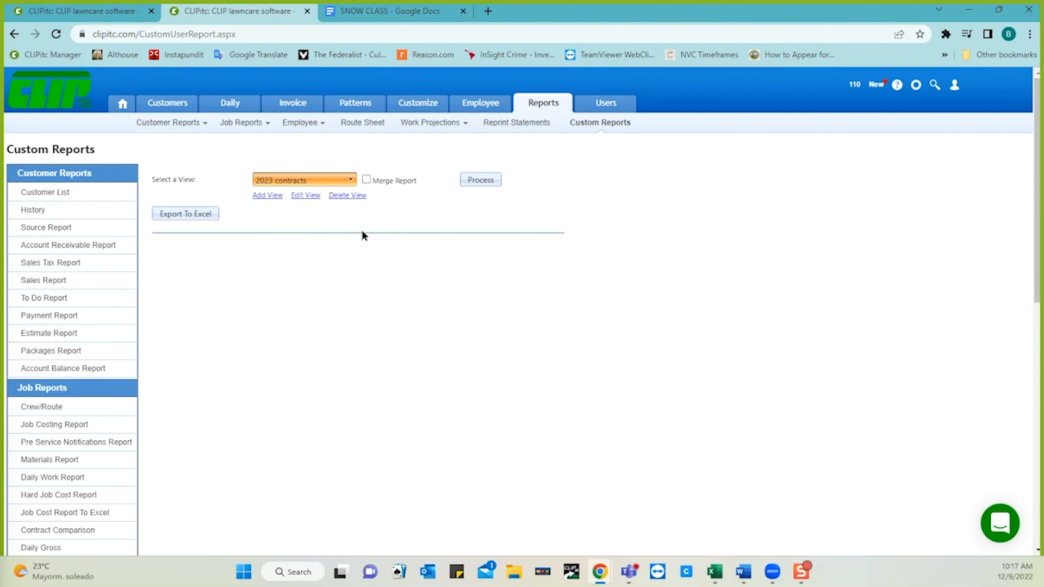
click(474, 179)
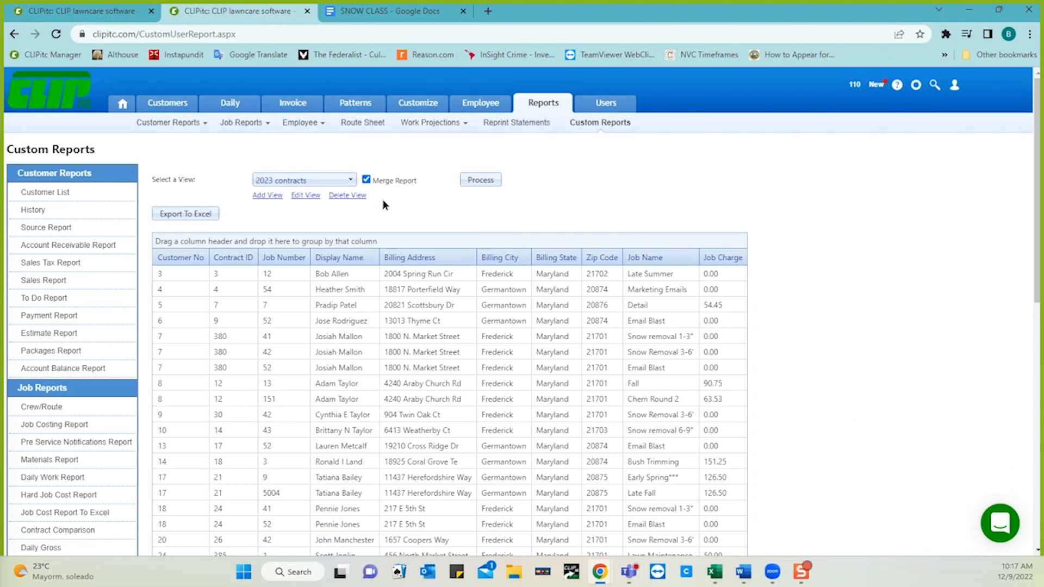
click(482, 179)
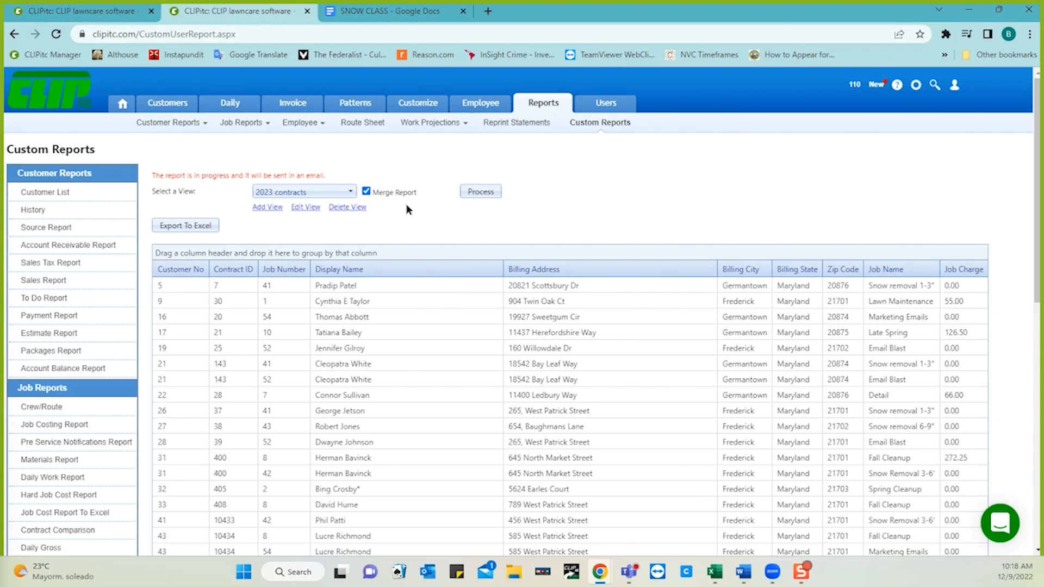
click(955, 89)
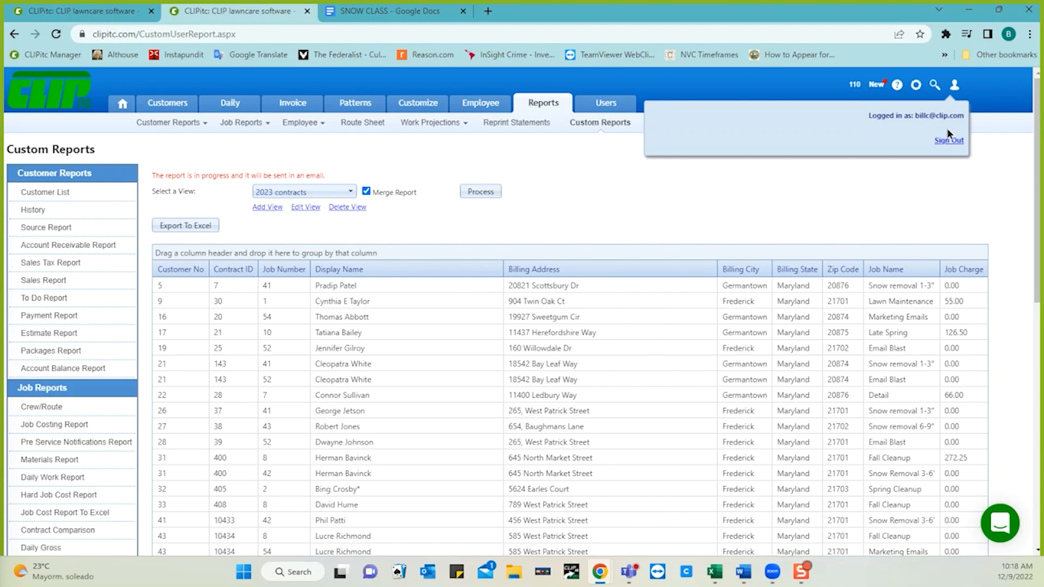
click(769, 183)
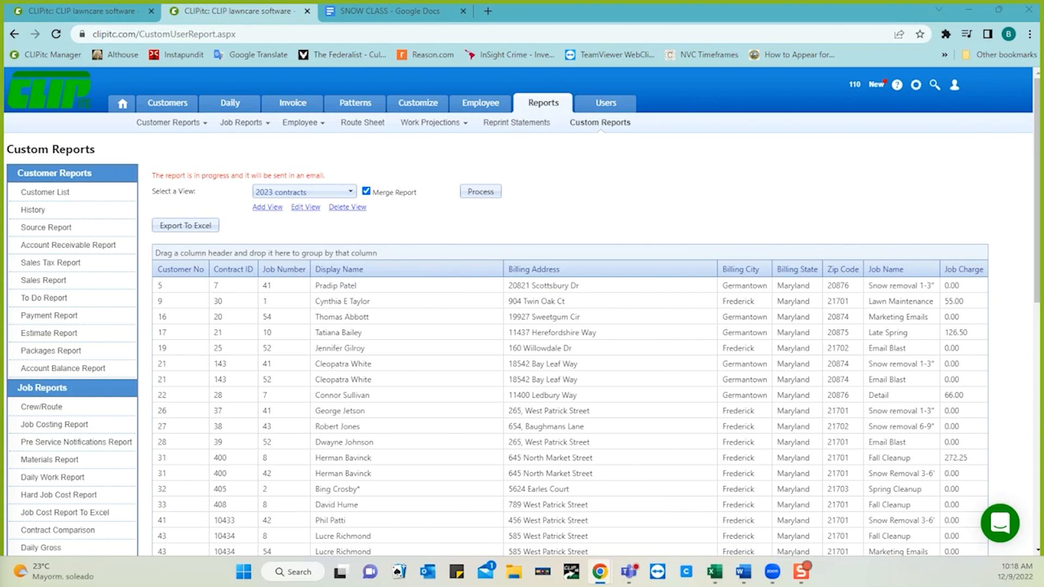
- Switch to the "Custom Report- Merge format" email in Outlook and download its MergeReport attachment into the Mail Merge - Contract class folder
drag(0, 179, 494, 85)
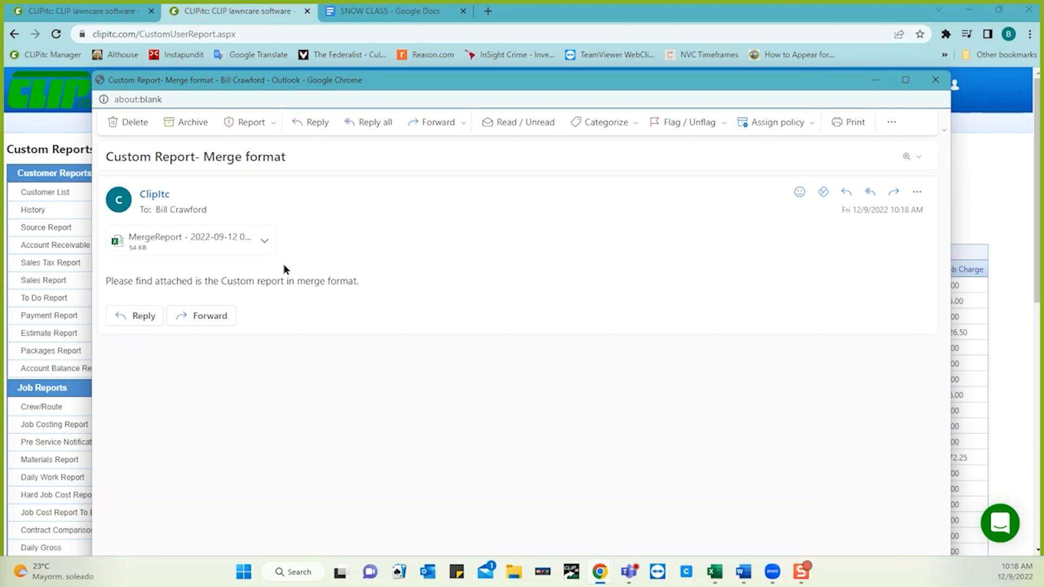
click(265, 244)
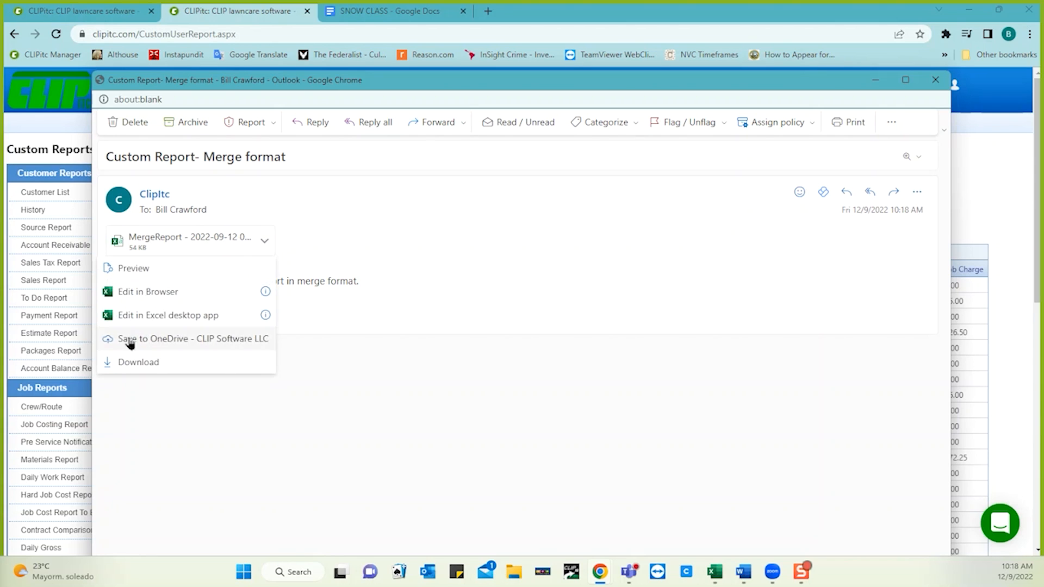
click(138, 364)
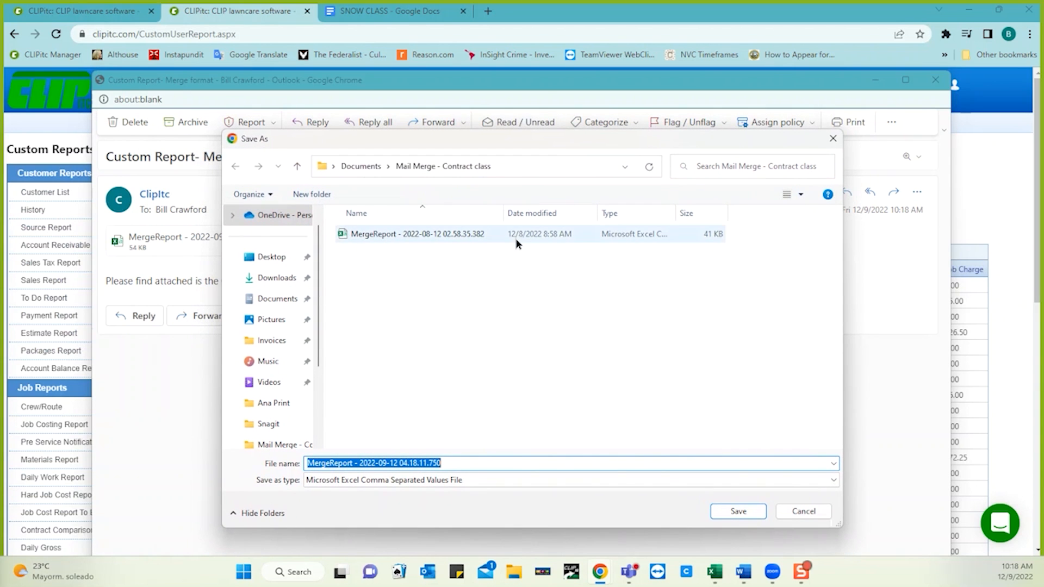
click(726, 511)
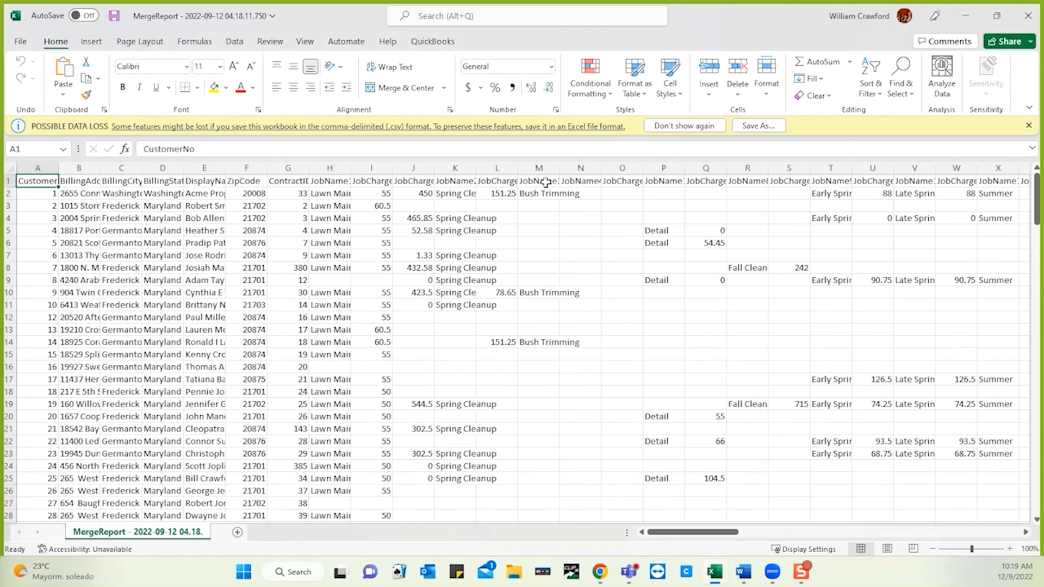
- Save the merge report CSV as an Excel Workbook in the Mail Merge - Contract class folder, keeping its file name
click(760, 126)
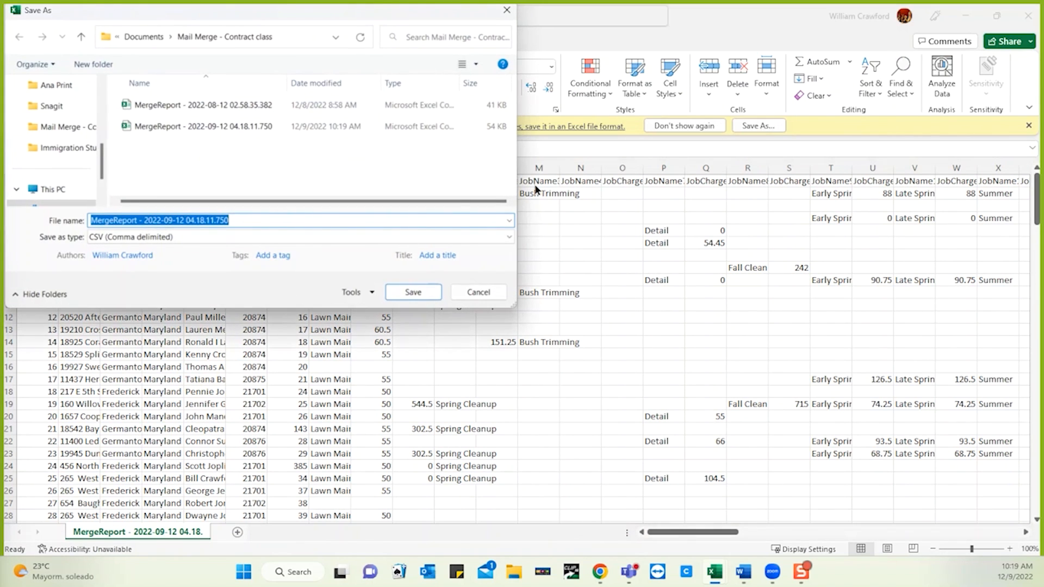
click(348, 236)
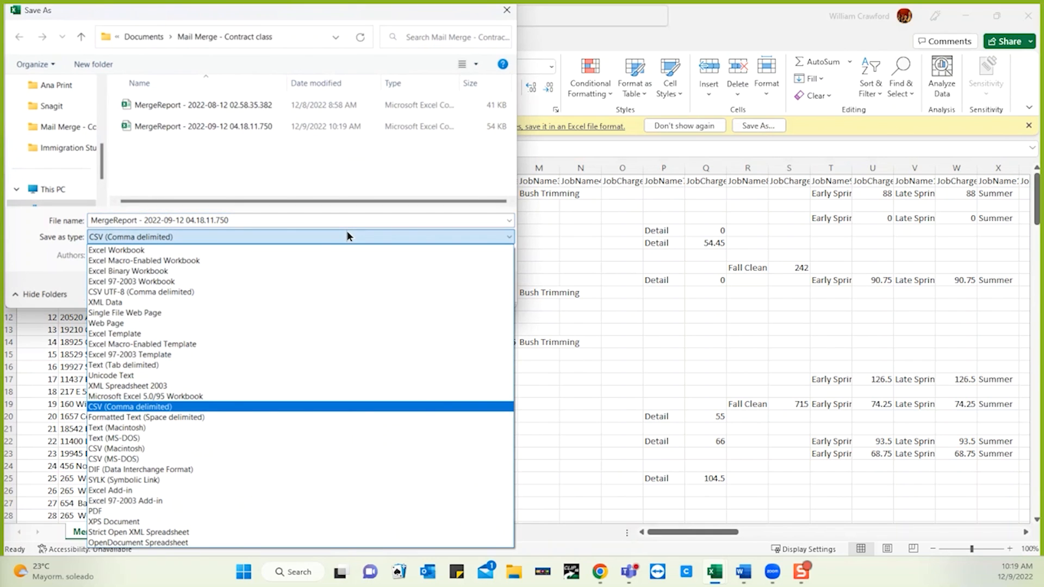
click(312, 250)
click(400, 308)
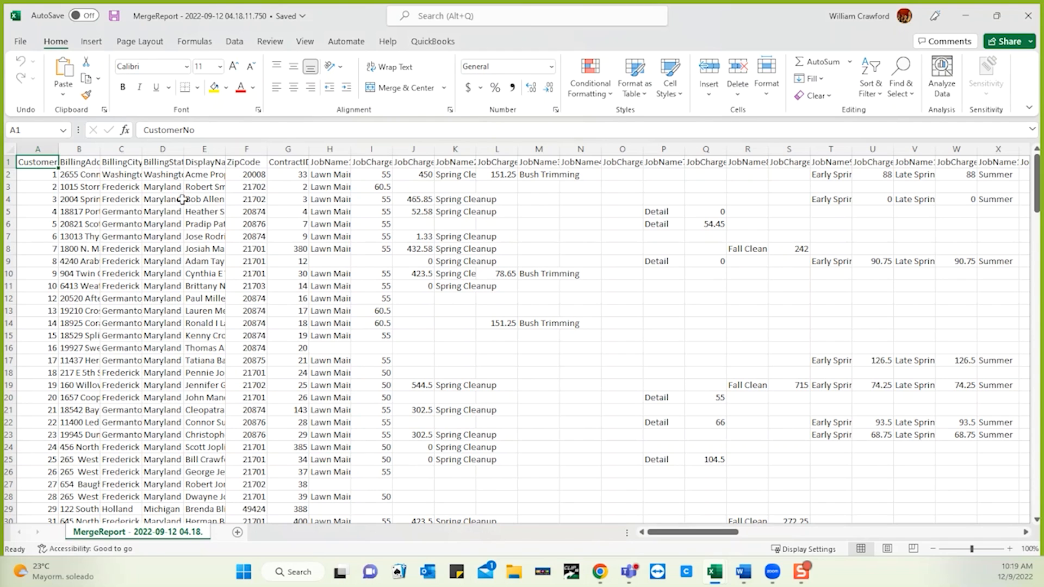
- Autofit the CustomerNo and BillingAddress columns, and insert a blank column before BillingAddress
double_click(58, 149)
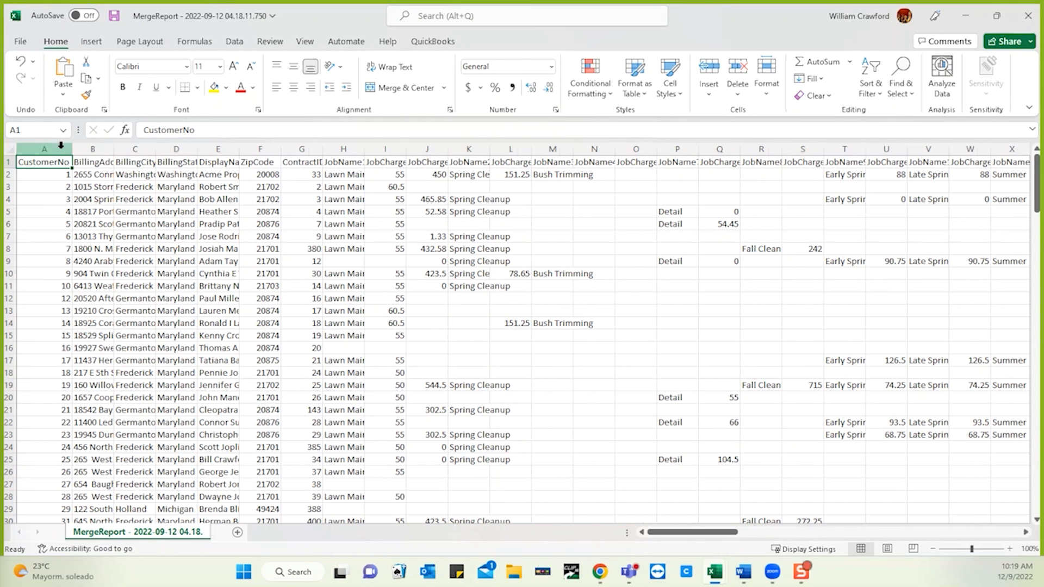
double_click(115, 148)
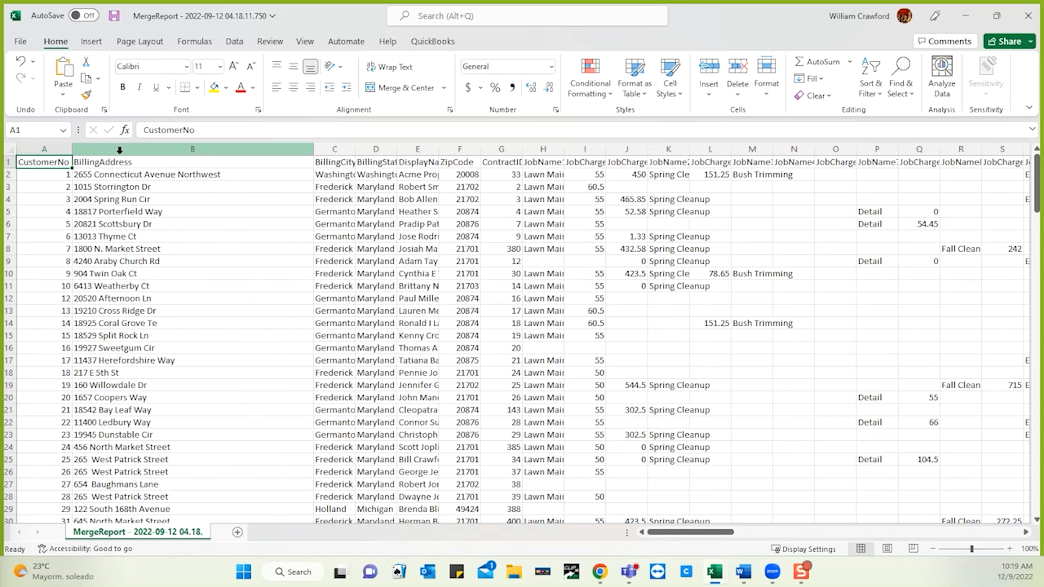
right_click(118, 152)
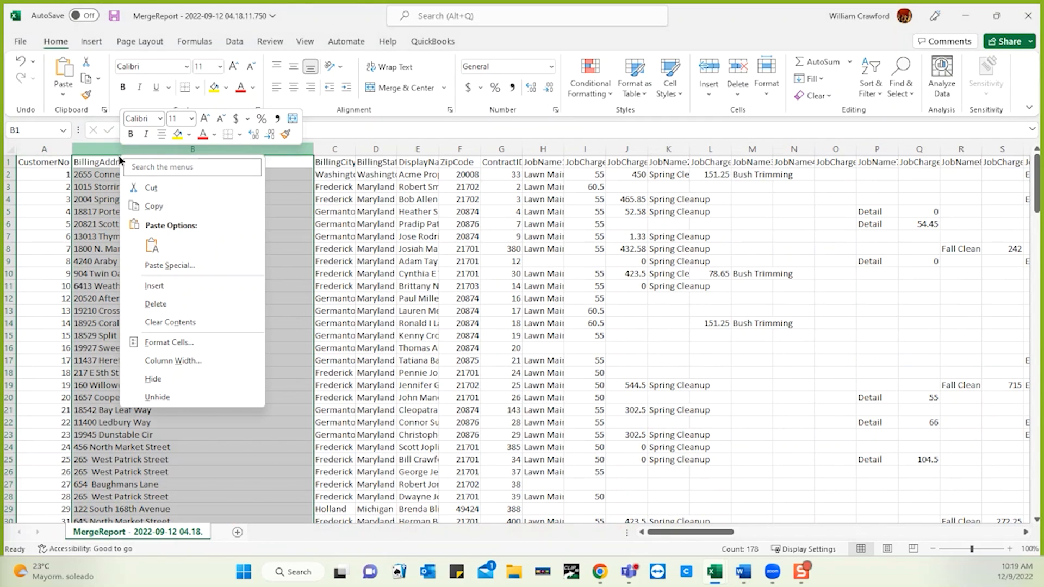
click(156, 286)
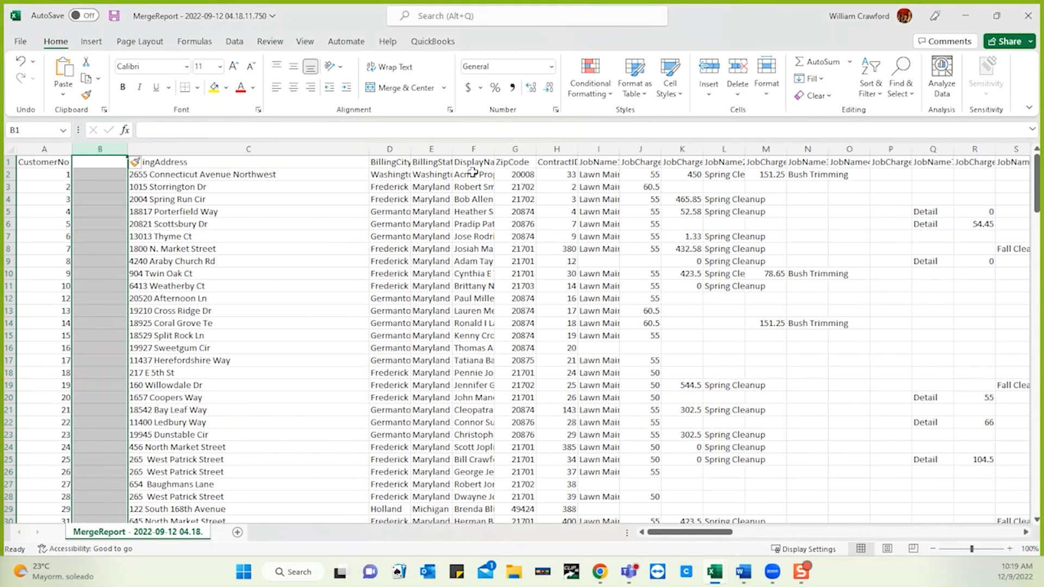
- Copy the DisplayName column into the blank column B beside CustomerNo
click(474, 148)
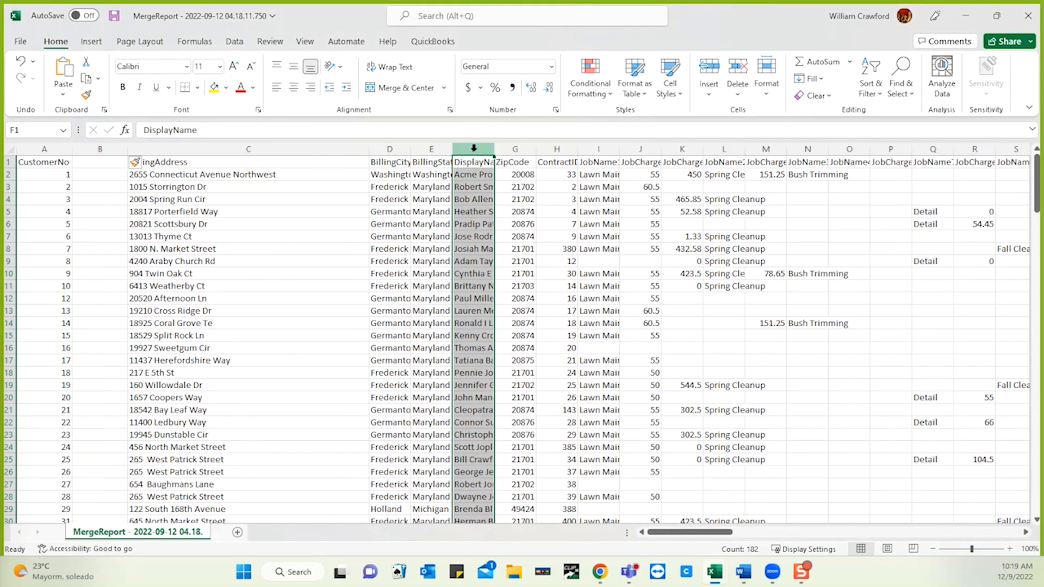
right_click(474, 149)
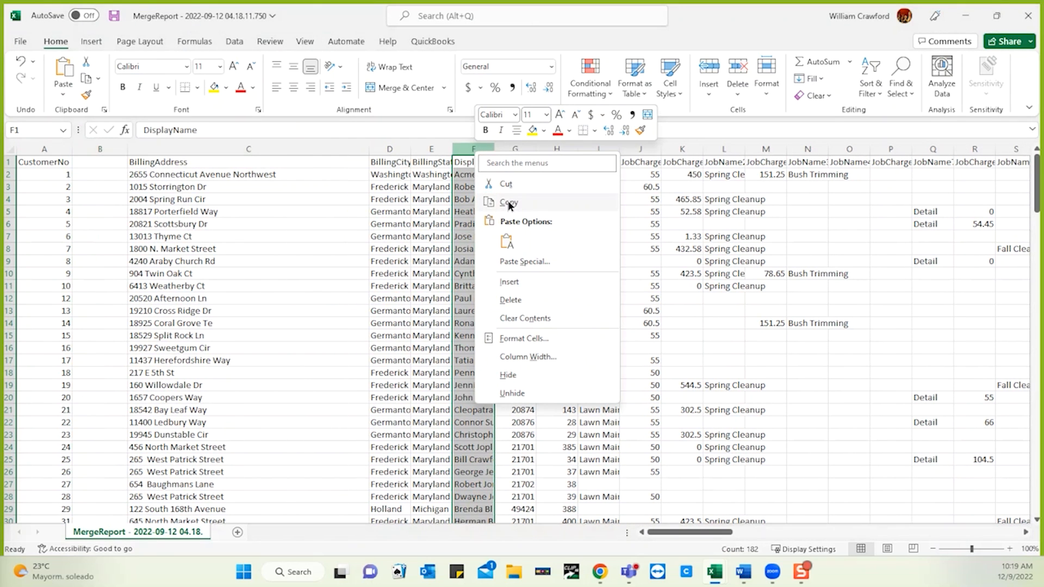
click(508, 203)
click(110, 149)
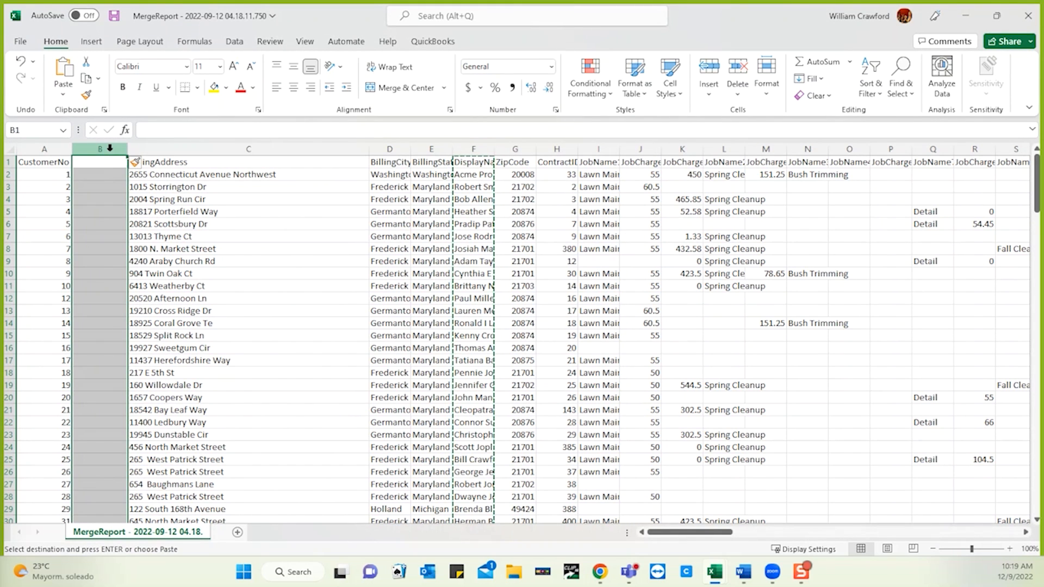
key(ctrl+v)
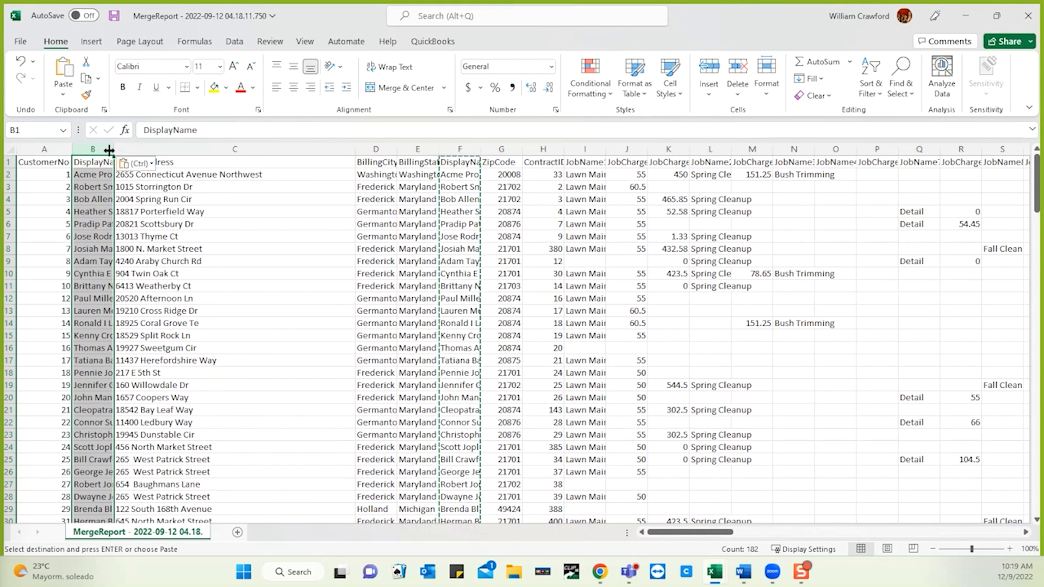
- Delete the original DisplayName column between the billing state and ZipCode columns
click(464, 148)
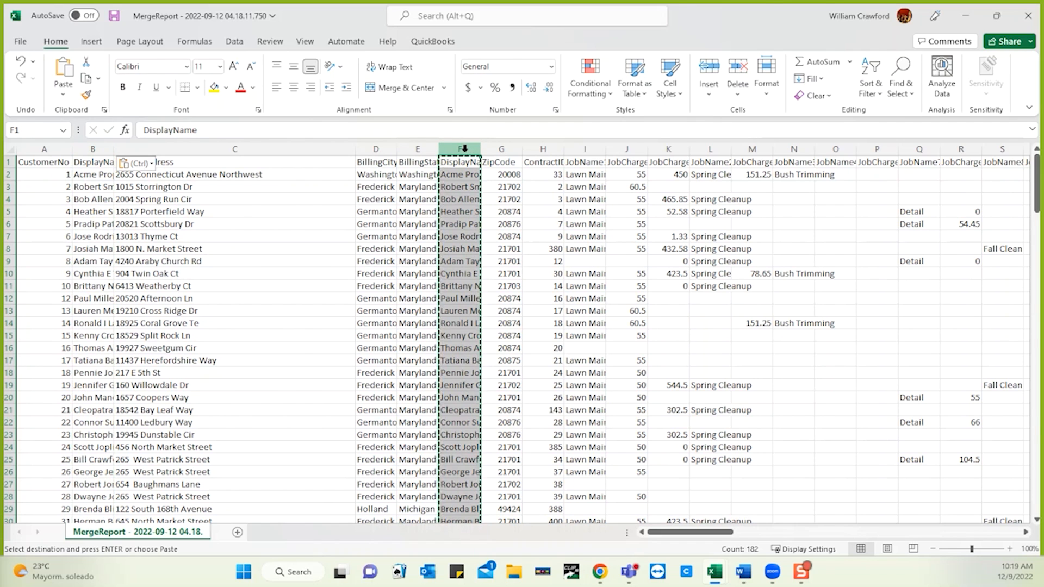
right_click(466, 210)
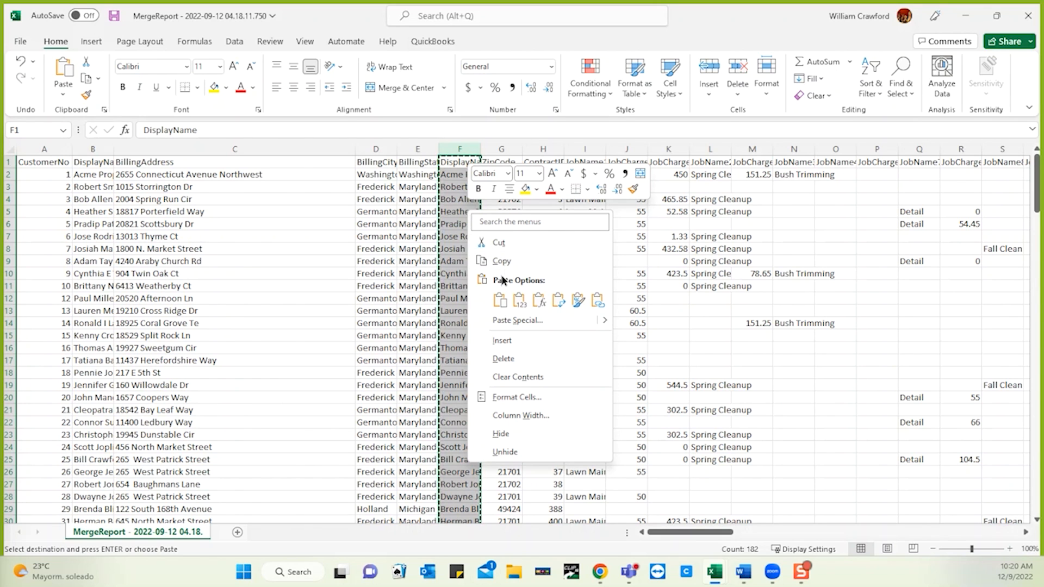
click(502, 359)
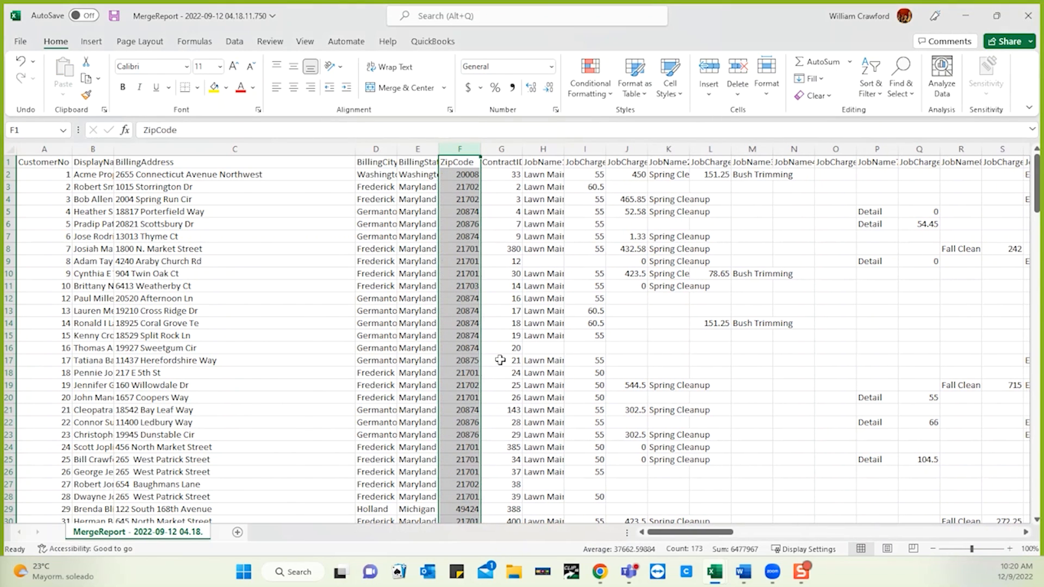
- Autofit the ContractID column to read its header, and delete that column
double_click(522, 148)
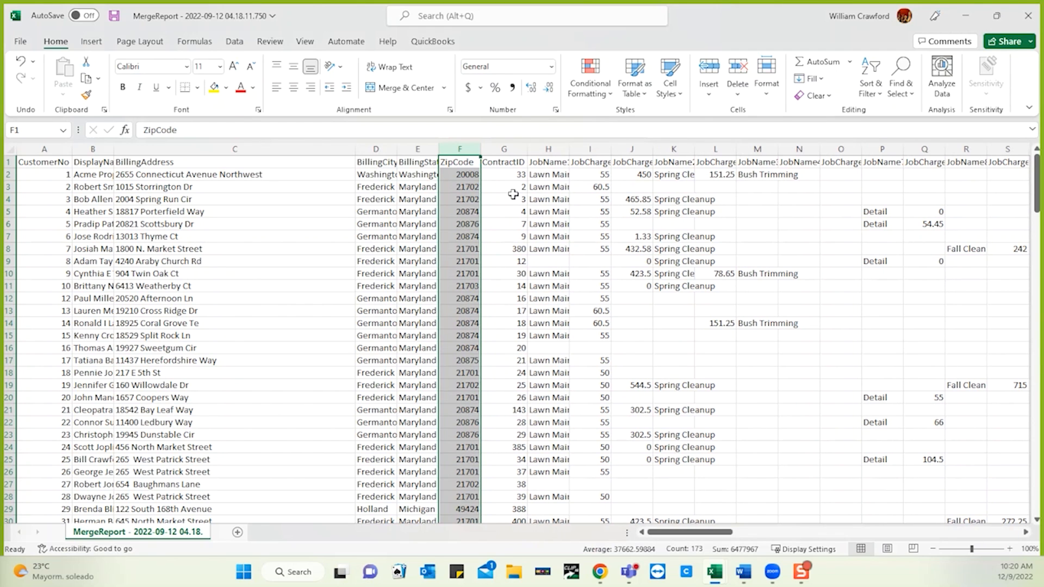
click(503, 148)
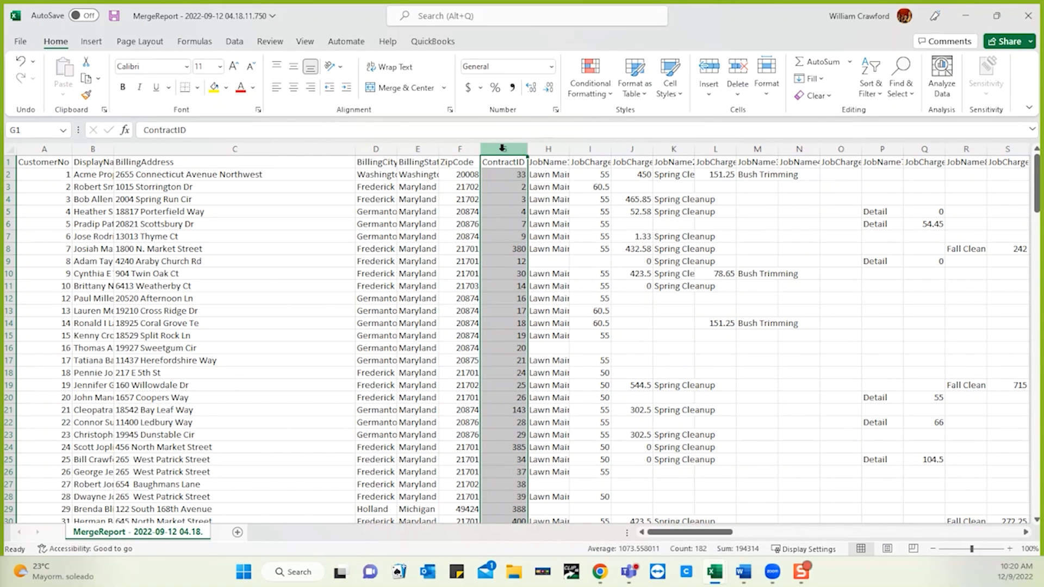
right_click(502, 148)
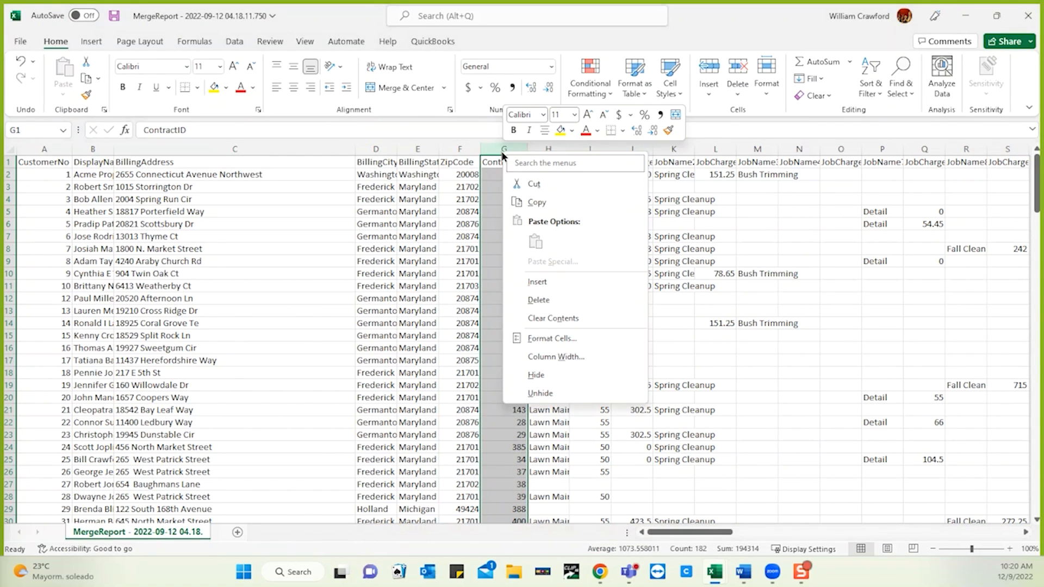
click(538, 299)
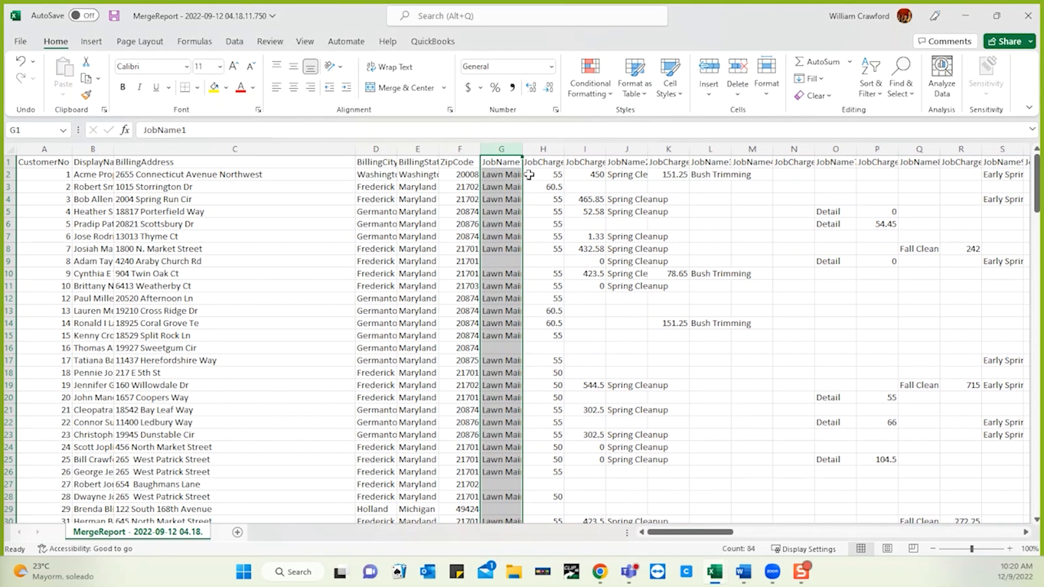
- Autofit the JobName1, JobCharge1, JobCharge2 and JobName2 columns
double_click(522, 148)
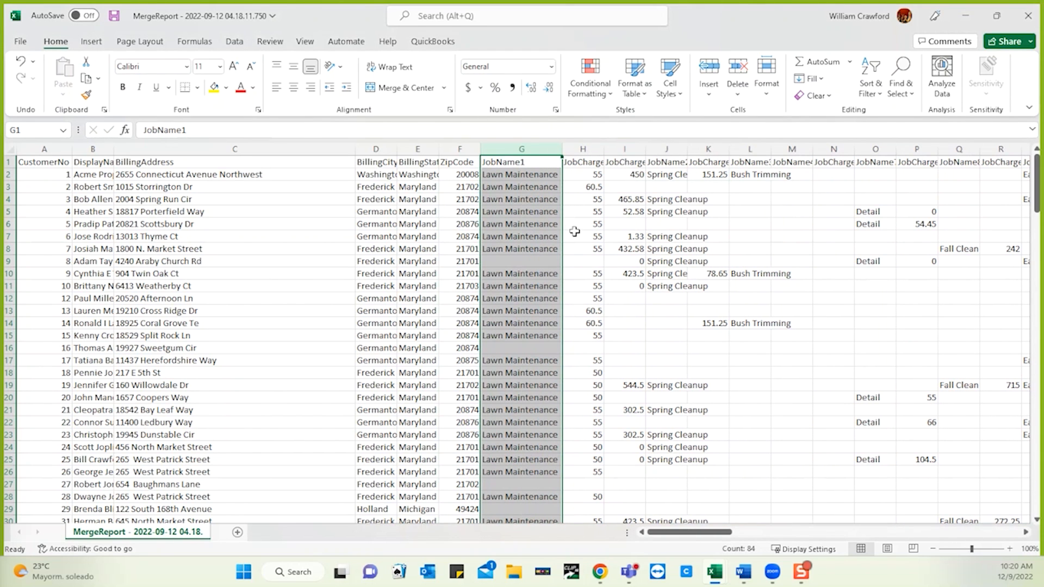
double_click(603, 149)
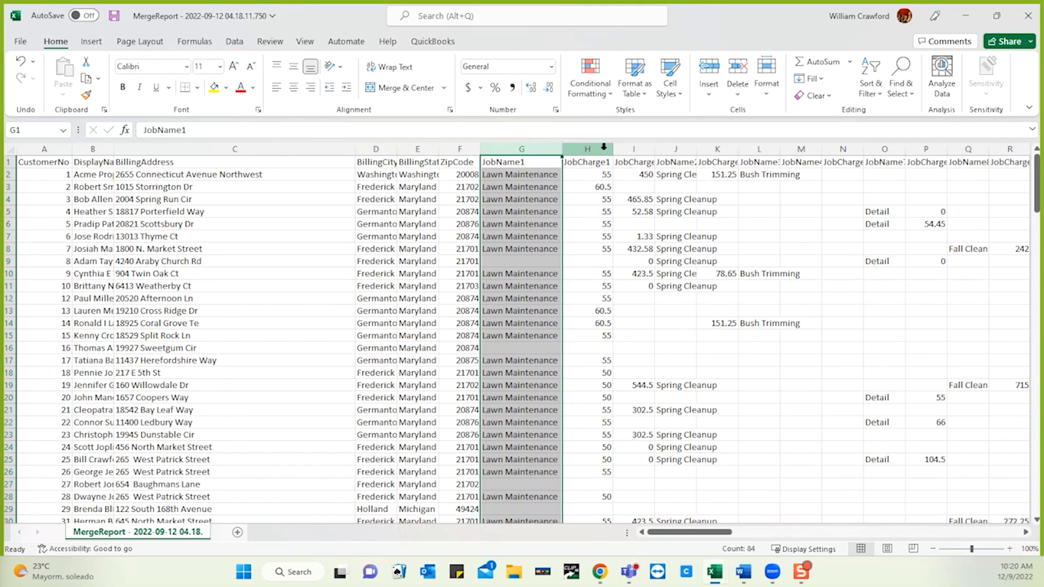
double_click(656, 148)
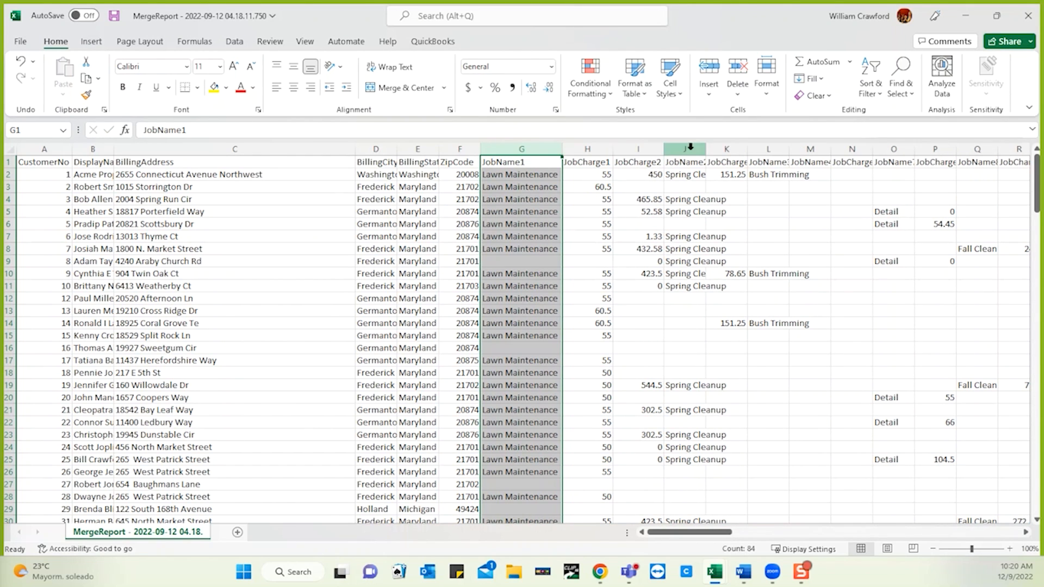
double_click(705, 148)
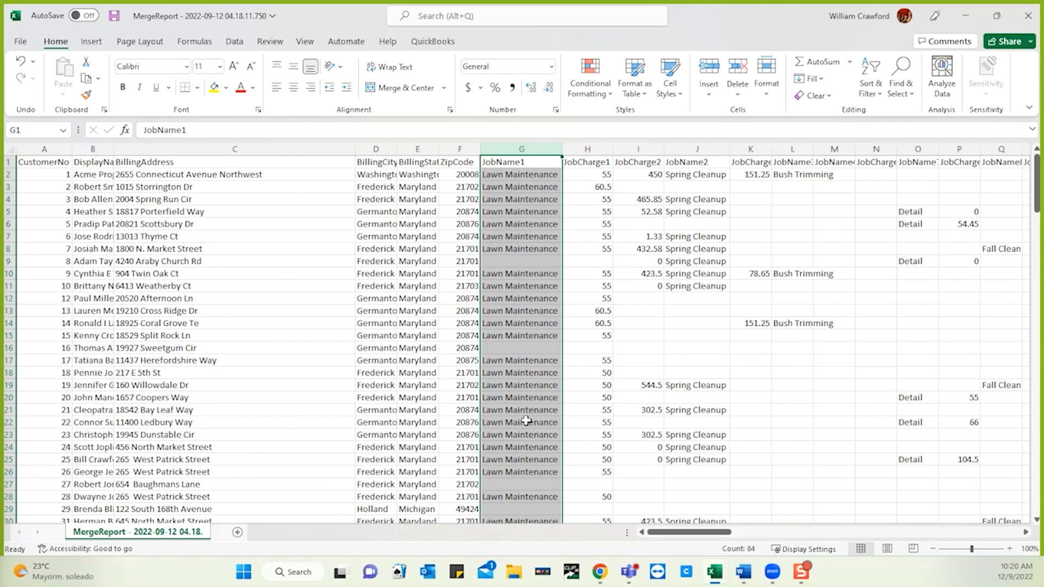
- Insert a blank column between JobCharge1 and JobCharge2
click(647, 149)
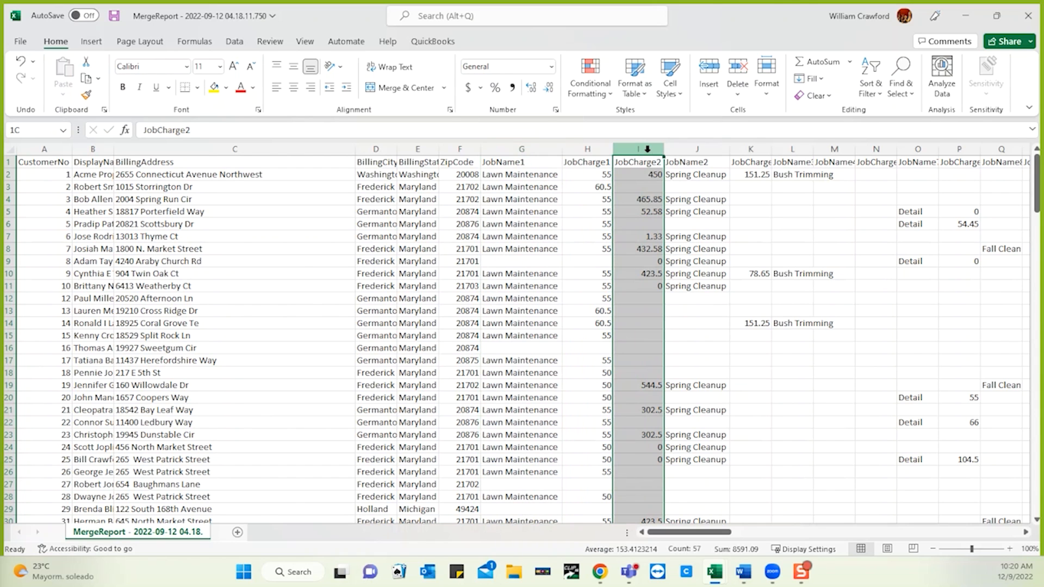
right_click(647, 152)
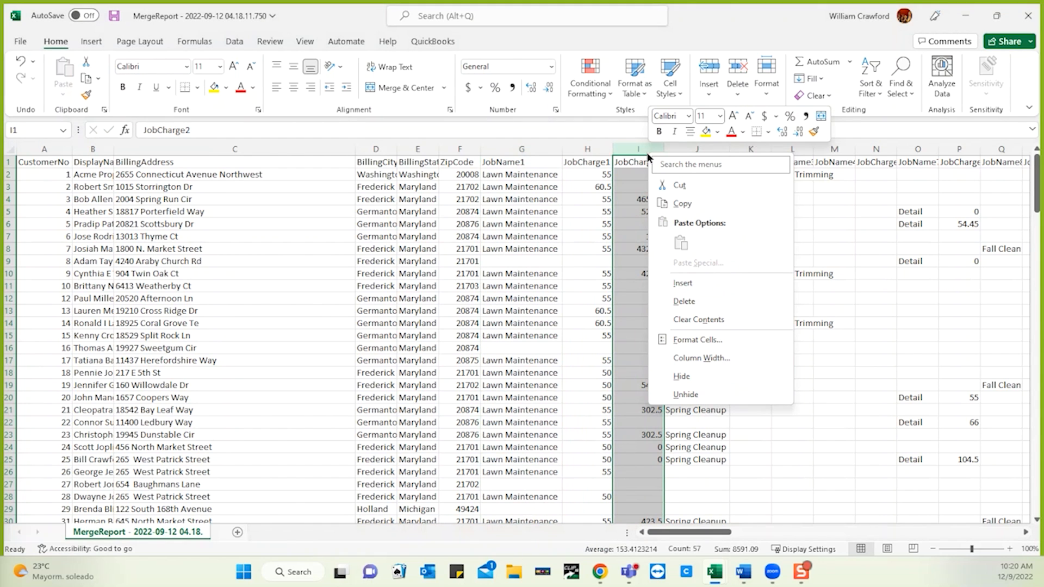
click(683, 283)
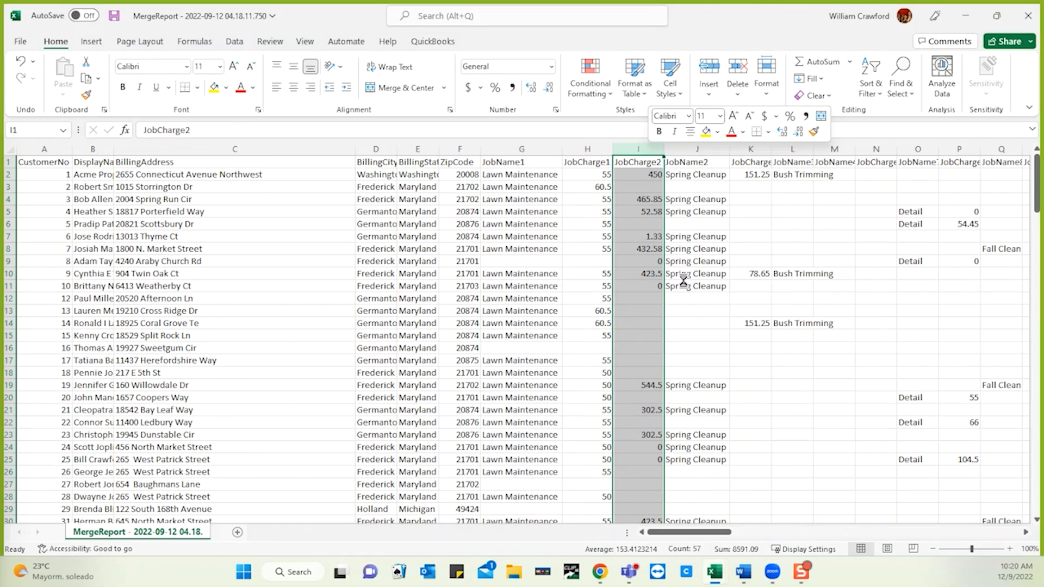
- Enter the header "mow total" in cell I1 of the blank column
click(640, 173)
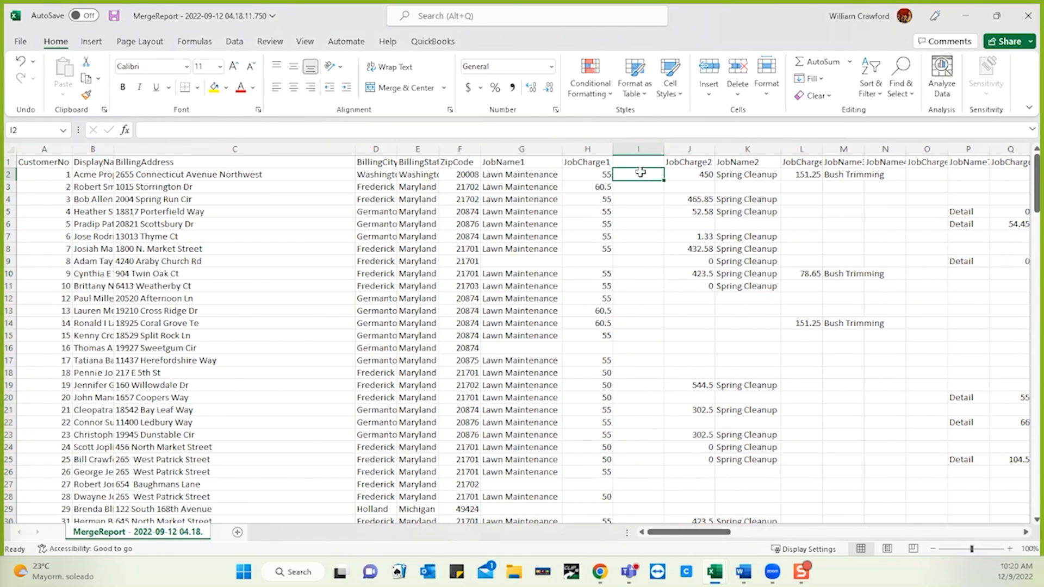
click(640, 162)
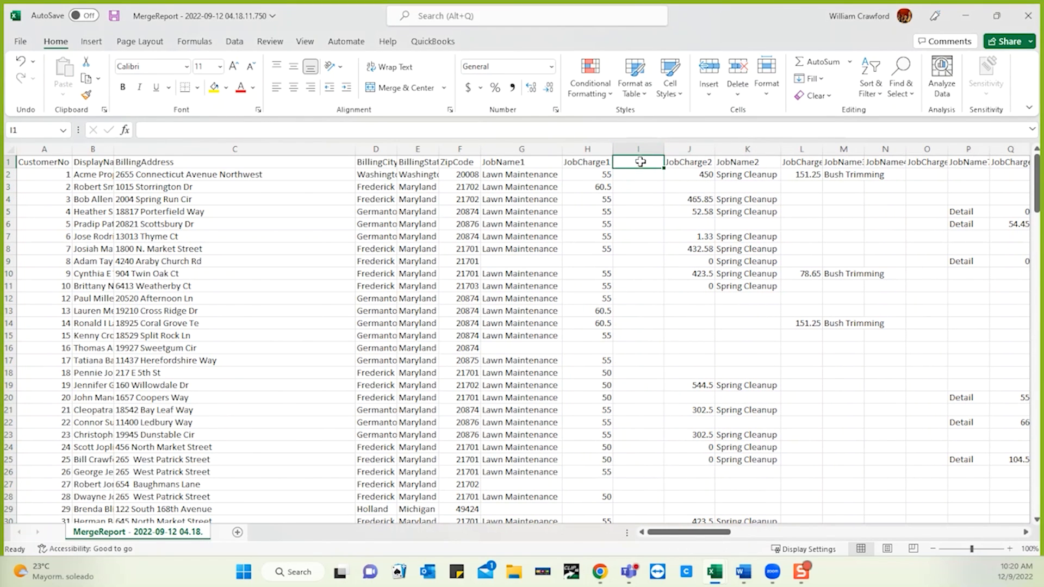
text(ow total)
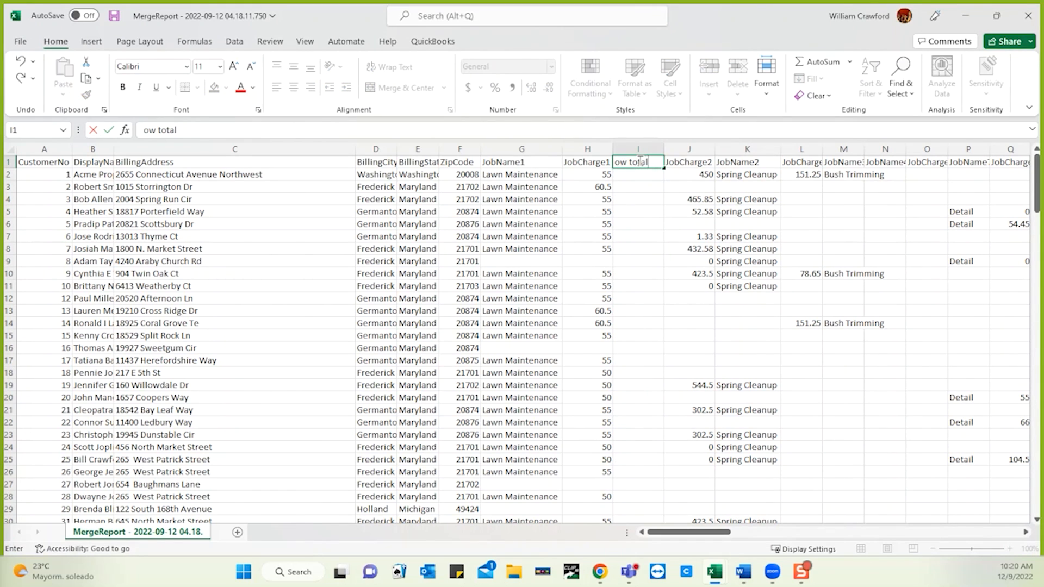
click(634, 176)
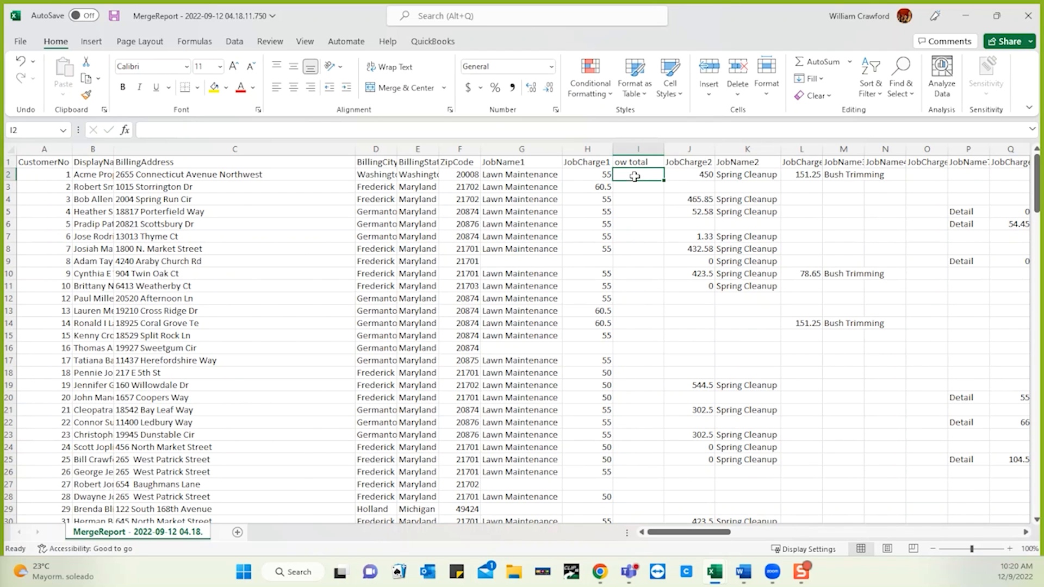
click(624, 162)
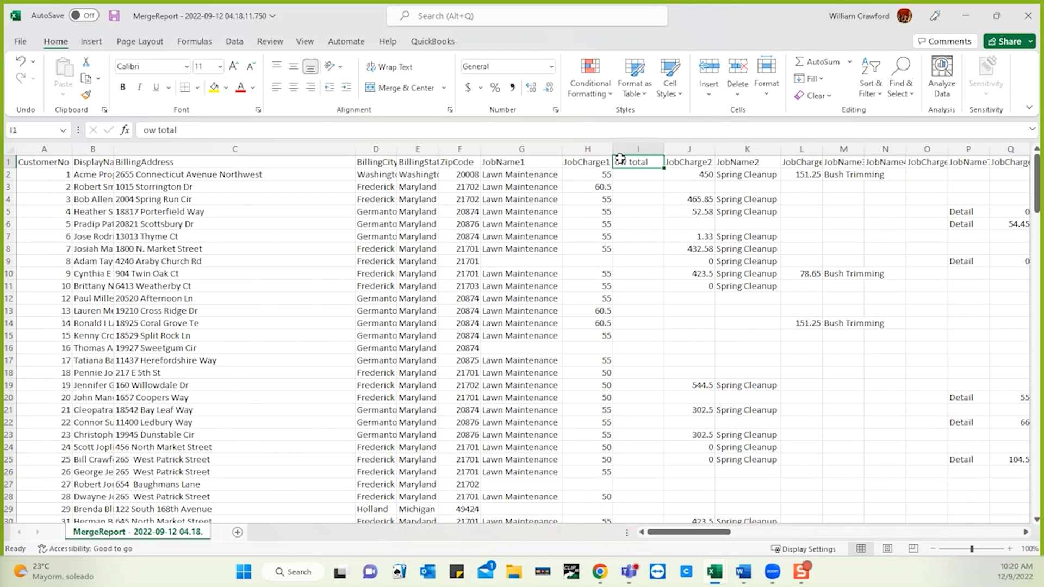
click(143, 129)
text(m)
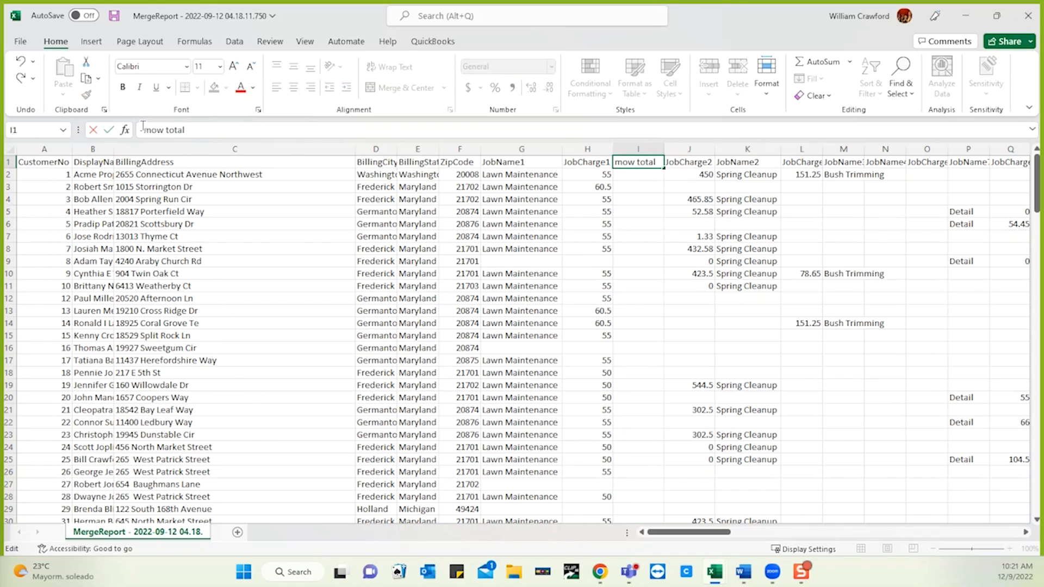
- Calculate the first customer's mow total in cell I2 with the formula =H2*32
click(627, 173)
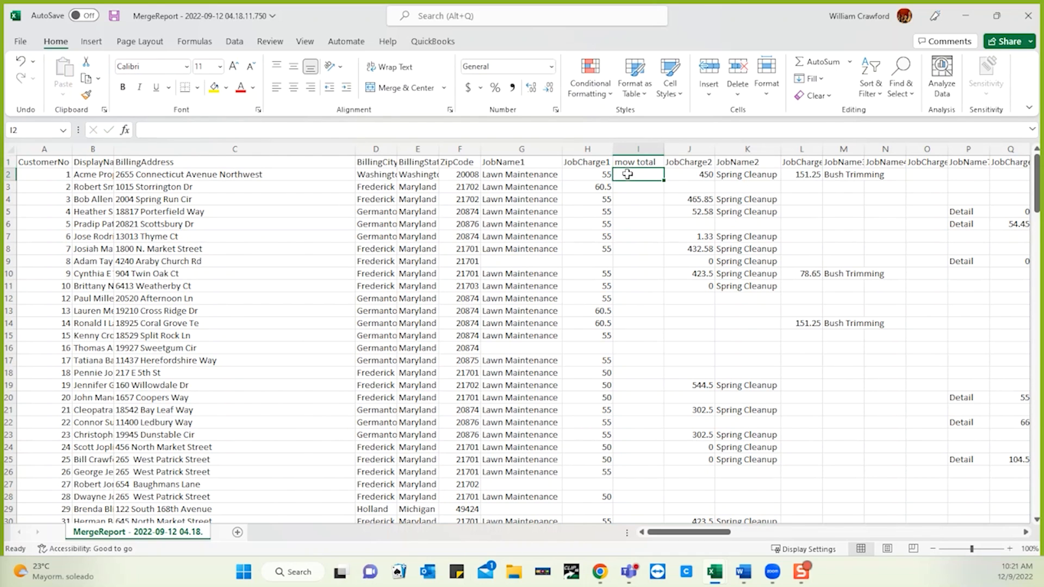
text(=)
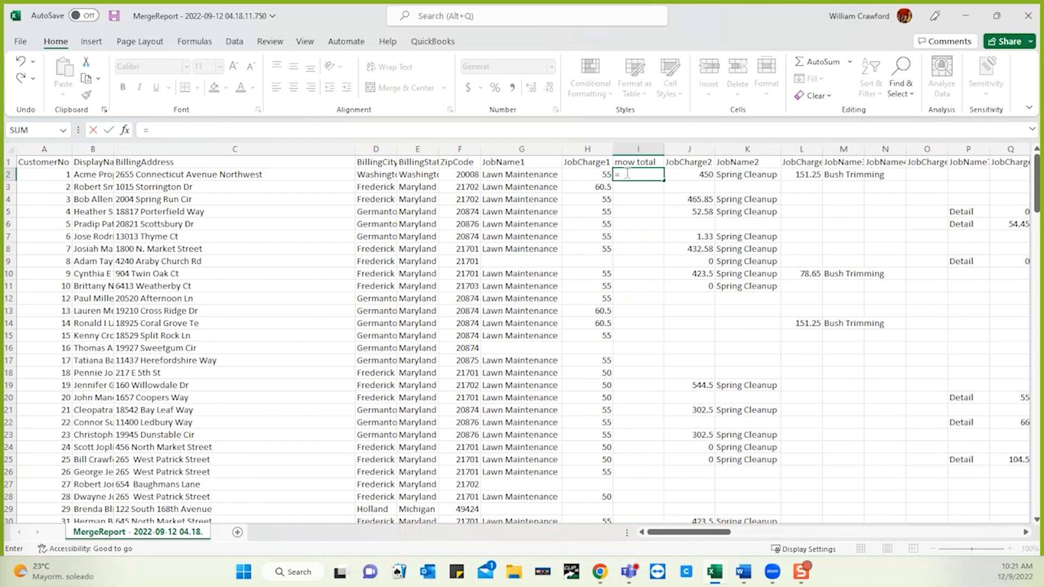
click(598, 174)
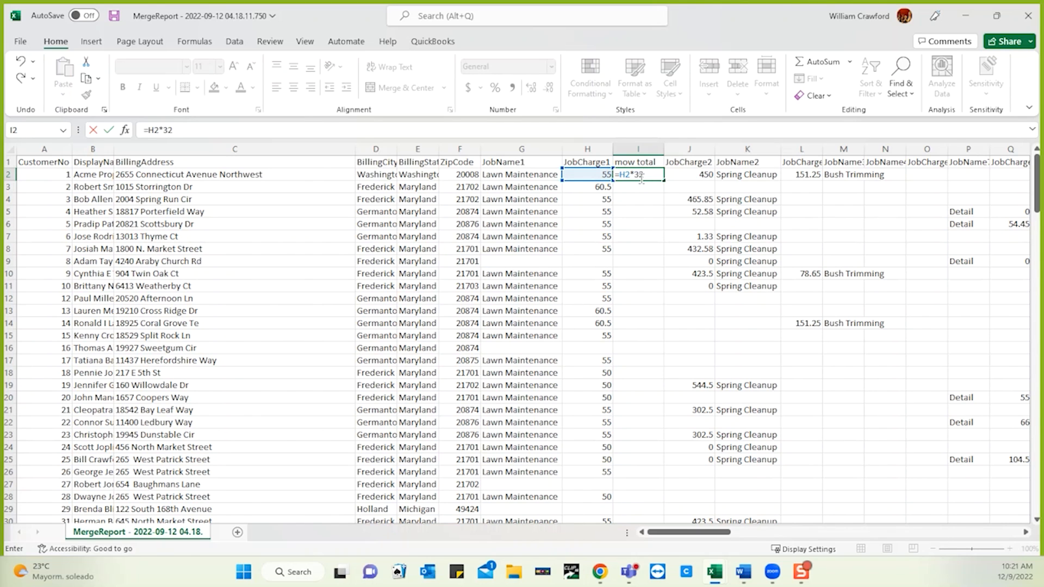
click(642, 212)
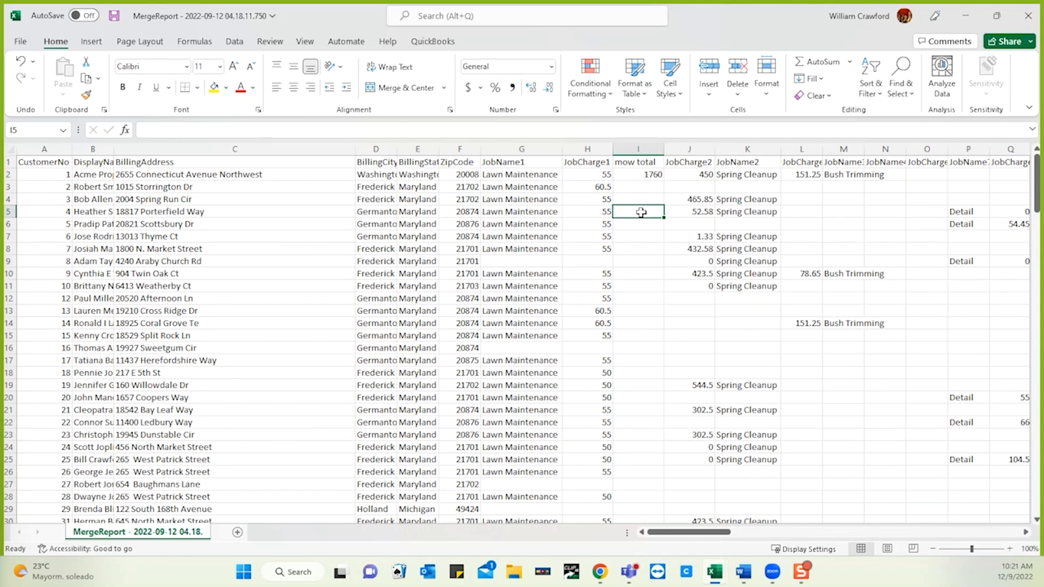
- Fill the mow total formula from cell I2 down column I to the last customer row, 182
click(649, 174)
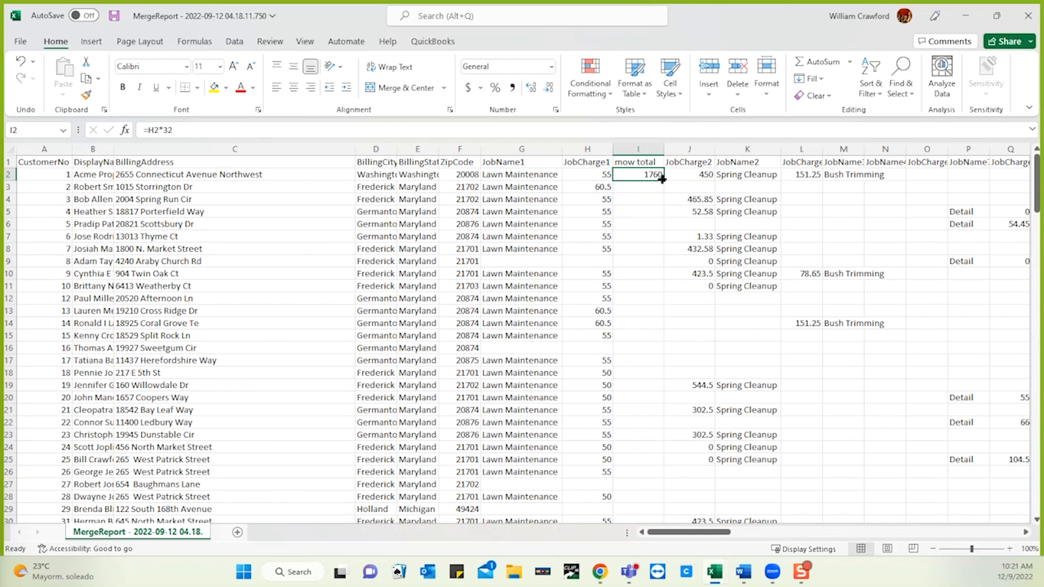
drag(662, 179, 658, 499)
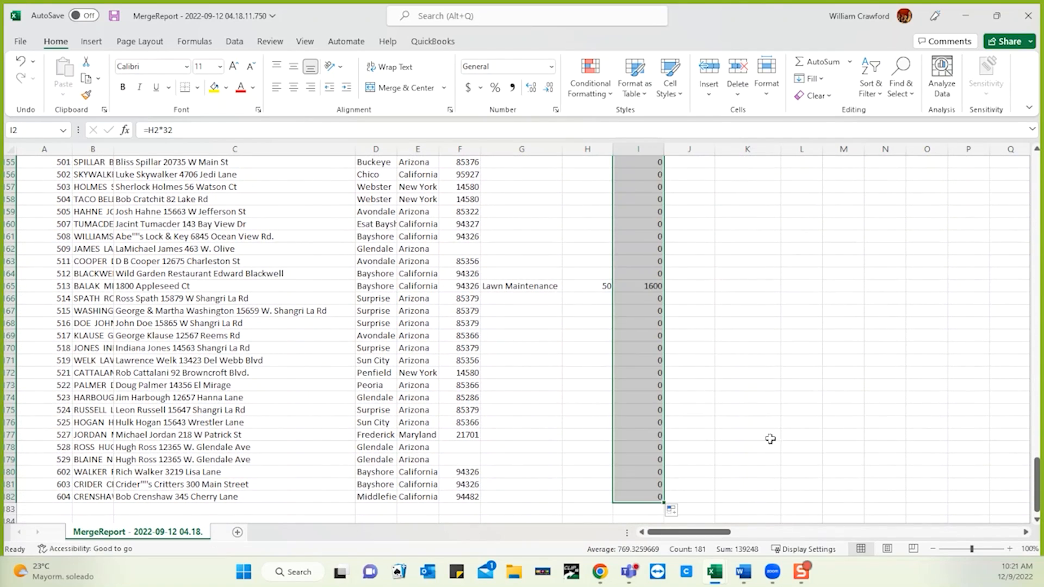
scroll(790, 325, up, 20)
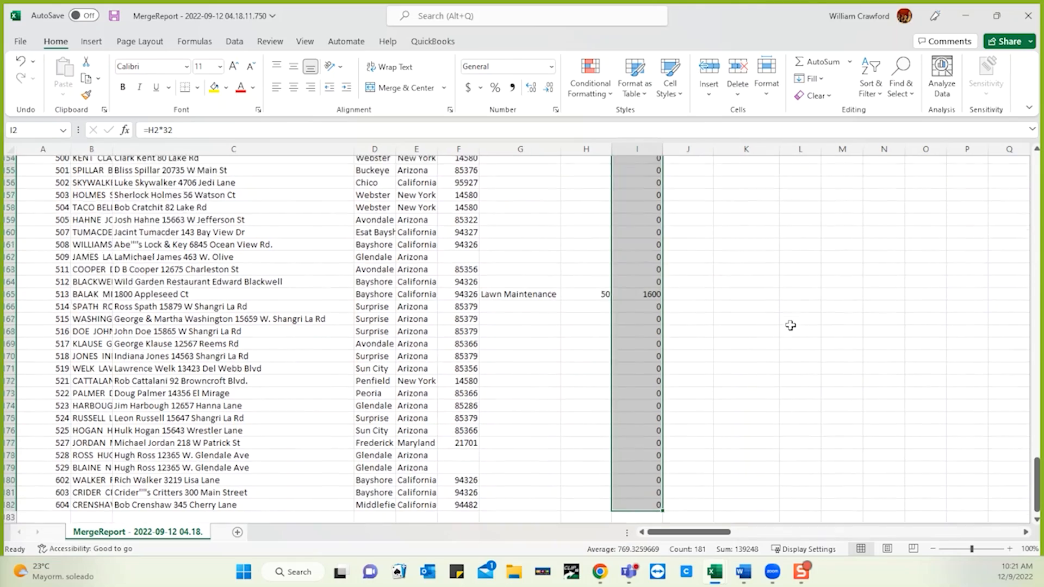
scroll(791, 325, up, 14)
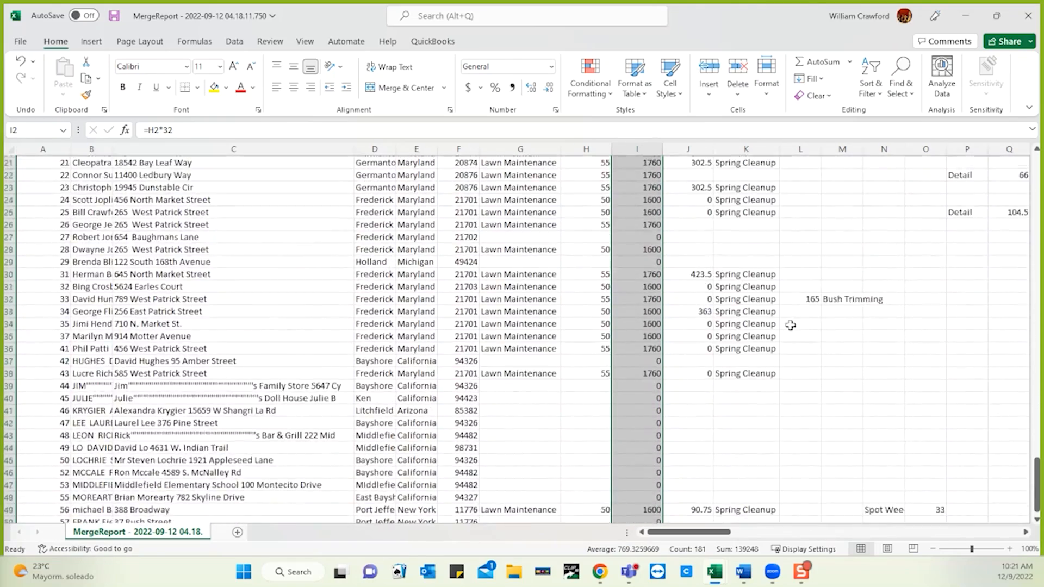
click(722, 314)
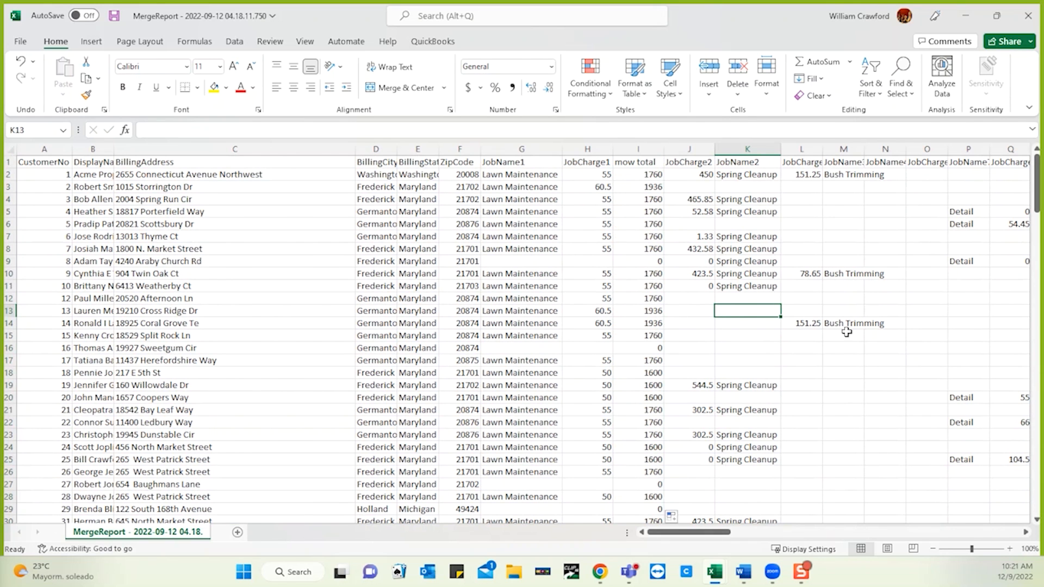
- Examine the job name and charge columns beyond mow total, through column CC, for services not needed in the contracts
scroll(847, 332, right, 5)
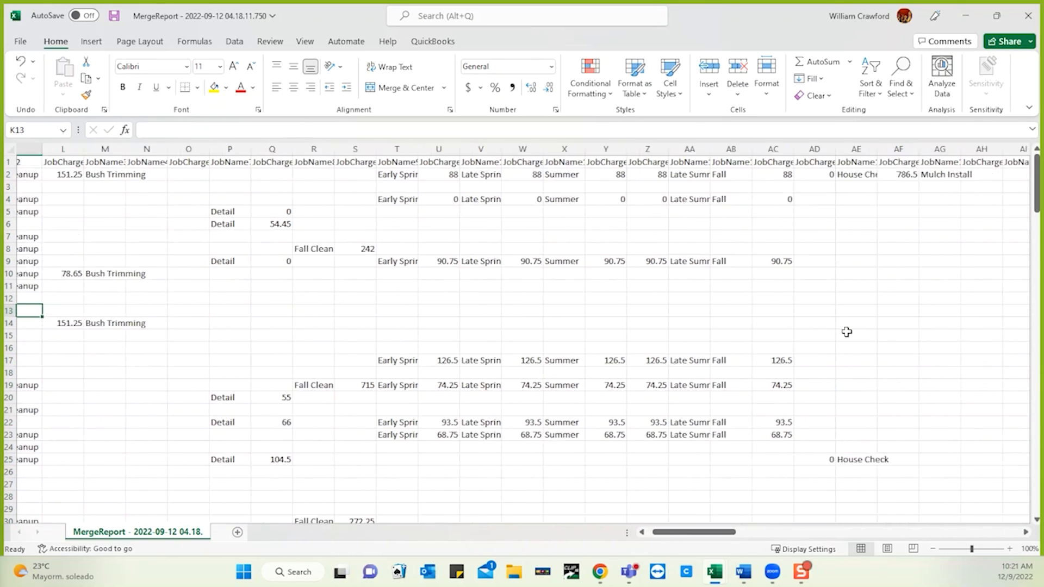
scroll(847, 331, right, 9)
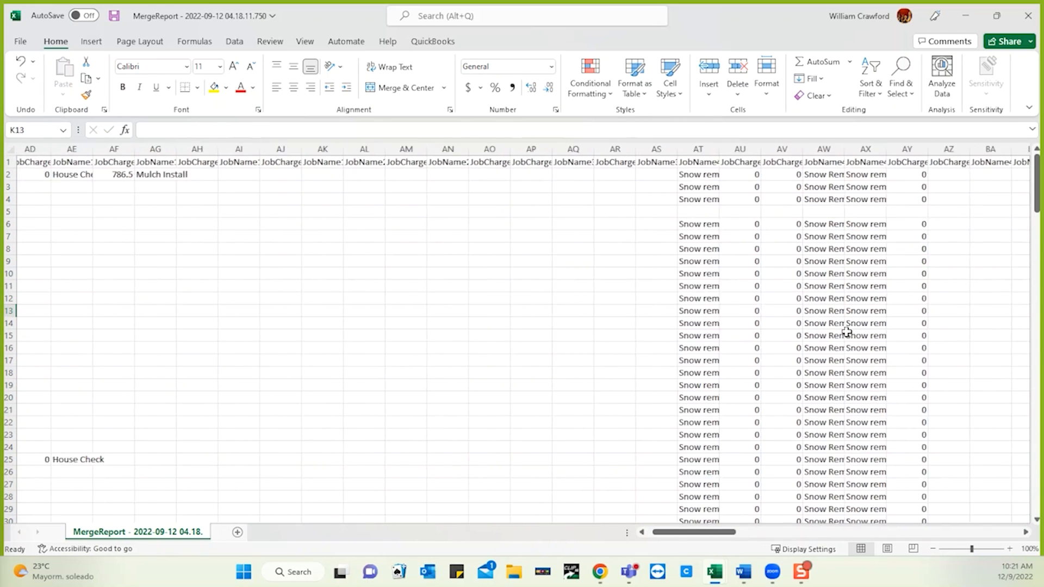
scroll(847, 331, right, 3)
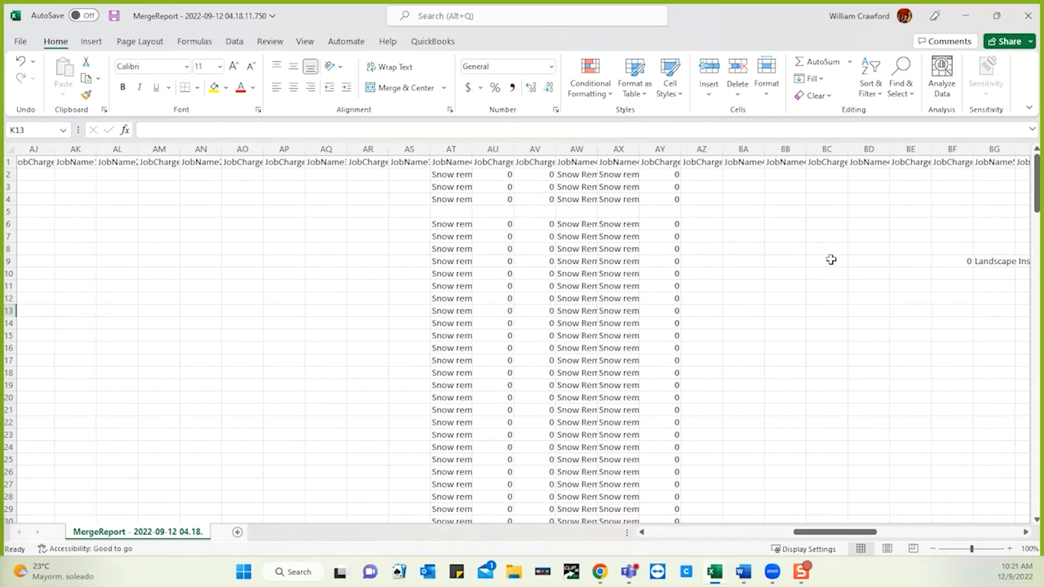
scroll(831, 259, right, 2)
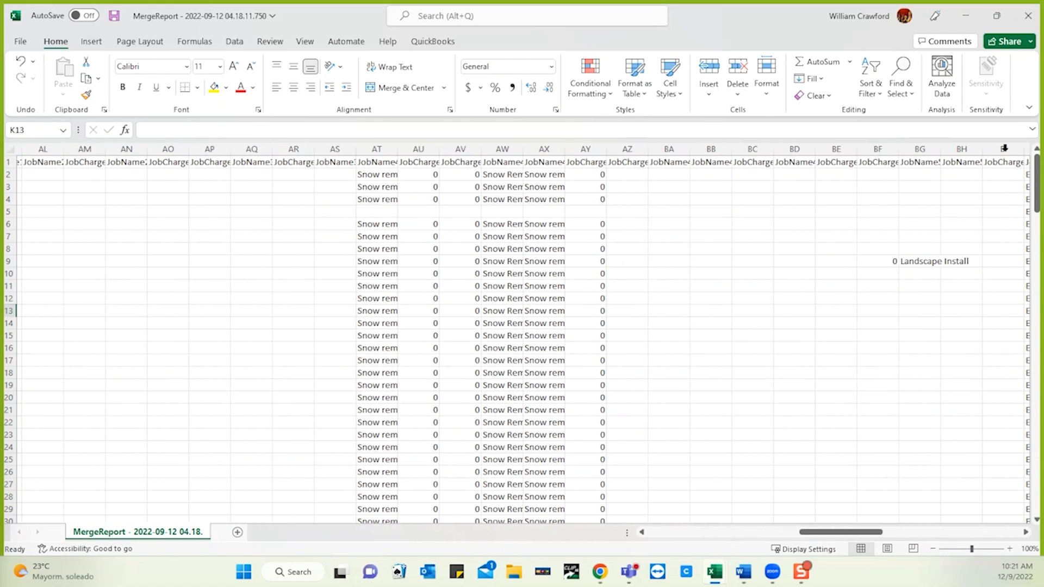
scroll(957, 223, right, 2)
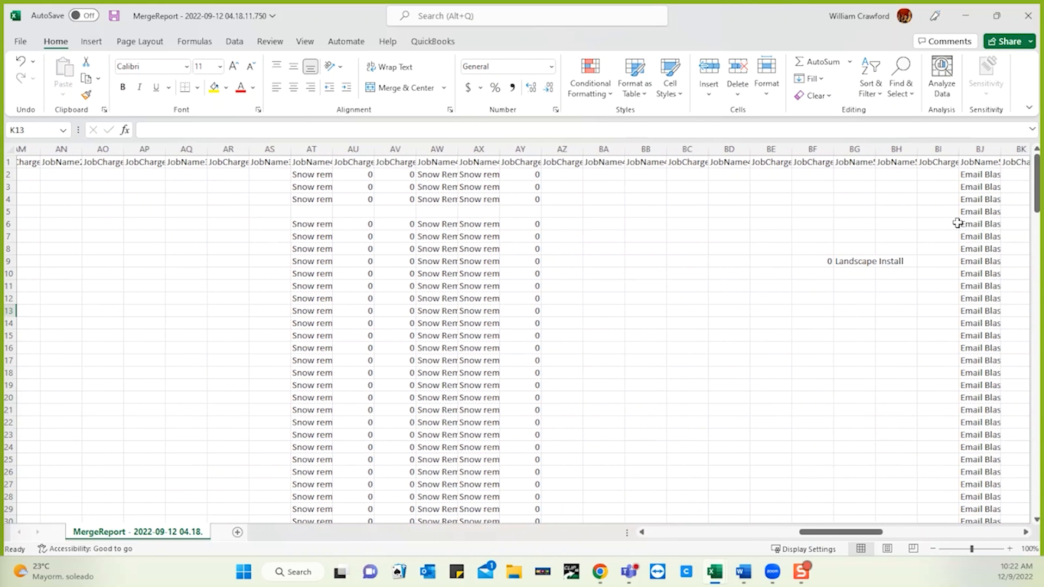
scroll(890, 244, right, 3)
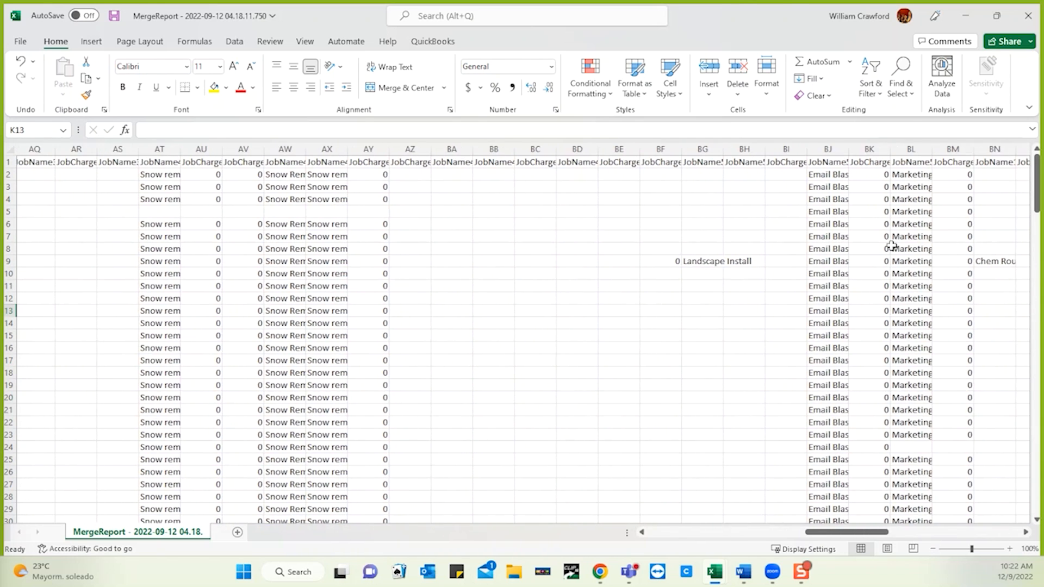
scroll(891, 245, right, 8)
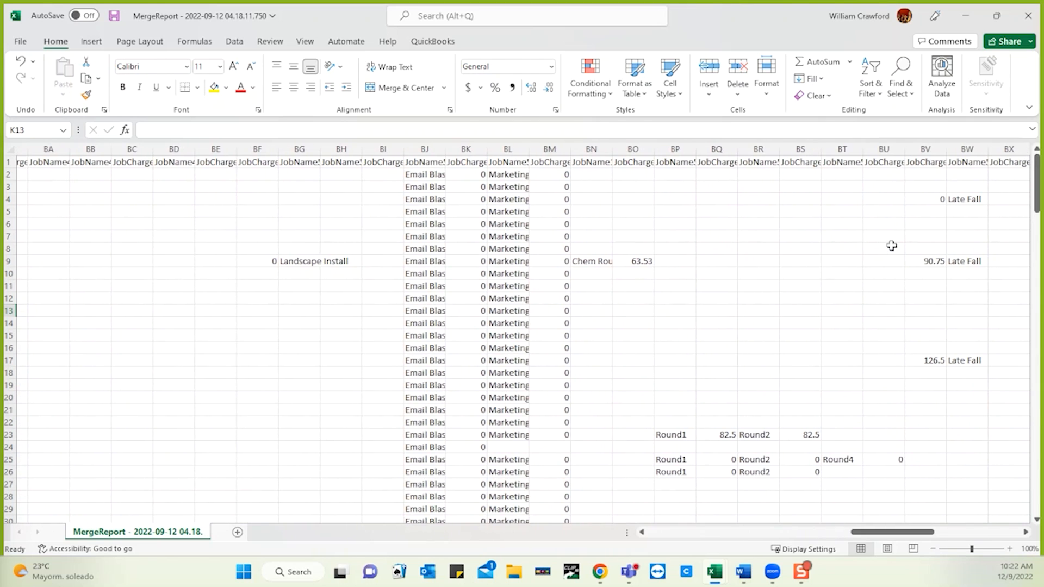
scroll(892, 246, right, 5)
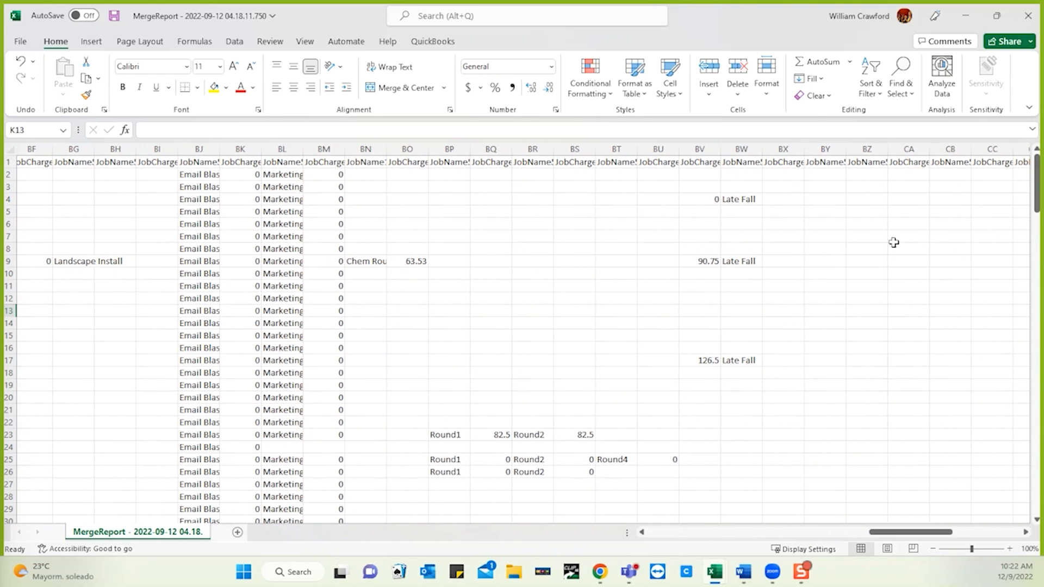
click(991, 148)
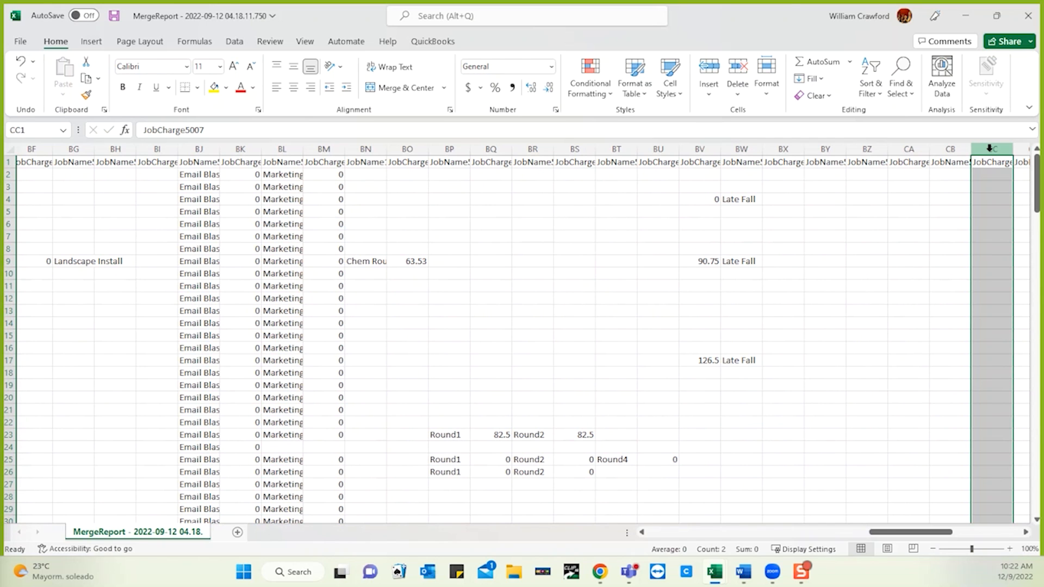
key(shift+Left)
key(shift+Left)
key(shift+Left)
key(shift+Left)
key(shift+Left)
key(shift+Left)
key(shift+Left)
key(shift+Left)
key(shift+Left)
key(shift+Left)
key(shift+Left)
key(shift+Left)
key(shift+Left)
key(shift+Left)
key(shift+Left)
key(shift+Left)
key(shift+Left)
key(shift+Left)
key(shift+Left)
key(shift+Left)
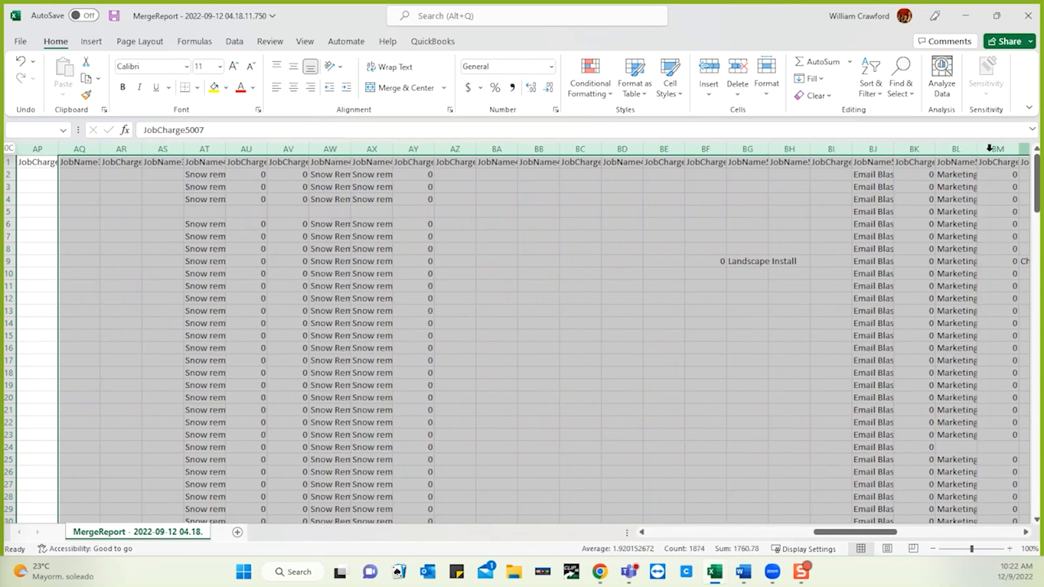
key(shift+Left)
key(shift+Left)
key(shift+Left)
key(shift+Left)
key(shift+Left)
key(shift+Left)
key(shift+Left)
key(shift+Left)
key(shift+Left)
key(shift+Left)
key(shift+Left)
key(shift+Up)
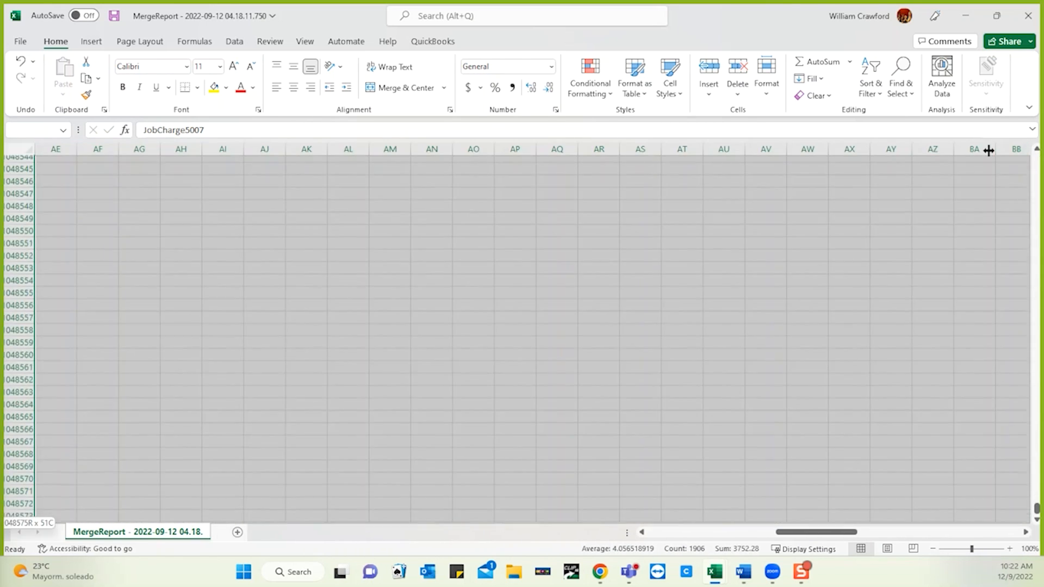
key(shift+Up)
key(shift+Up)
key(shift+Up)
key(shift+Up)
key(shift+Up)
key(shift+Up)
key(shift+Up)
key(shift+Up)
key(shift+Up)
key(shift+Up)
key(shift+Up)
key(shift+Up)
key(shift+Up)
key(shift+Up)
key(shift+Up)
key(shift+Up)
key(shift+Up)
key(shift+Up)
key(shift+Up)
key(shift+Up)
key(shift+Up)
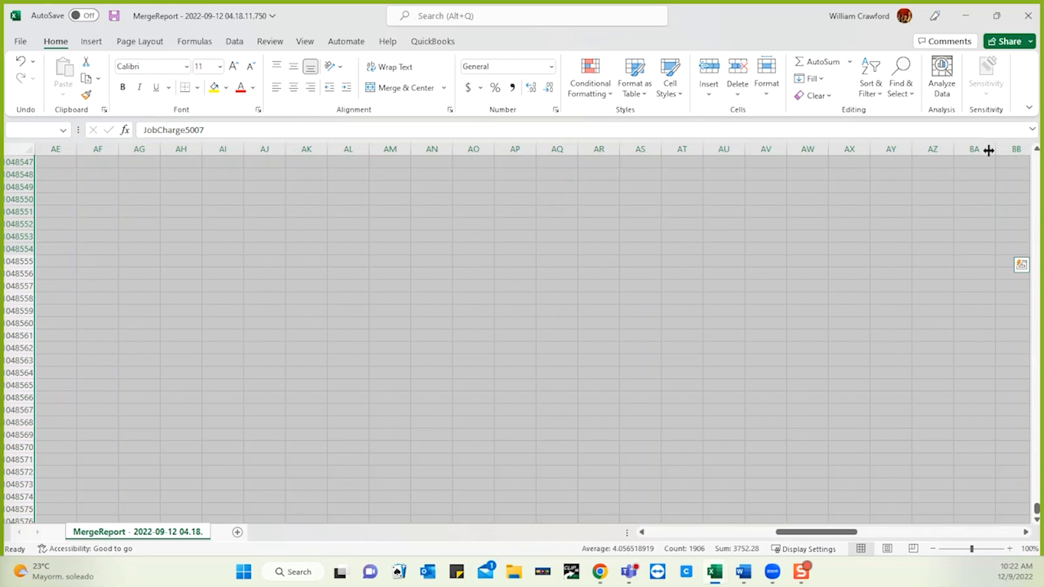
click(867, 199)
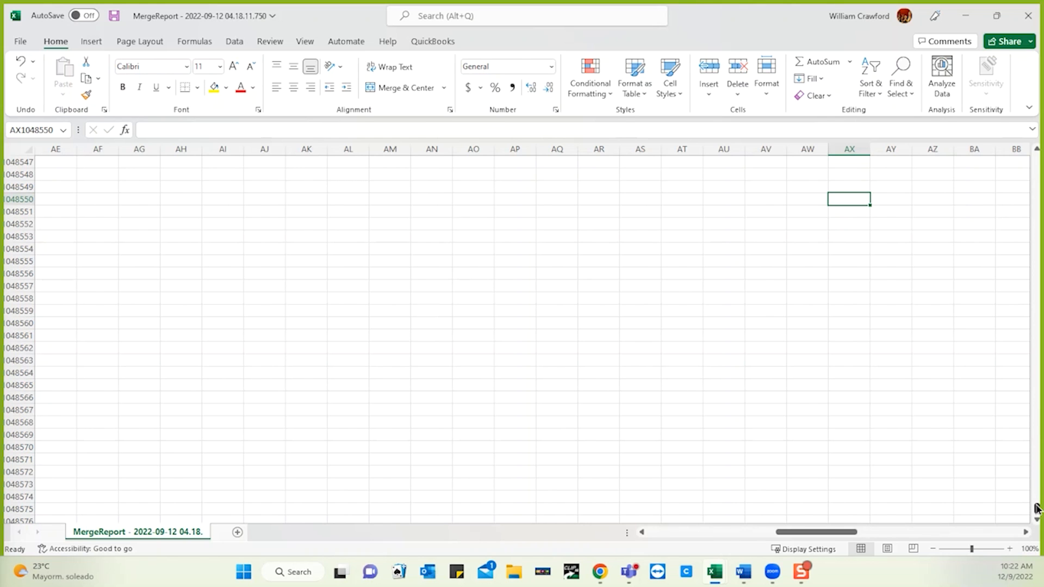
drag(1036, 509, 1035, 154)
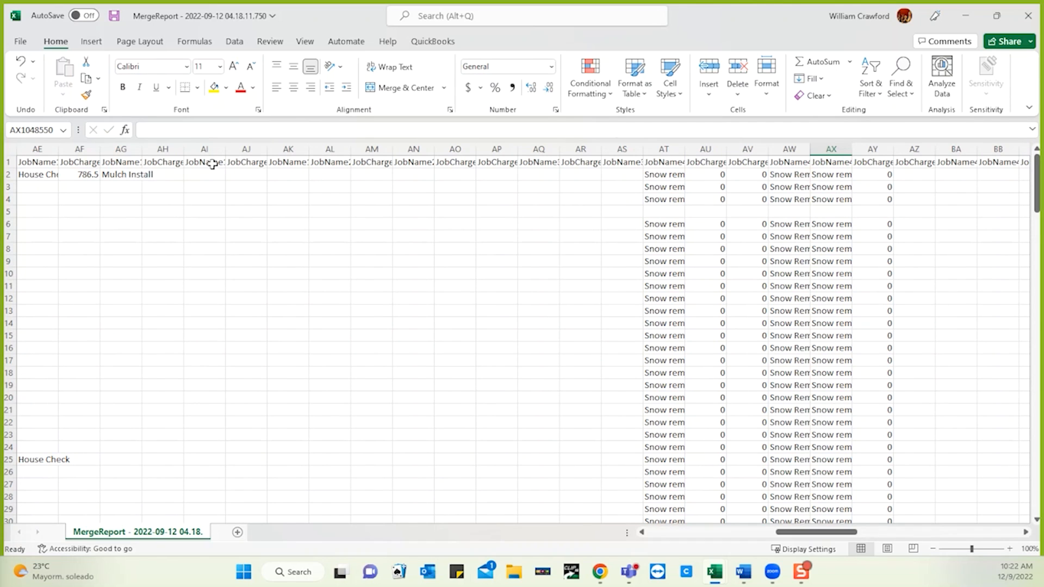
- Delete the unneeded columns AH through BG, from JobCharge18 through the snow removal and landscape install columns
click(170, 148)
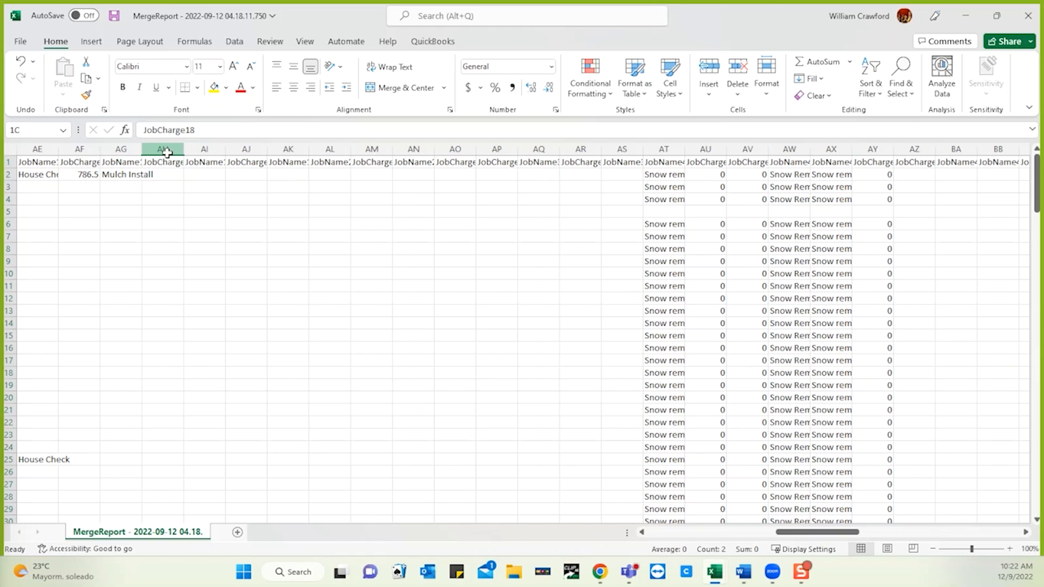
click(174, 203)
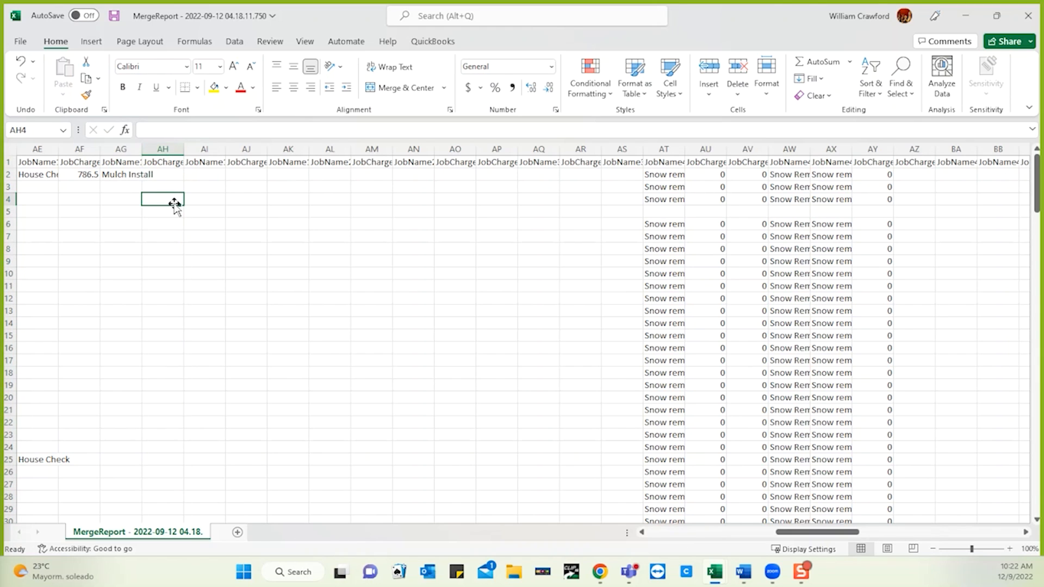
click(169, 150)
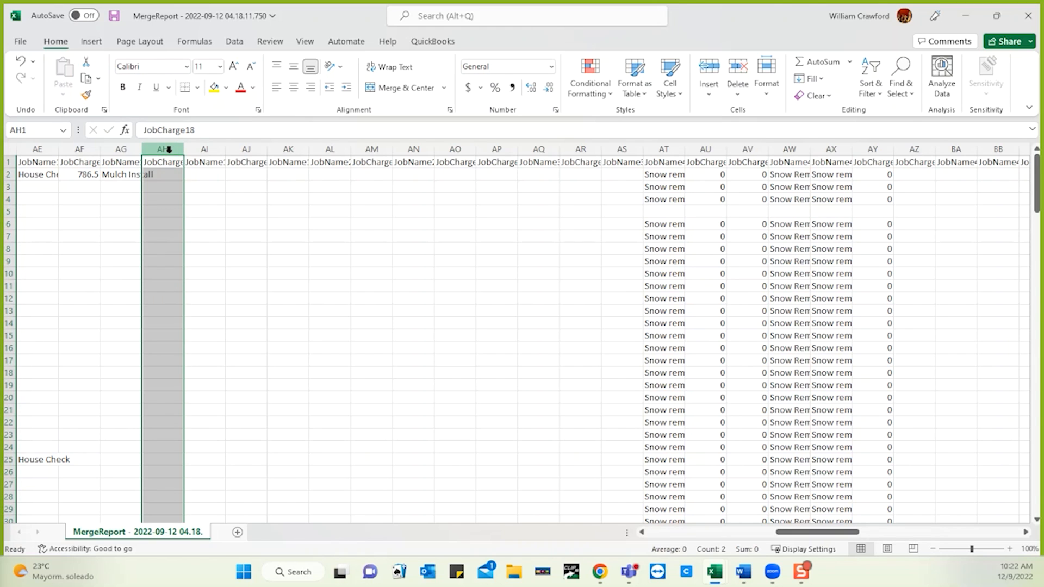
drag(169, 149, 1028, 153)
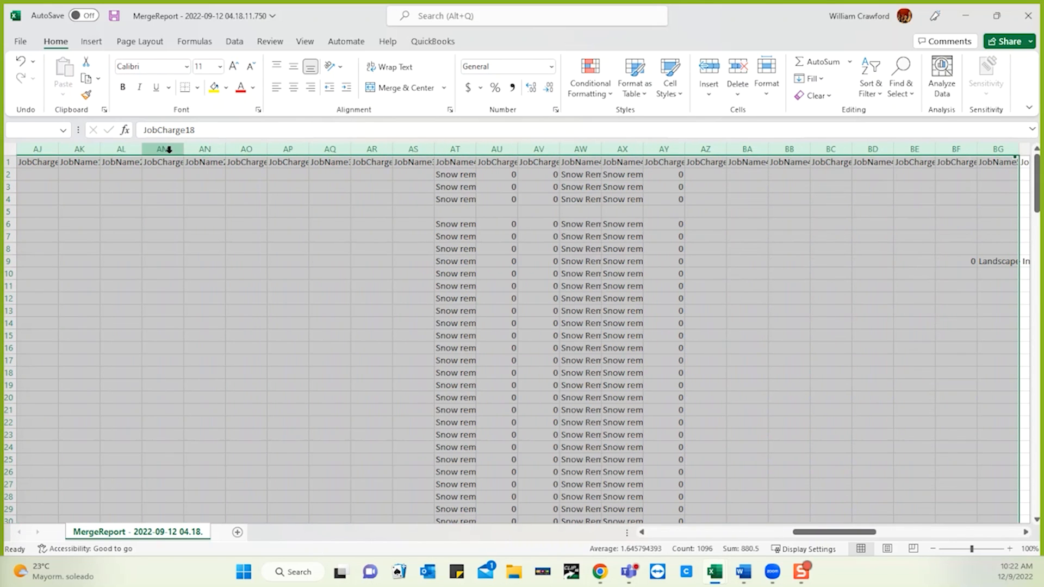
right_click(200, 272)
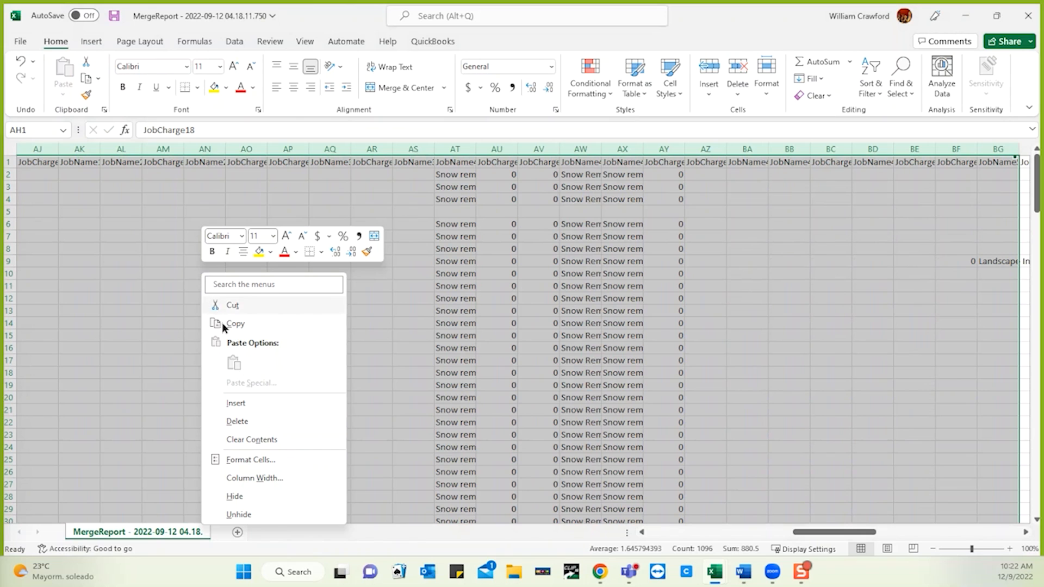
click(238, 422)
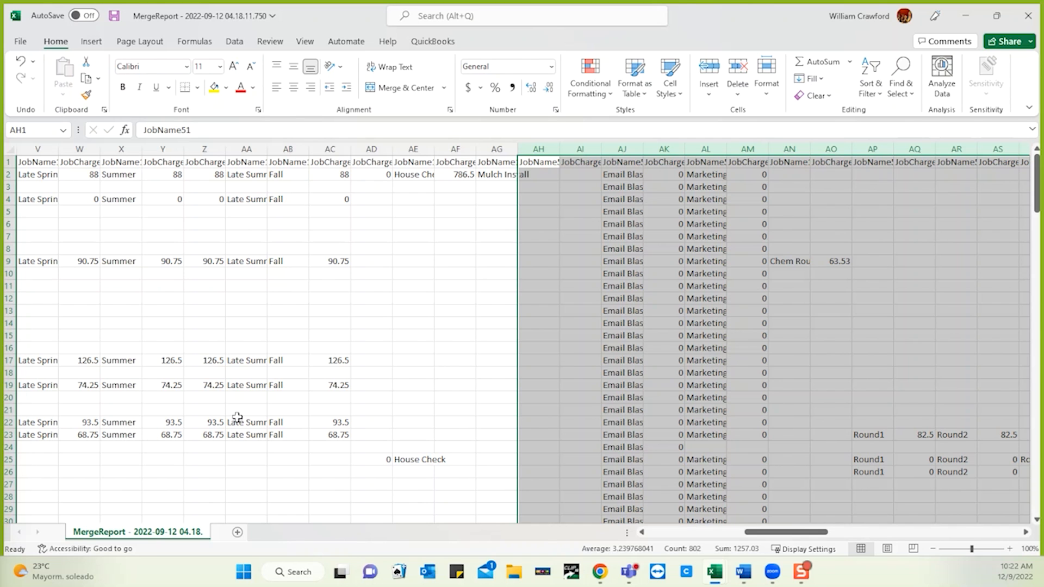
click(570, 283)
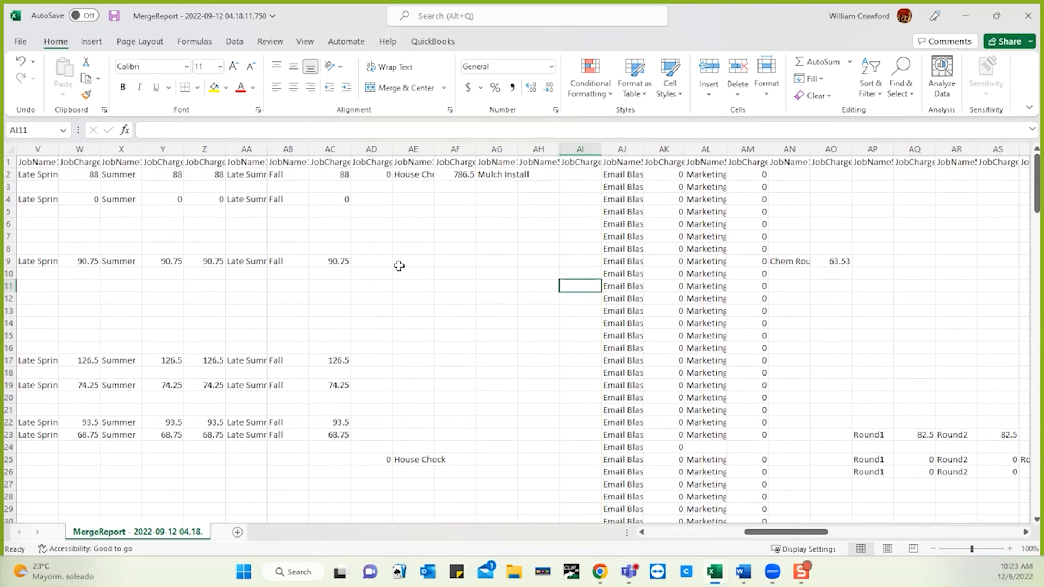
- Inspect the zero Spring Cleanup charges in the JobCharge2 column, including cells J9, J11 and J24
scroll(399, 265, left, 6)
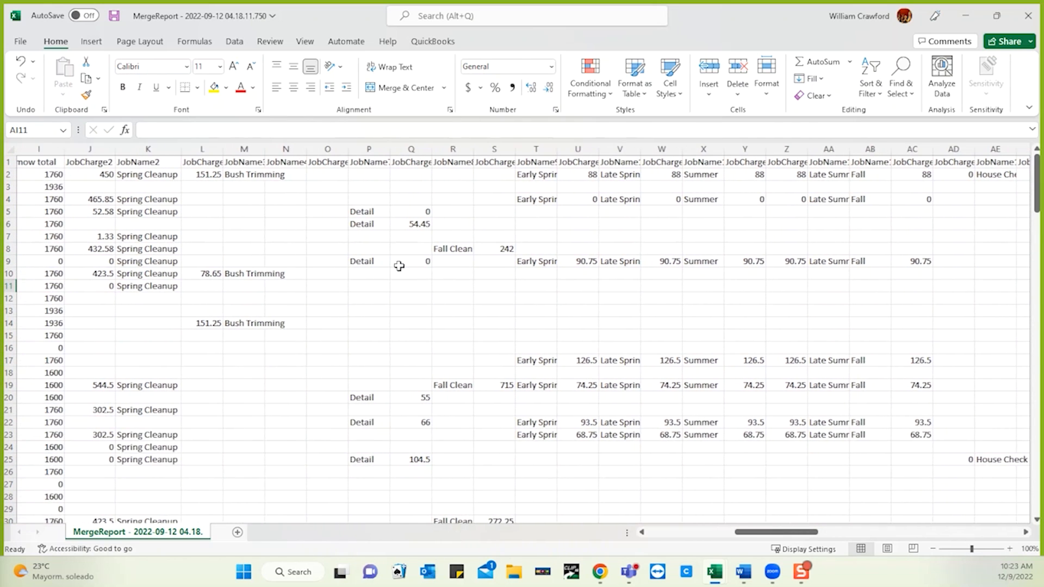
scroll(399, 266, left, 1)
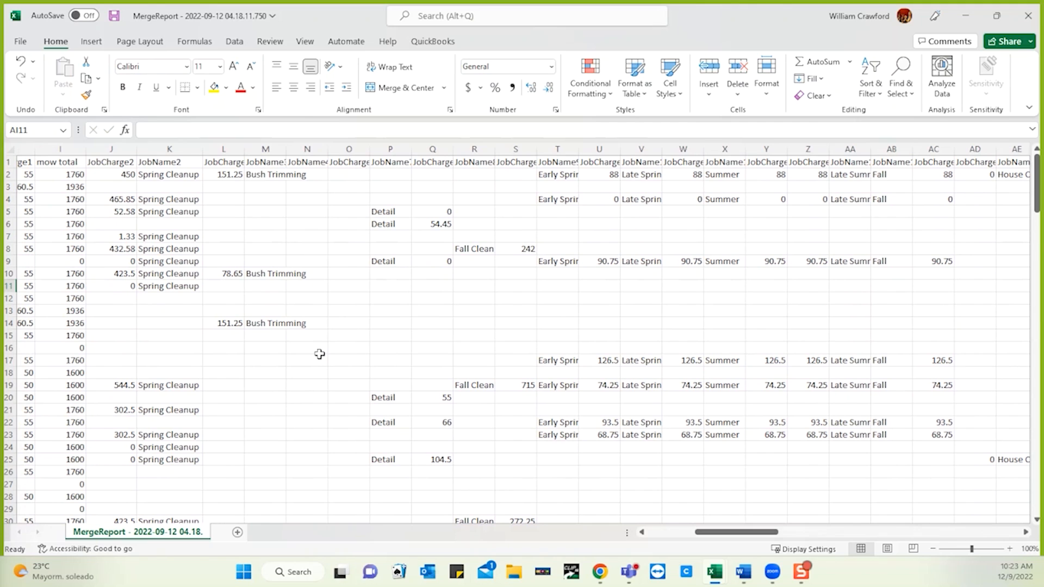
click(114, 264)
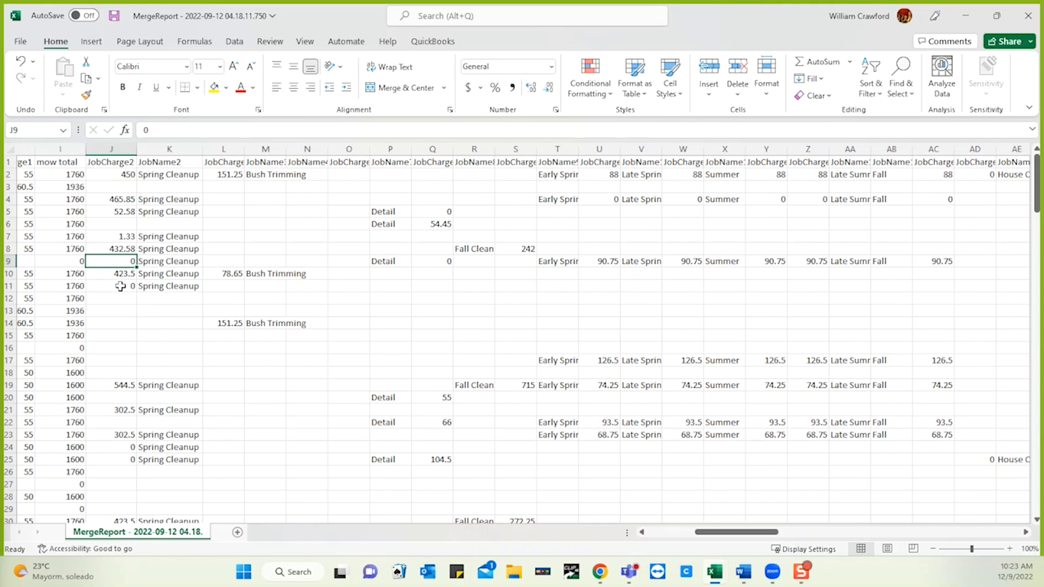
click(120, 286)
click(128, 446)
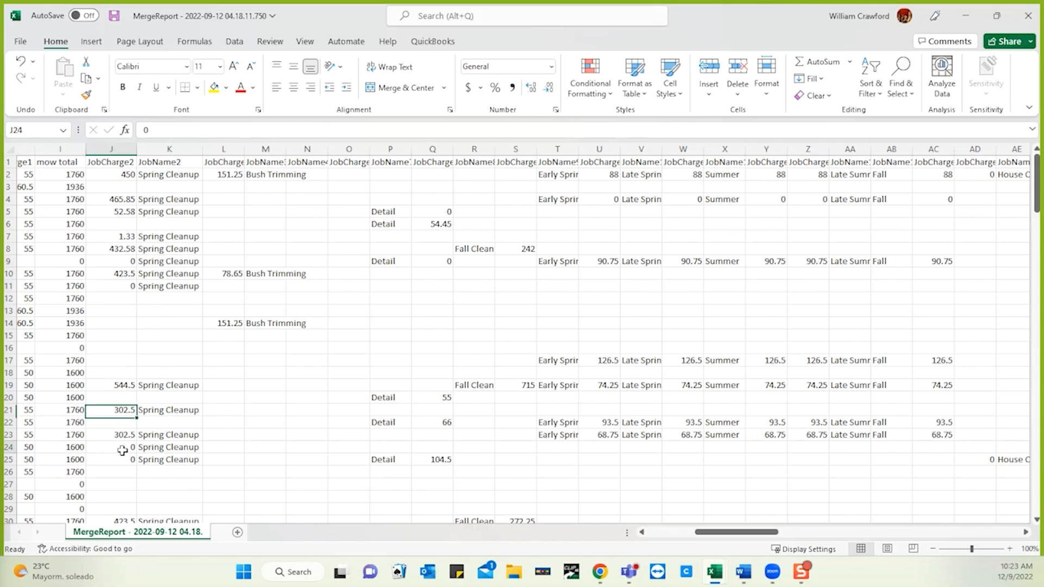
- Select all blank cells in the merge report using Go To Special with the Blanks option
scroll(307, 382, left, 5)
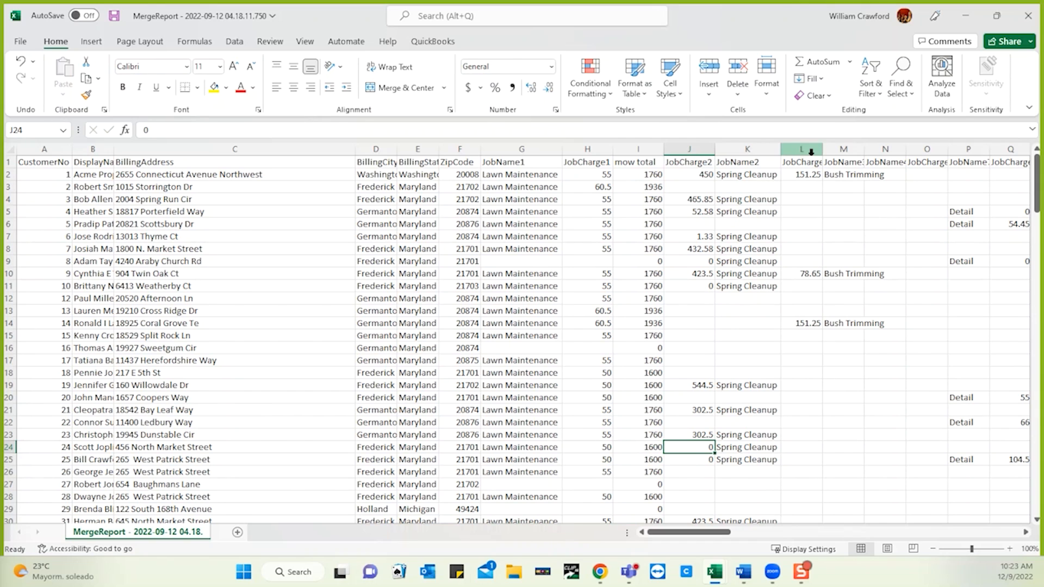
click(913, 96)
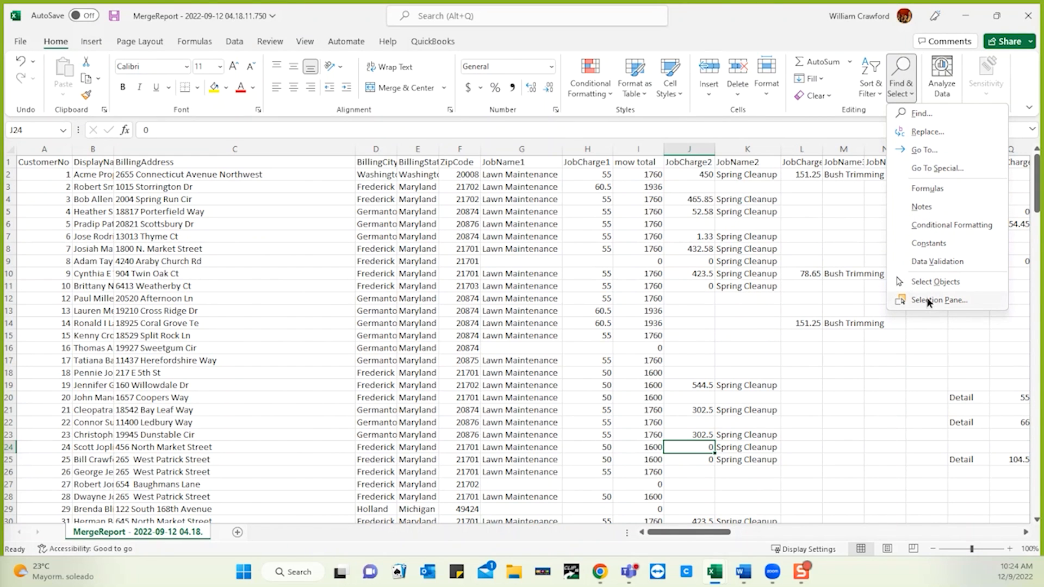
click(922, 166)
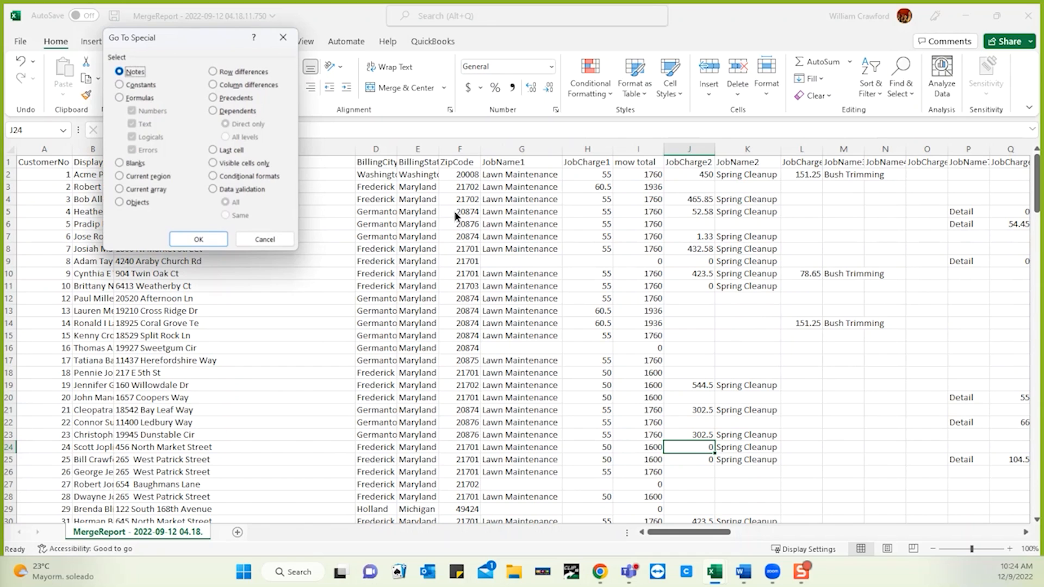
click(121, 164)
click(198, 240)
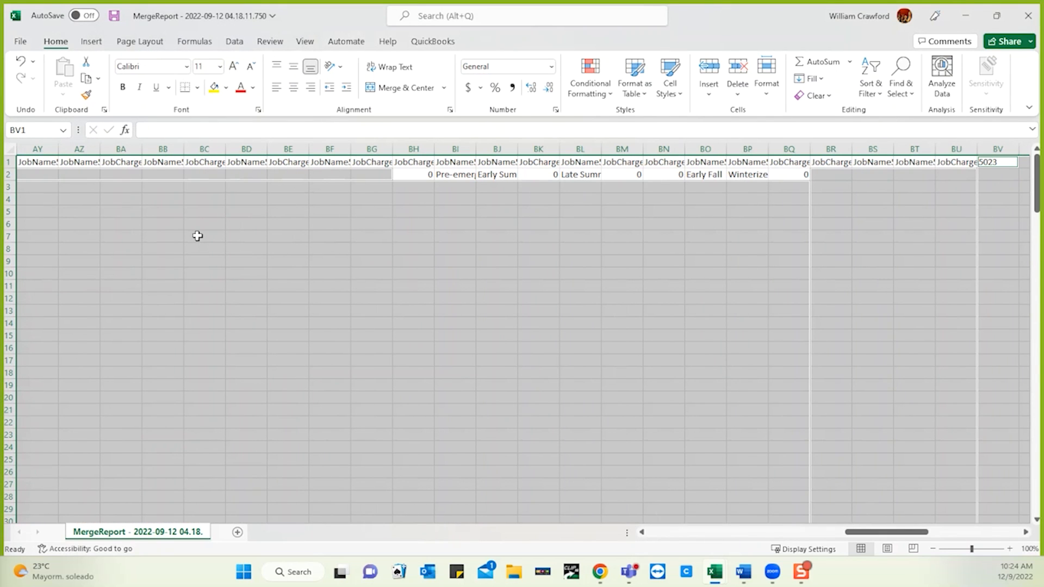
scroll(197, 235, left, 5)
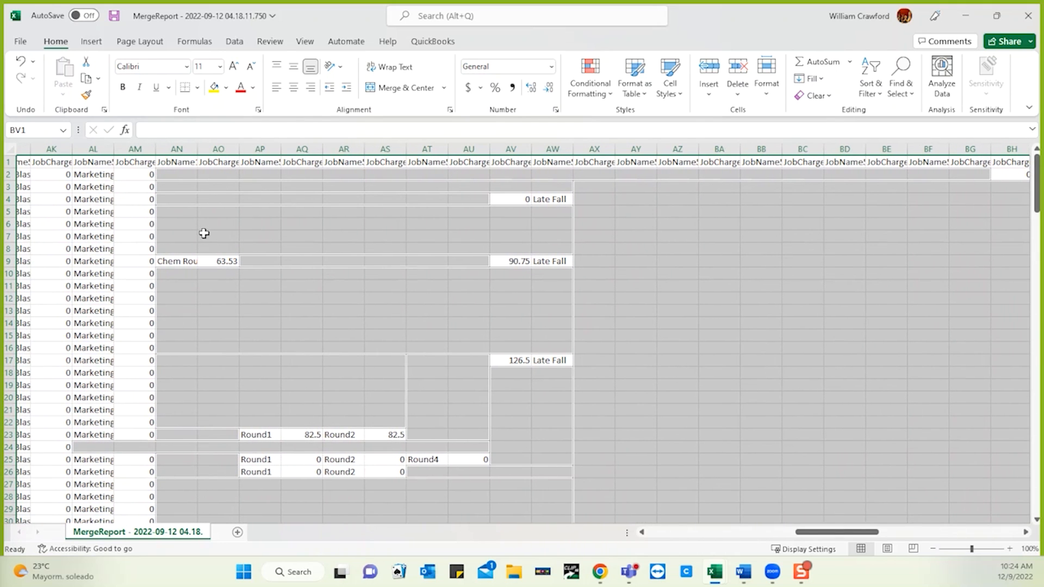
- Delete the selected blank cells with the Shift cells left option and check the shifted columns of the merge report
right_click(205, 237)
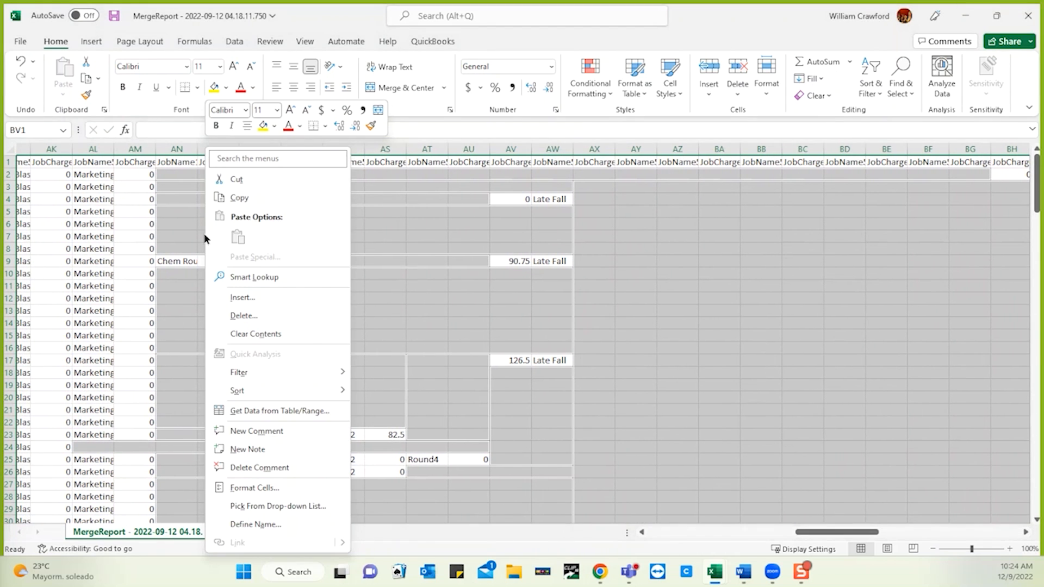
click(241, 312)
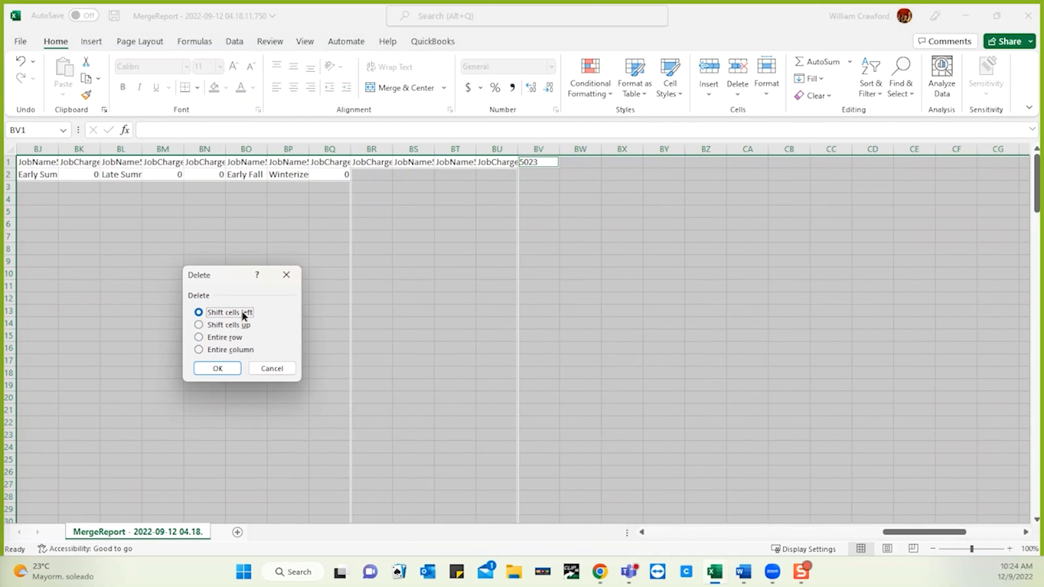
click(214, 369)
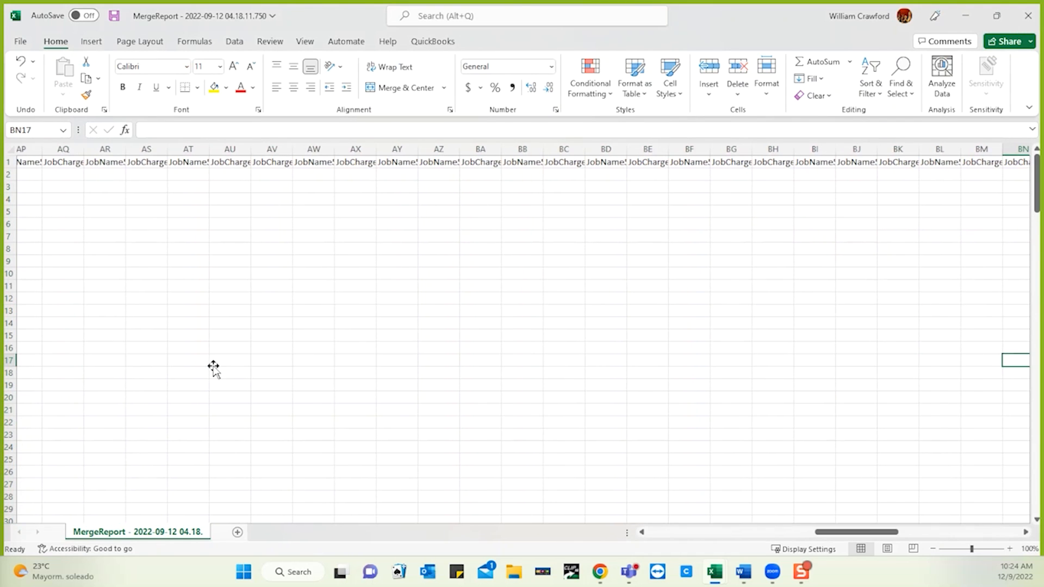
scroll(213, 370, left, 7)
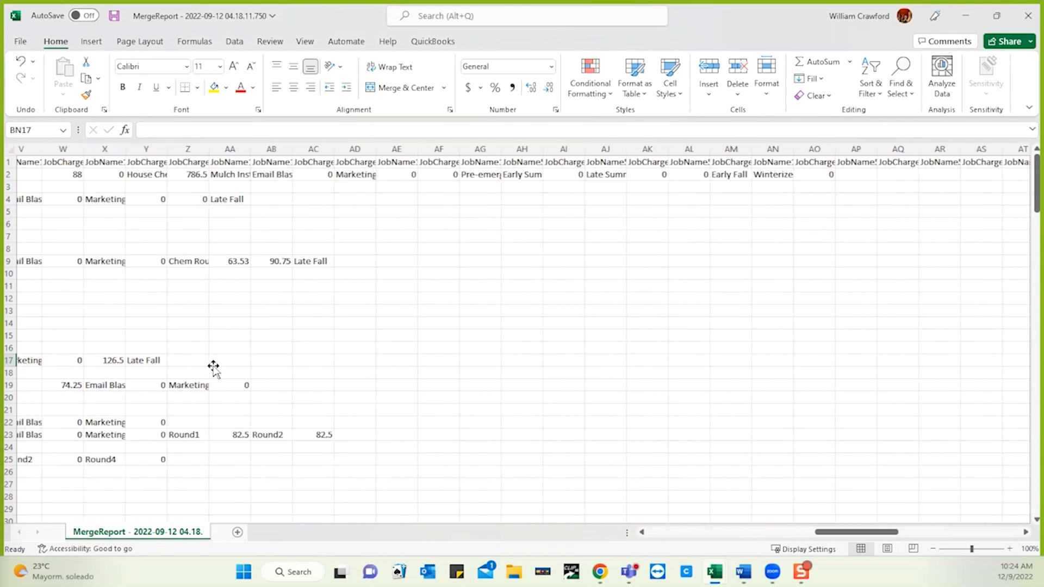
scroll(213, 369, left, 5)
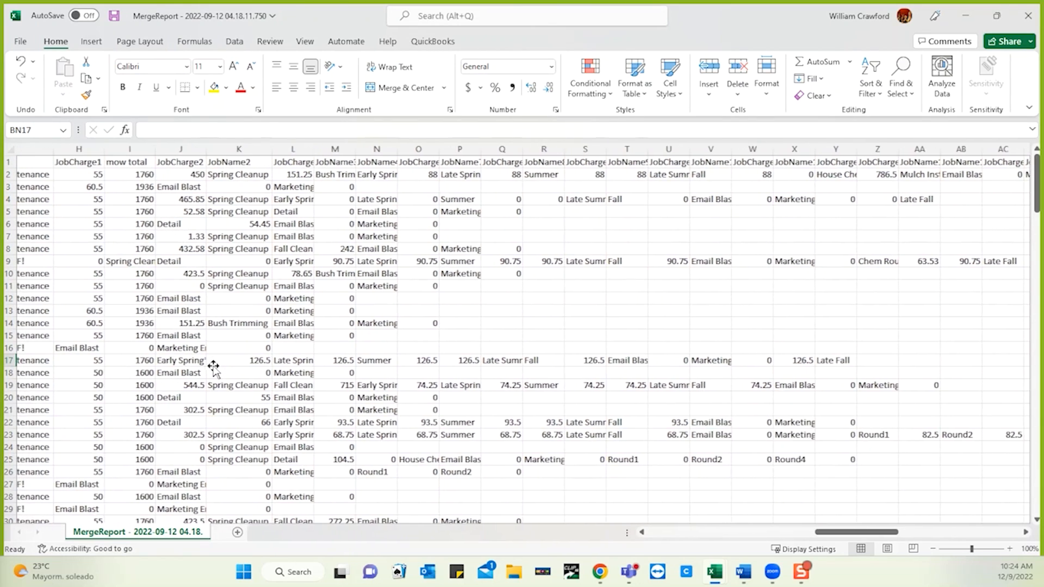
scroll(213, 369, left, 2)
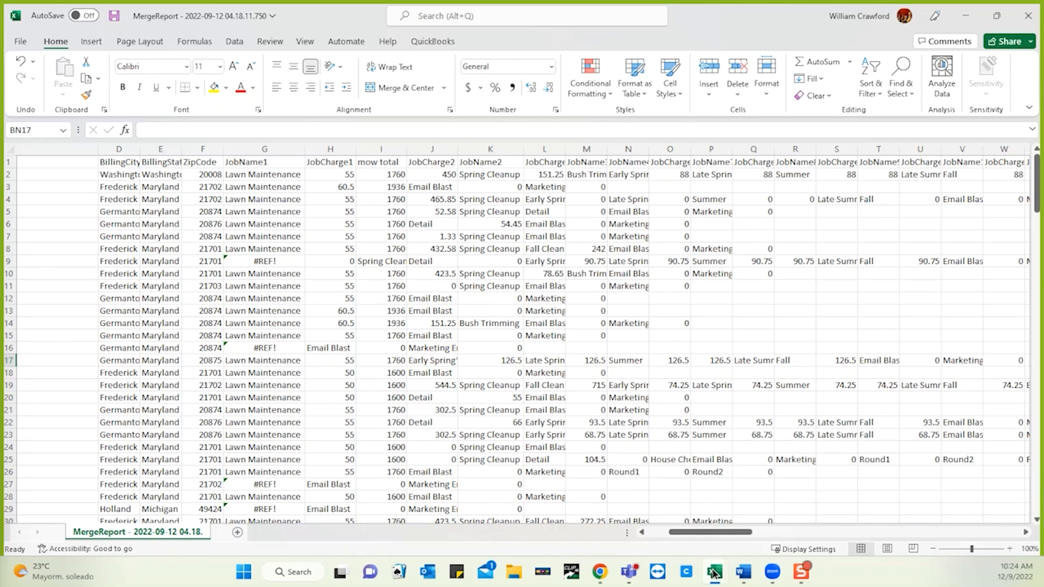
- Switch to the MergeReport - Edited workbook and examine its cleaned-up job name and charge columns down to the last customer row
mouse_move(714, 574)
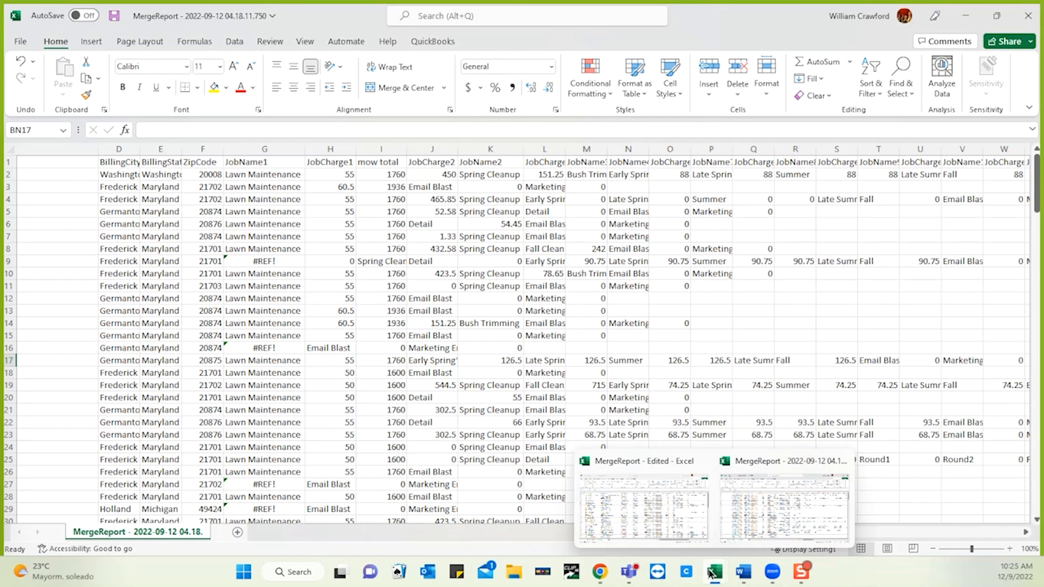
click(668, 511)
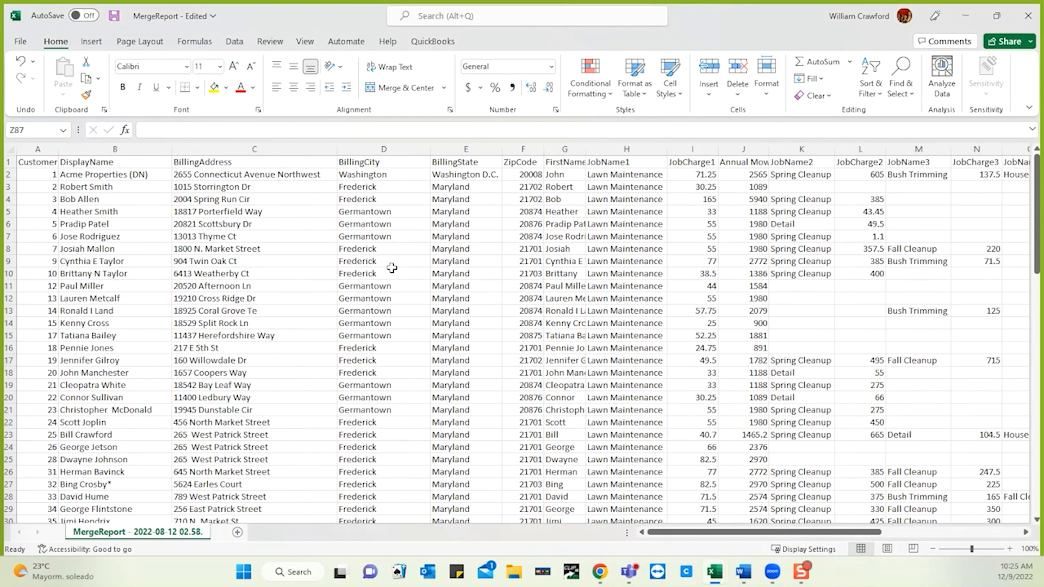
scroll(354, 263, right, 1)
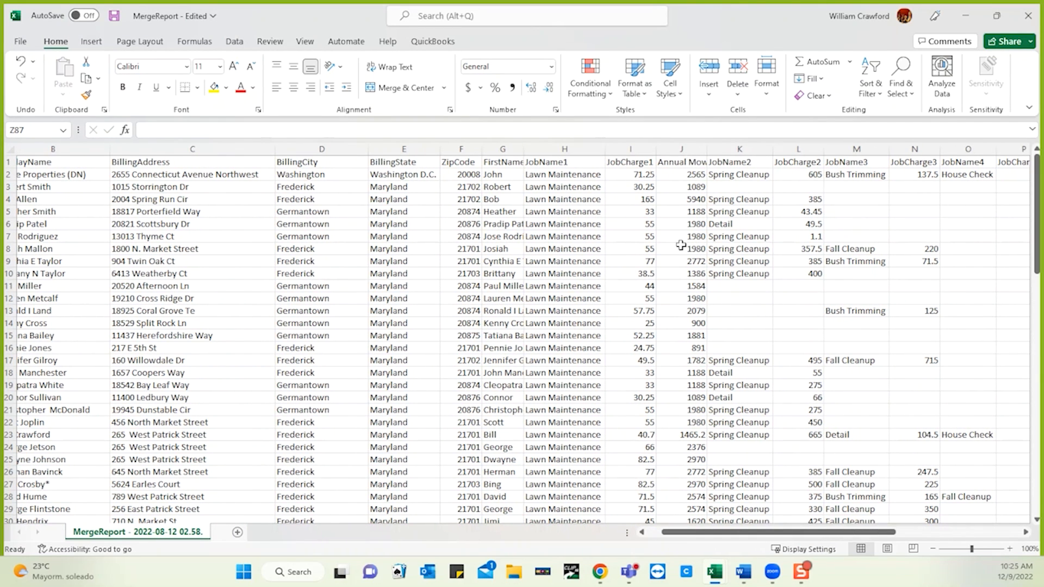
scroll(681, 205, right, 2)
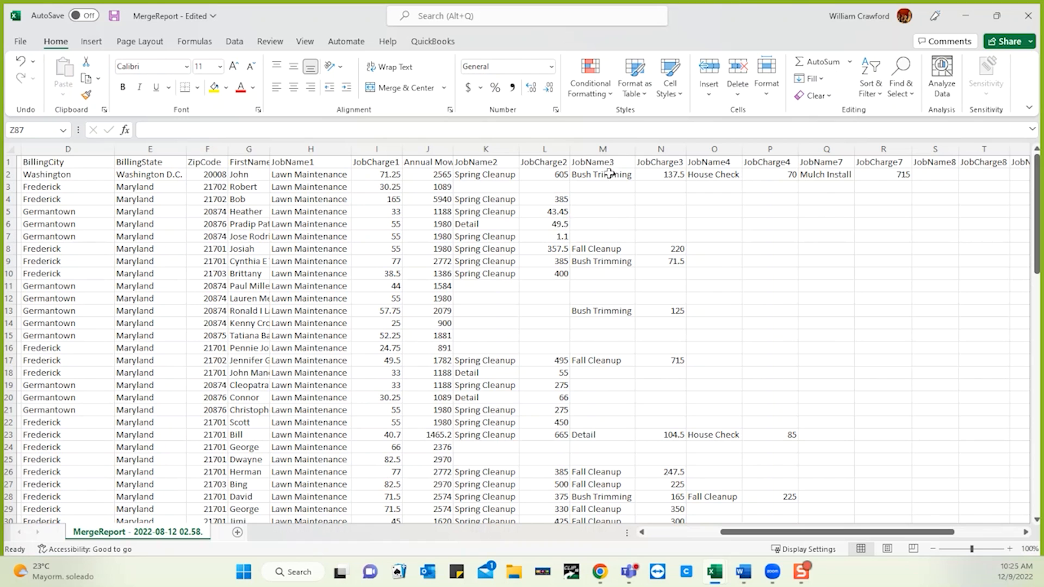
scroll(755, 254, right, 1)
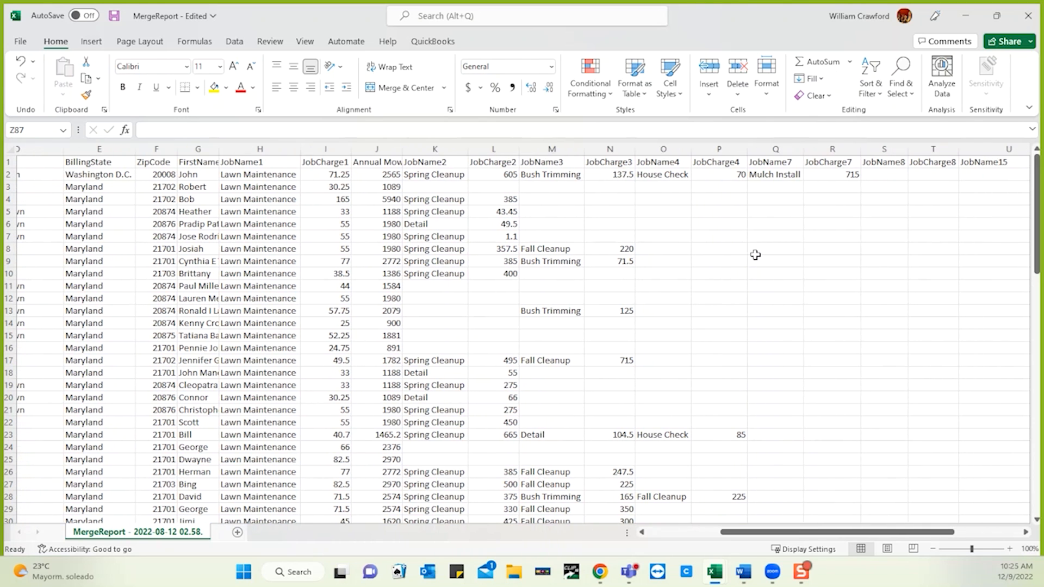
scroll(755, 255, left, 1)
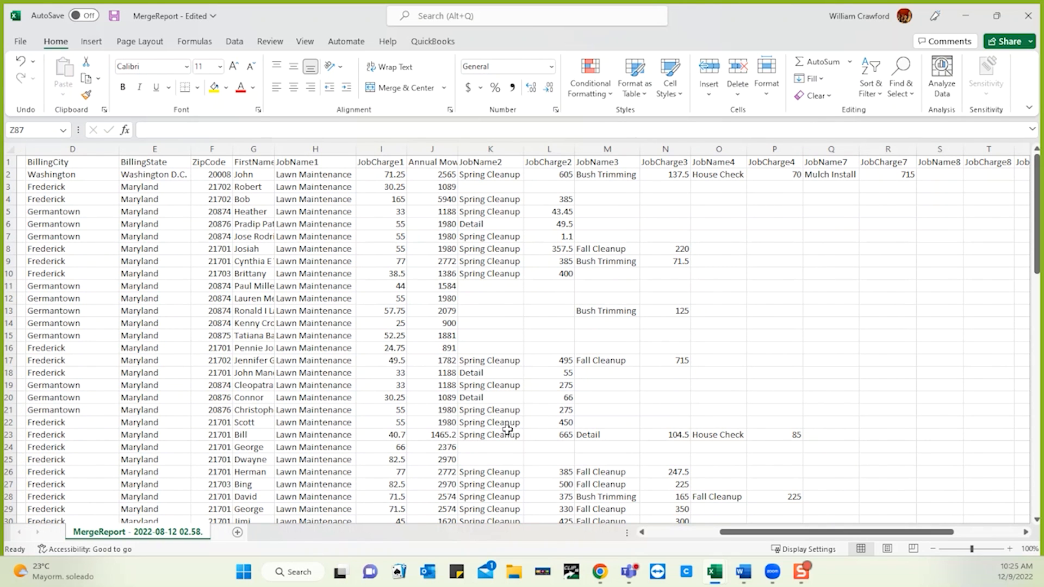
scroll(803, 343, down, 8)
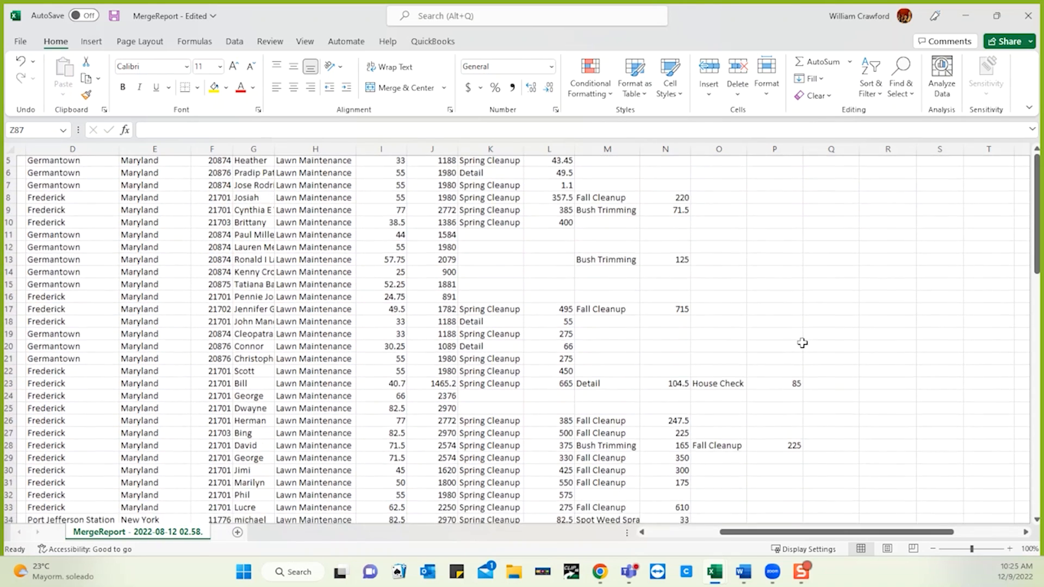
scroll(802, 342, up, 5)
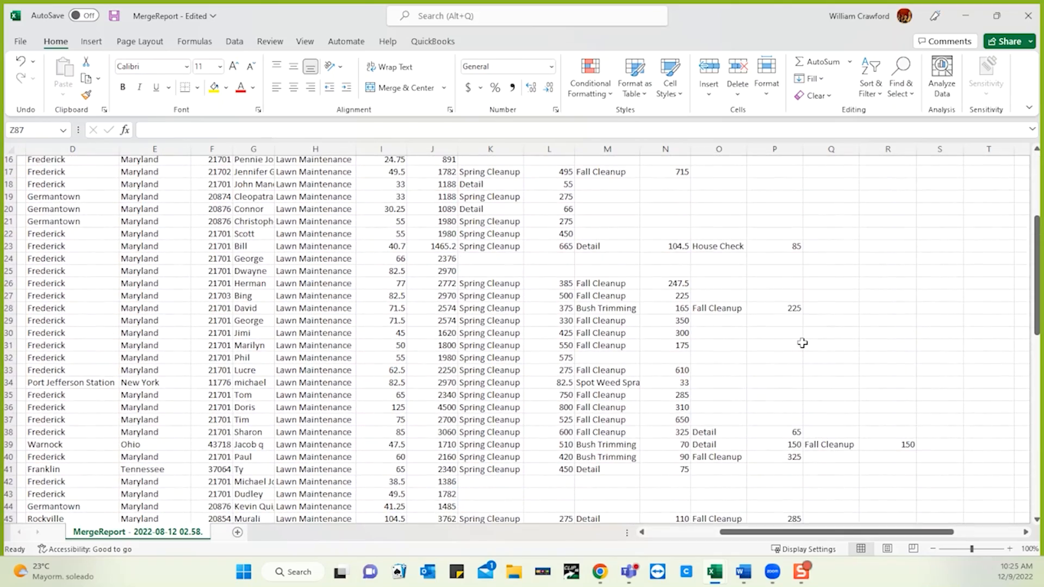
scroll(803, 342, down, 5)
scroll(803, 343, down, 13)
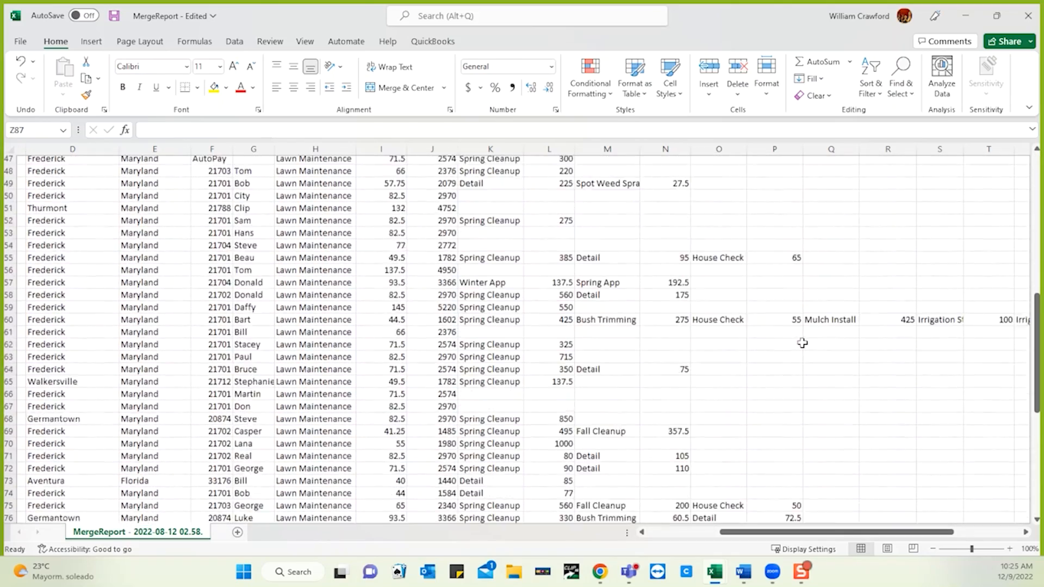
scroll(803, 342, down, 3)
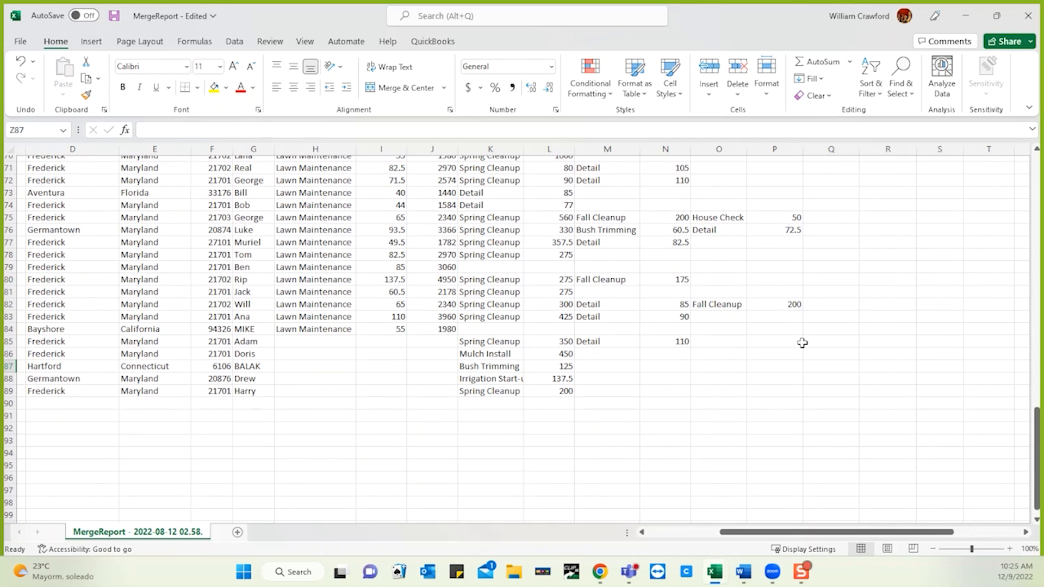
scroll(802, 342, left, 1)
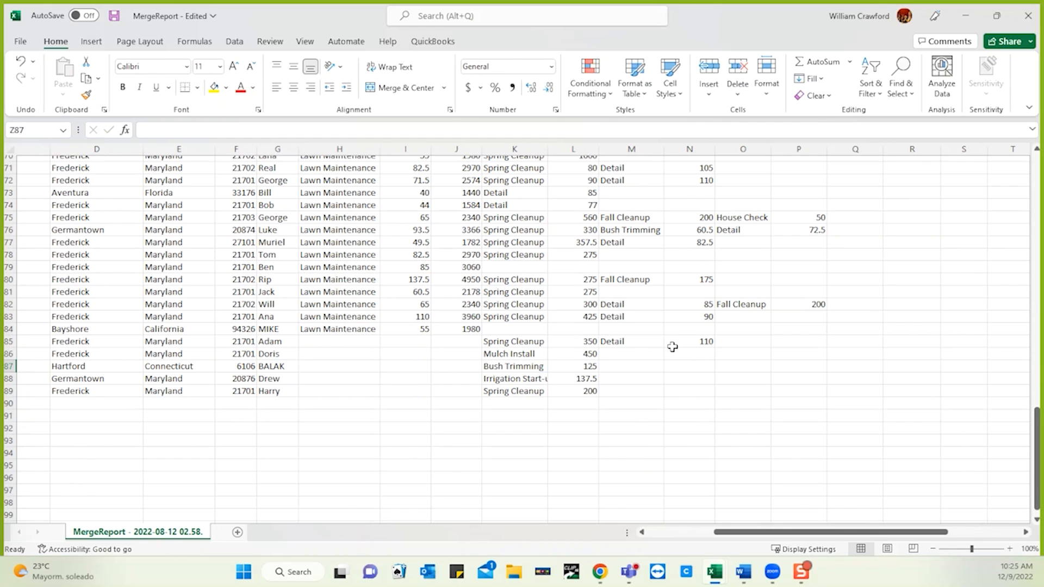
scroll(672, 347, up, 20)
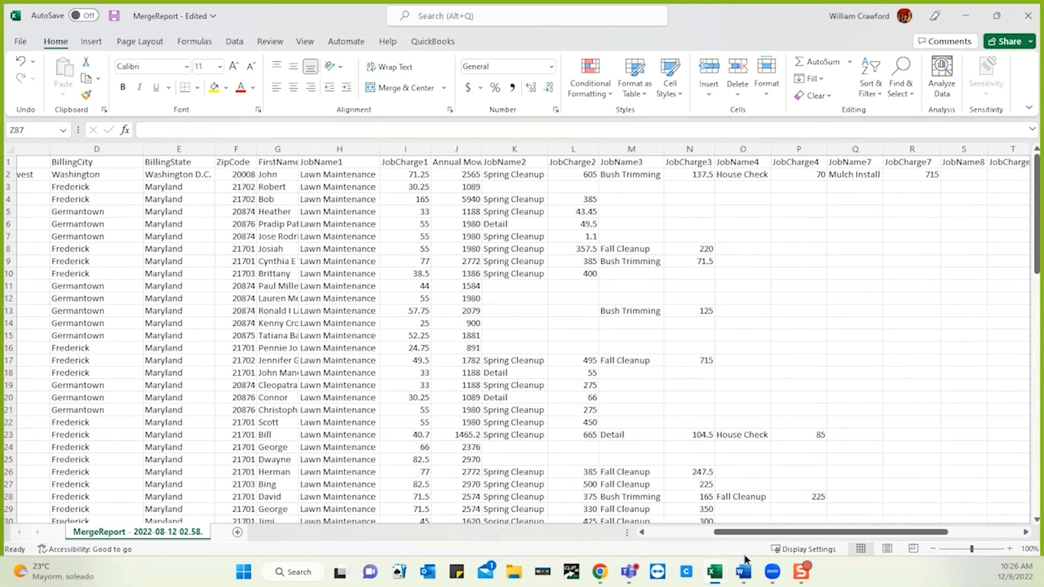
- Switch to the Contract Template document in Word and start the Step-by-Step Mail Merge Wizard for letters, using the current document
mouse_move(743, 572)
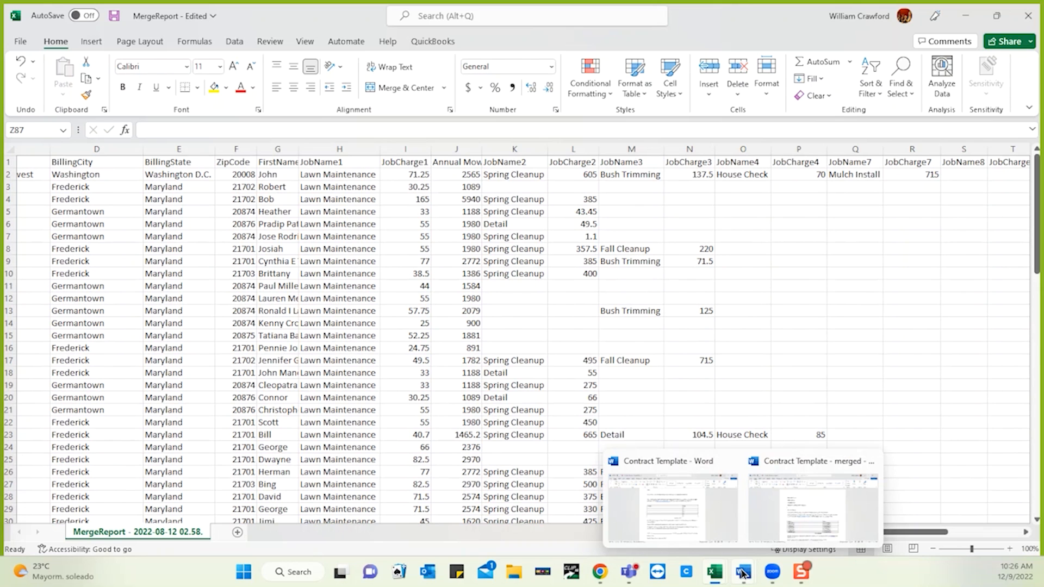
click(713, 528)
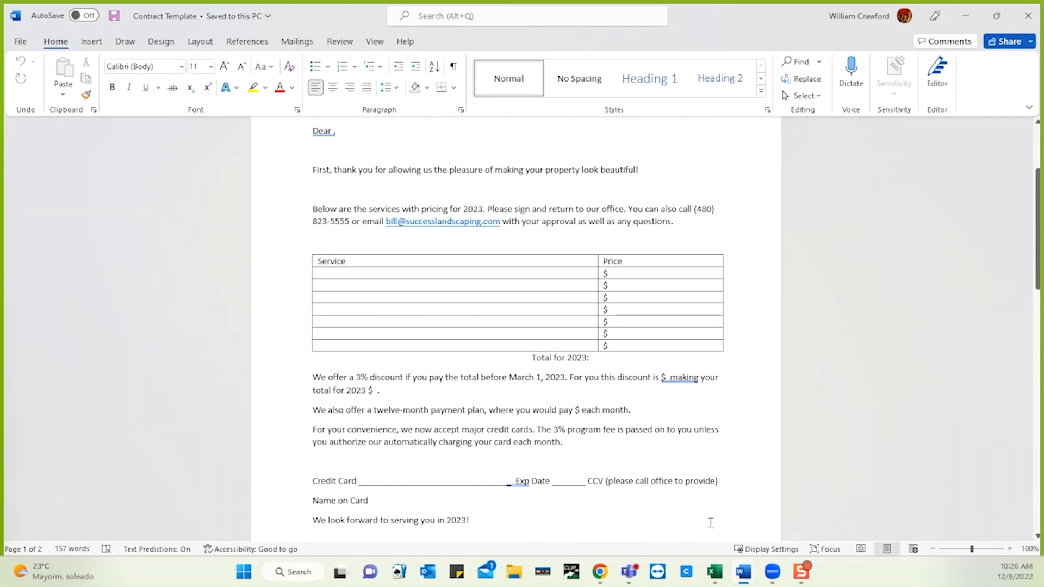
scroll(461, 276, up, 1)
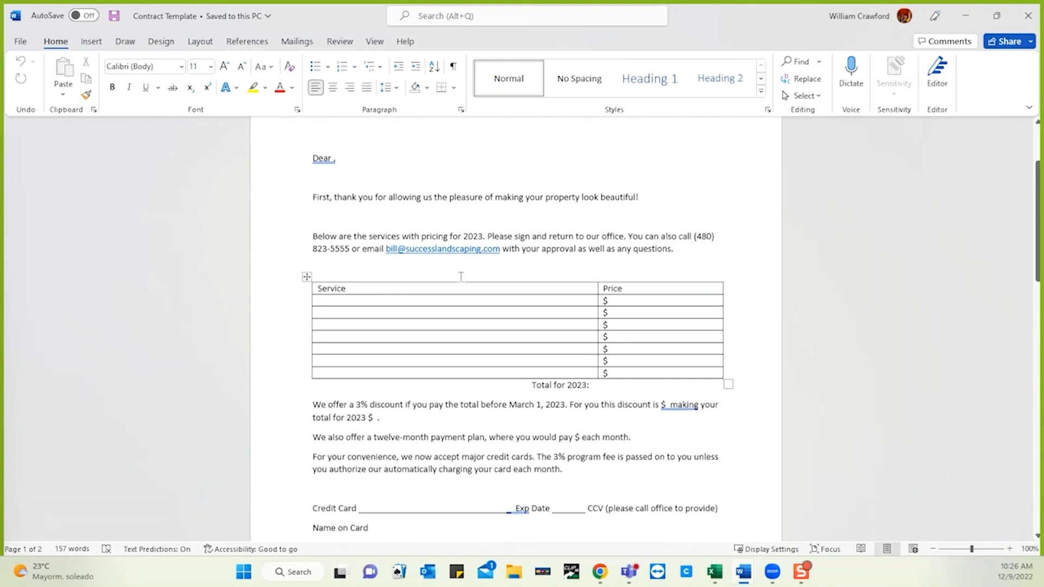
scroll(461, 276, up, 3)
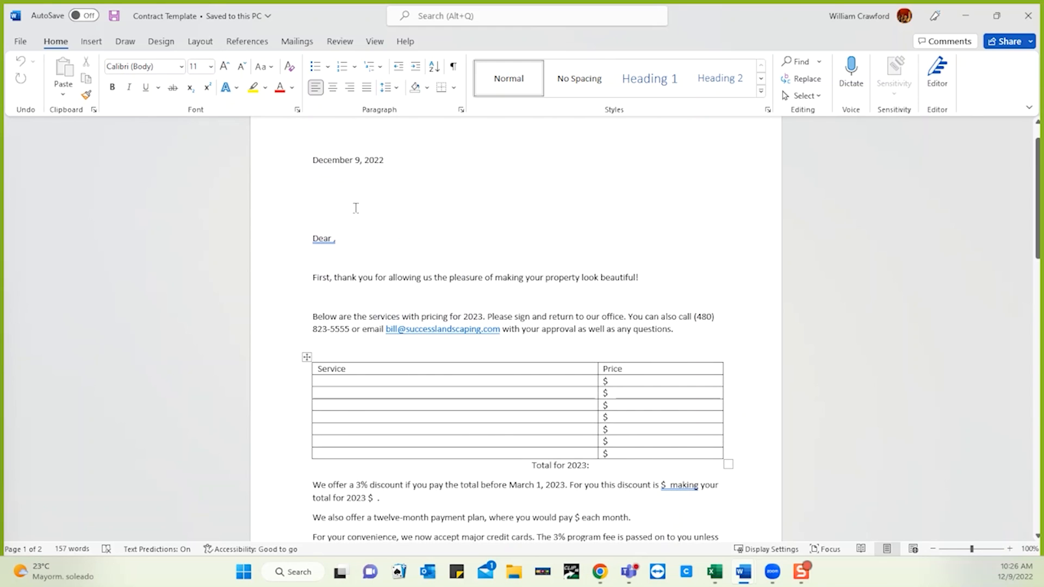
click(293, 43)
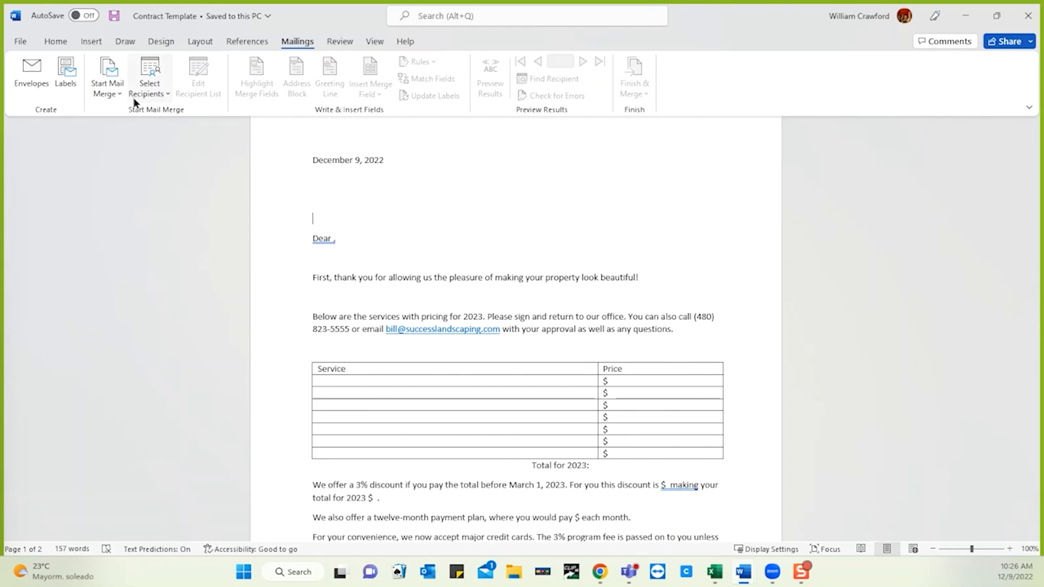
click(116, 92)
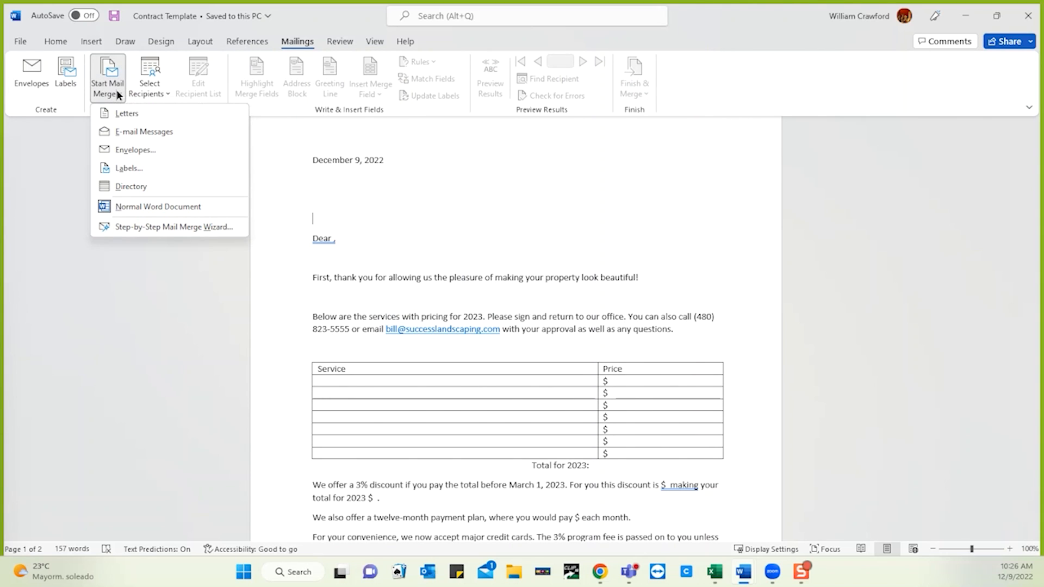
click(144, 228)
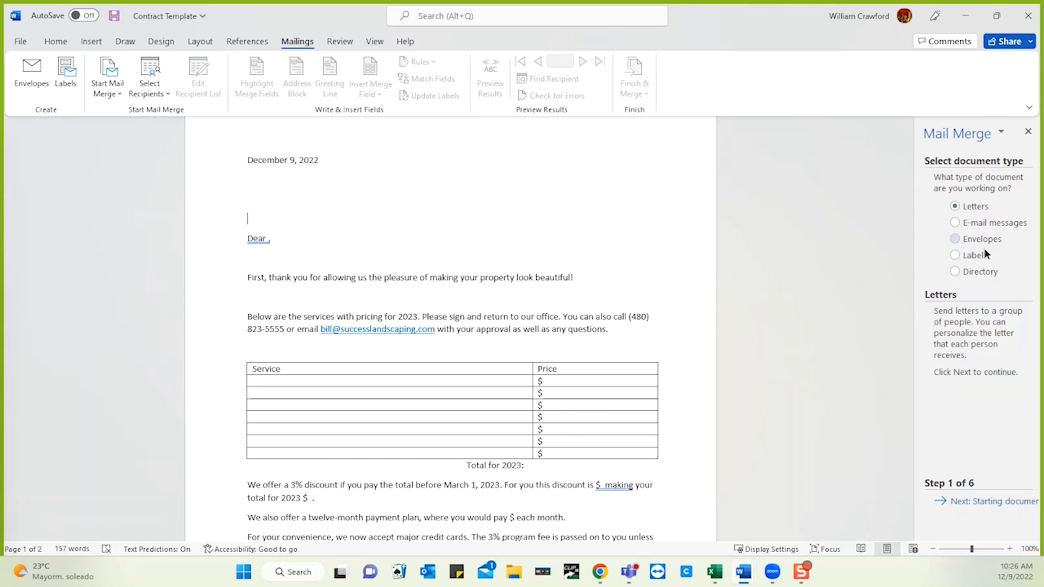
click(982, 502)
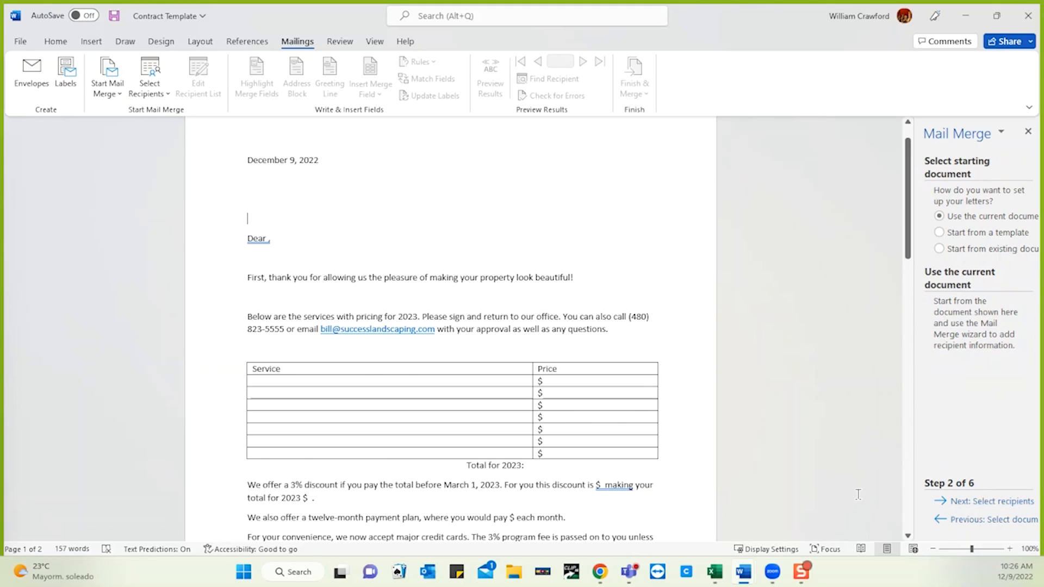
click(967, 501)
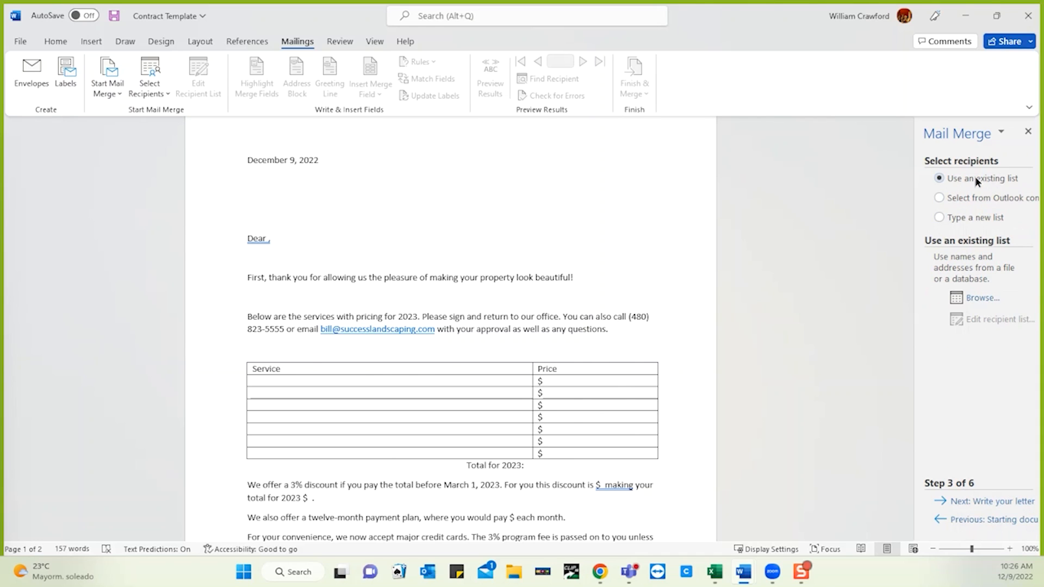
- Browse for an existing recipient list and open the Mail Merge - Contract class folder in Documents
click(982, 299)
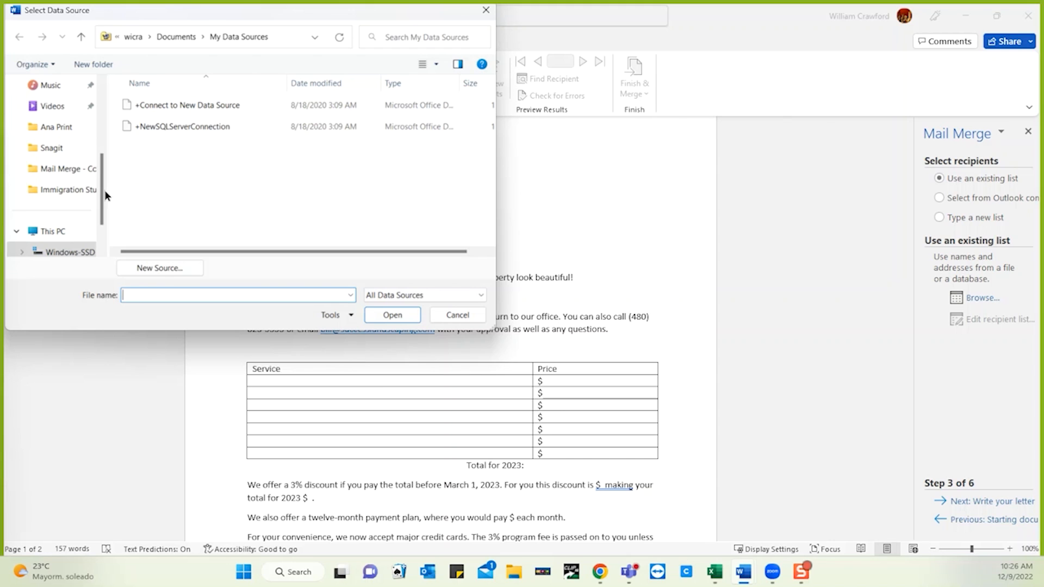
scroll(99, 249, down, 2)
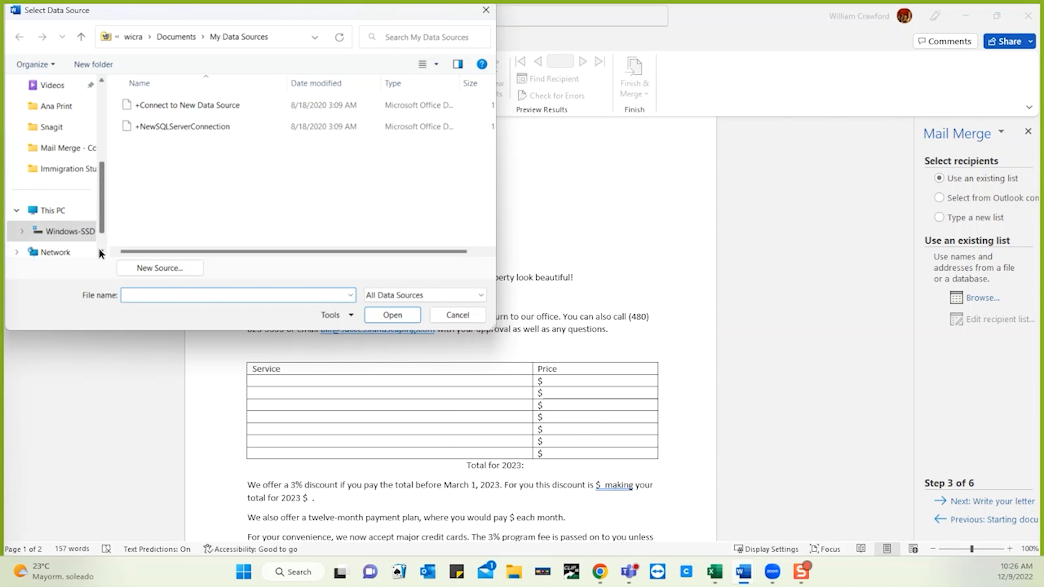
click(55, 218)
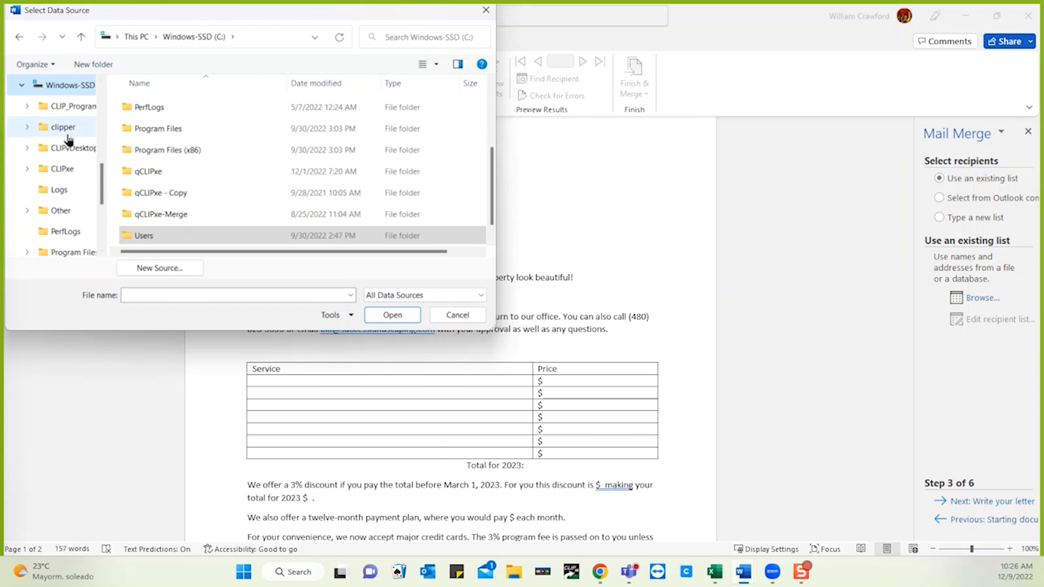
scroll(68, 140, up, 4)
scroll(67, 140, up, 2)
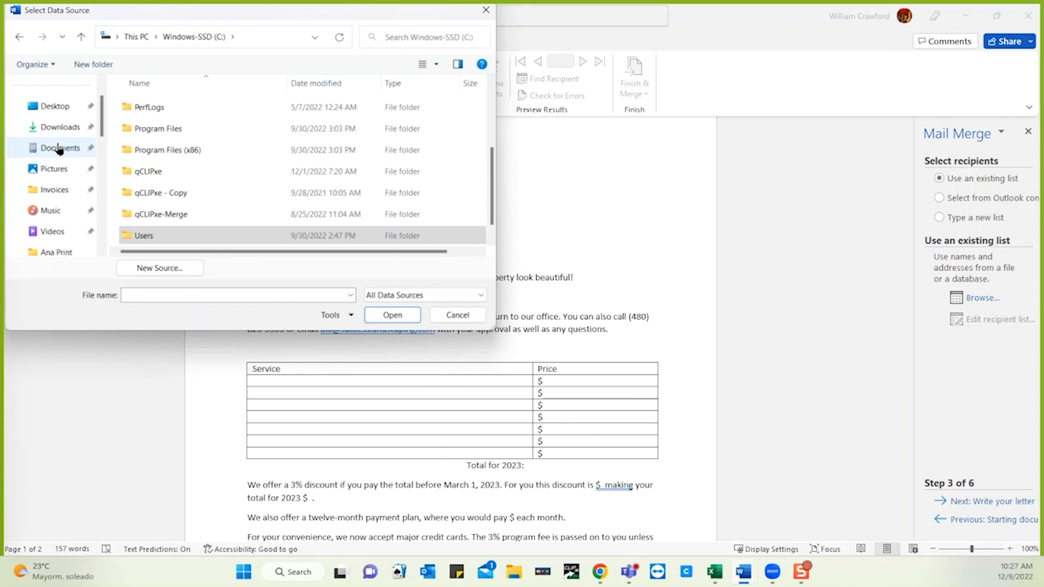
click(59, 147)
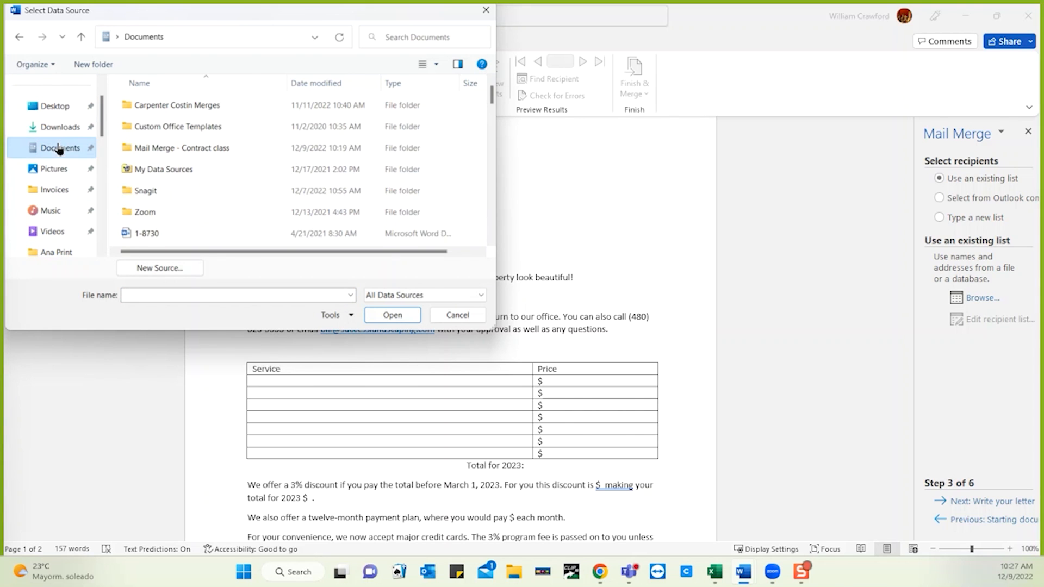
double_click(199, 149)
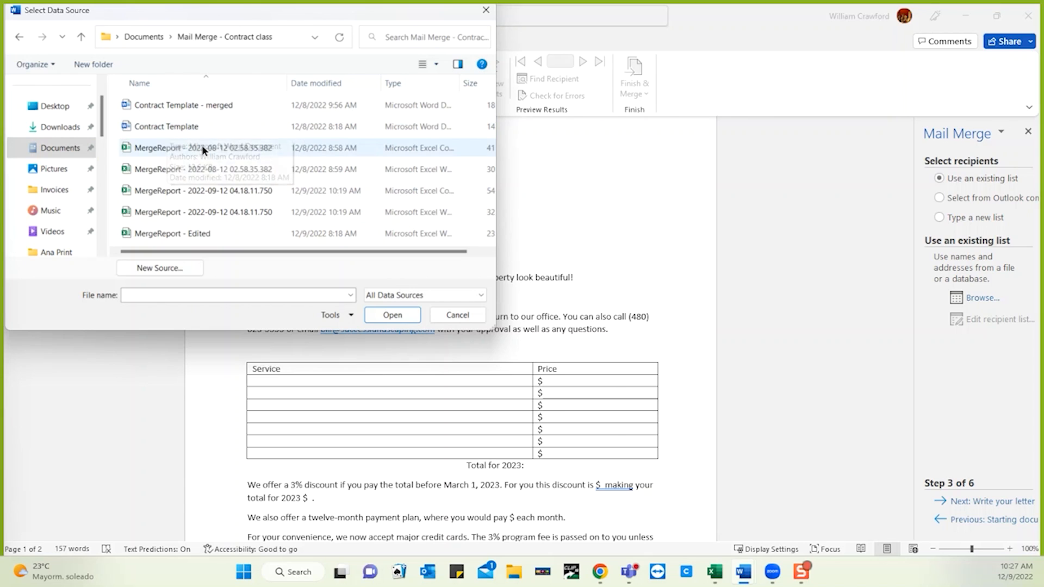
- Load the MergeReport - Edited workbook as the recipient list, keeping all recipients, and advance the wizard to writing the letter
click(315, 85)
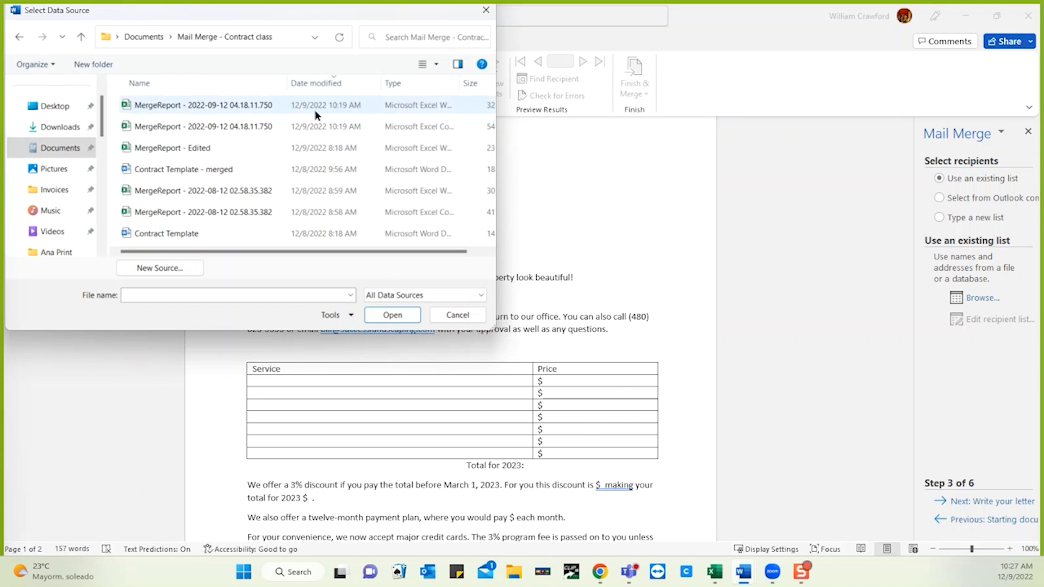
double_click(170, 148)
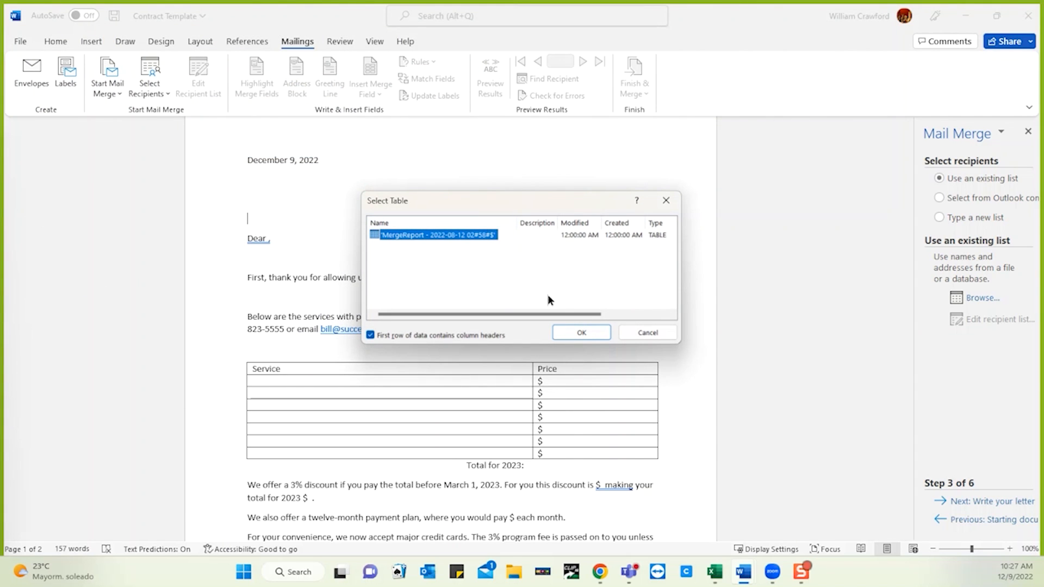
click(574, 328)
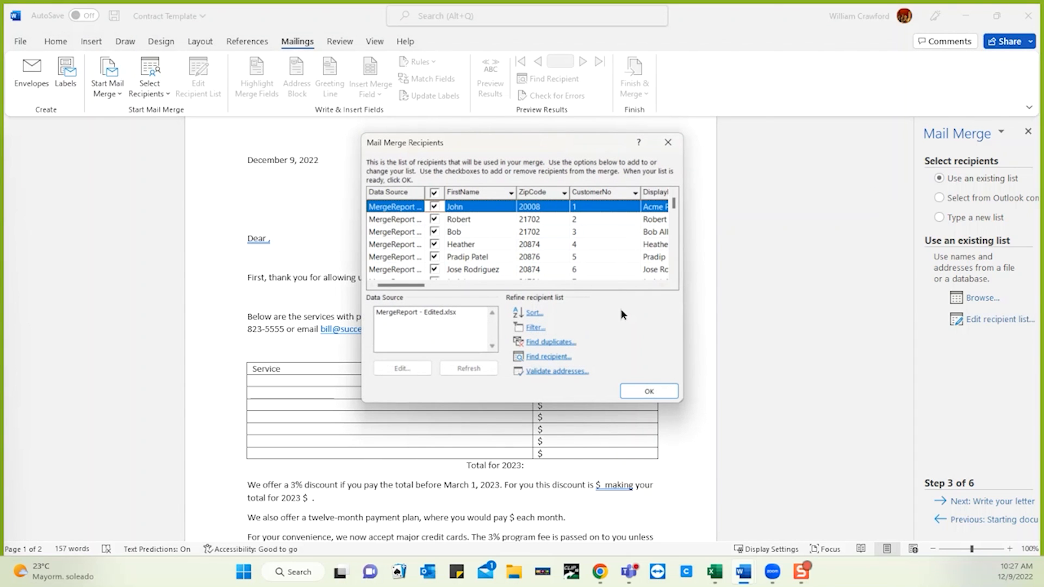
click(646, 389)
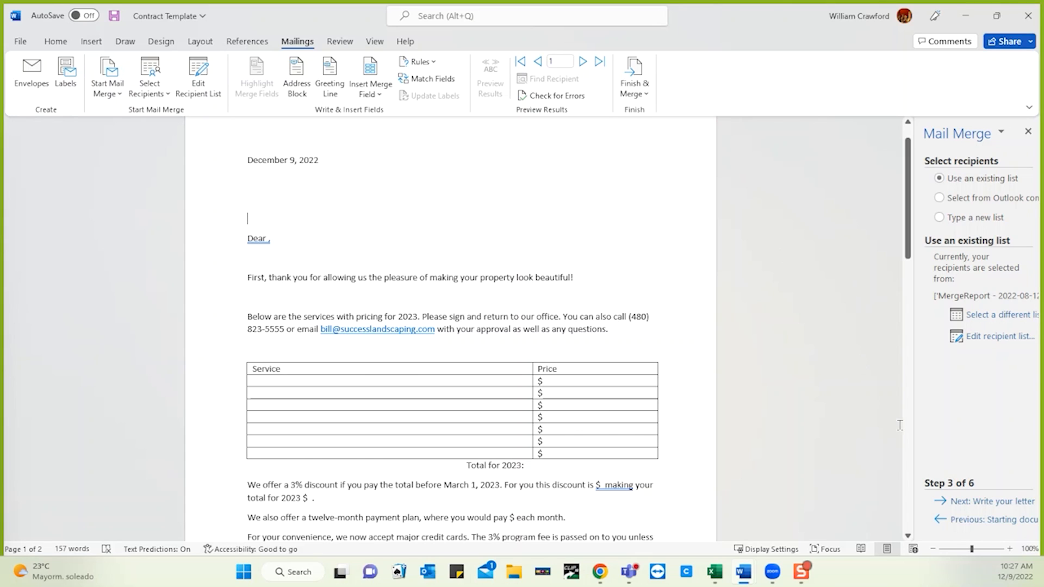
click(978, 504)
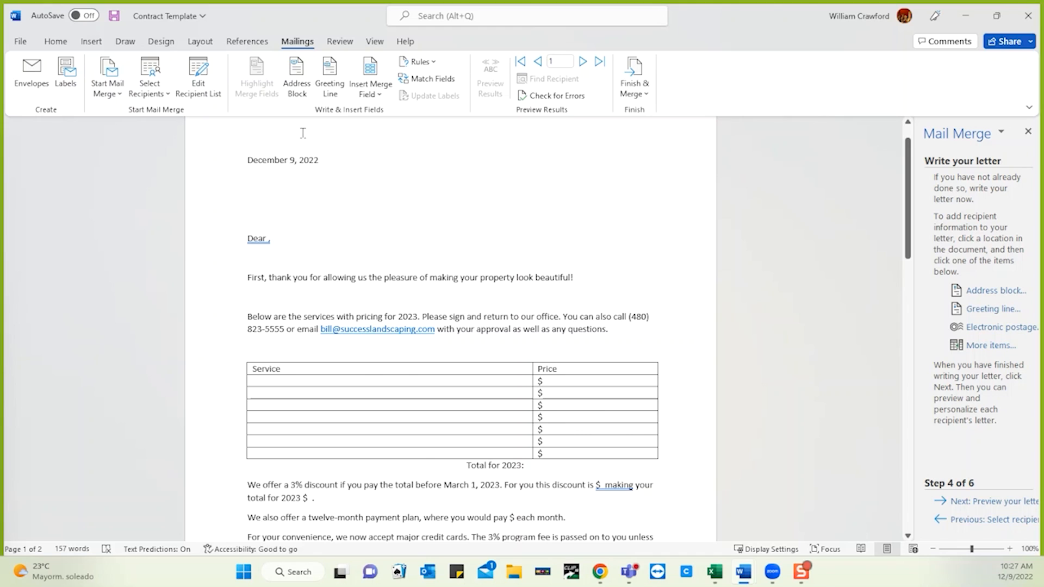
- Insert the DisplayName and BillingAddress merge fields on separate lines below the letter's date
click(382, 93)
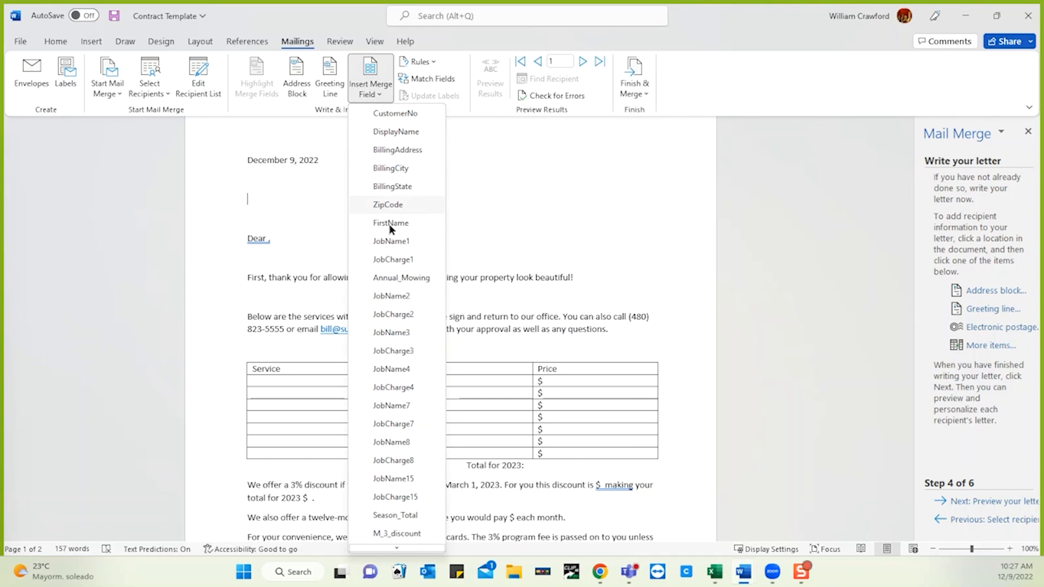
click(395, 134)
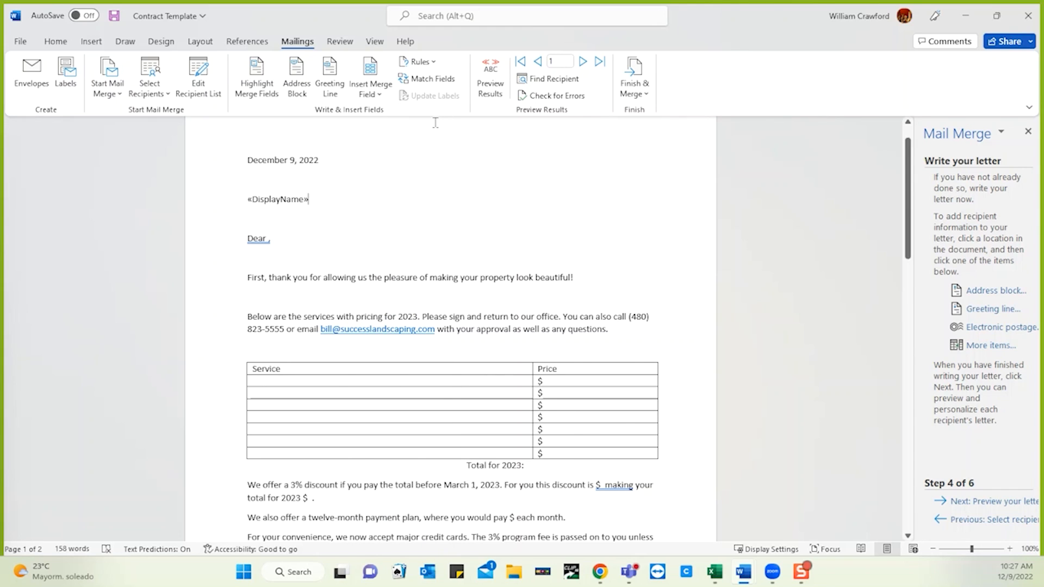
key(Return)
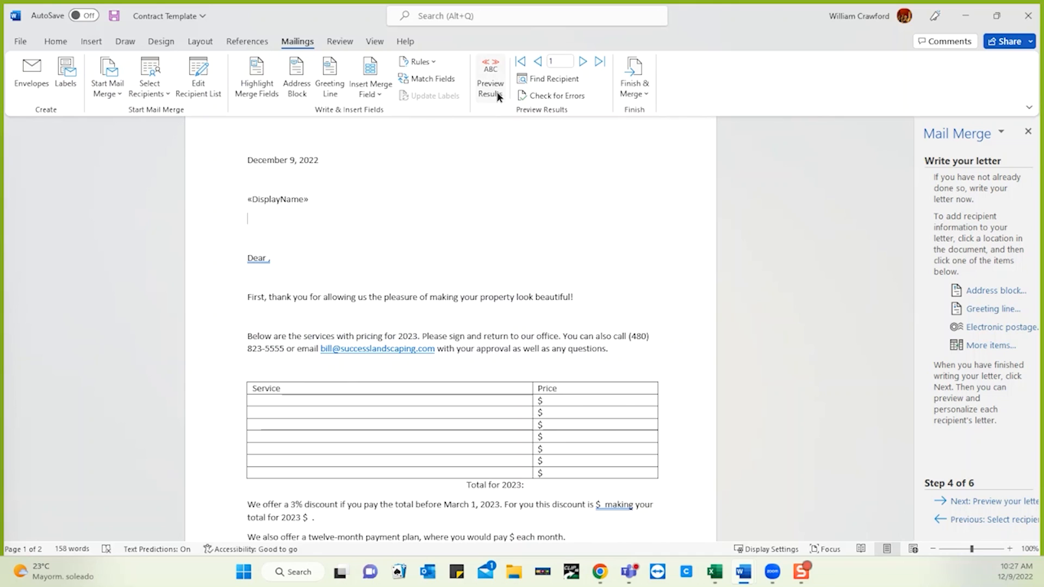
click(375, 87)
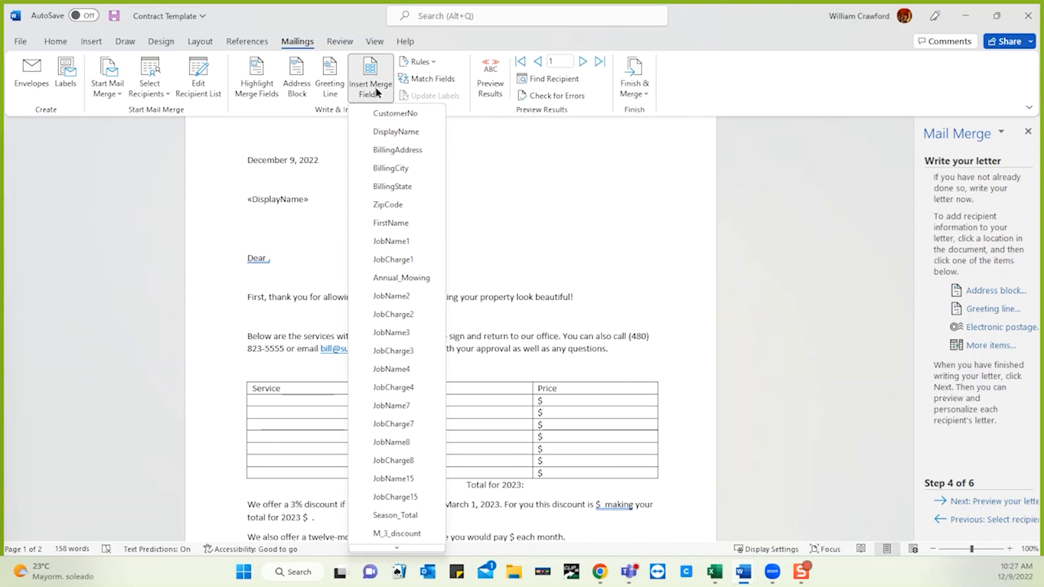
click(398, 145)
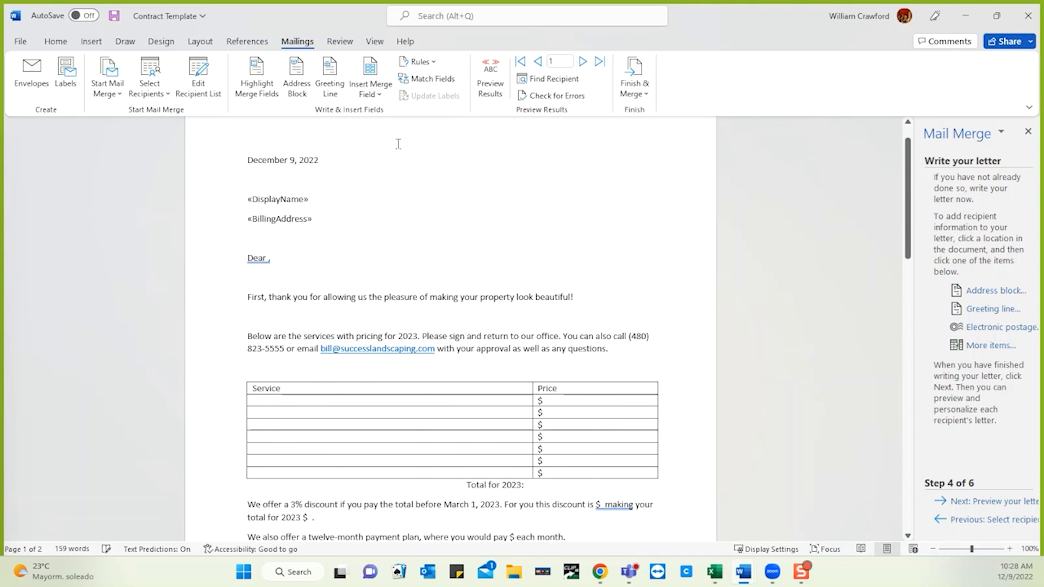
key(Return)
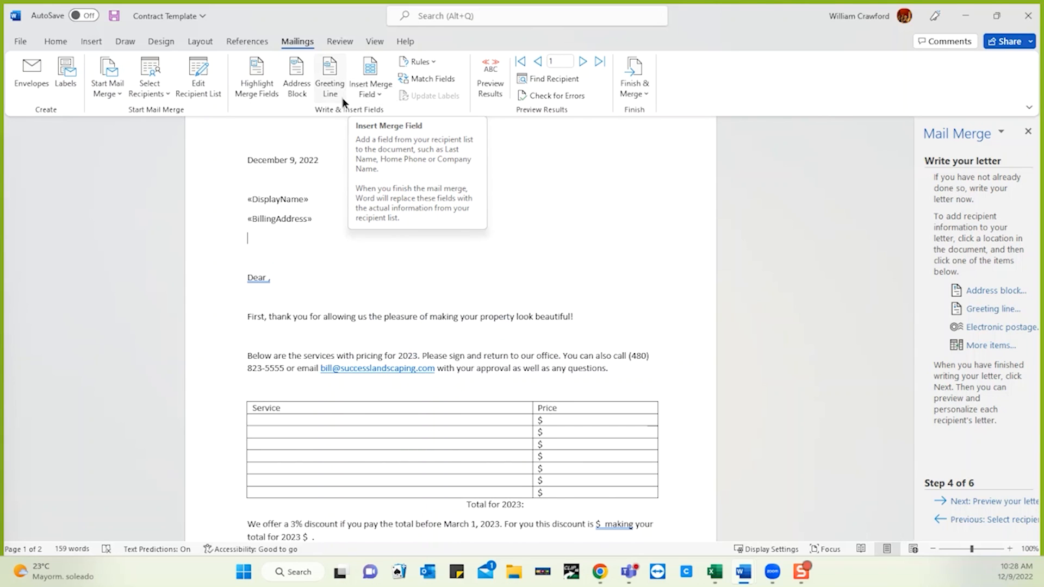
- Add a line below BillingAddress with the BillingCity merge field, a comma, and the BillingState and ZipCode fields
click(377, 93)
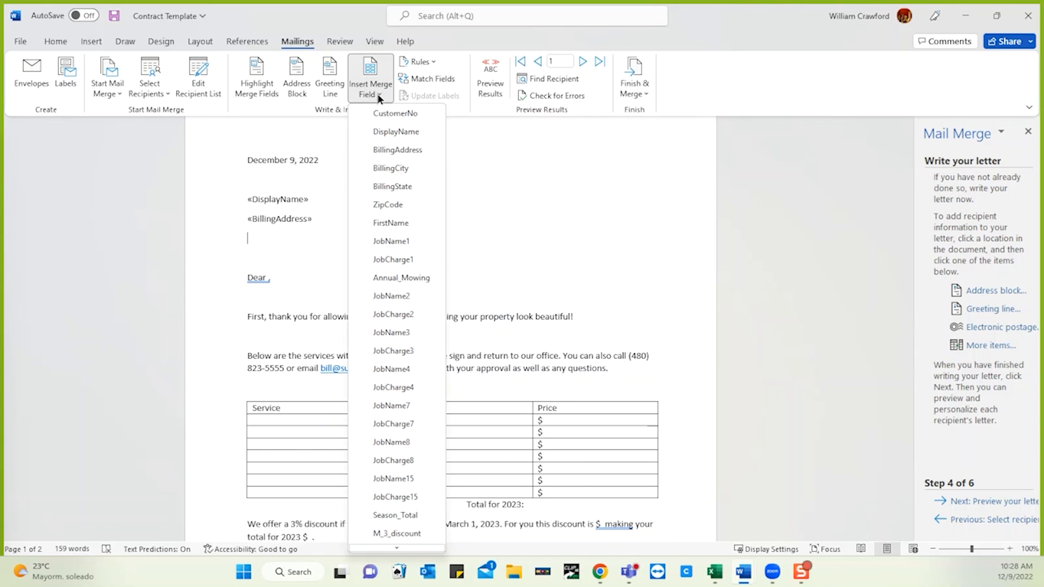
click(392, 167)
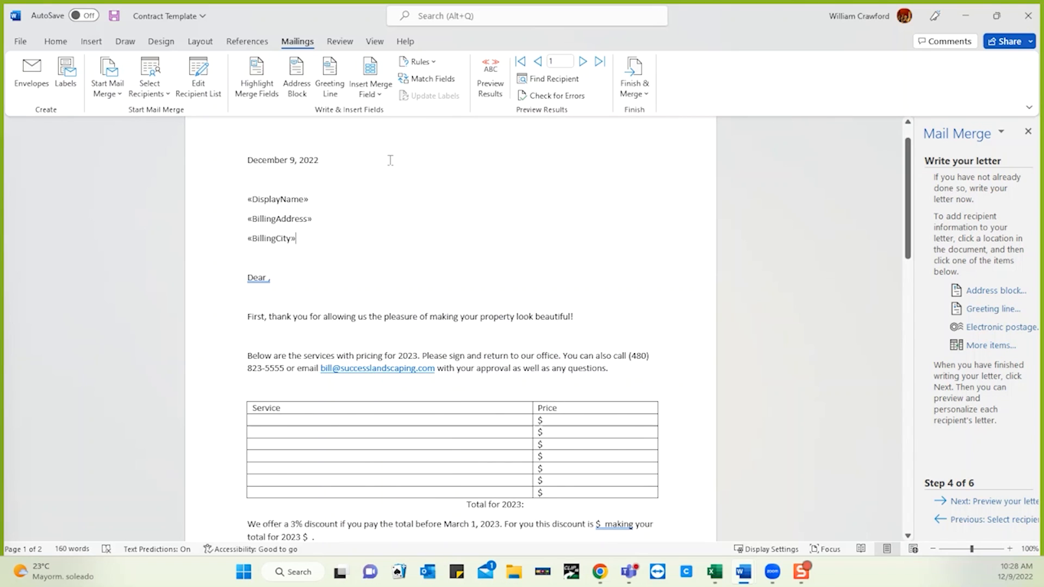
text(,)
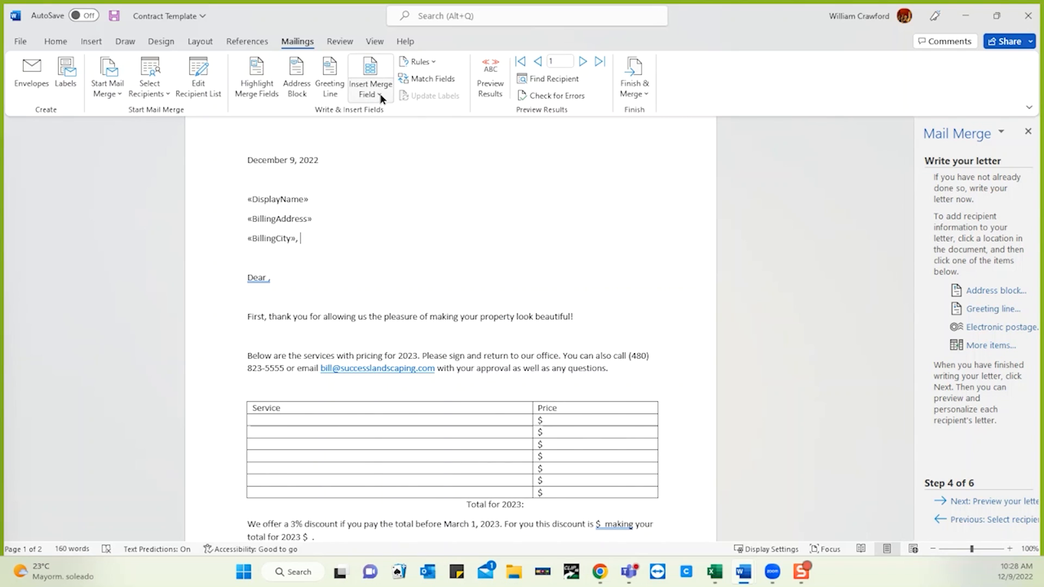
click(381, 95)
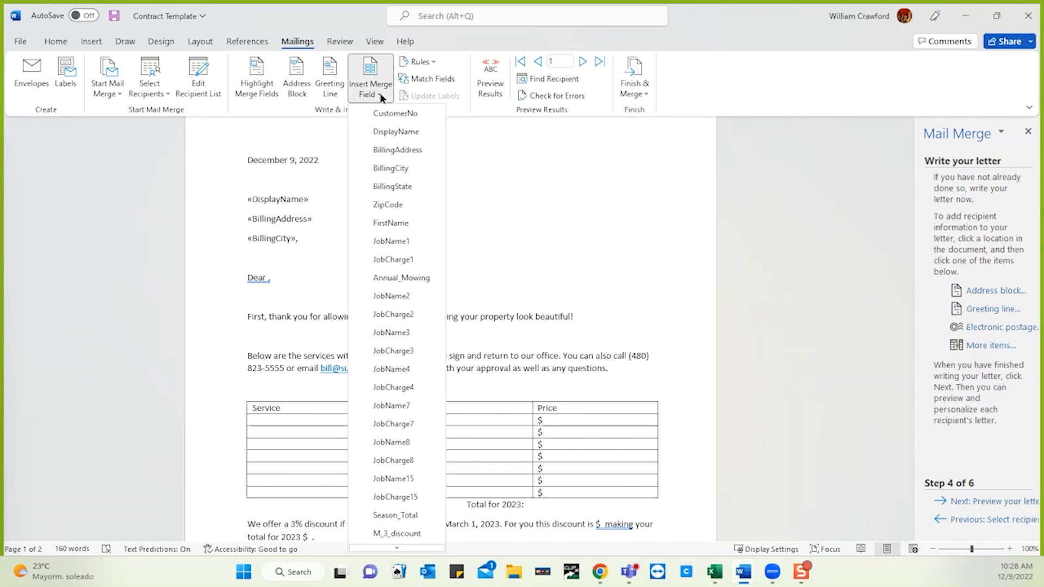
click(392, 185)
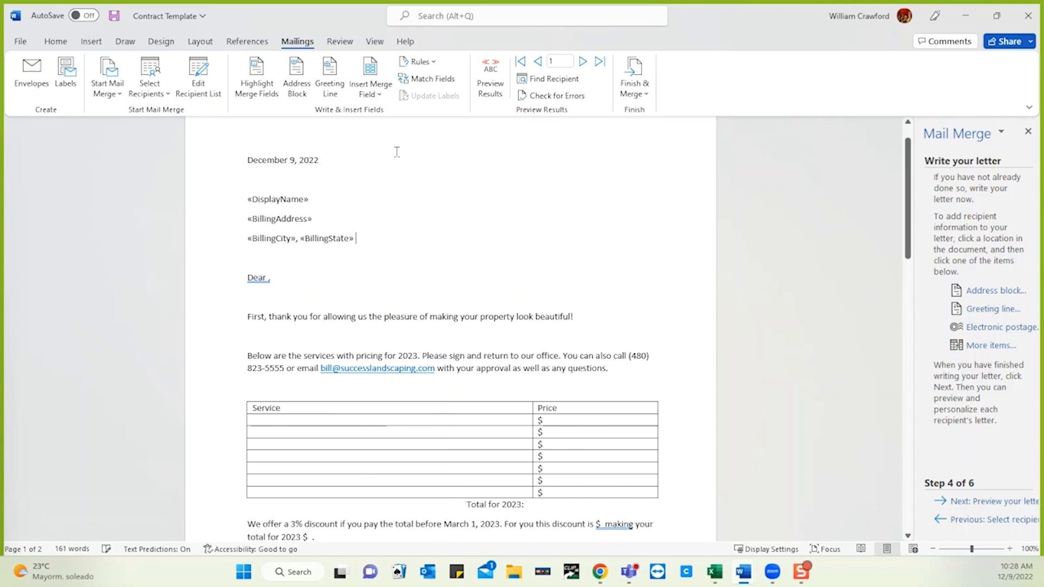
click(384, 95)
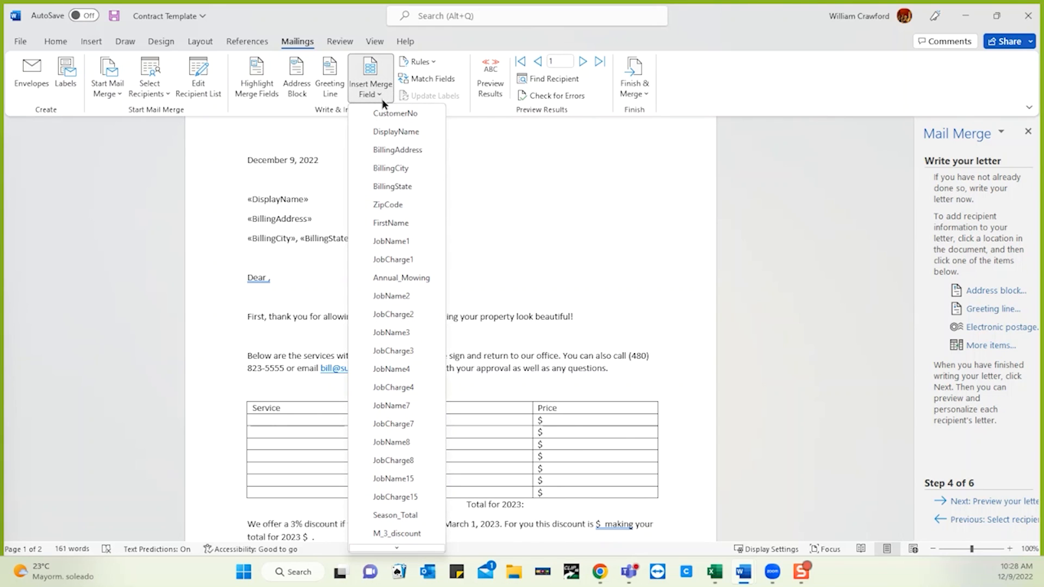
click(390, 206)
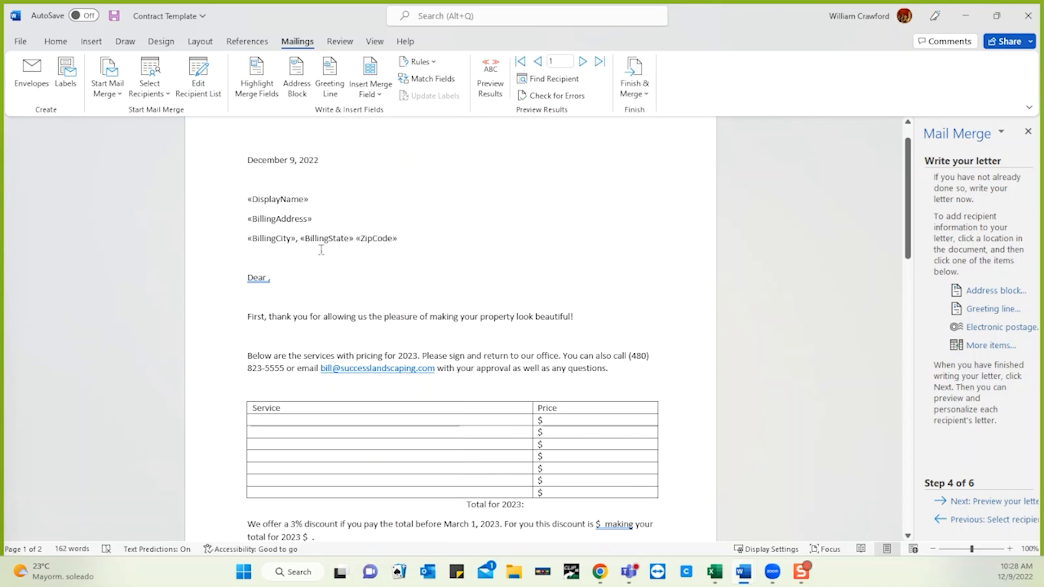
- Insert the FirstName merge field in the greeting between "Dear" and the comma
click(269, 274)
click(268, 275)
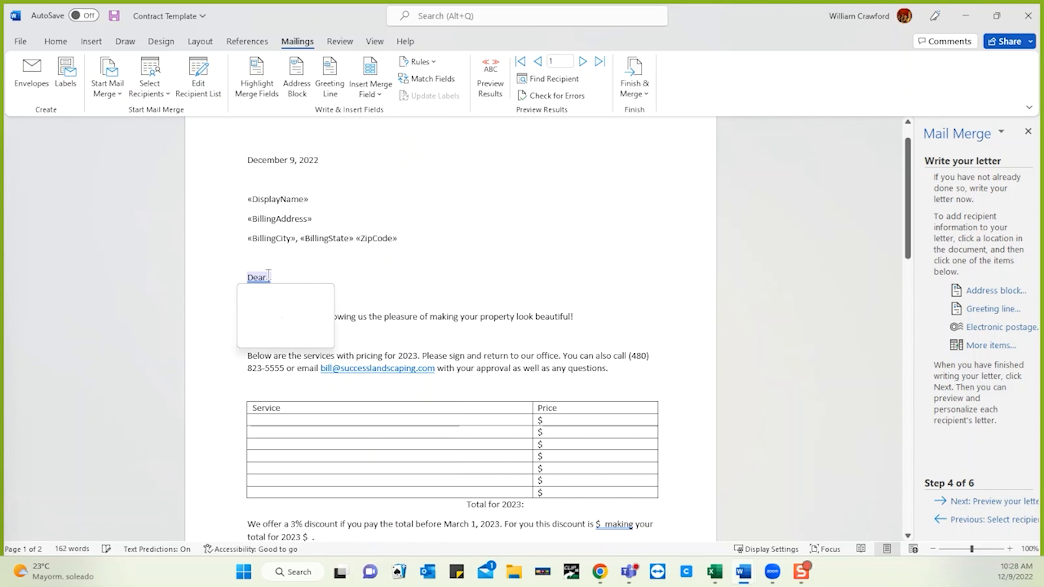
click(380, 91)
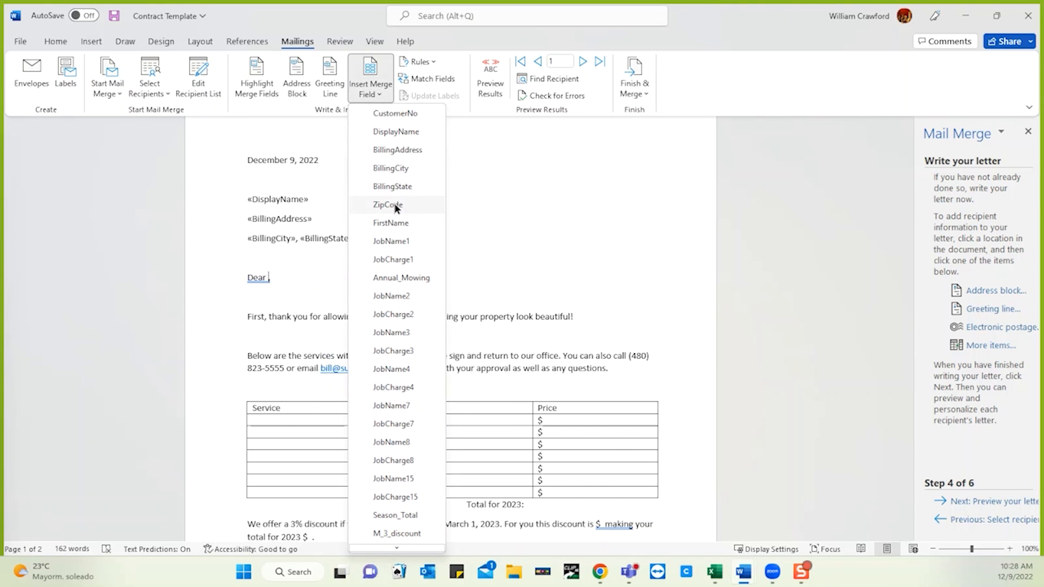
click(390, 221)
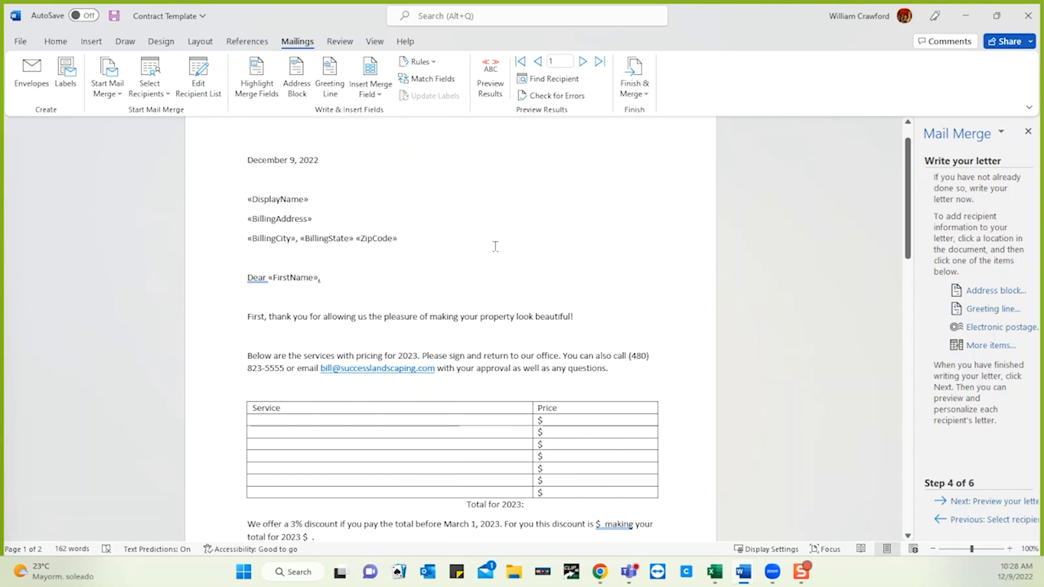
- Insert the JobName1 and JobCharge1 merge fields in the first empty row of the service table, with the charge after the dollar sign
scroll(494, 242, down, 1)
scroll(495, 246, down, 1)
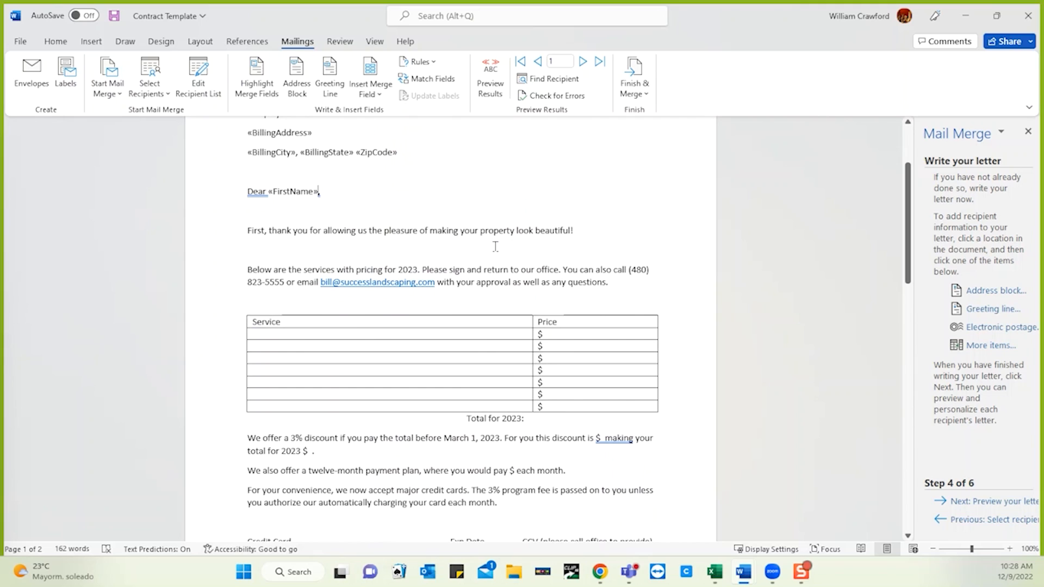
click(291, 334)
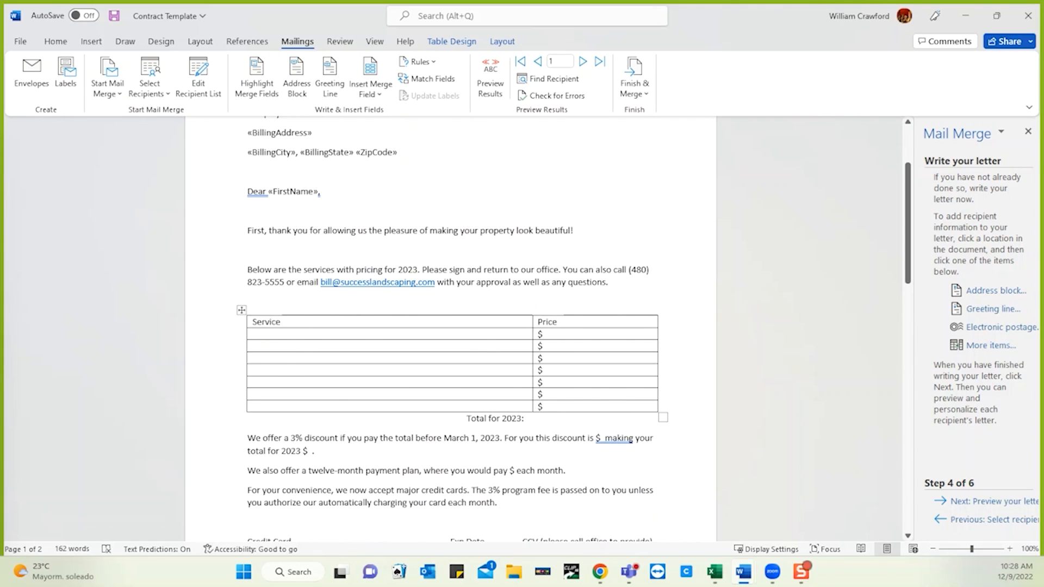
click(380, 95)
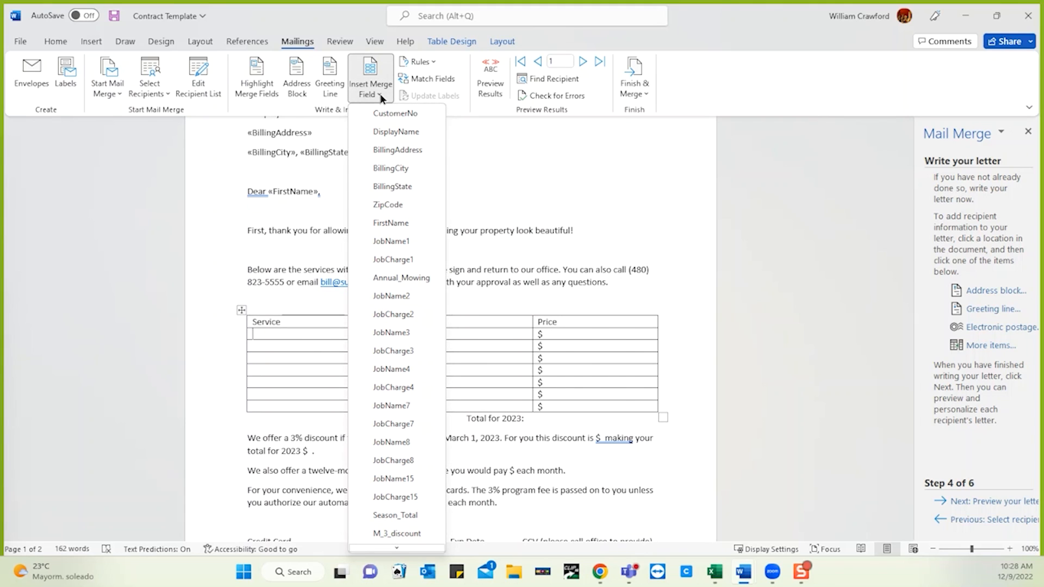
click(393, 243)
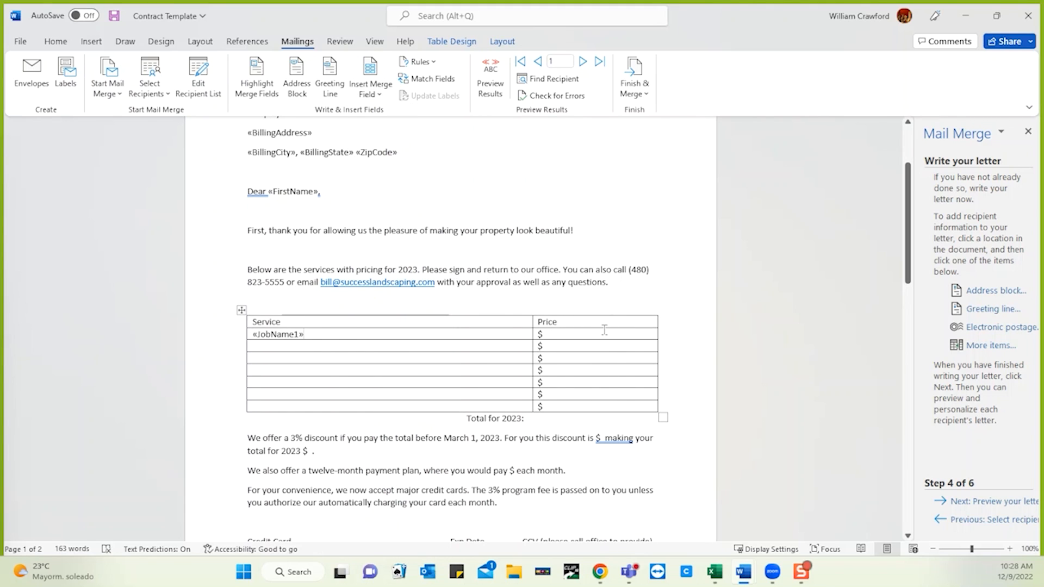
click(544, 334)
click(377, 90)
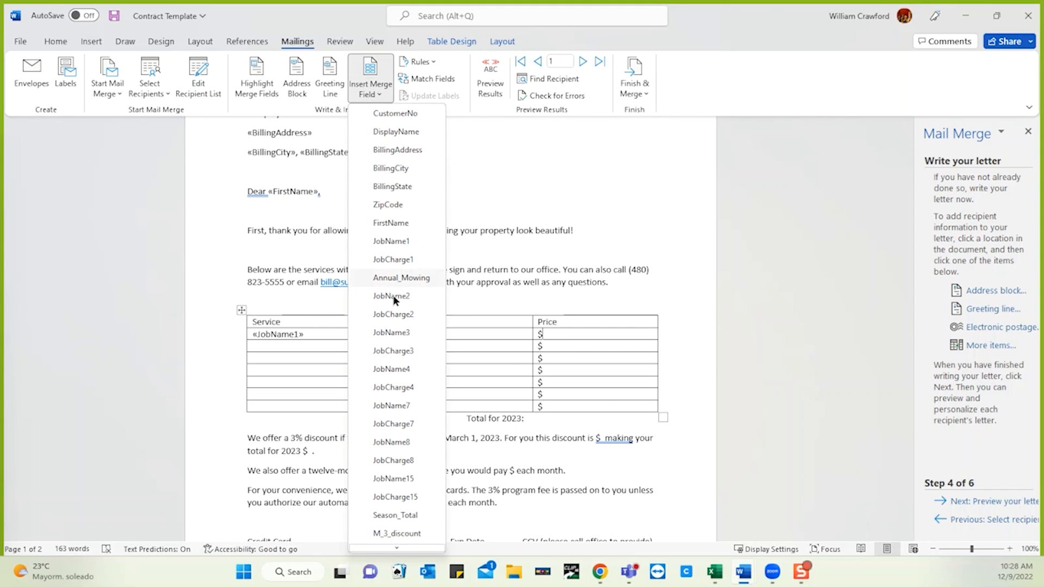
click(392, 260)
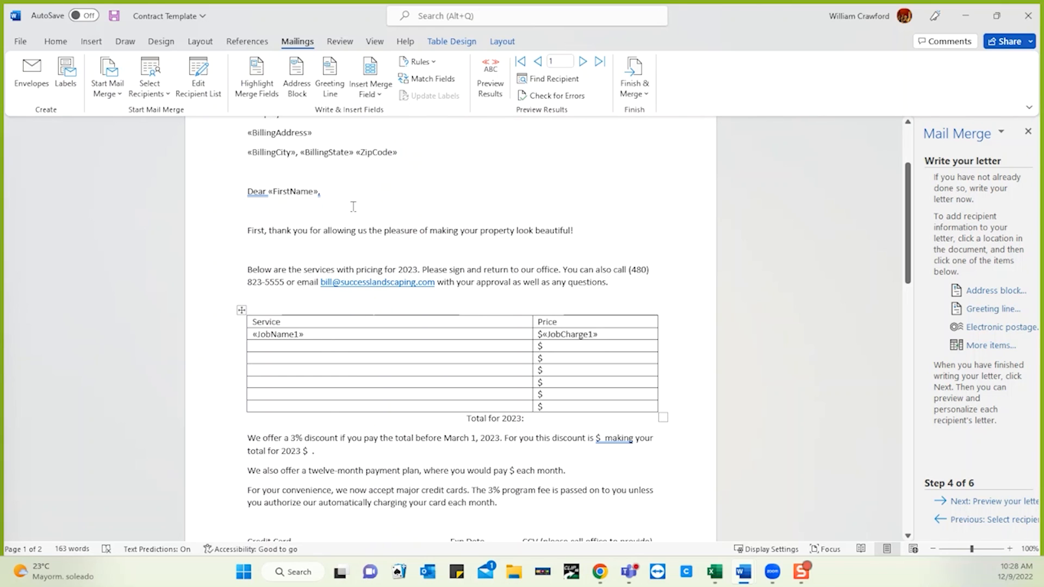
- Fill the second service row with the JobName2 merge field and the JobCharge2 field as its price
click(380, 94)
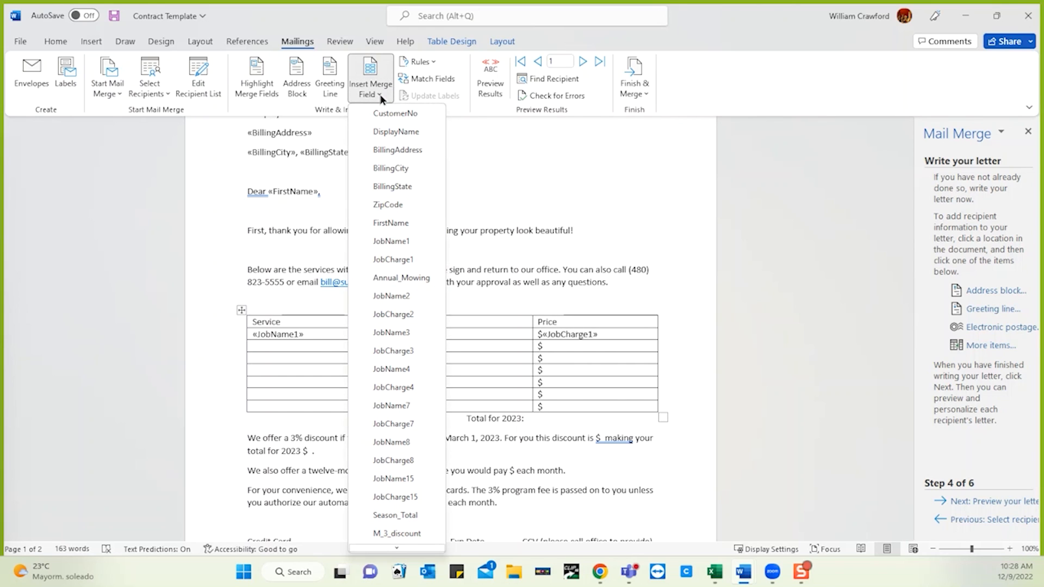
click(393, 296)
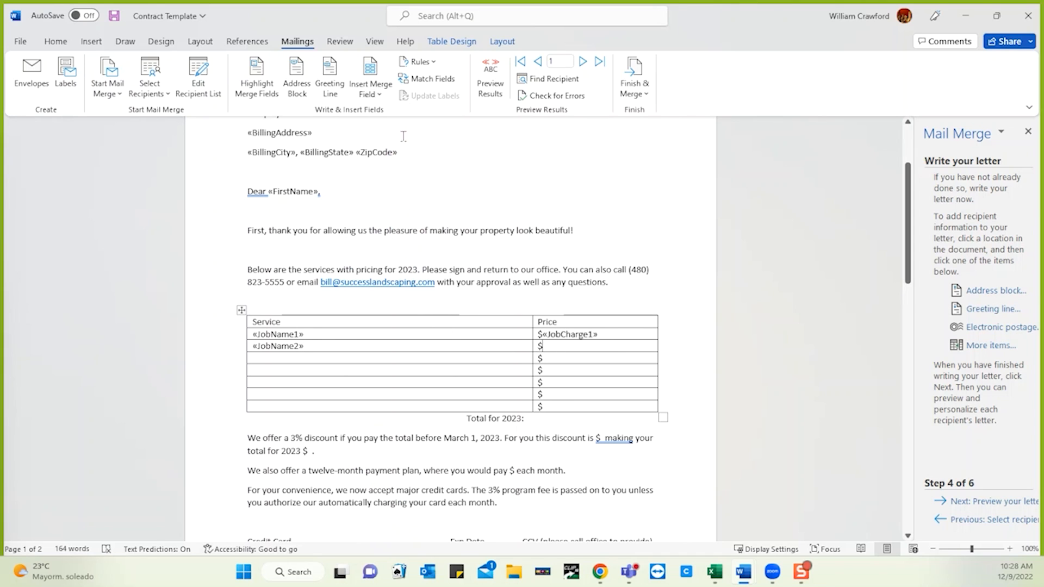
click(379, 94)
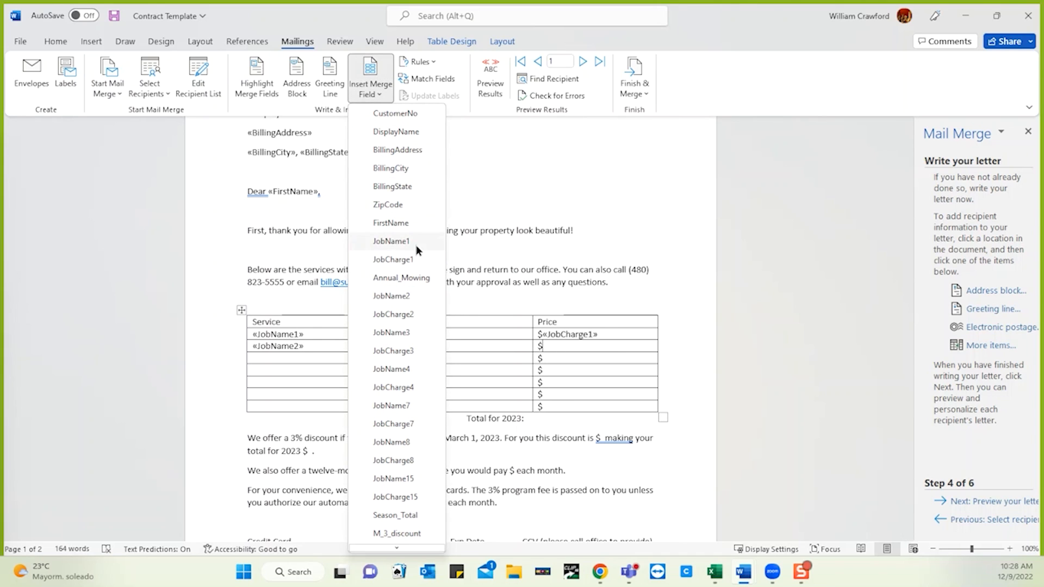
click(398, 315)
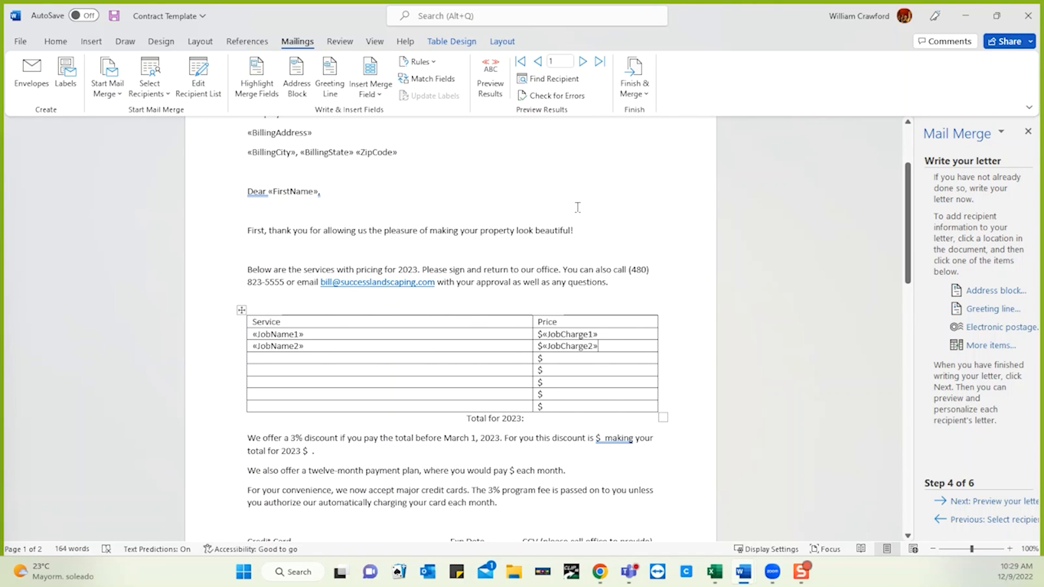
- Preview the merged letters from record 1 through record 9, return to the first record, and turn the preview off
scroll(506, 187, up, 1)
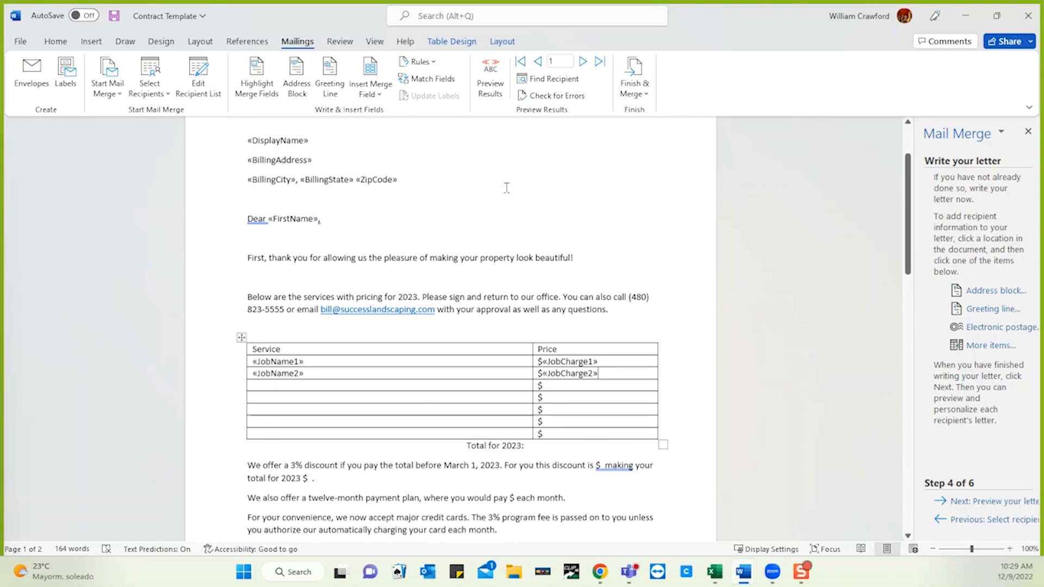
scroll(506, 187, up, 1)
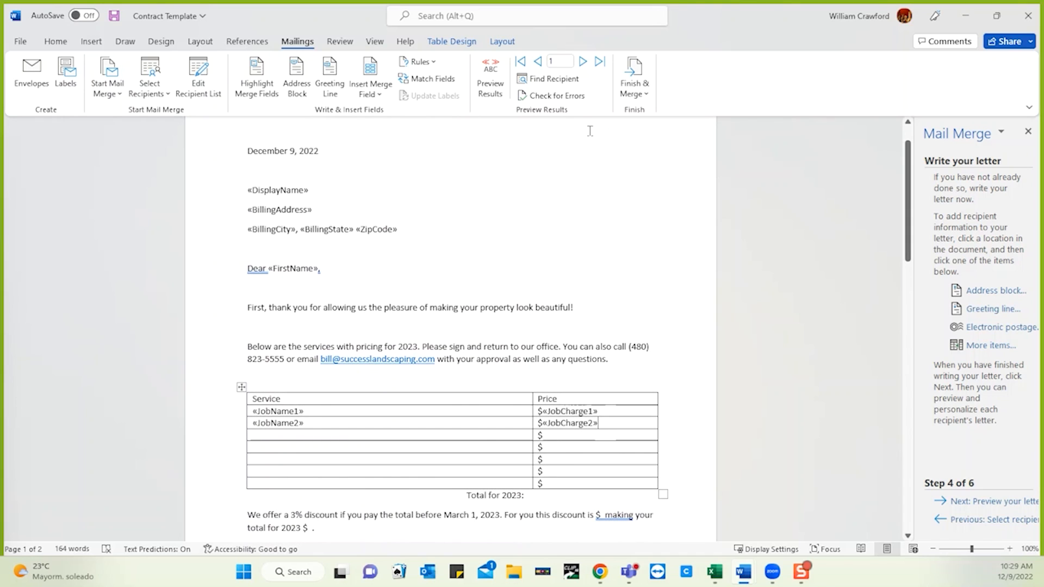
click(490, 68)
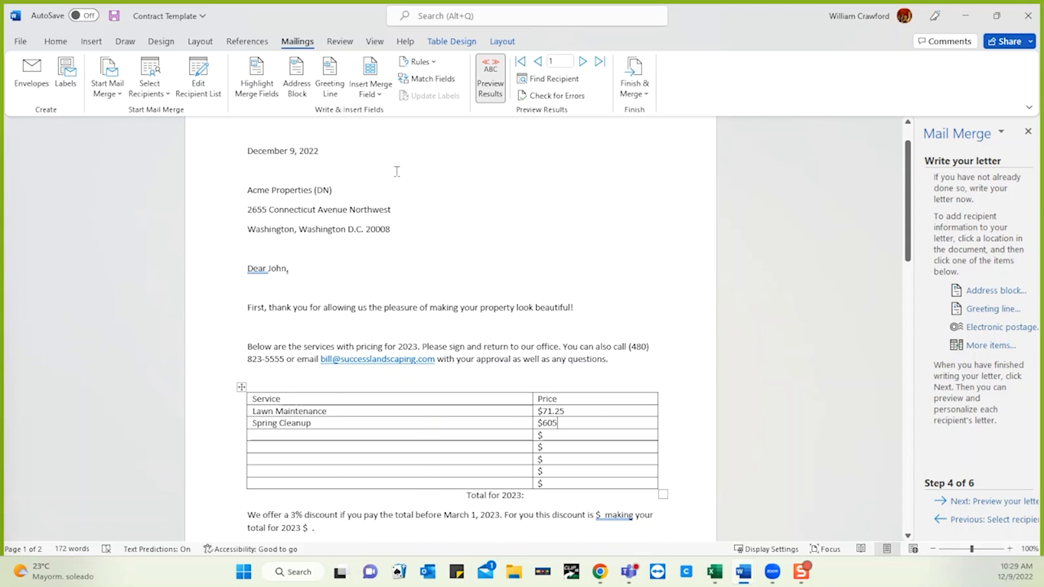
click(582, 62)
click(582, 61)
click(583, 61)
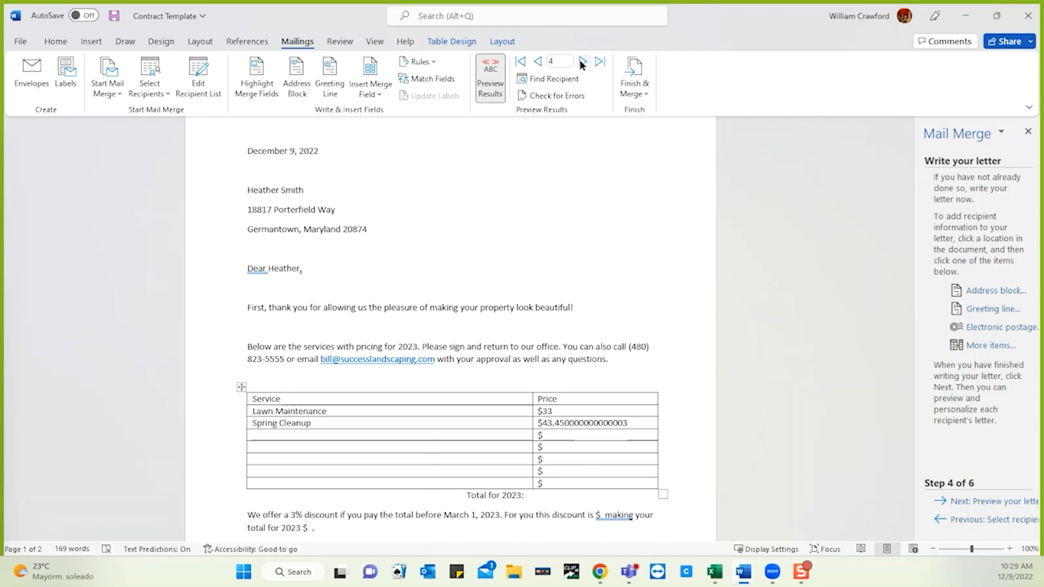
click(582, 61)
click(582, 61)
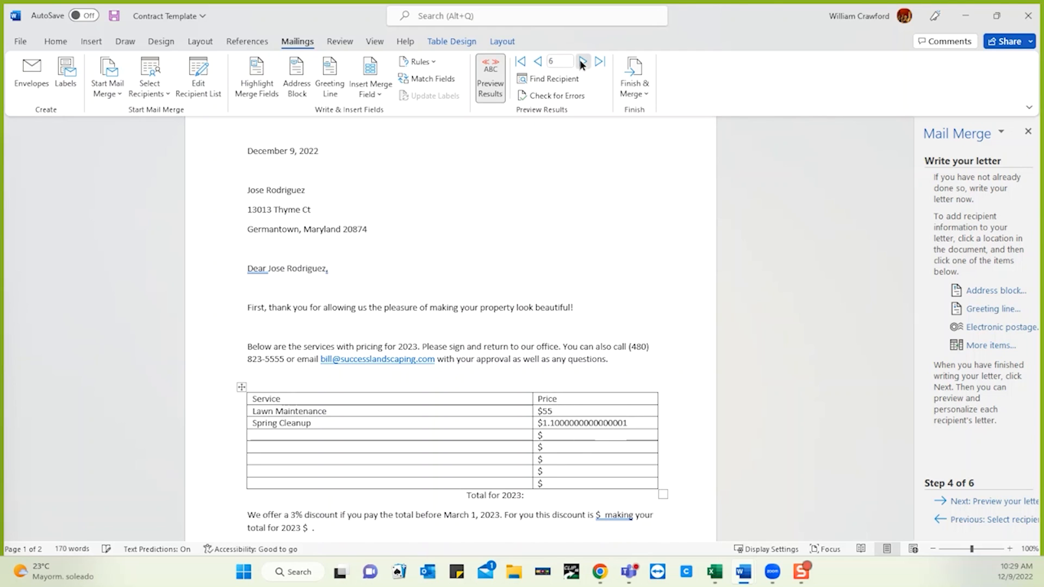
click(582, 61)
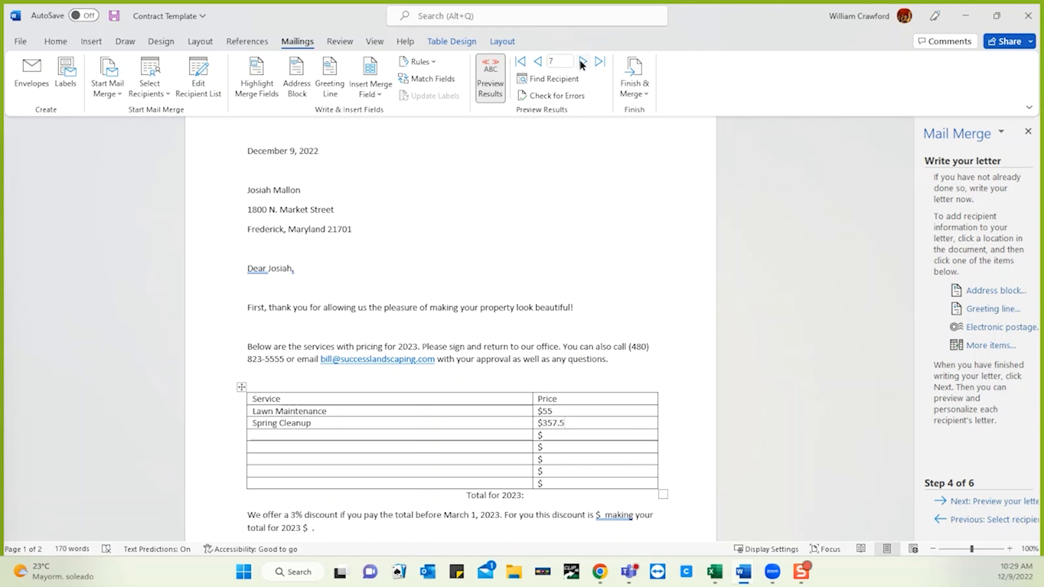
click(582, 61)
click(583, 61)
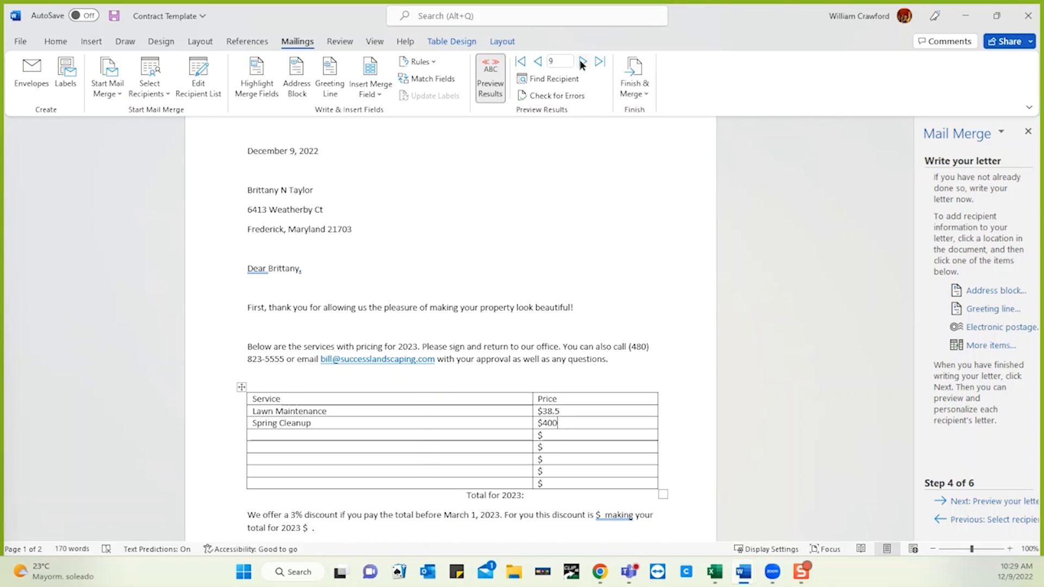
click(521, 62)
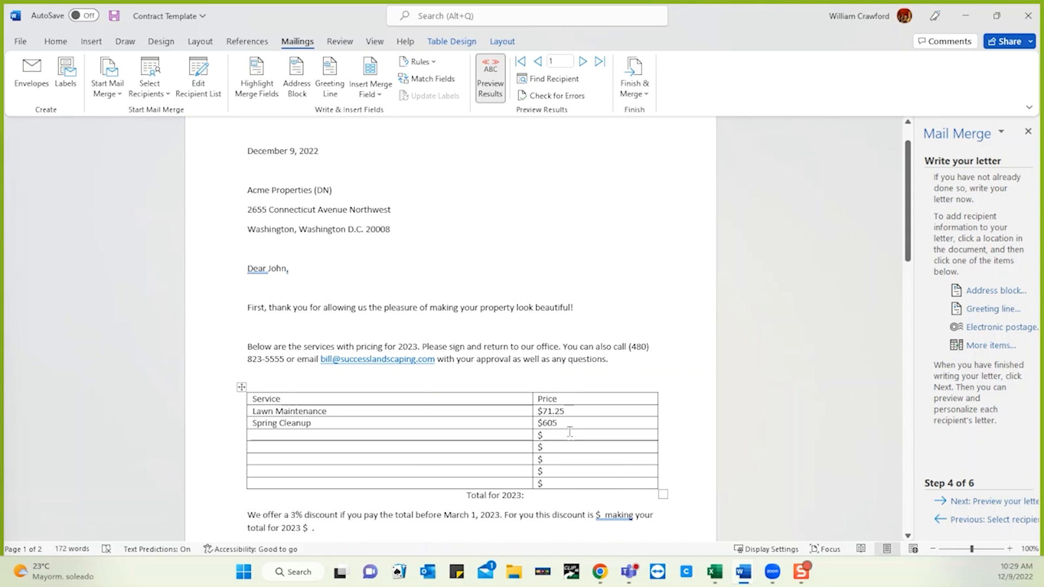
click(490, 81)
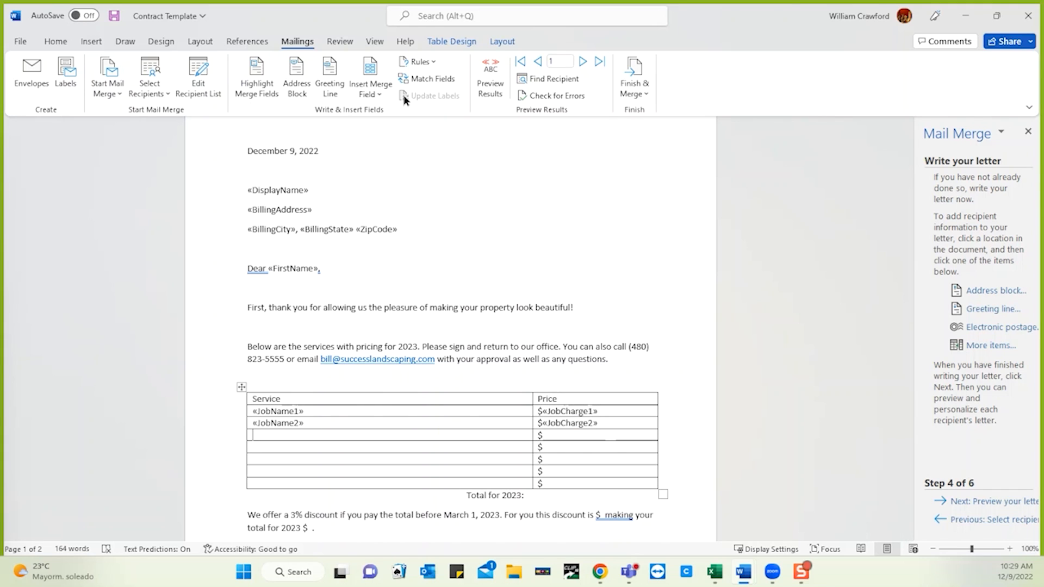
- Fill the third service row with the JobName3 merge field and the JobCharge3 field as its price
click(384, 96)
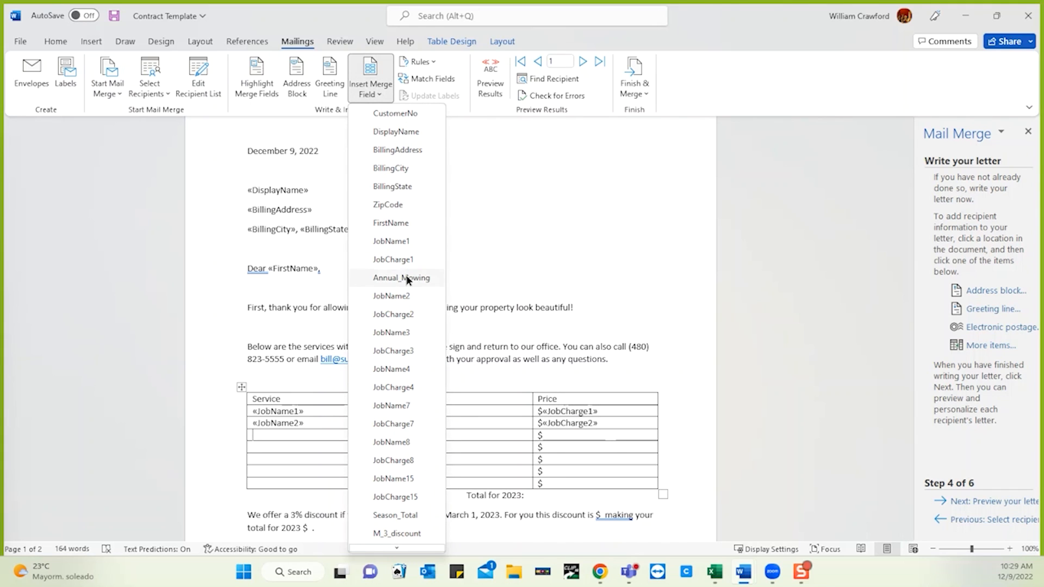
click(394, 332)
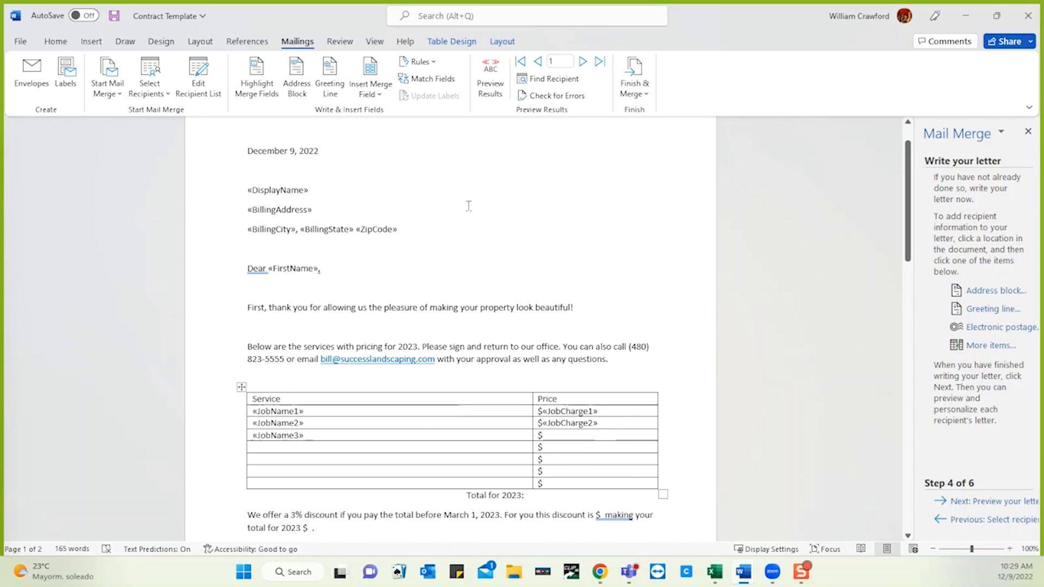
click(381, 97)
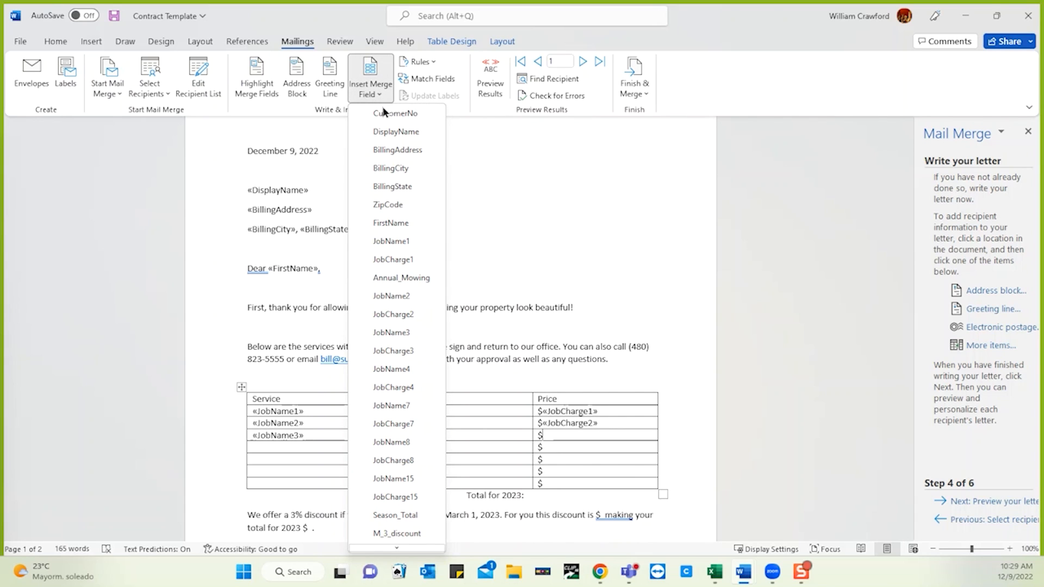
click(402, 350)
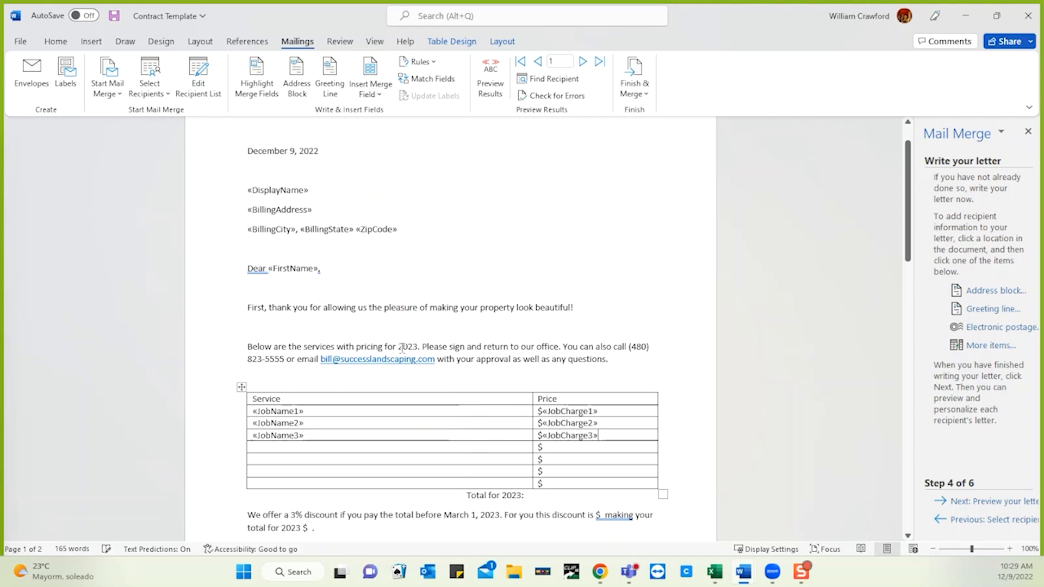
- Insert the M_3_discount merge field after the dollar sign in the 3% discount sentence
click(587, 285)
scroll(588, 285, down, 2)
scroll(587, 286, down, 2)
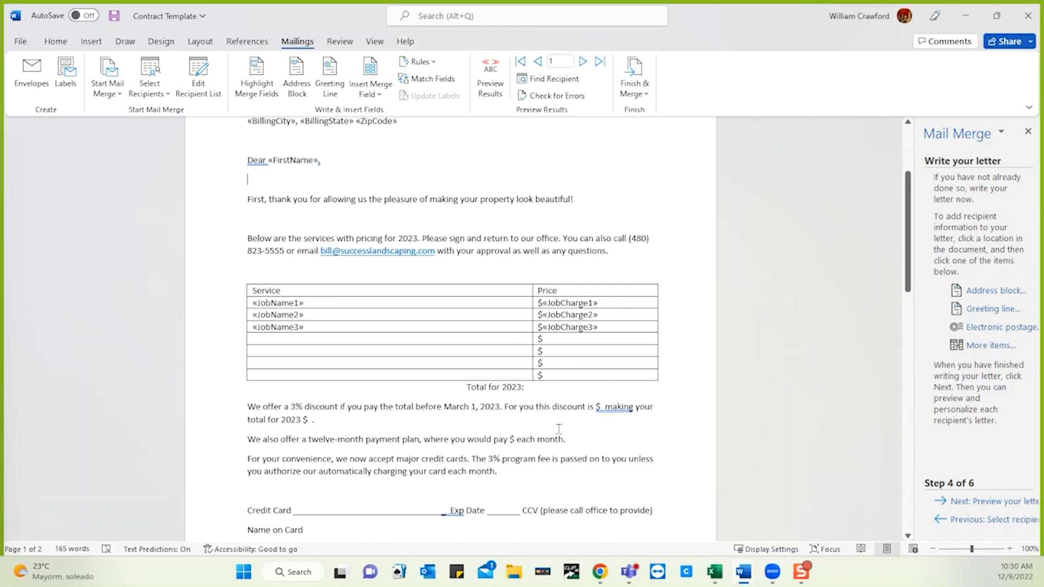
click(598, 411)
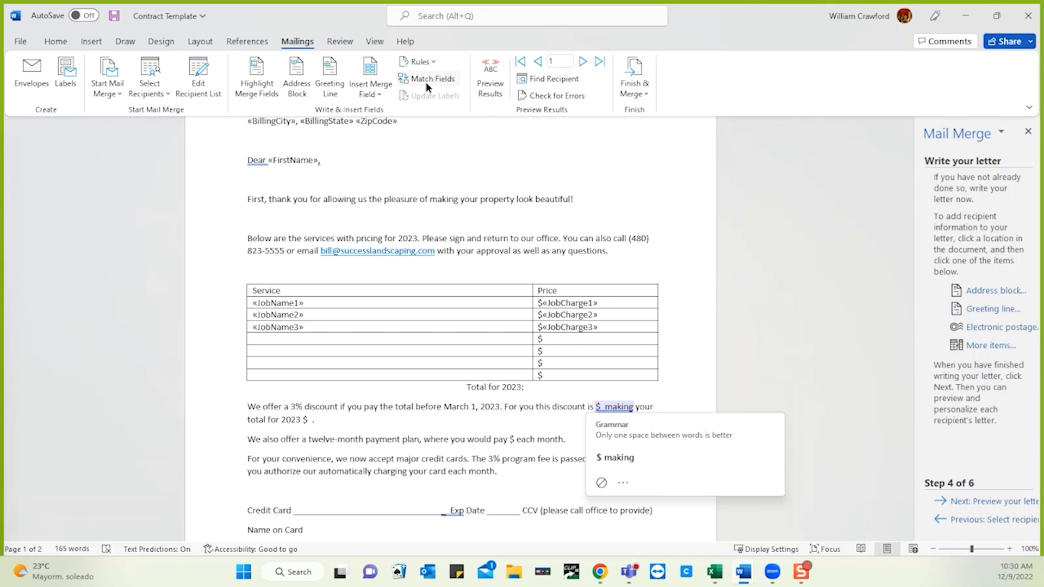
click(379, 94)
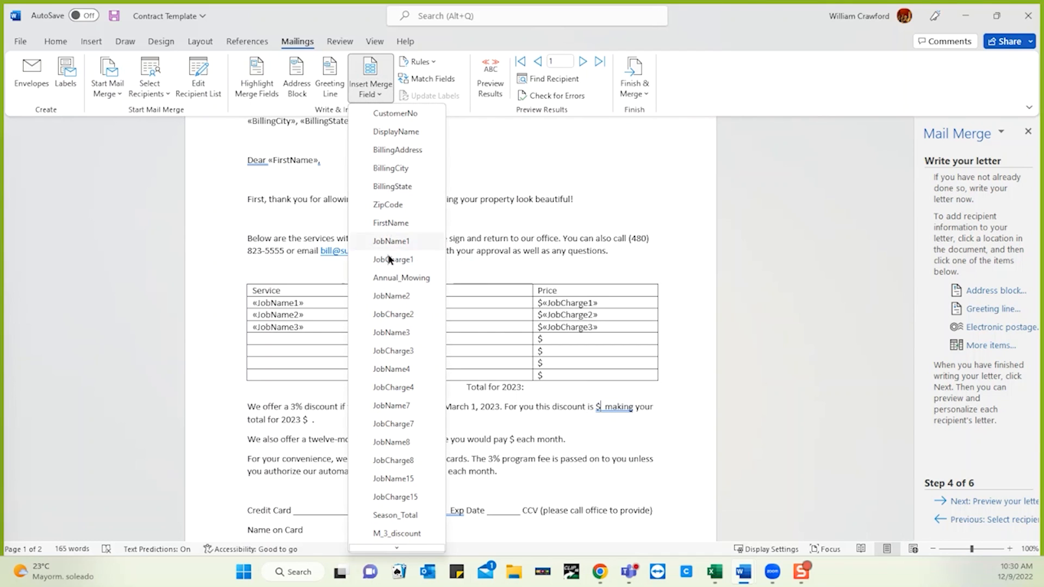
scroll(391, 332, down, 1)
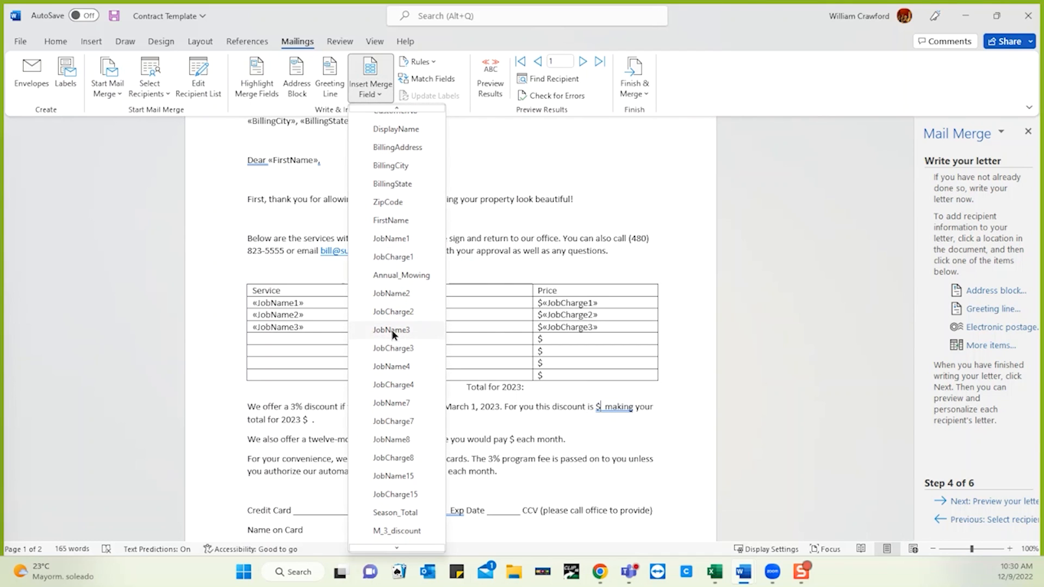
click(394, 523)
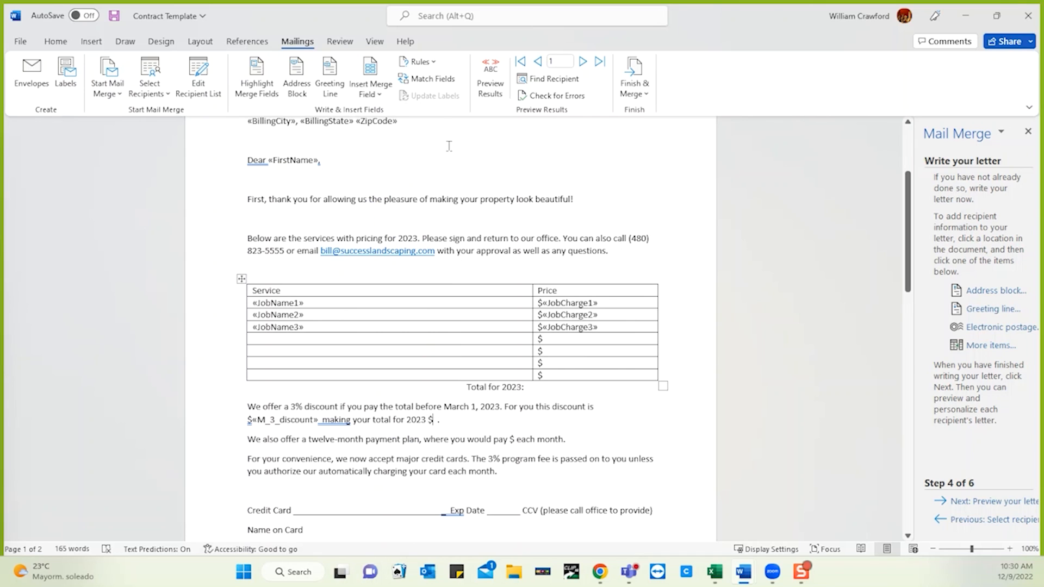
- Insert the Total_after_disc merge field after the dollar sign that follows "making your total for 2023"
click(380, 90)
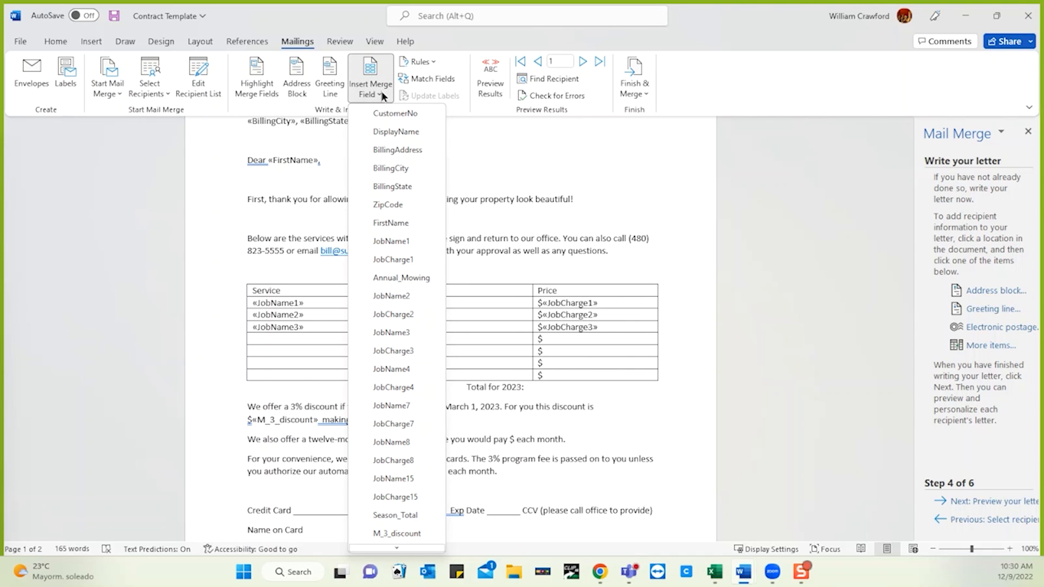
scroll(387, 390, down, 1)
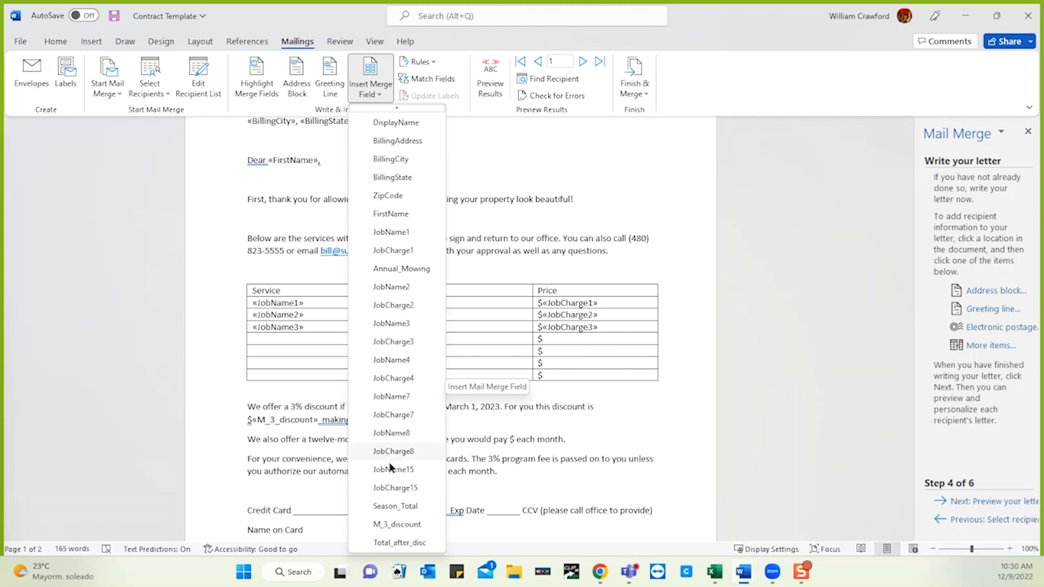
click(400, 543)
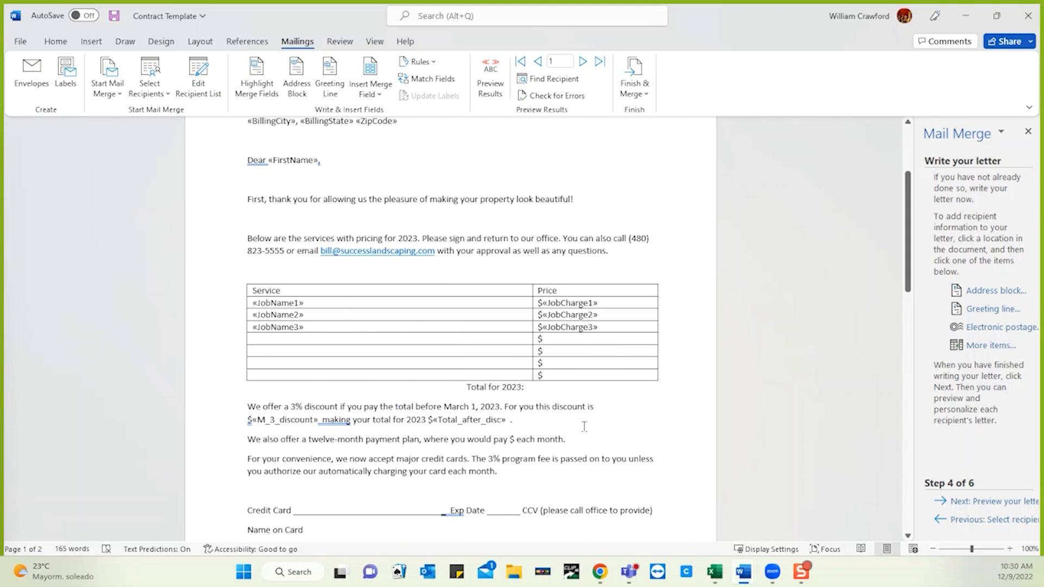
- Preview the merged values and delete the discount amount together with its dollar sign from the 3% discount sentence
click(488, 79)
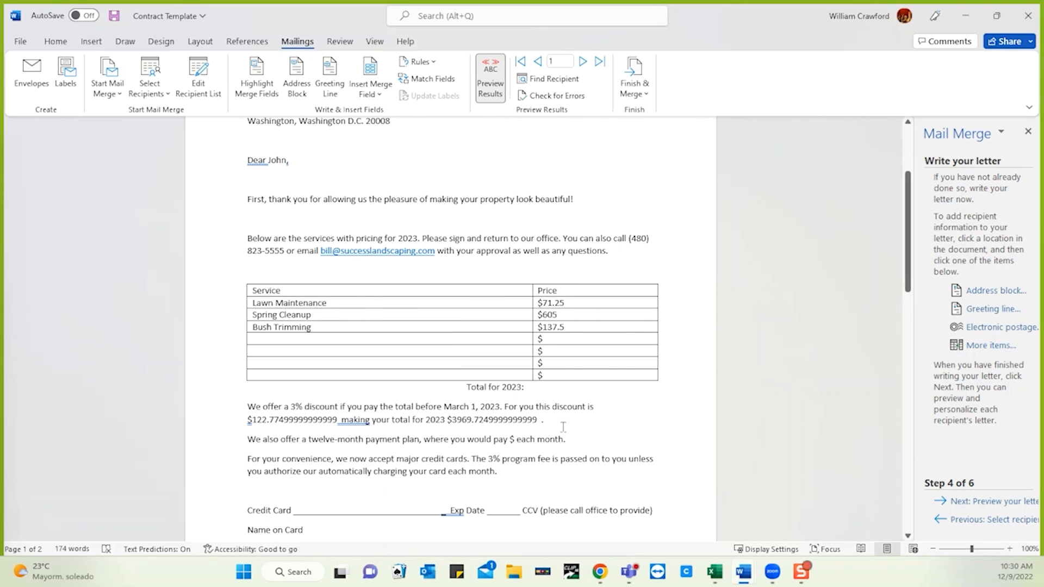
drag(371, 420, 338, 420)
click(338, 420)
key(shift+Home)
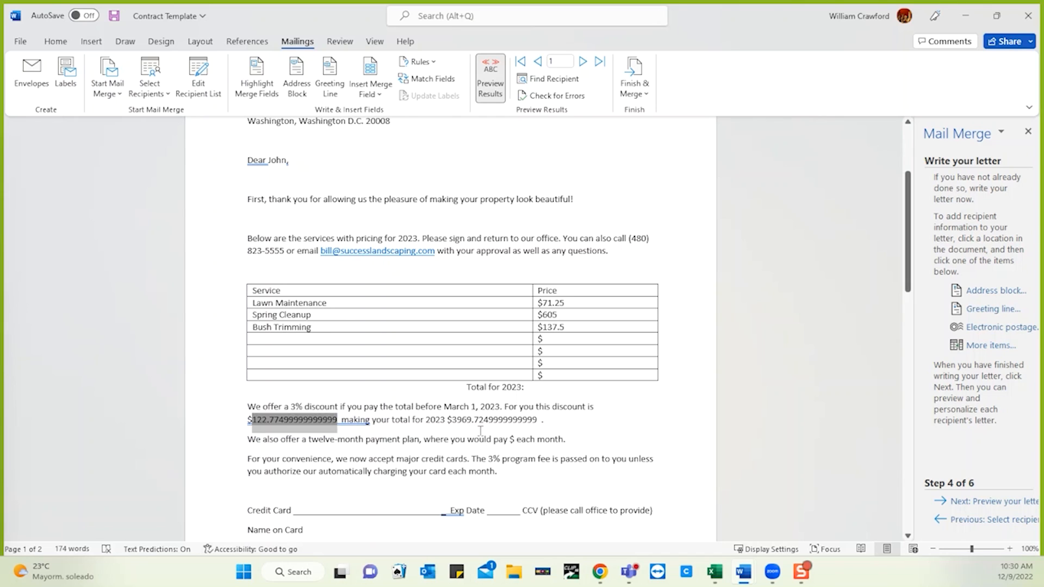
key(BackSpace)
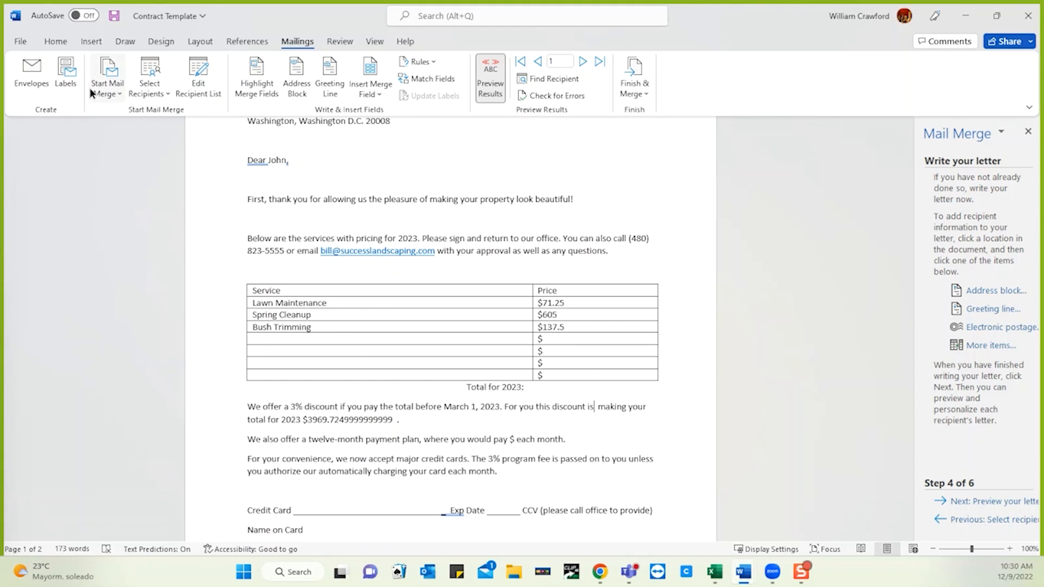
- Undo the deletion of the discount amount and its dollar sign in the 3% discount sentence
click(20, 42)
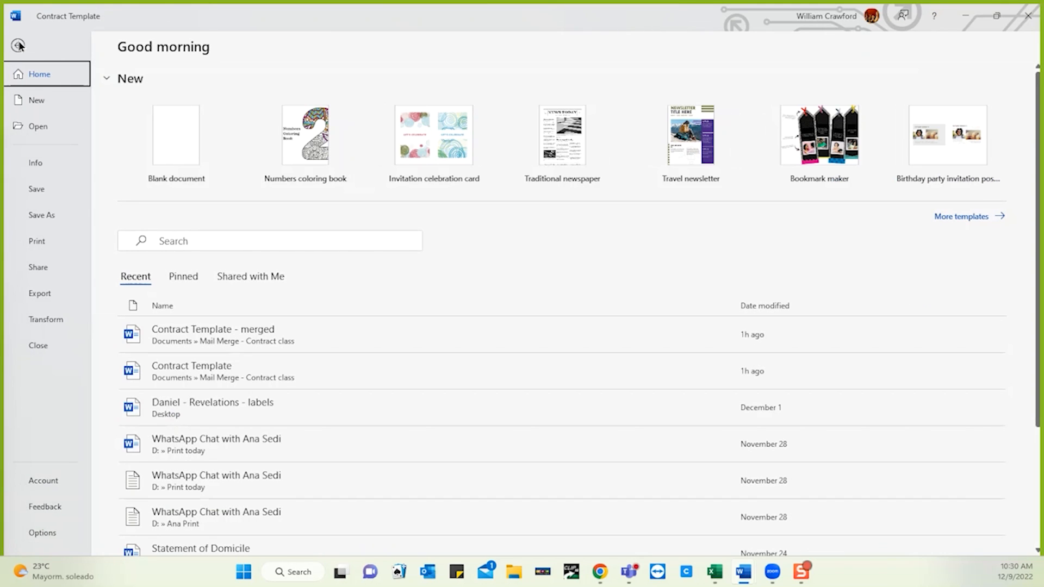
click(19, 46)
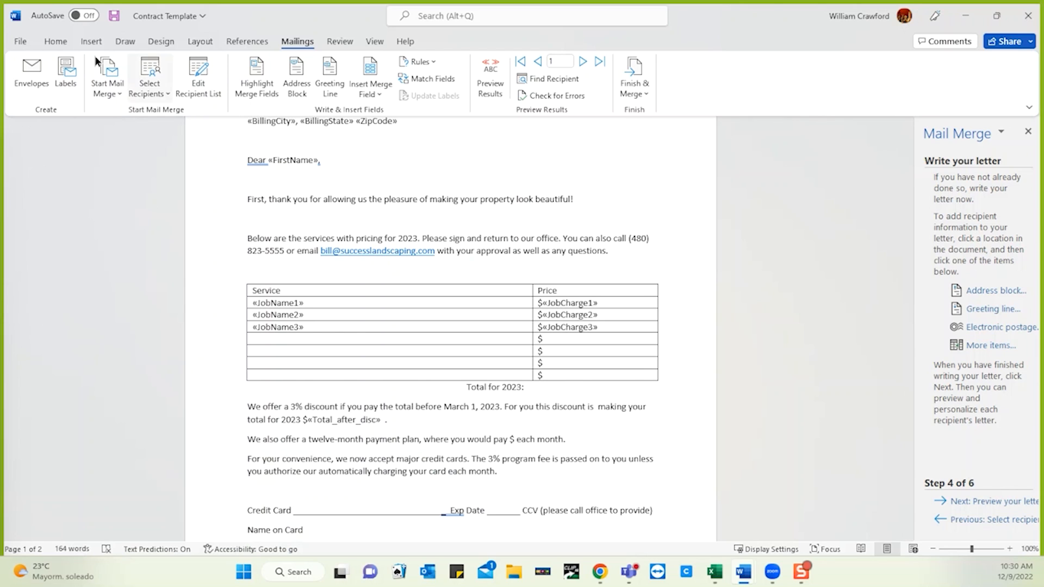
click(54, 40)
click(22, 60)
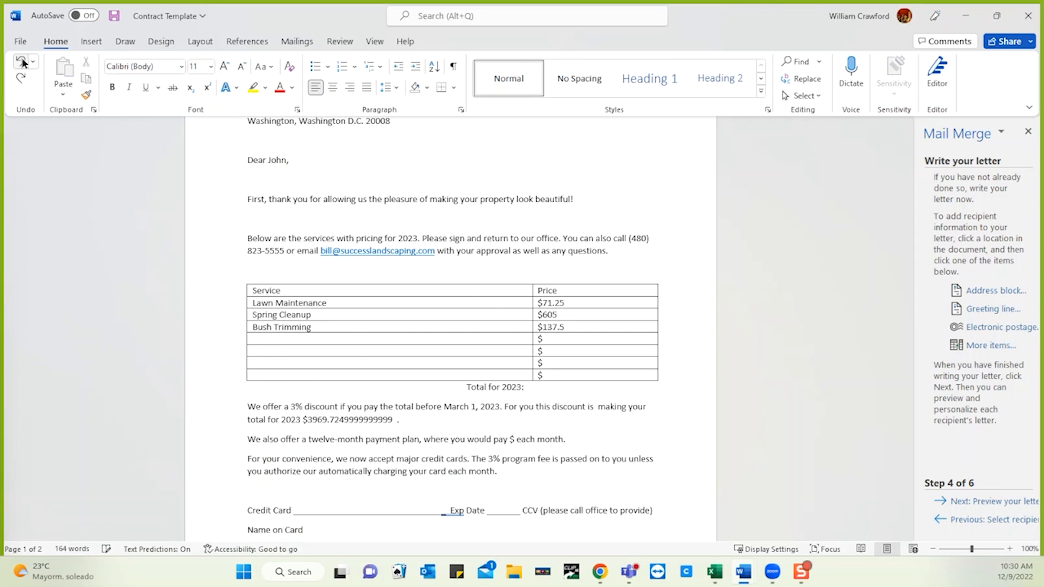
click(22, 57)
click(22, 58)
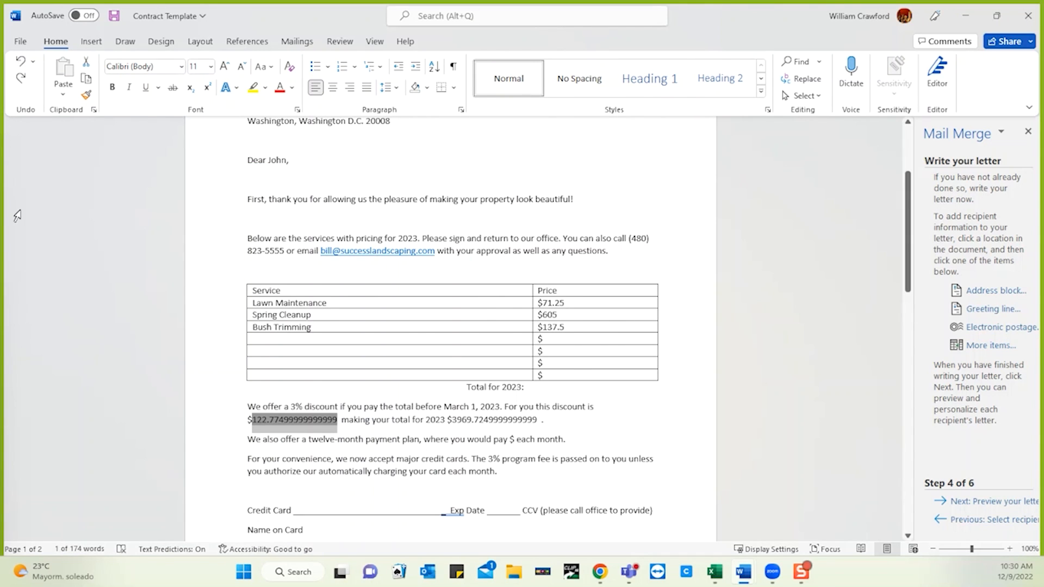
right_click(275, 220)
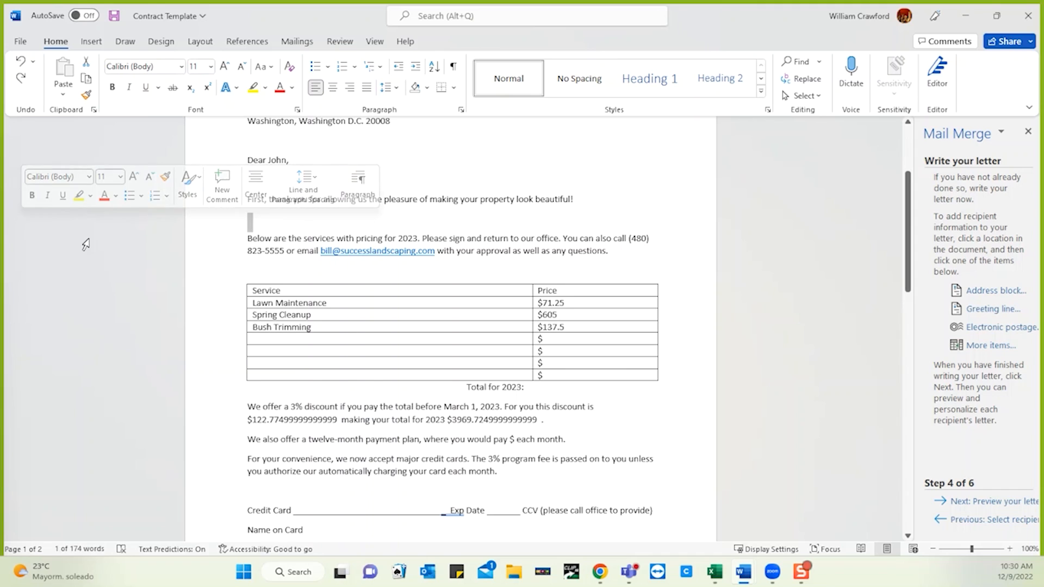
click(273, 221)
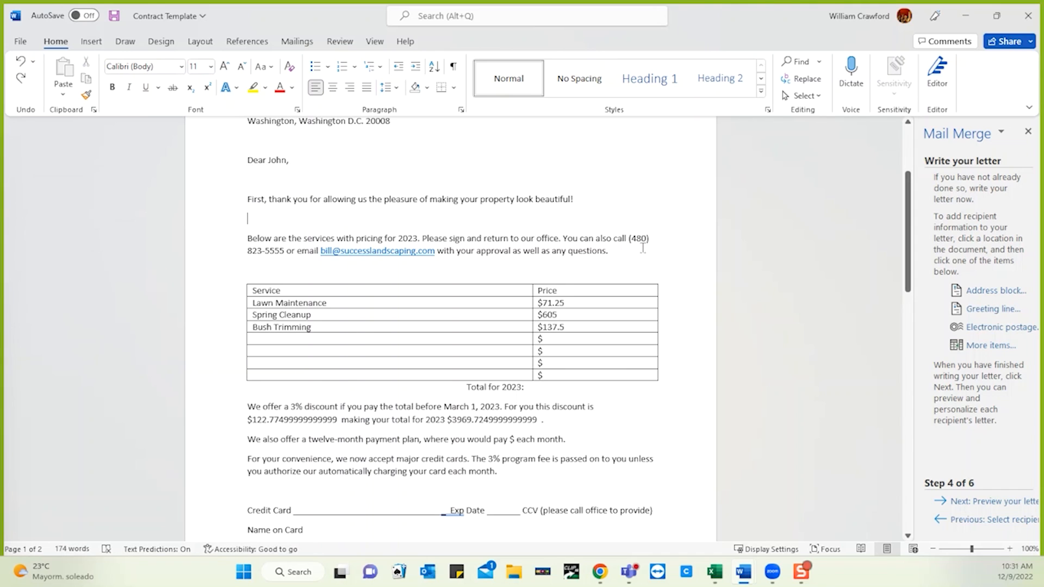
- Advance the mail merge to its final stage and merge all records into a new document of individual letters
click(411, 338)
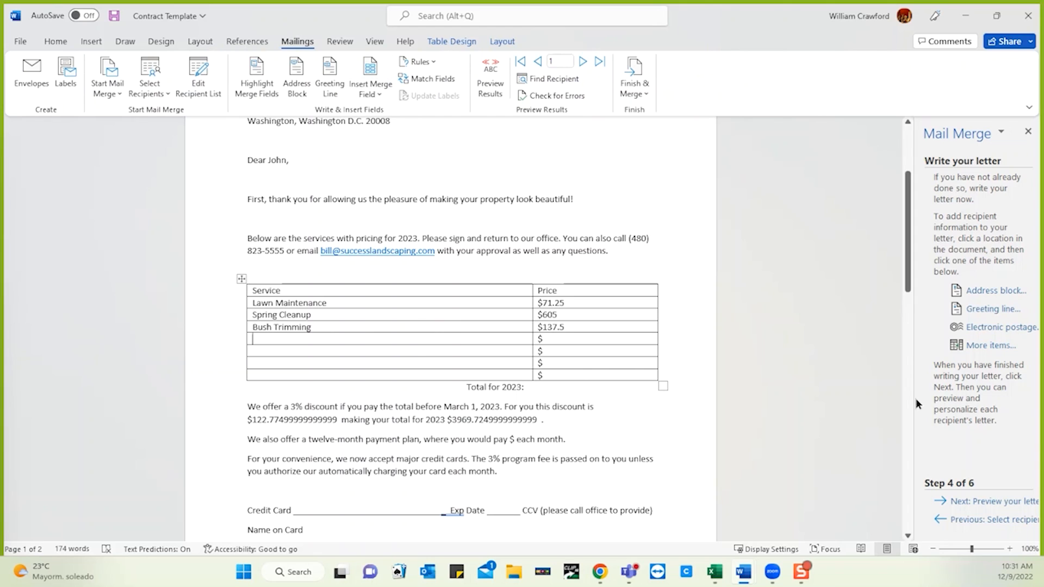
click(986, 501)
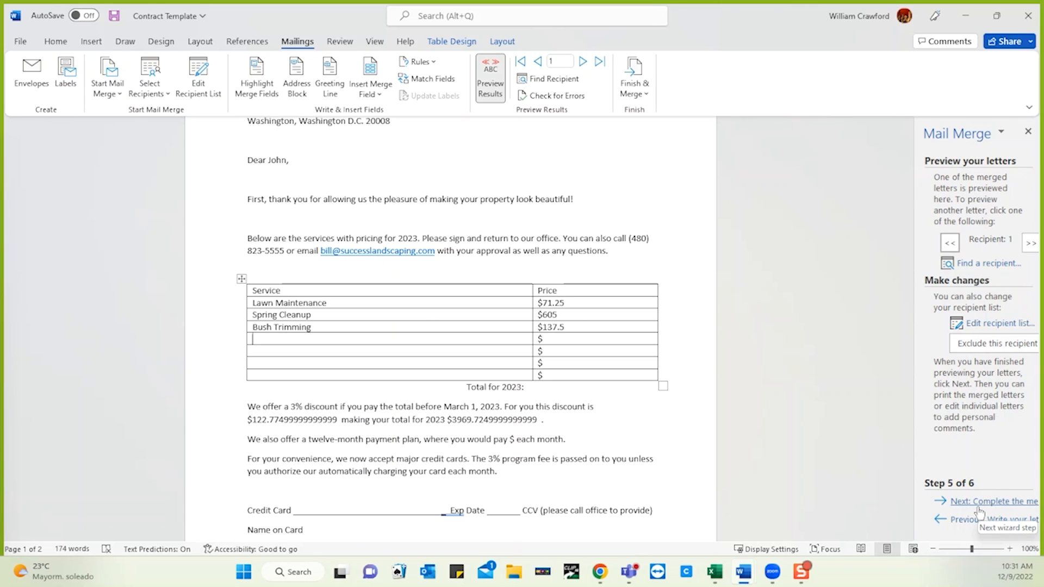
click(977, 508)
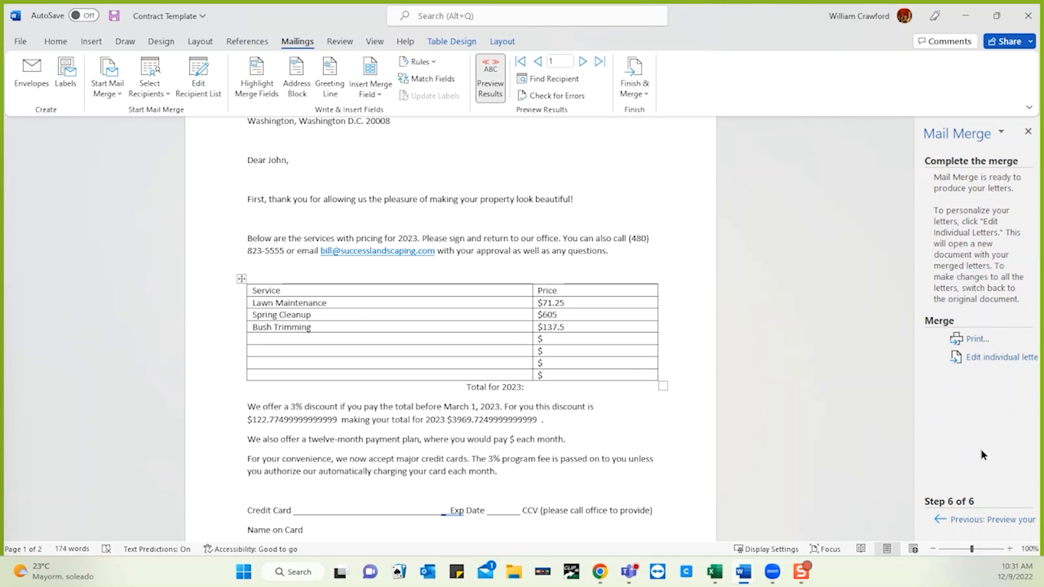
click(978, 358)
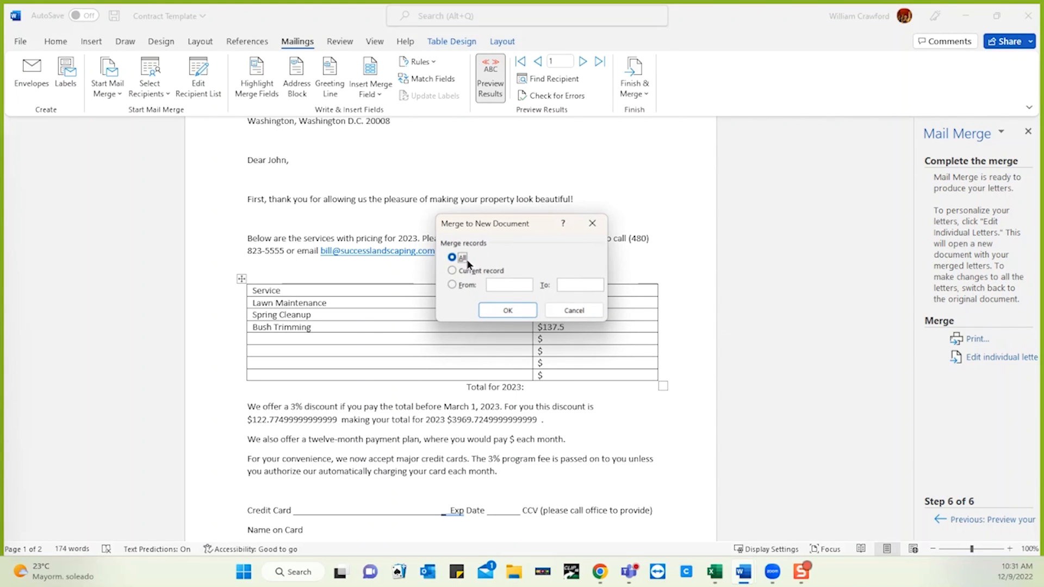
click(494, 309)
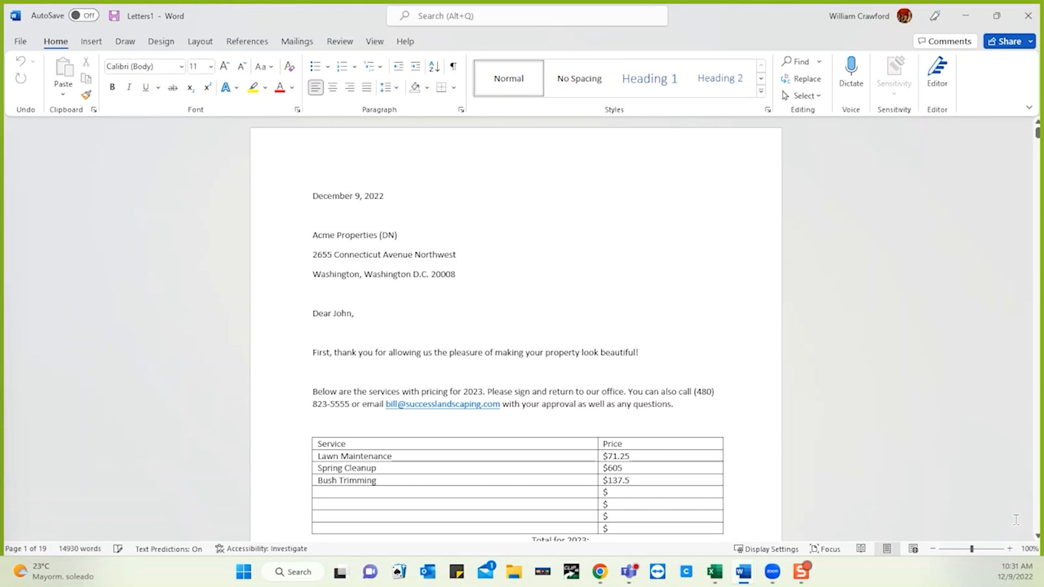
- Try deleting the five empty rows below Spring Cleanup in the service table of the page 5 letter, and undo the deletion
scroll(1038, 530, down, 15)
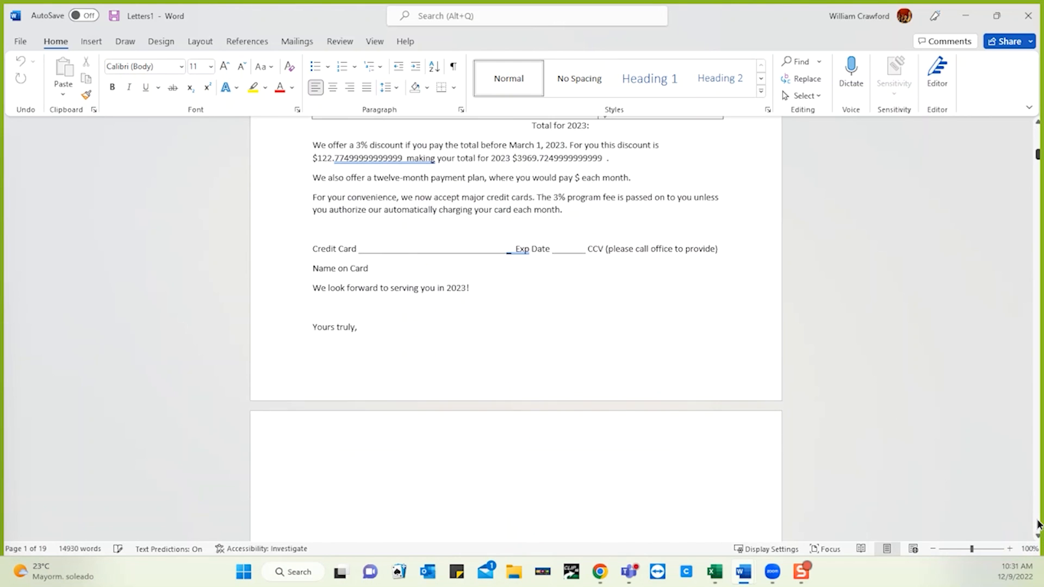
scroll(1038, 525, down, 20)
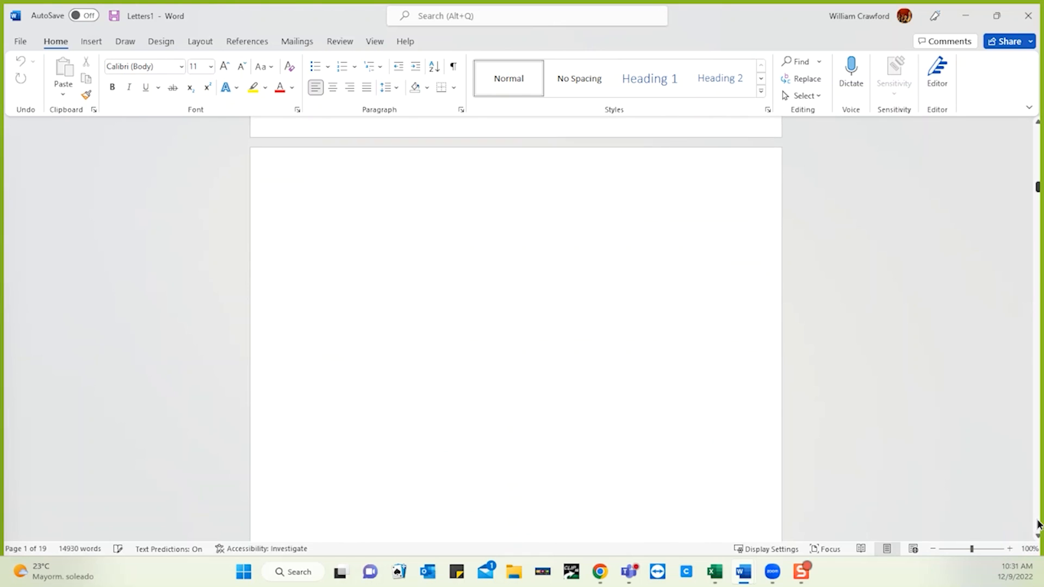
scroll(1038, 524, down, 15)
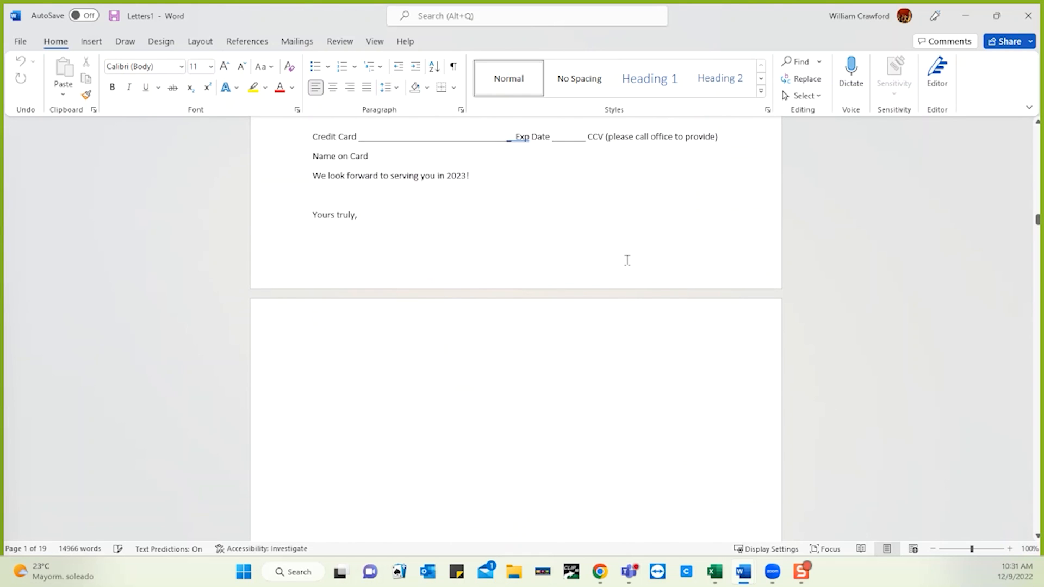
scroll(626, 260, up, 8)
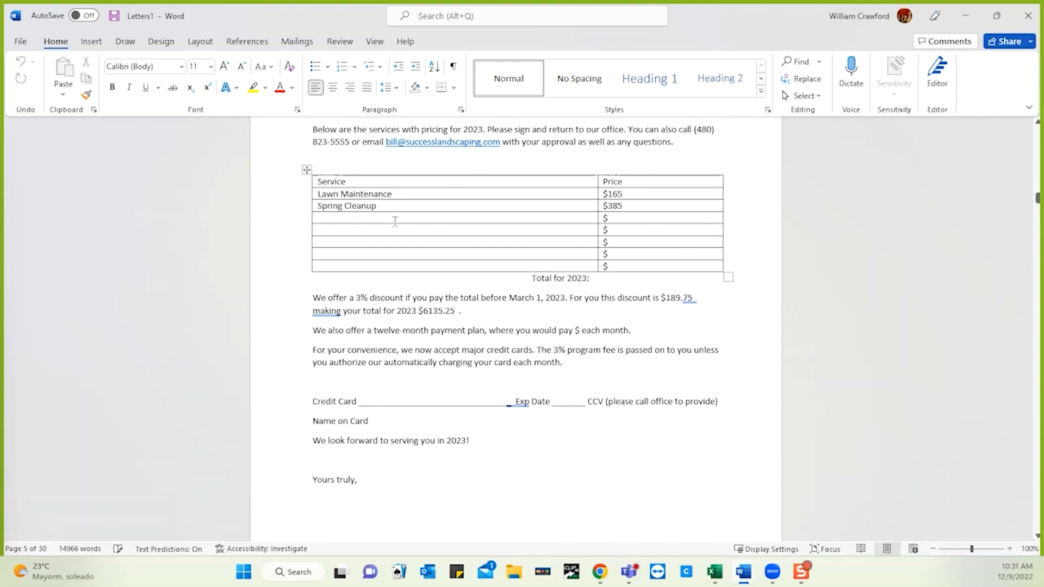
click(395, 219)
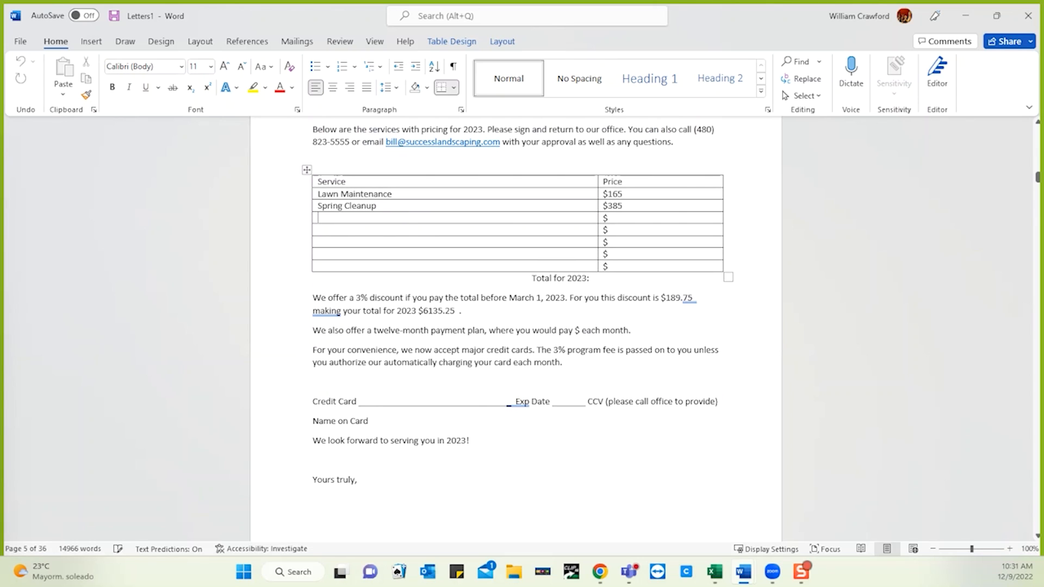
key(shift+Down)
key(shift+Right)
key(shift+Down)
key(shift+Down)
key(shift+Down)
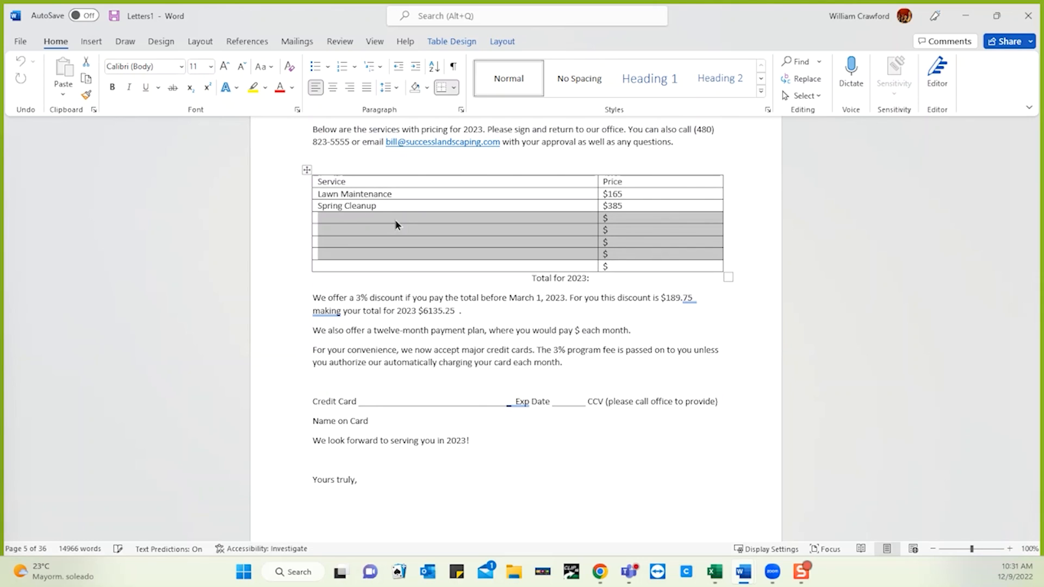
right_click(396, 221)
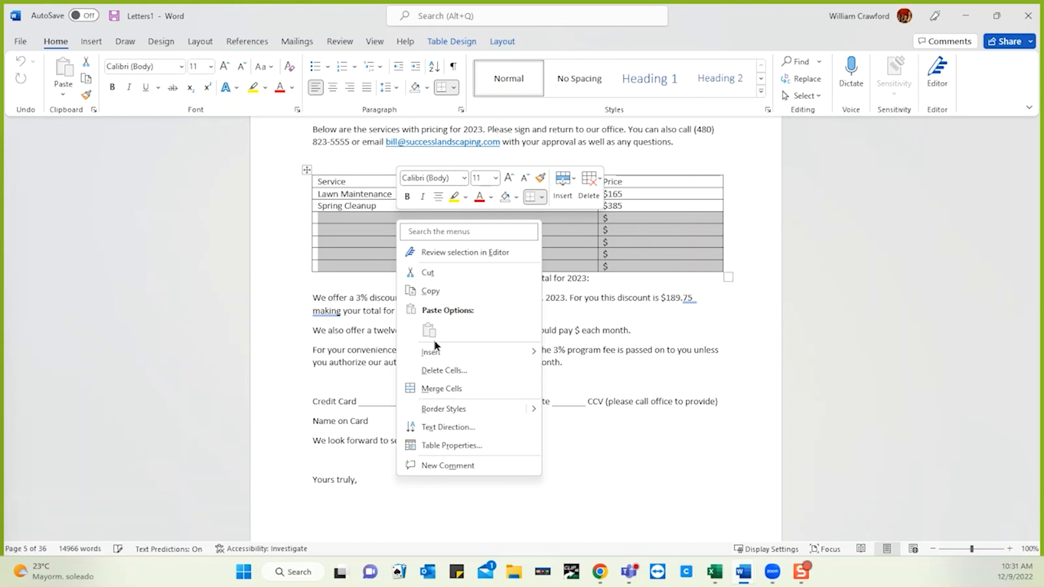
click(438, 370)
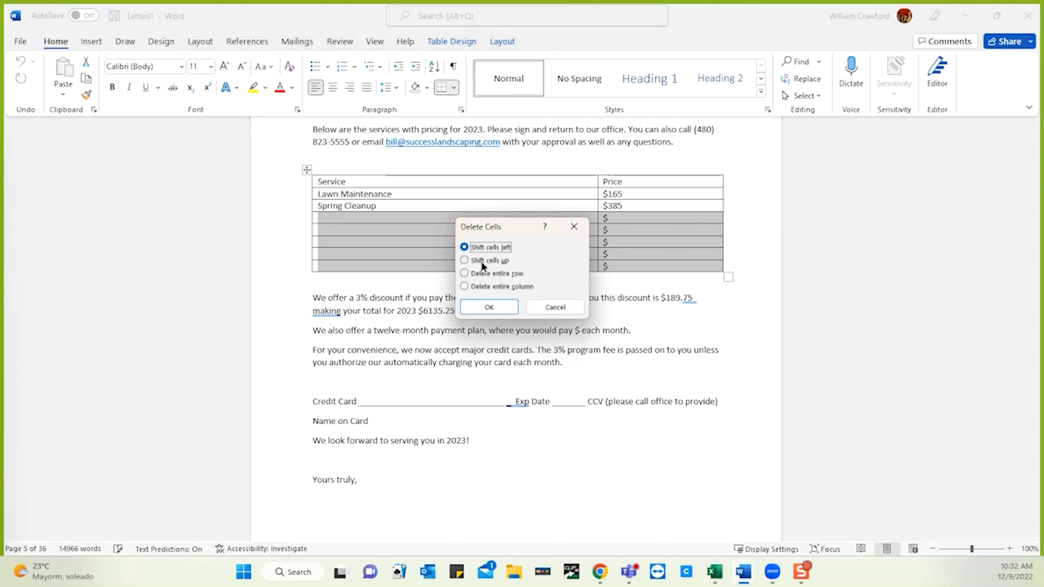
click(485, 302)
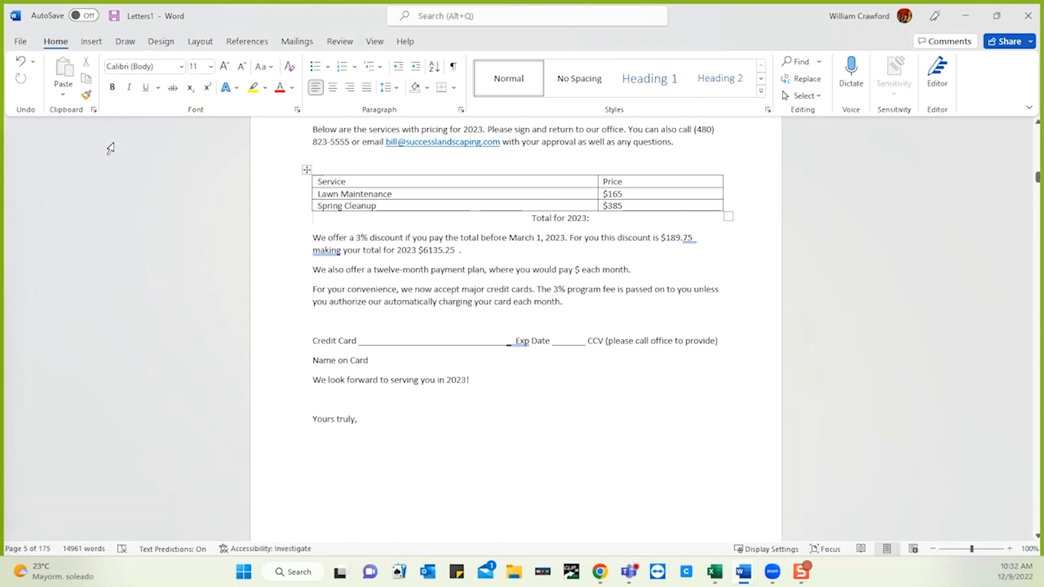
click(17, 64)
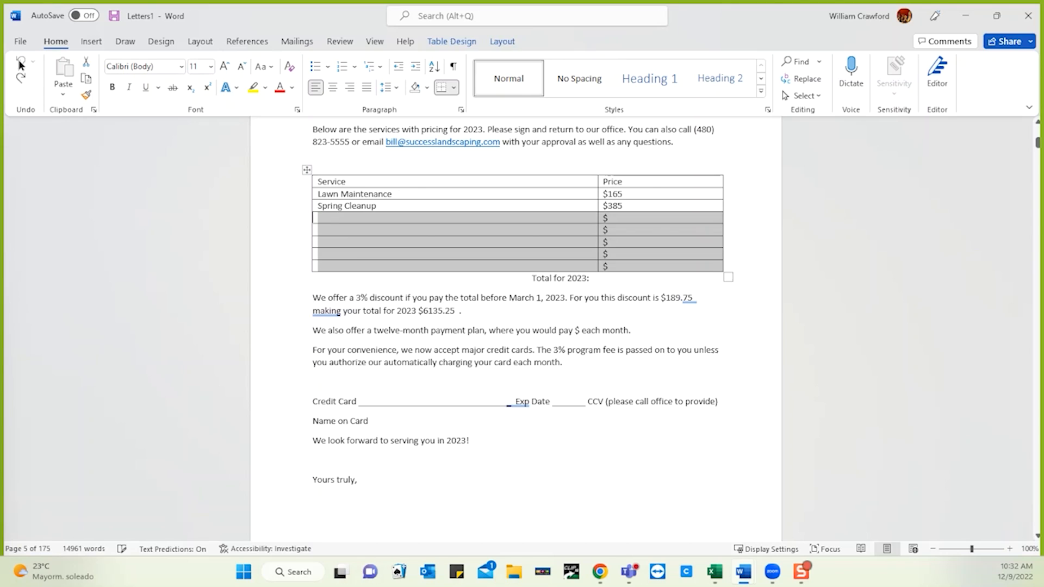
click(339, 220)
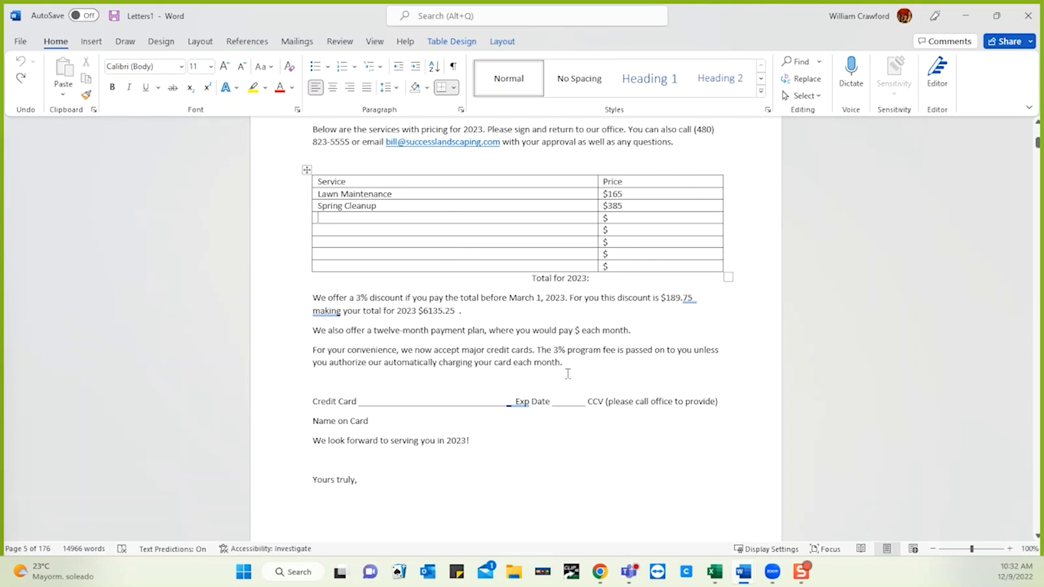
- Switch to the edited MergeReport workbook in Excel and examine the row 2 formulas for Season Total, 3% discount and Total after disc
click(712, 570)
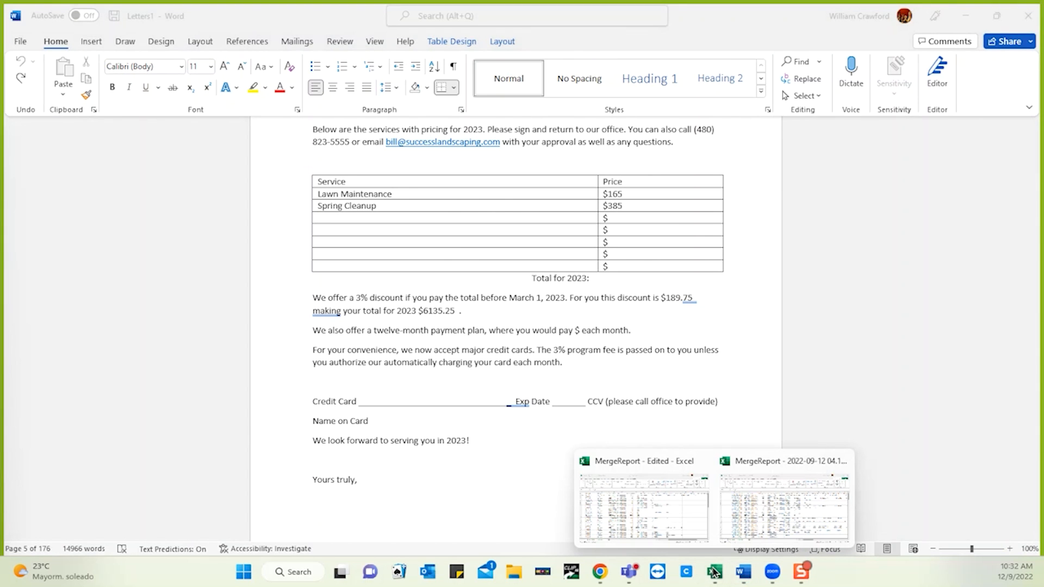
click(775, 487)
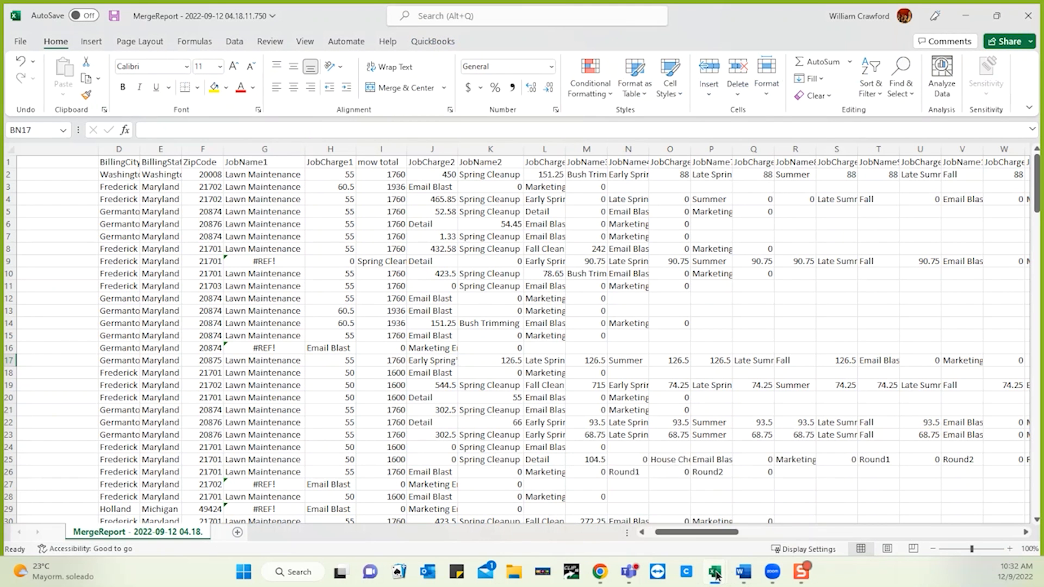
click(659, 503)
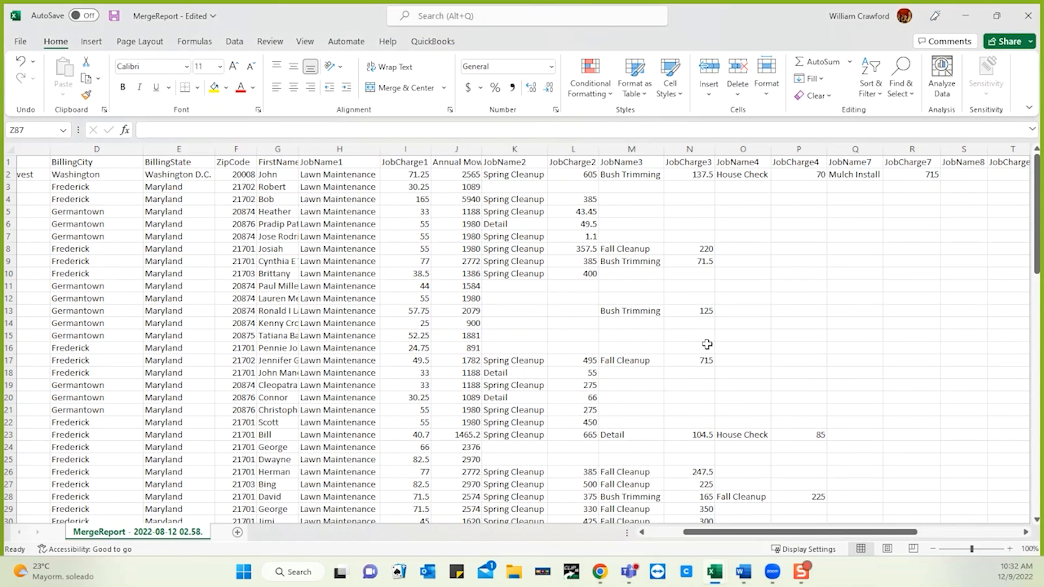
scroll(770, 294, right, 3)
scroll(770, 293, right, 3)
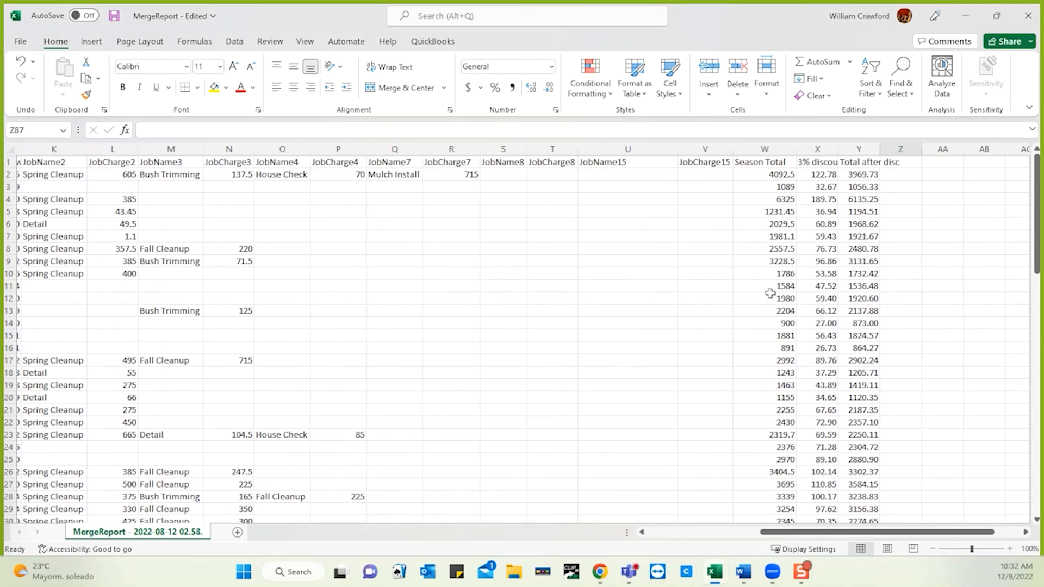
click(753, 172)
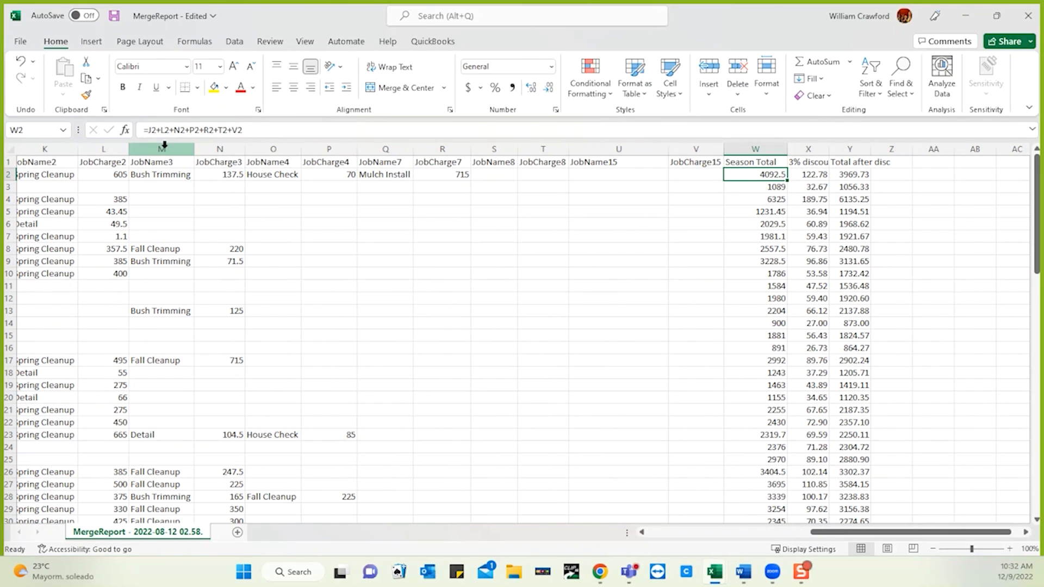
click(810, 174)
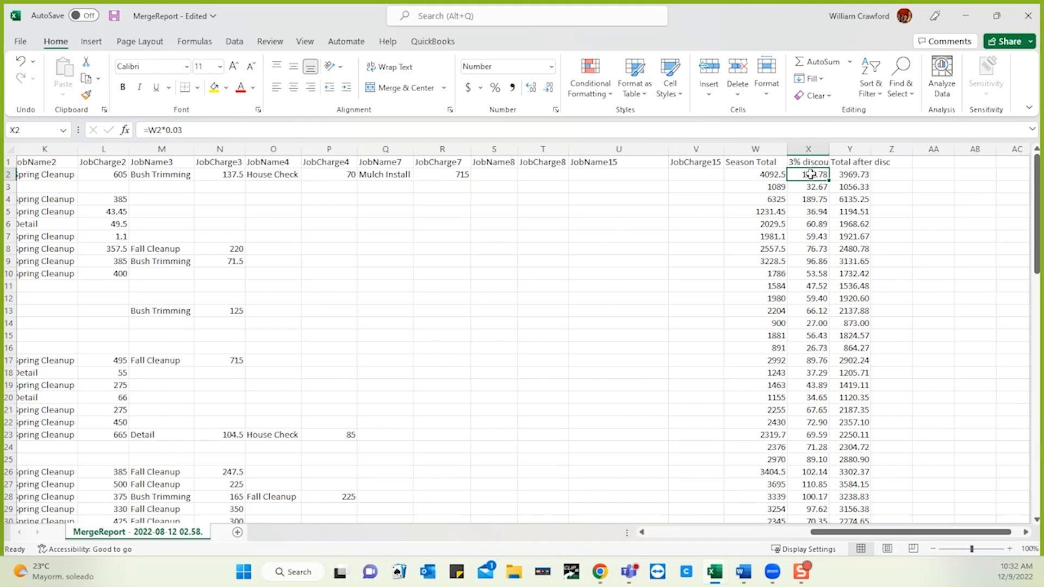
click(853, 174)
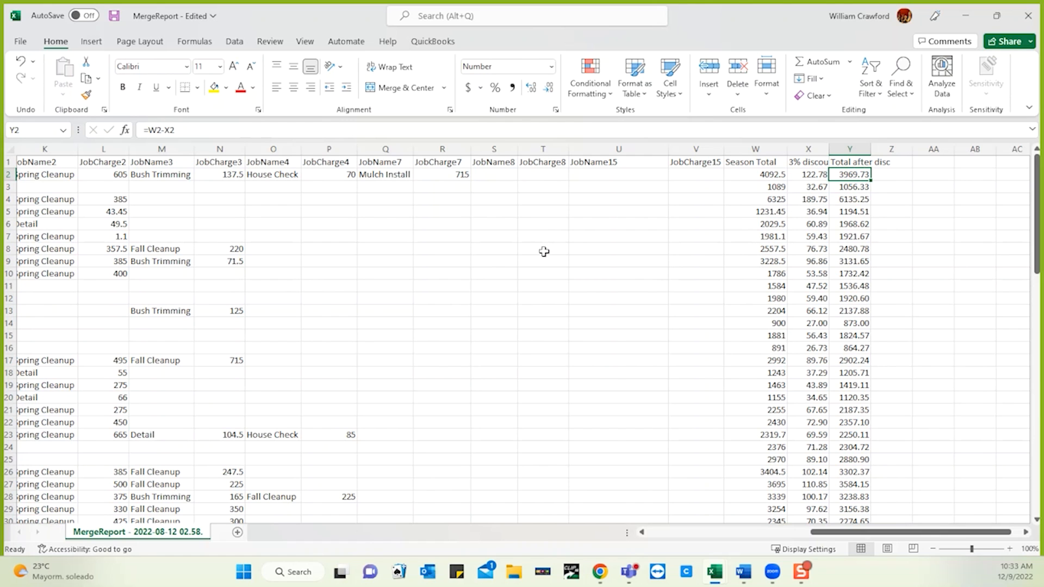
scroll(544, 252, left, 2)
scroll(544, 252, left, 4)
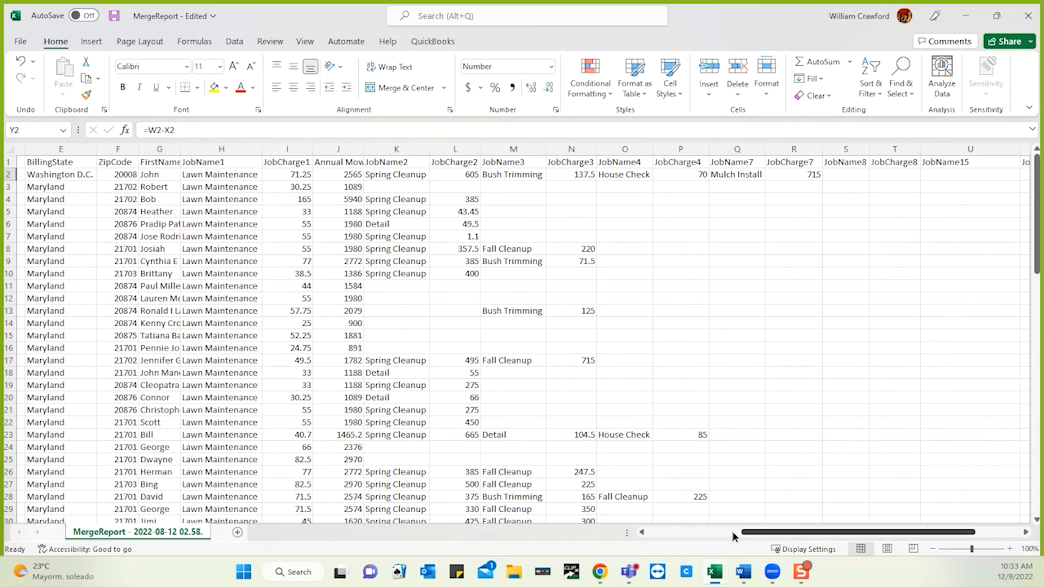
- Switch back to the merged Letters1 document in Word, and minimize the open Word and Excel windows to reach the browser
mouse_move(740, 571)
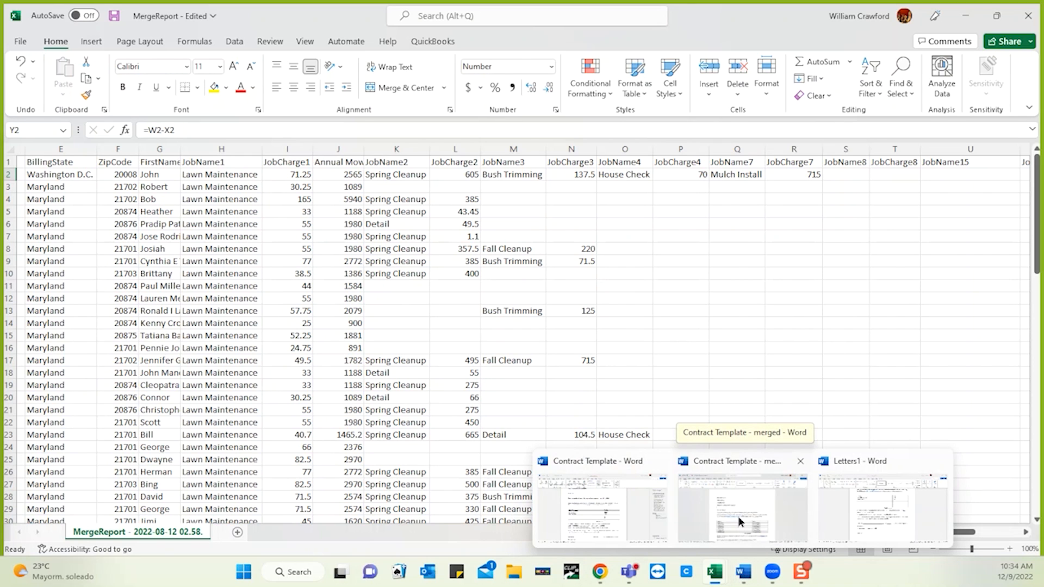
click(833, 518)
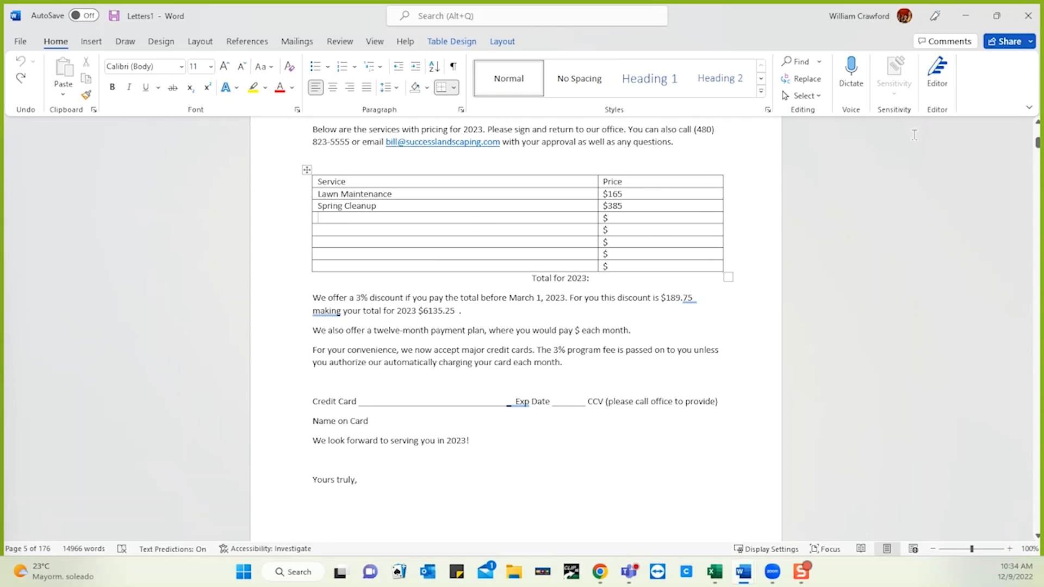
click(965, 17)
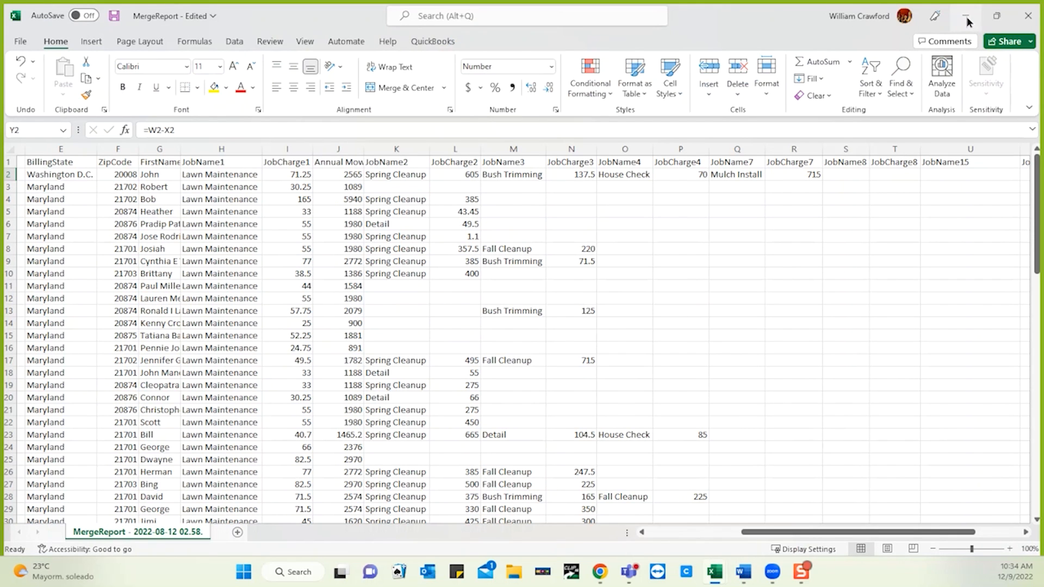
click(966, 20)
click(967, 19)
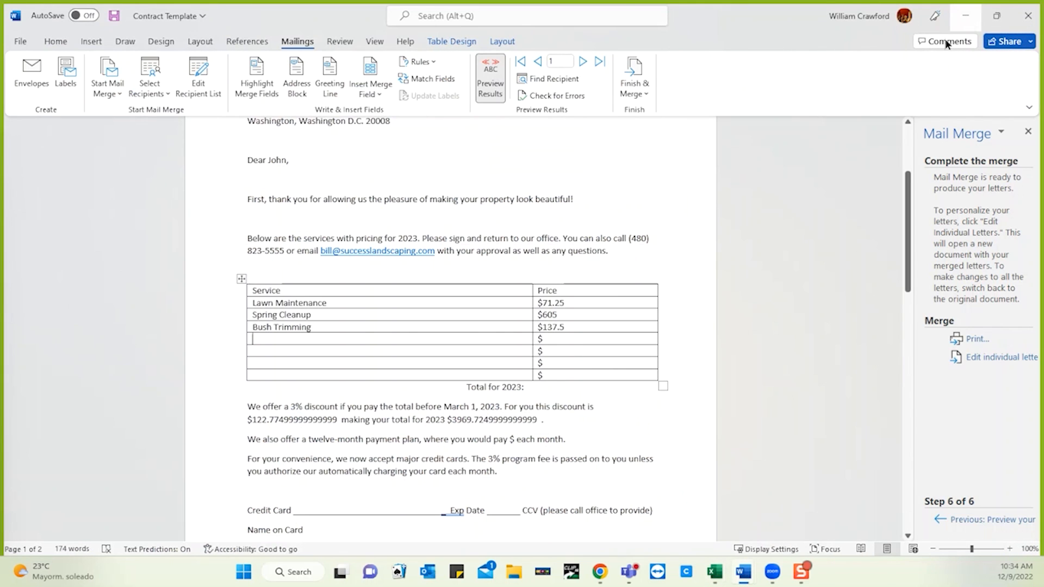
click(961, 18)
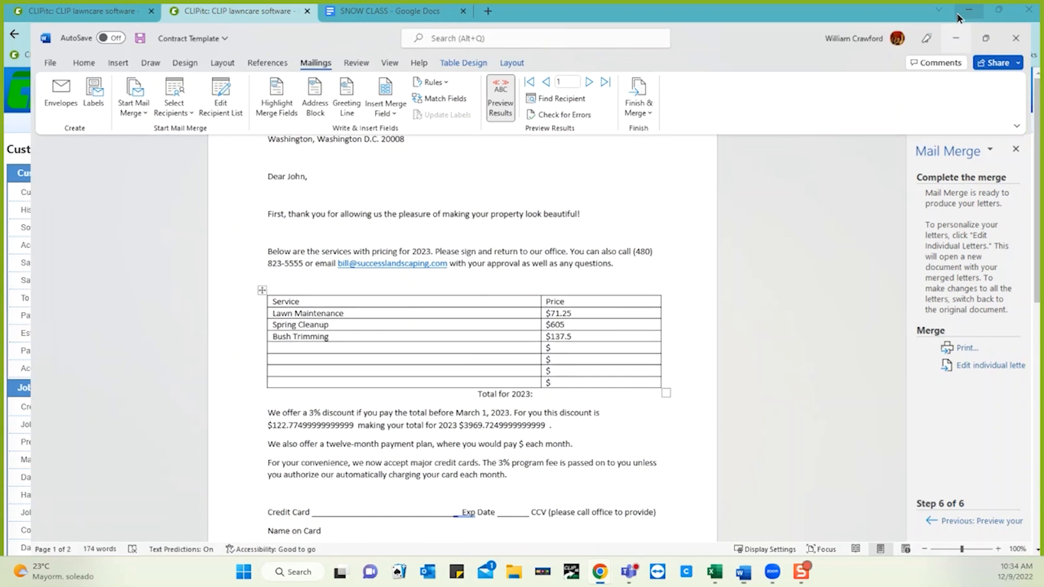
- Minimize the contract template, close the Merge format email window, and start a new custom report view in CLIPitc
click(959, 18)
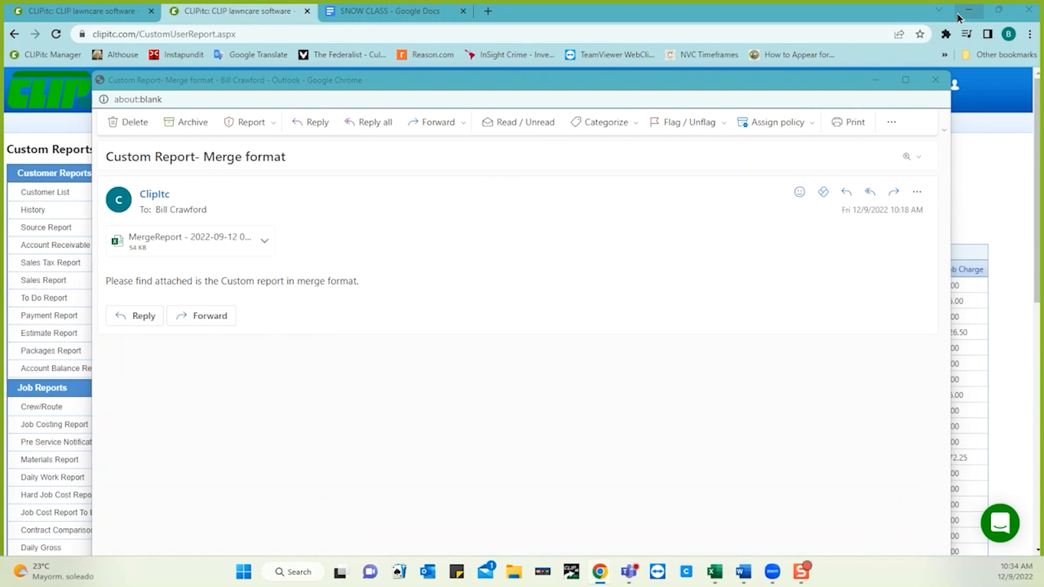
click(932, 84)
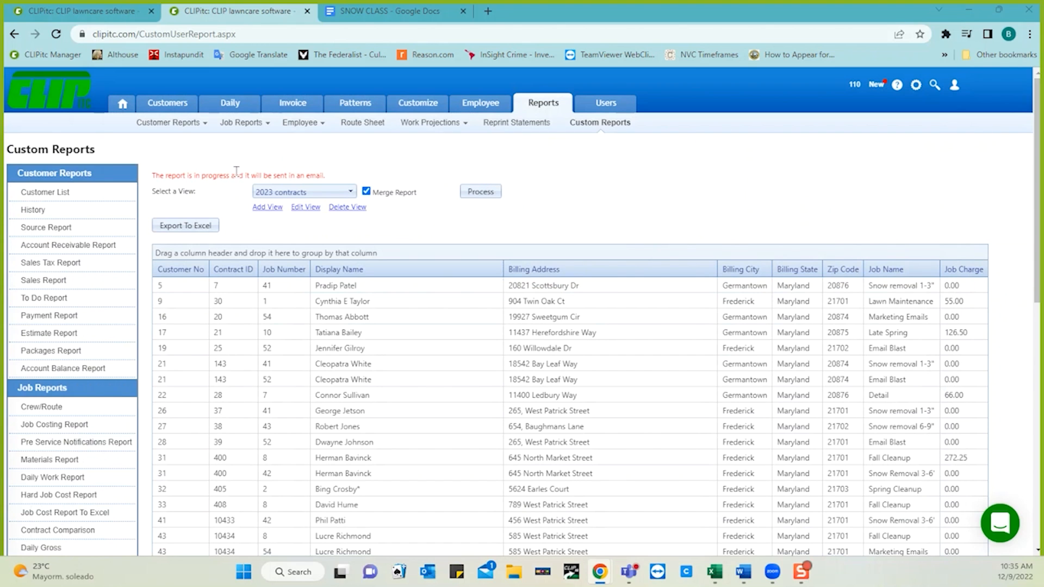
click(262, 209)
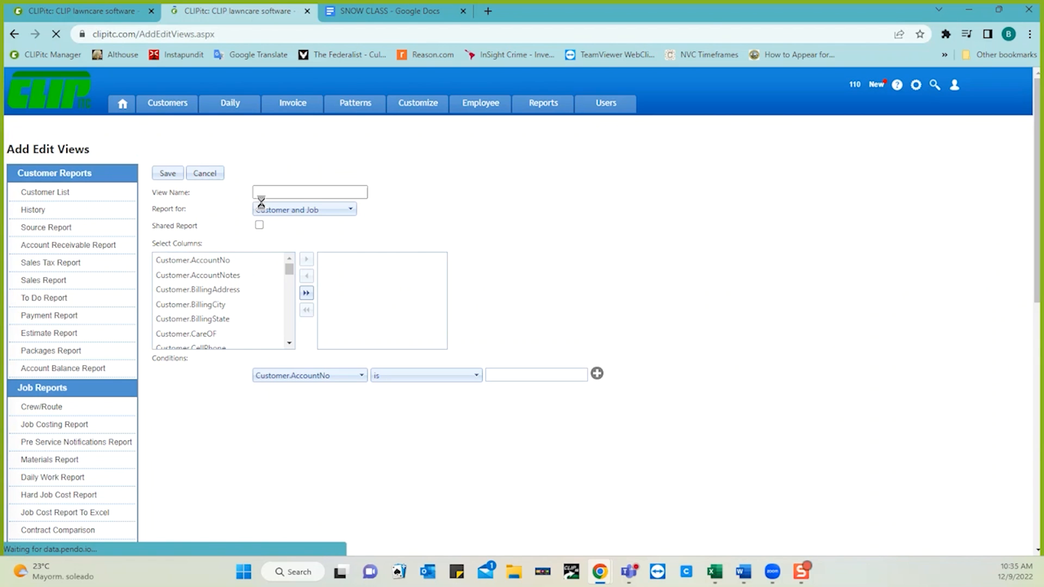
- Name the new view "mailing labels" and set it to report for Customer Only, accepting the change
click(302, 192)
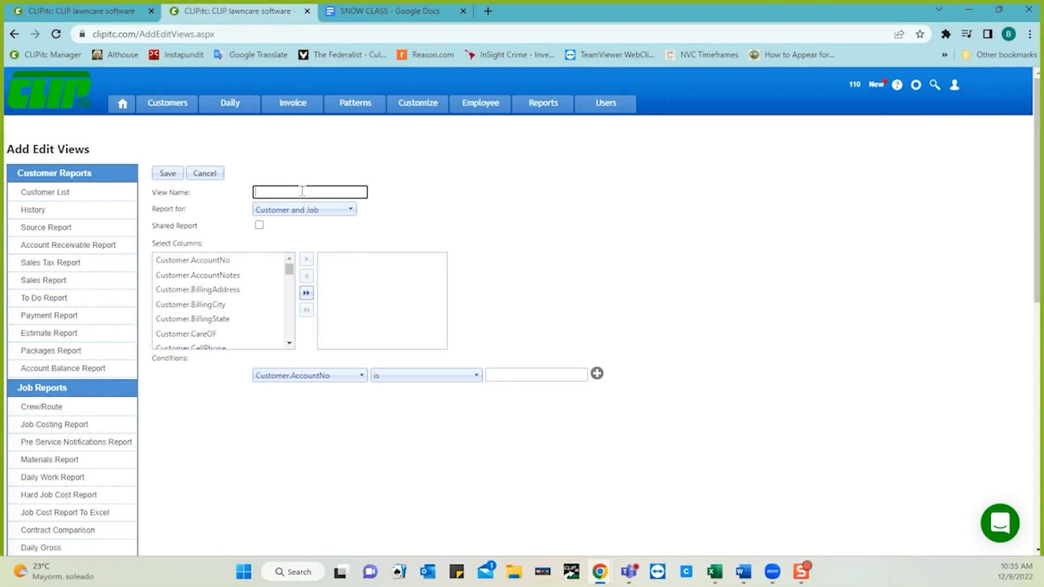
text(mailing labels)
click(322, 211)
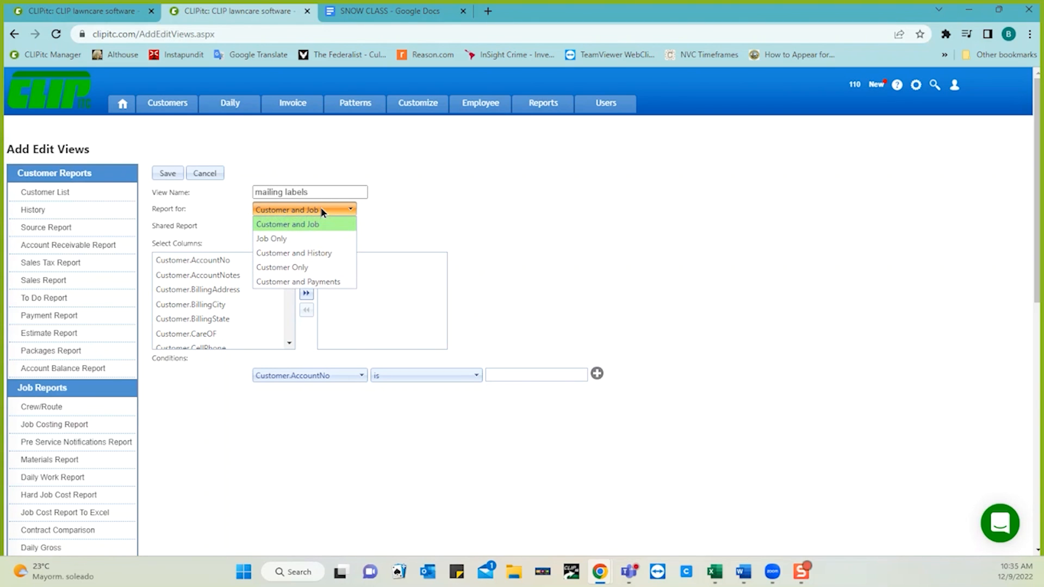
click(289, 266)
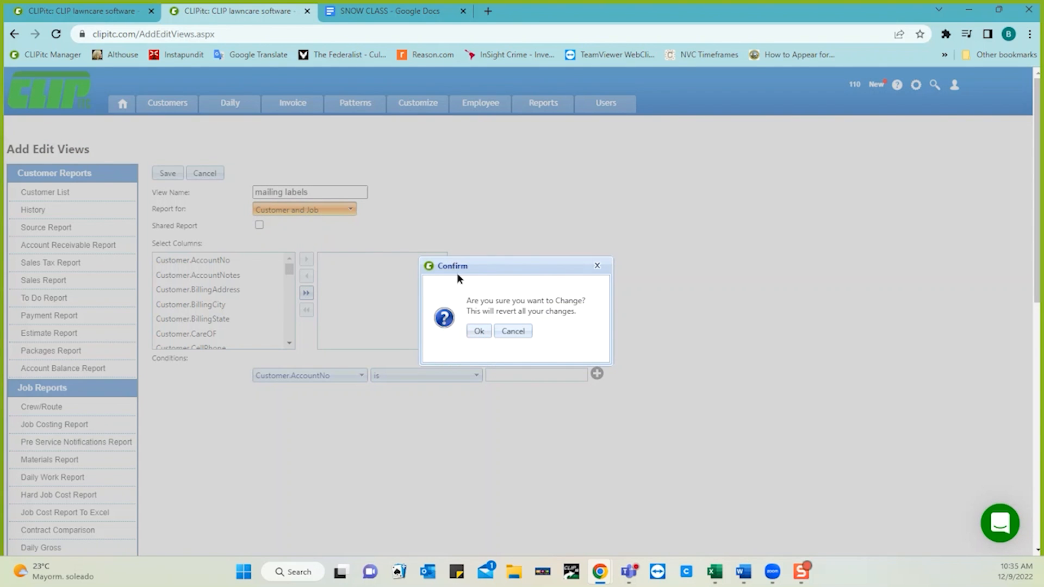
click(479, 332)
click(474, 329)
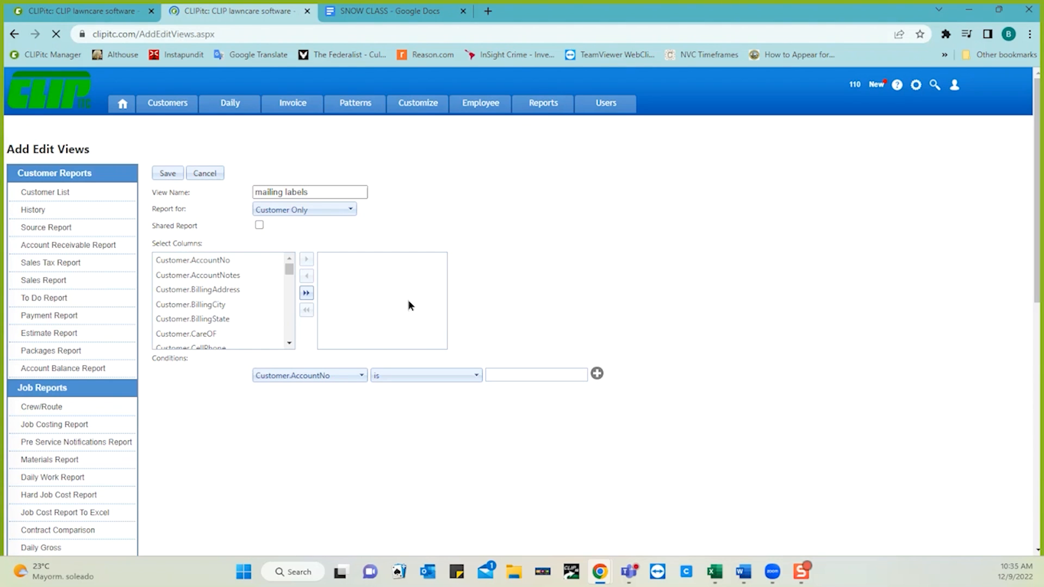
- Add the Customer.DisplayName column to the mailing labels view
click(291, 343)
click(291, 343)
click(290, 344)
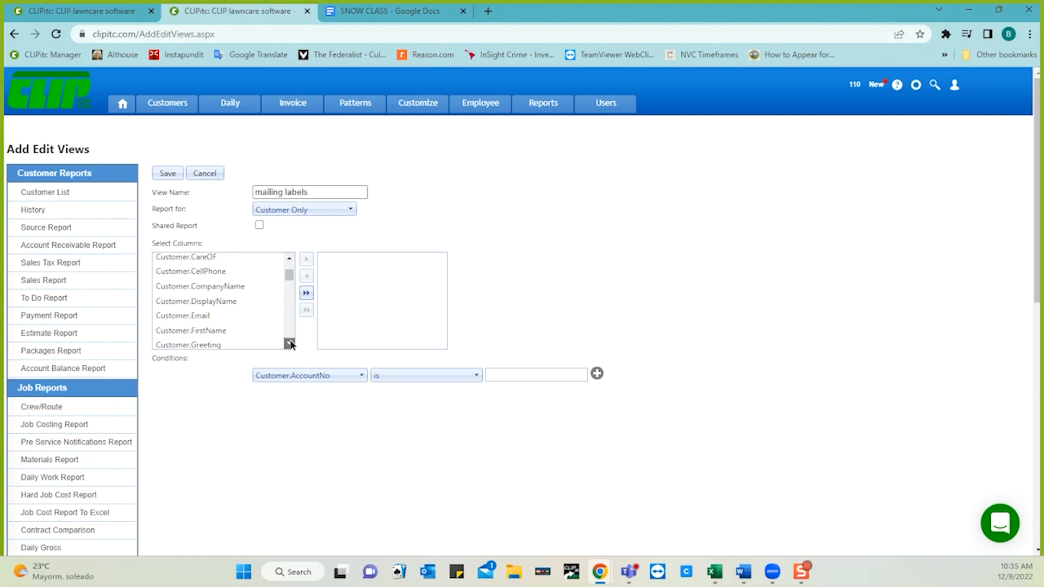
click(233, 303)
double_click(228, 303)
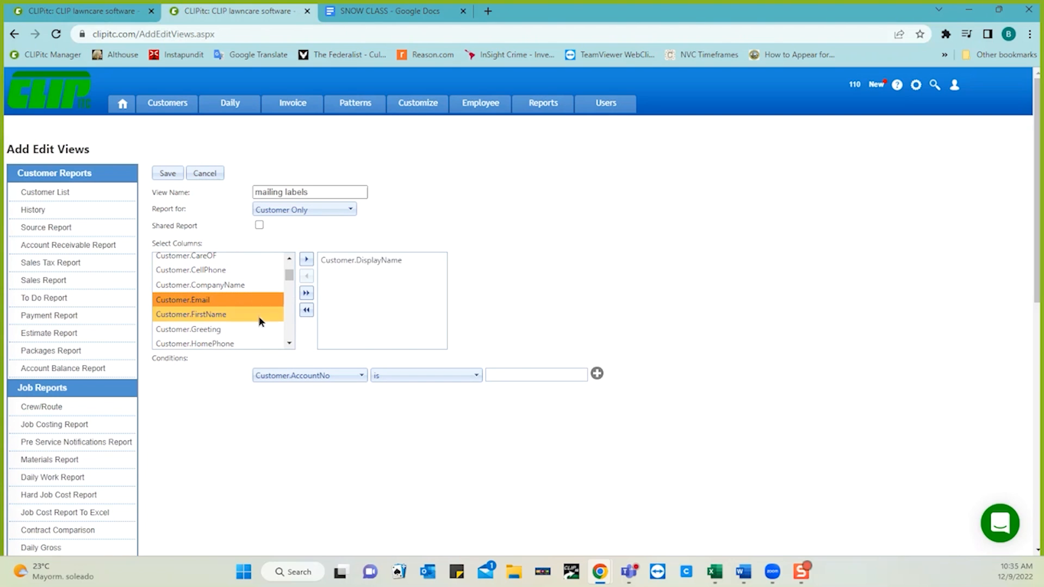
- Add the Customer.BillingAddress, Customer.BillingCity, Customer.BillingState and Customer.ZipCode columns to the mailing labels view
click(290, 259)
click(289, 259)
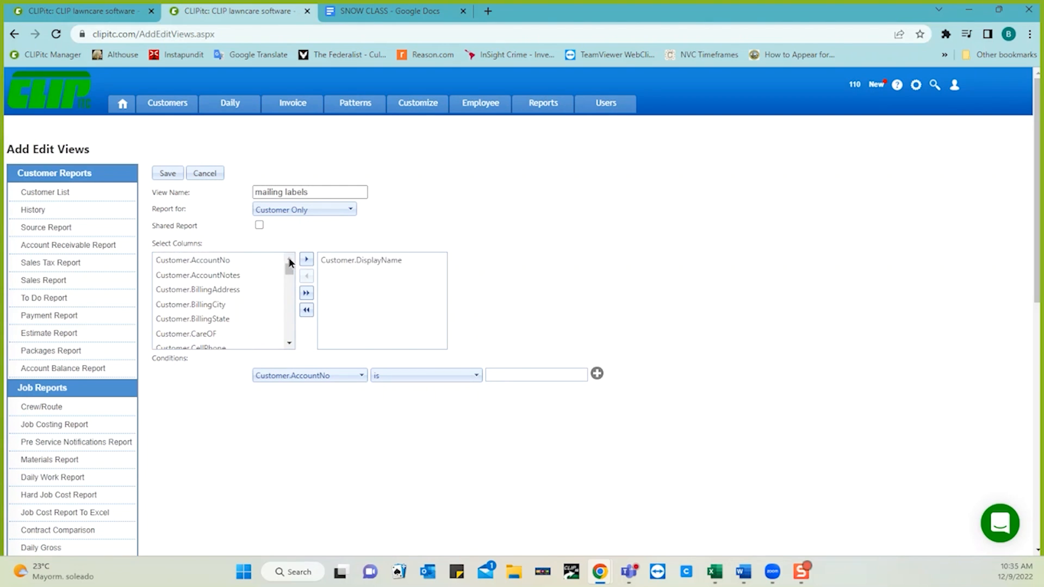
click(289, 258)
double_click(223, 289)
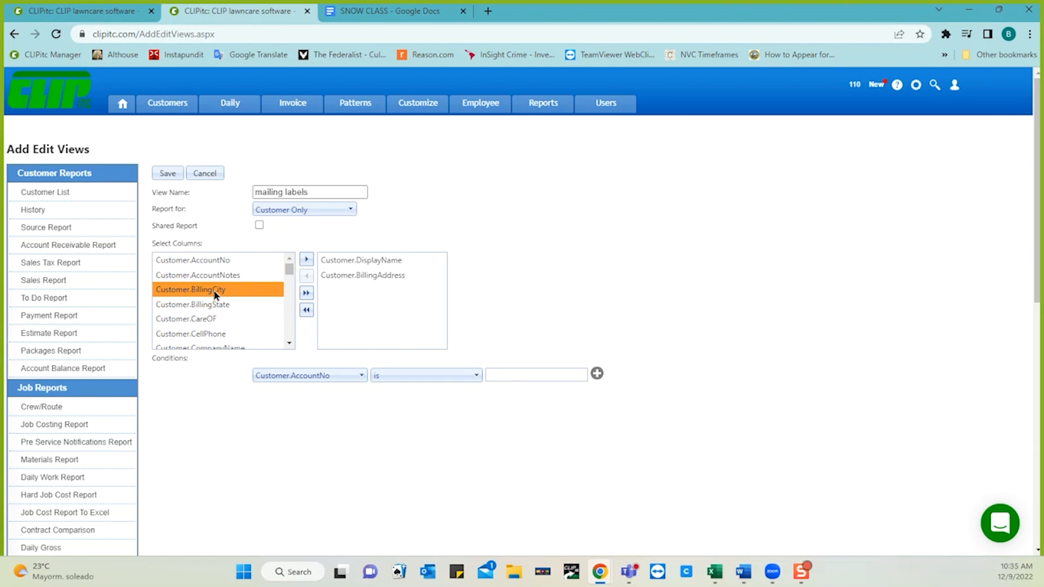
double_click(215, 290)
double_click(215, 290)
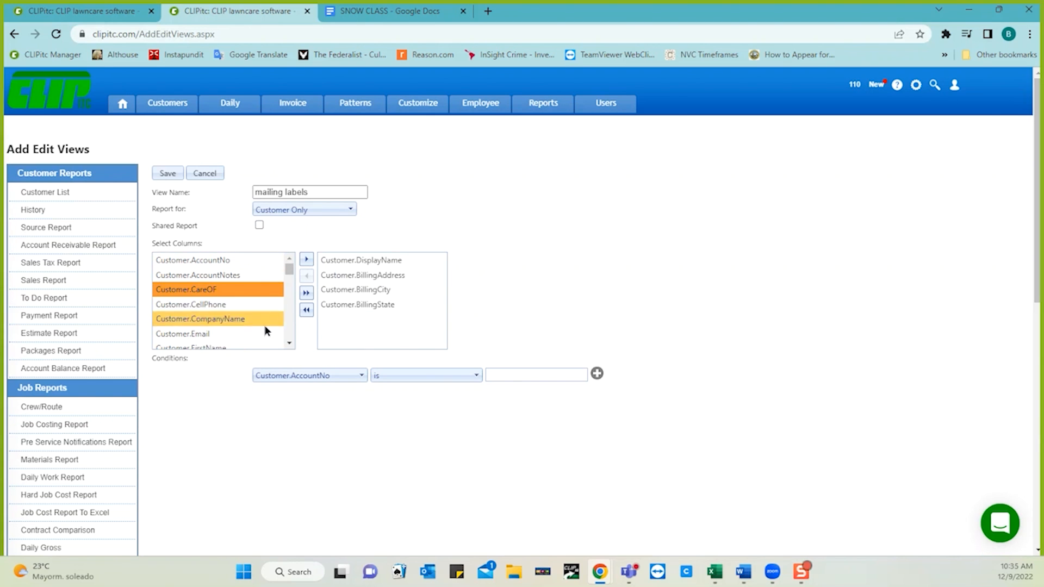
scroll(287, 329, down, 10)
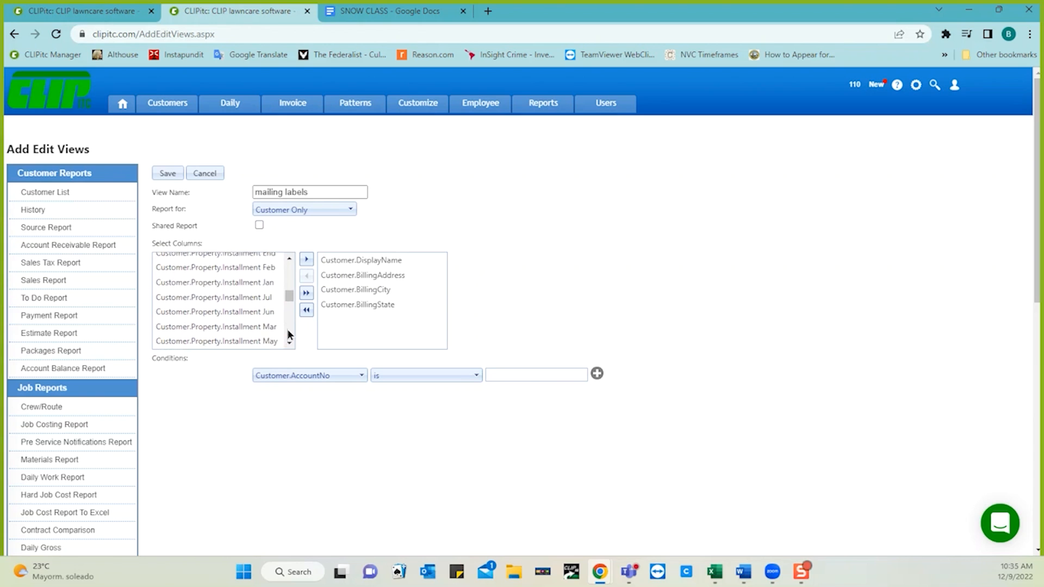
scroll(288, 333, down, 6)
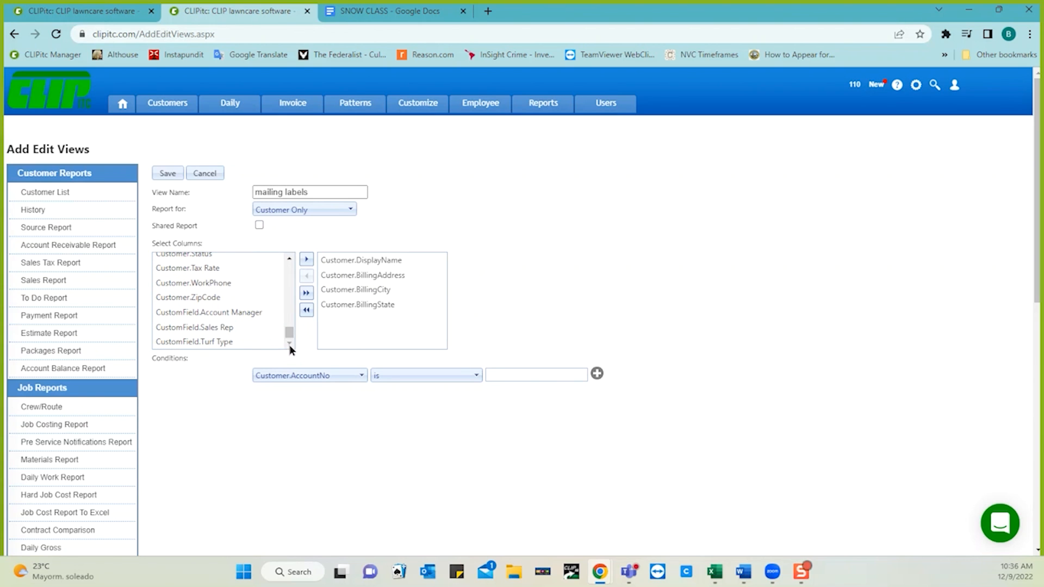
double_click(193, 297)
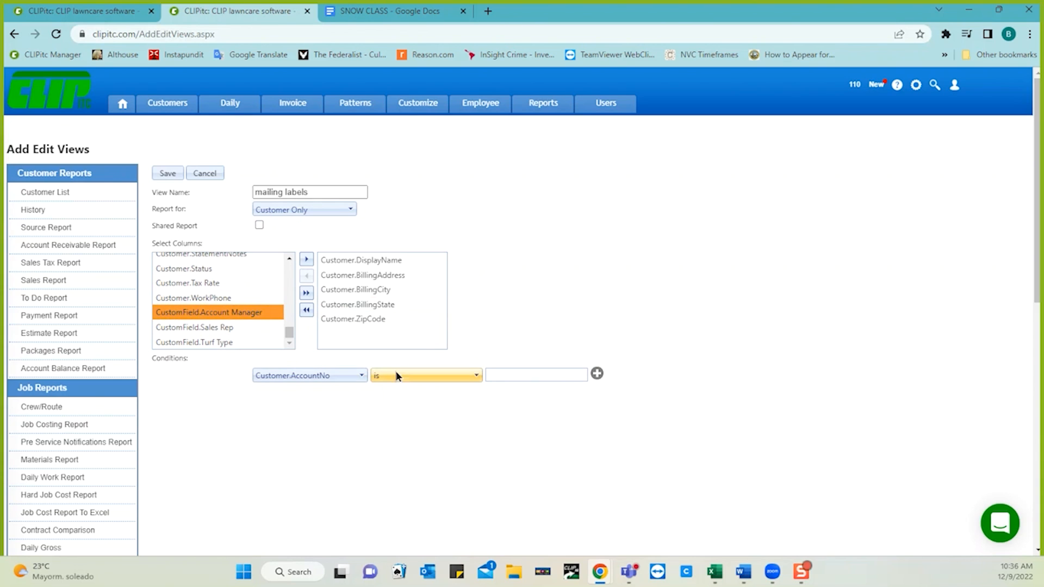
- Set the view's condition to Customer.Status is Active, and try to save the mailing labels view
click(358, 375)
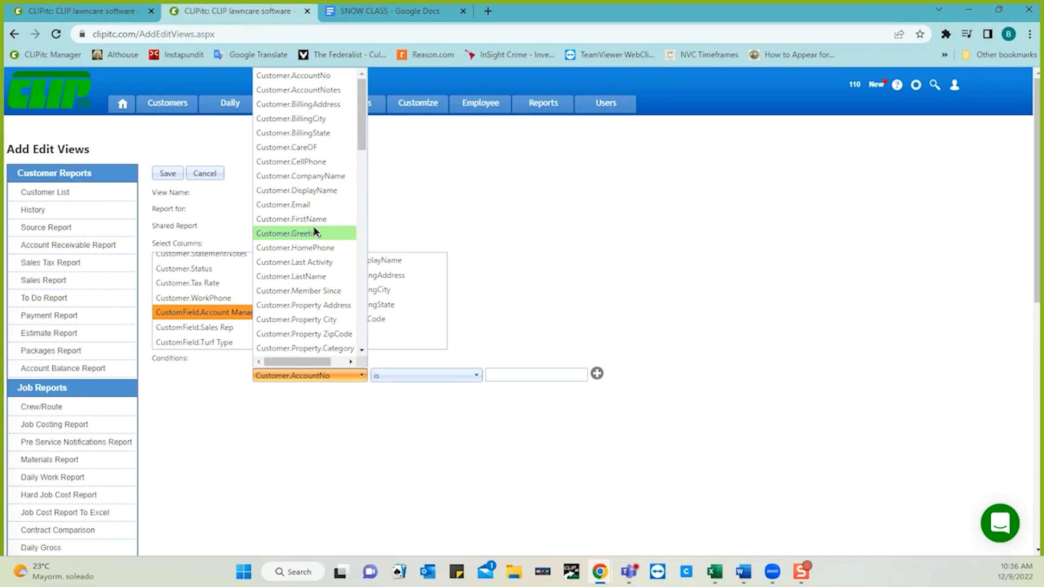
scroll(315, 231, down, 8)
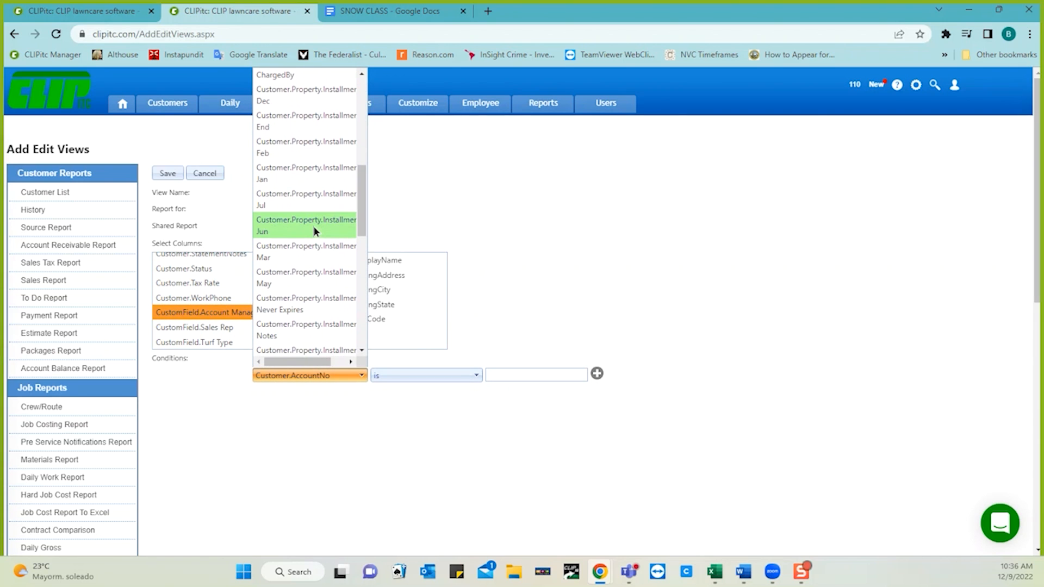
scroll(314, 231, down, 3)
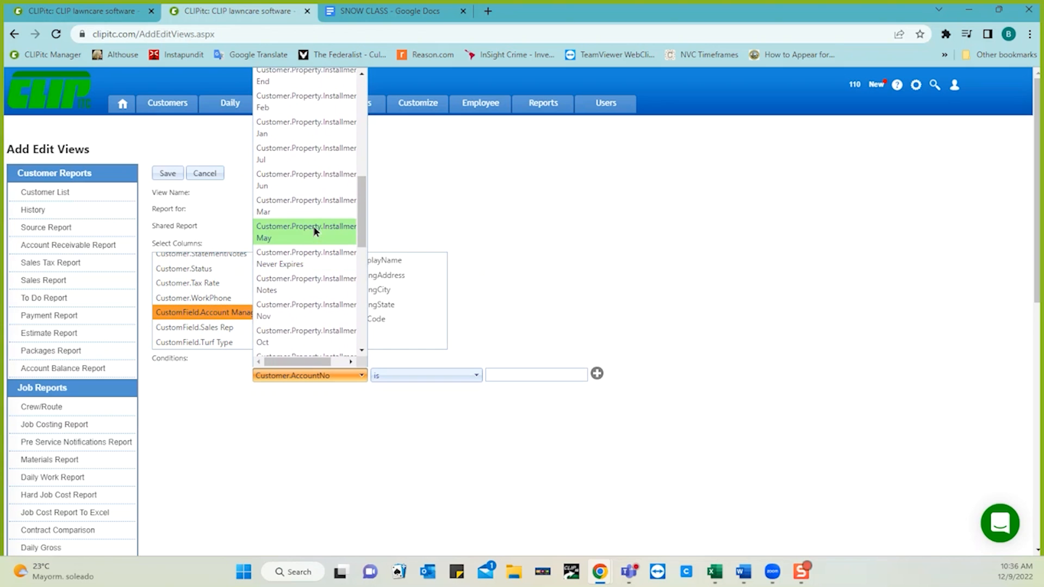
scroll(314, 231, up, 5)
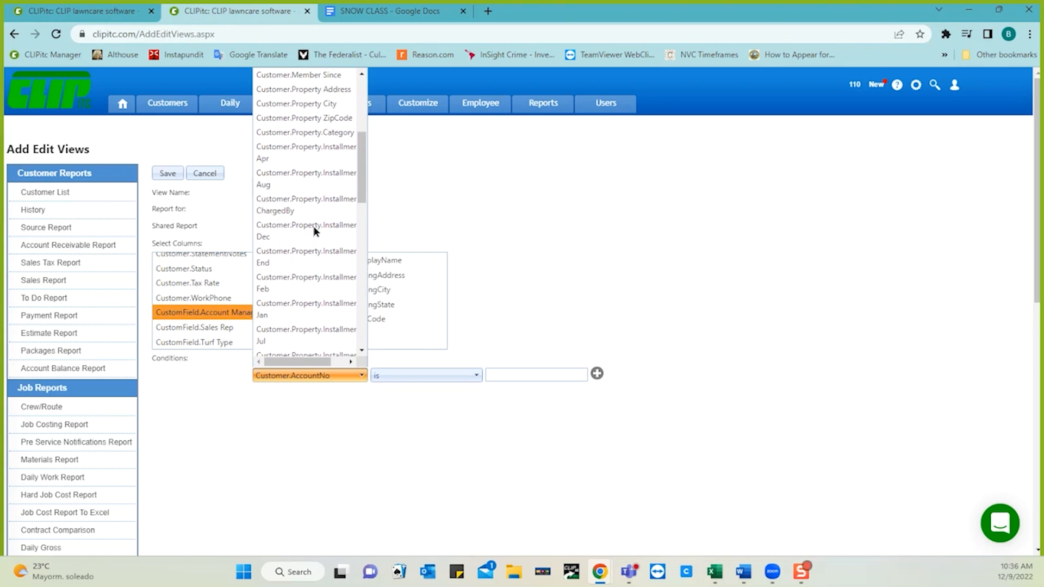
scroll(314, 231, up, 4)
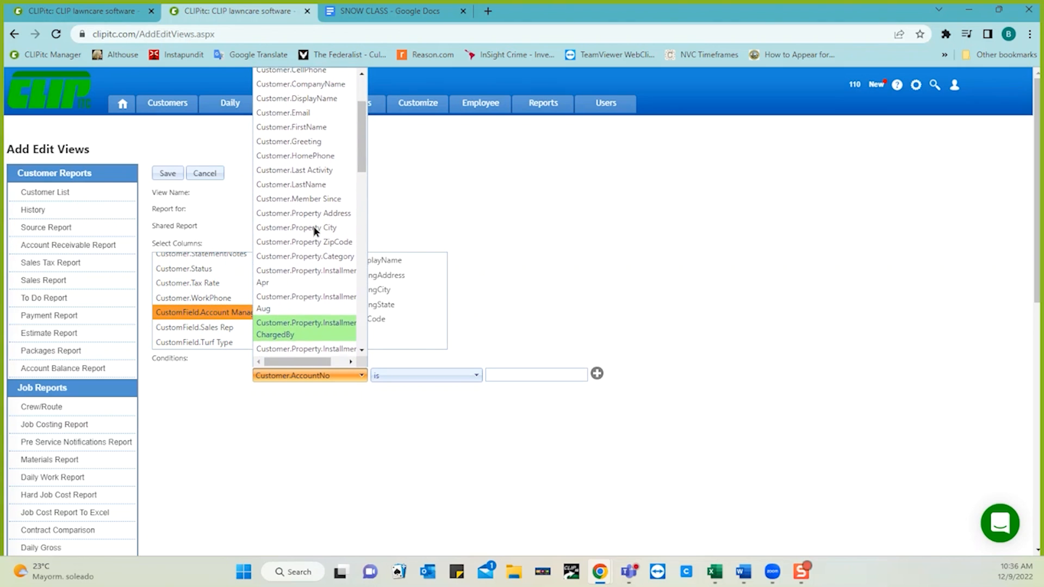
scroll(314, 231, down, 10)
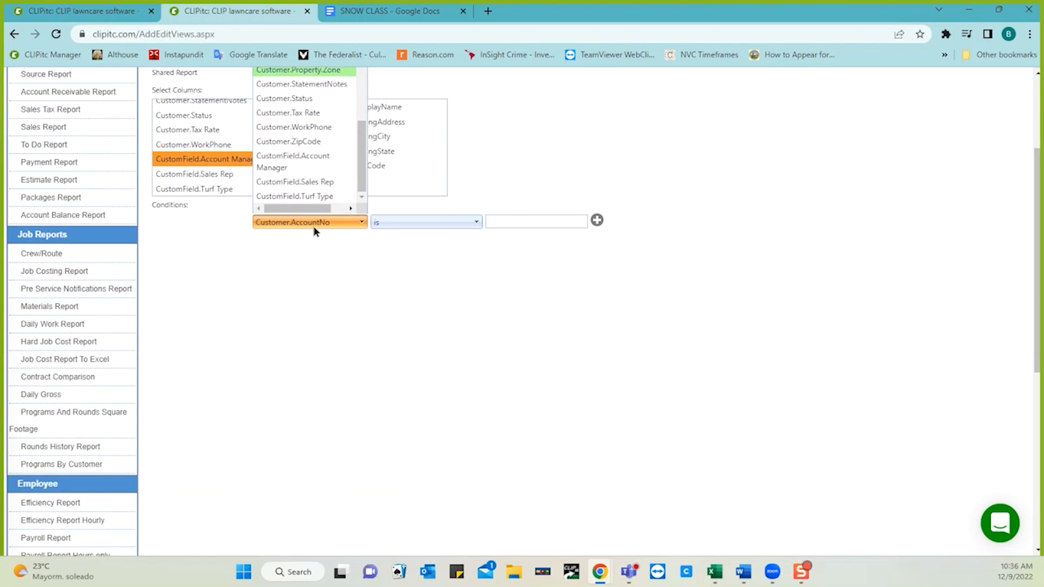
scroll(314, 231, up, 2)
click(299, 179)
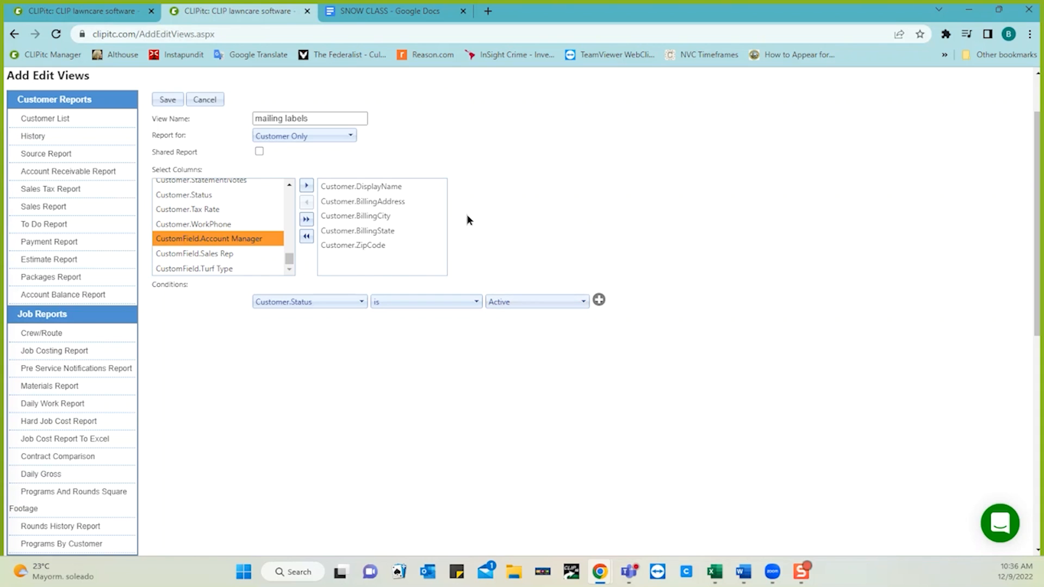
click(175, 100)
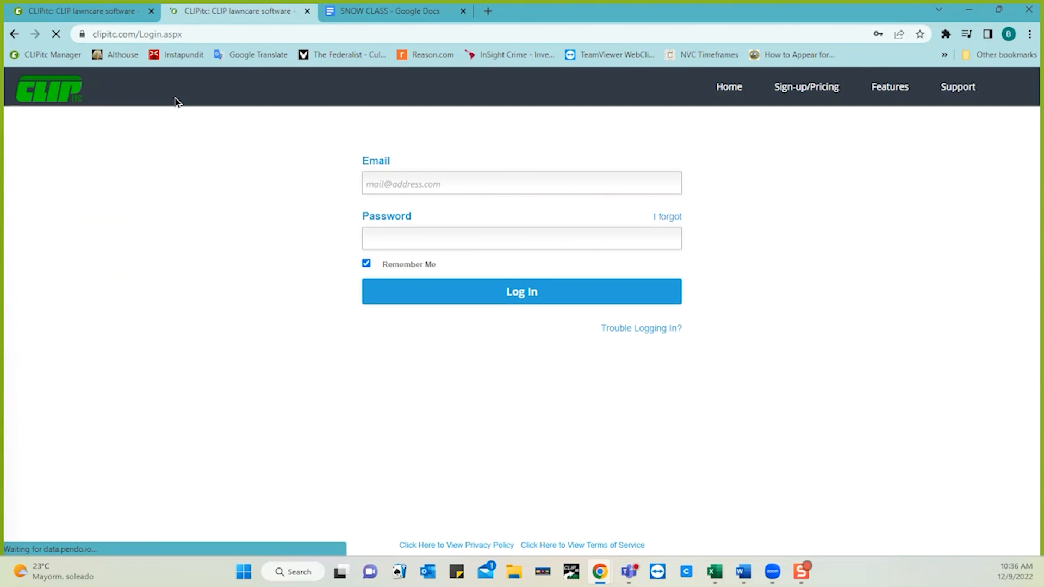
- Log back in to CLIPitc by filling the email and password fields with the first saved login
click(419, 181)
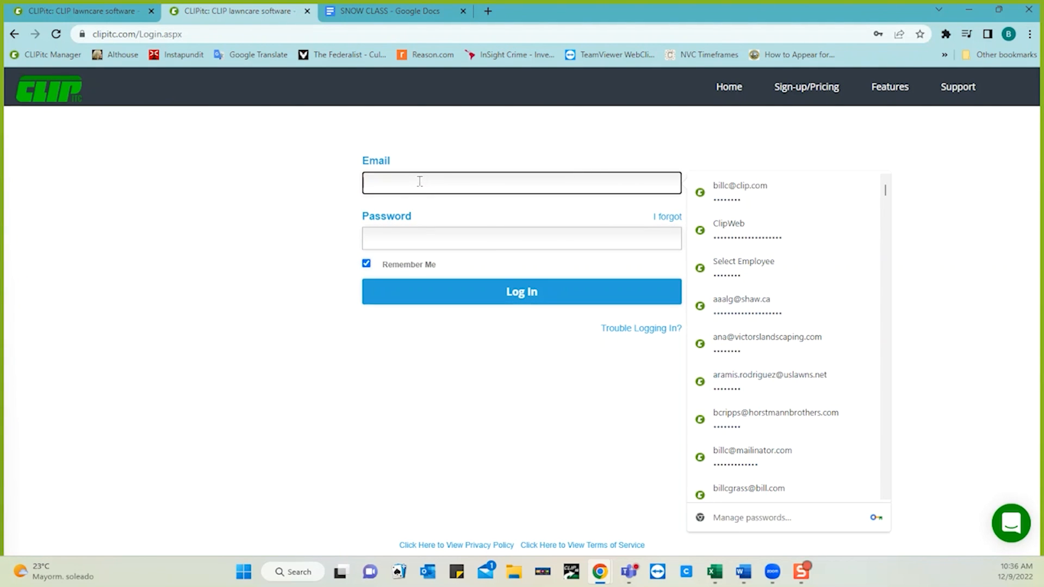
click(729, 193)
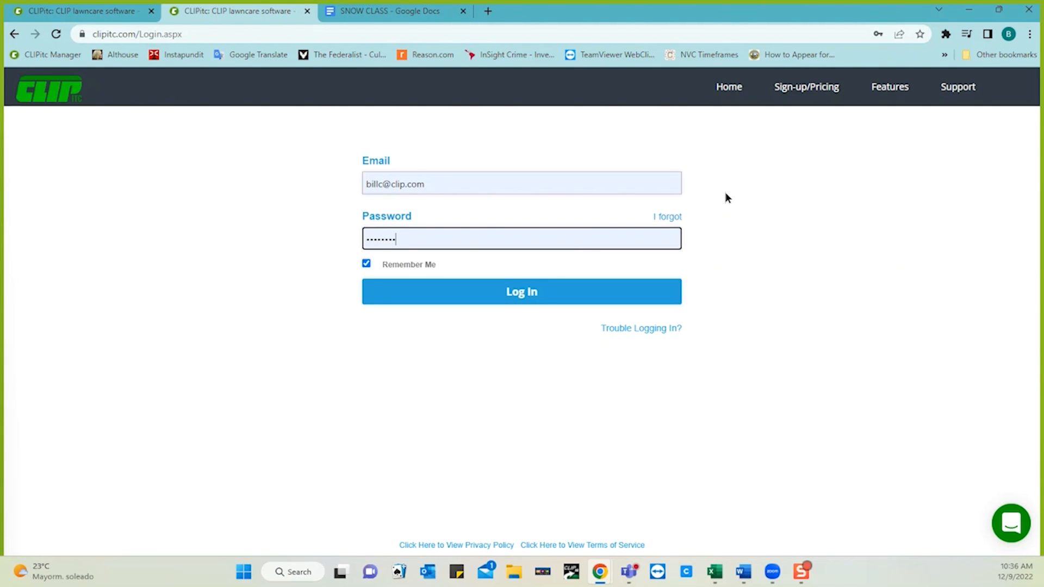
click(525, 290)
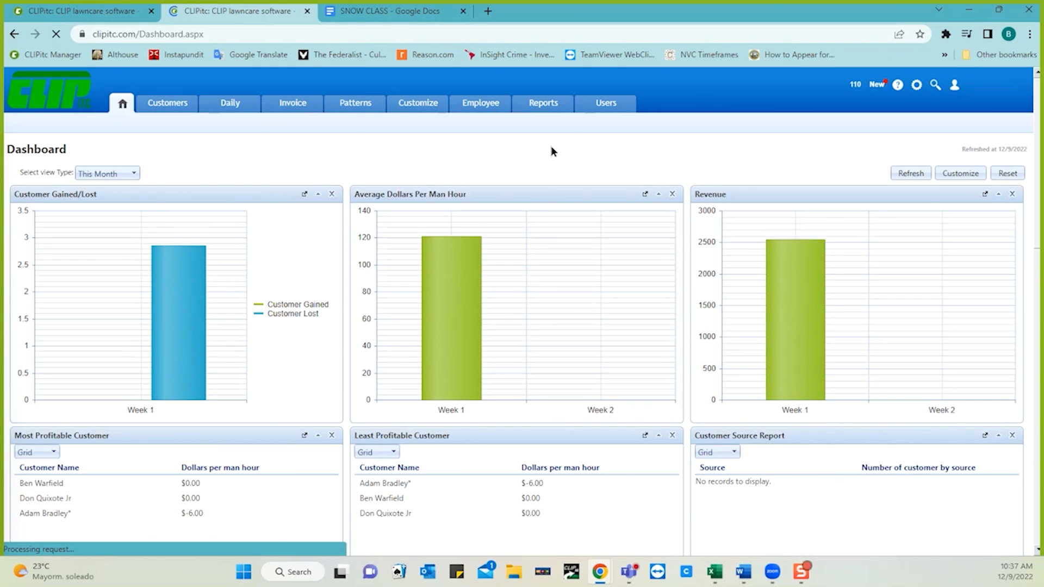
- Return to the custom reports page and check the list of saved views for the mailing labels view
click(542, 105)
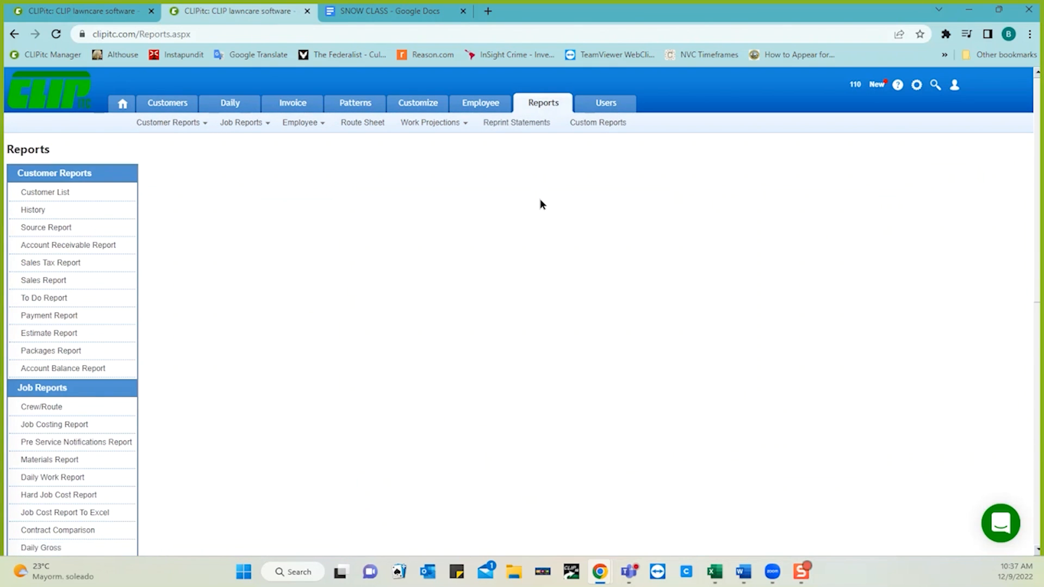
click(574, 128)
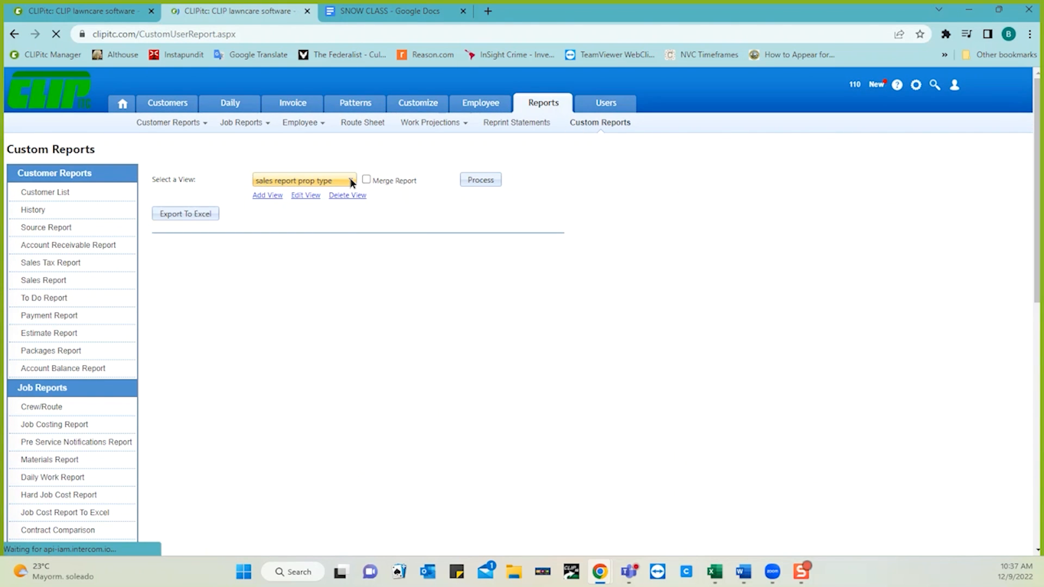
click(352, 182)
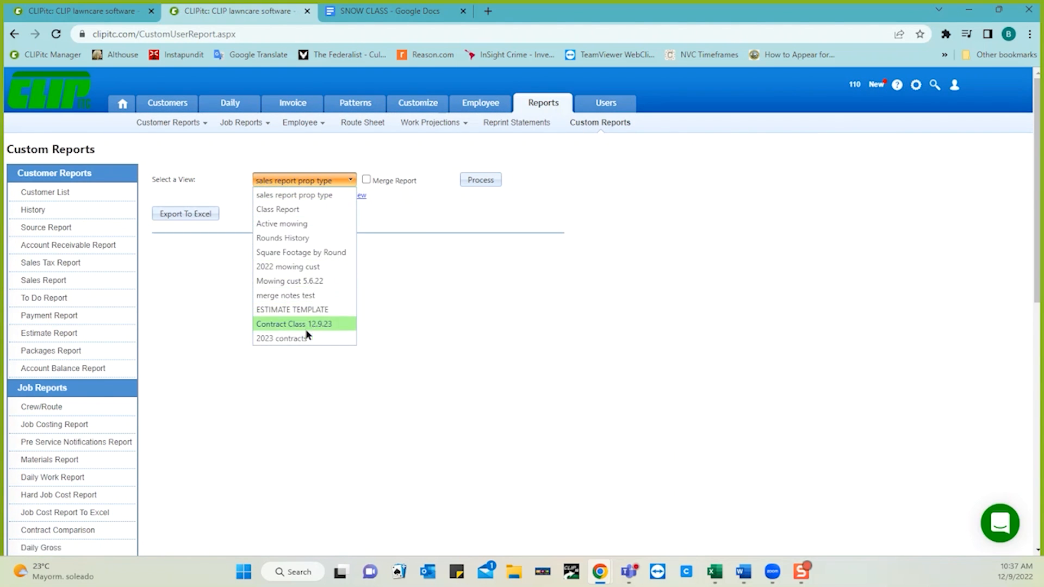
click(406, 343)
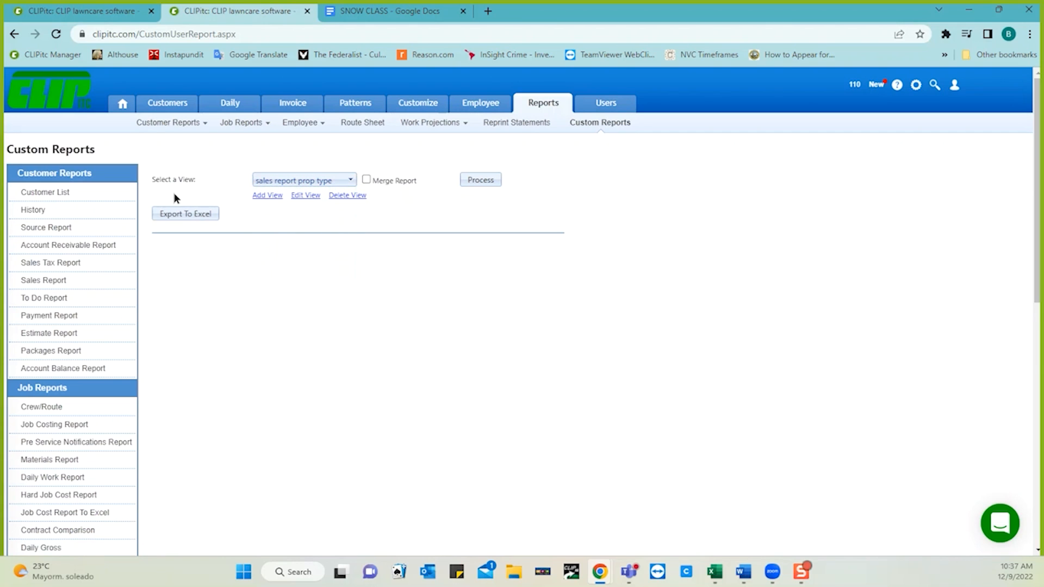
- Start a new view named "labels" and set it to report for Customer Only, accepting the change
click(265, 197)
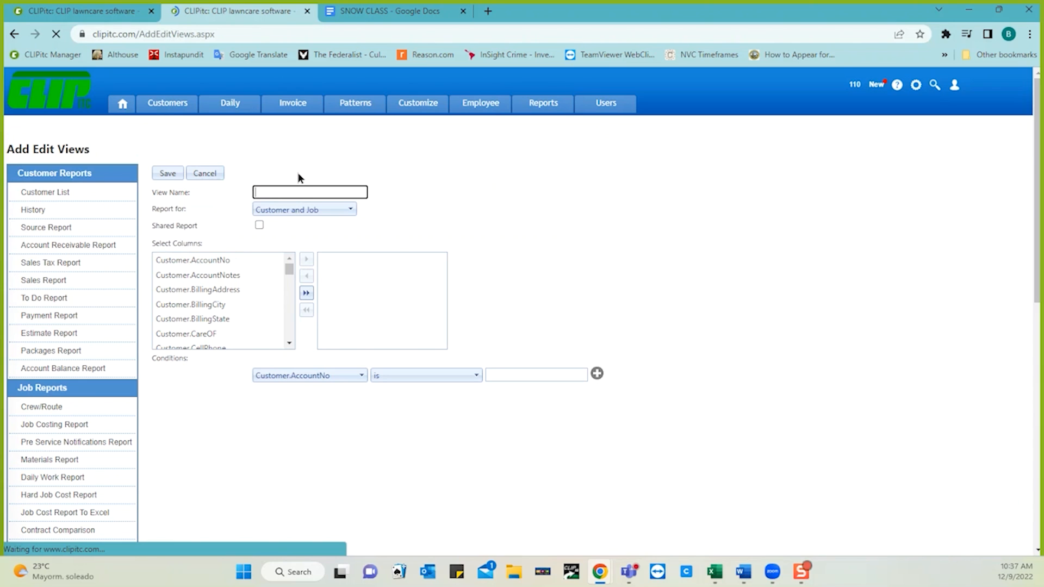
text(labe)
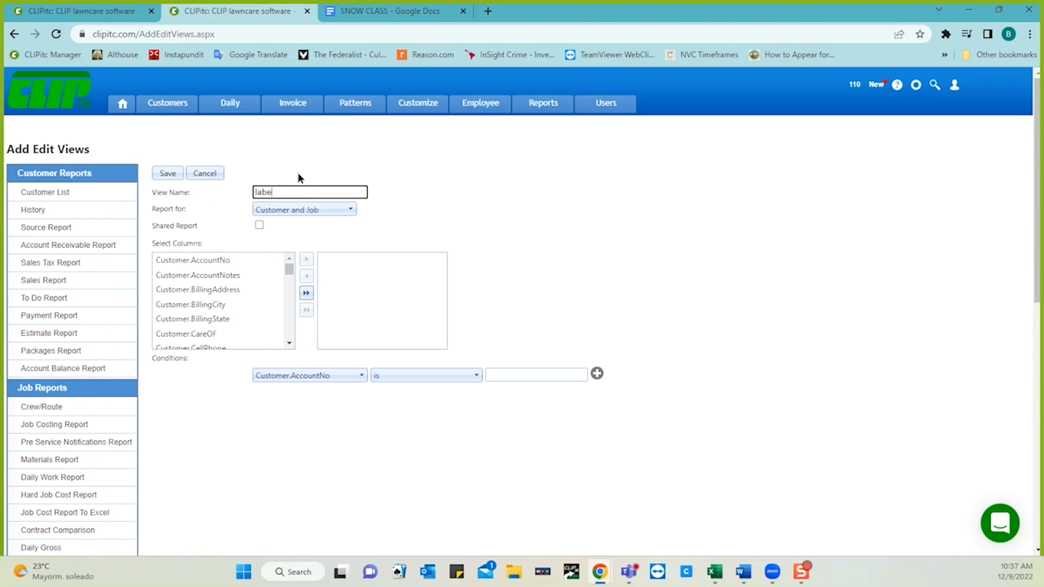
text(ls)
click(303, 211)
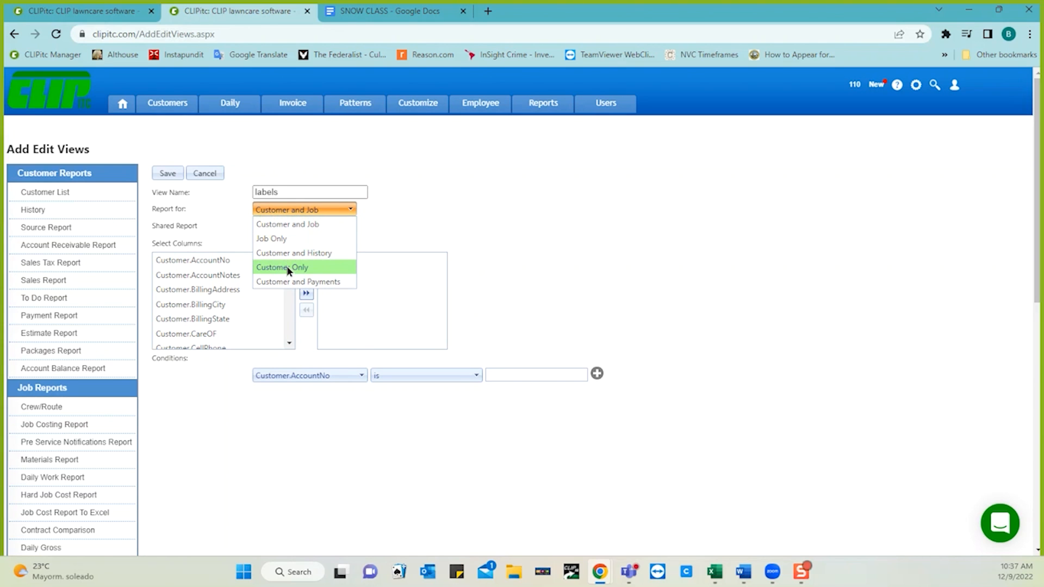
click(289, 268)
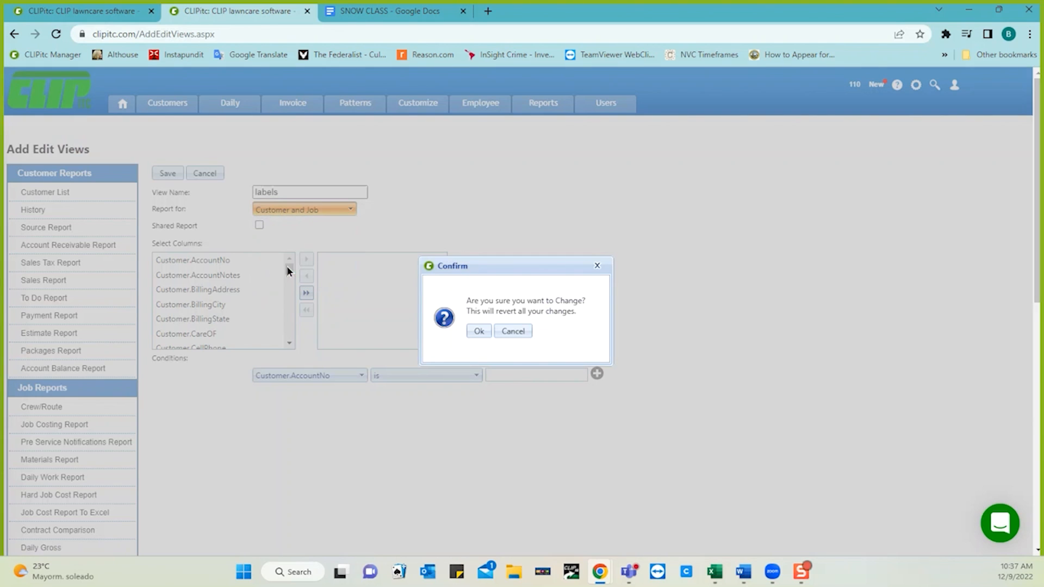
click(474, 332)
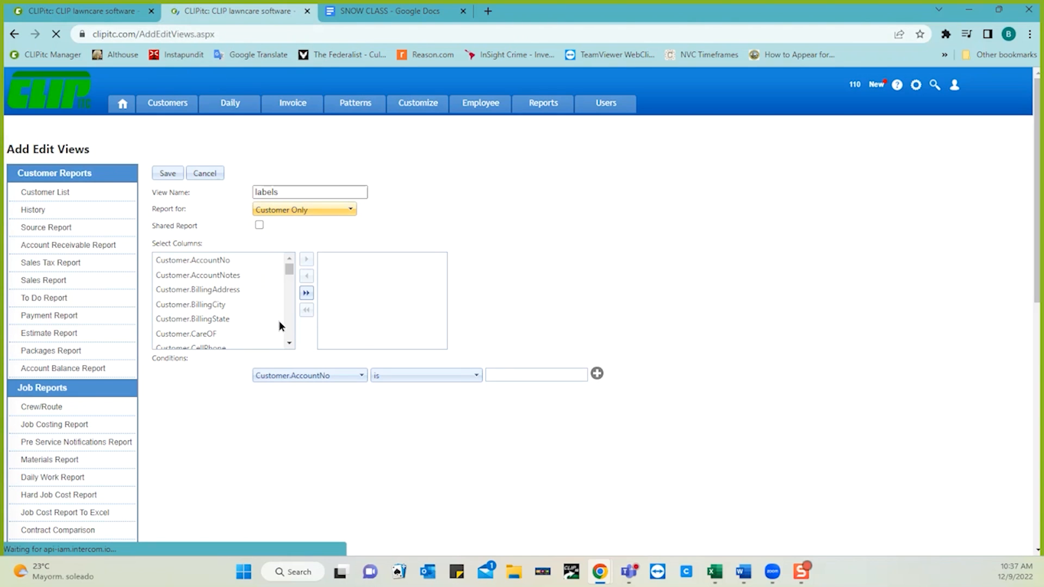
- Add the Customer.DisplayName, BillingAddress, BillingCity, BillingState and ZipCode columns to the labels view, in that order
scroll(288, 326, down, 2)
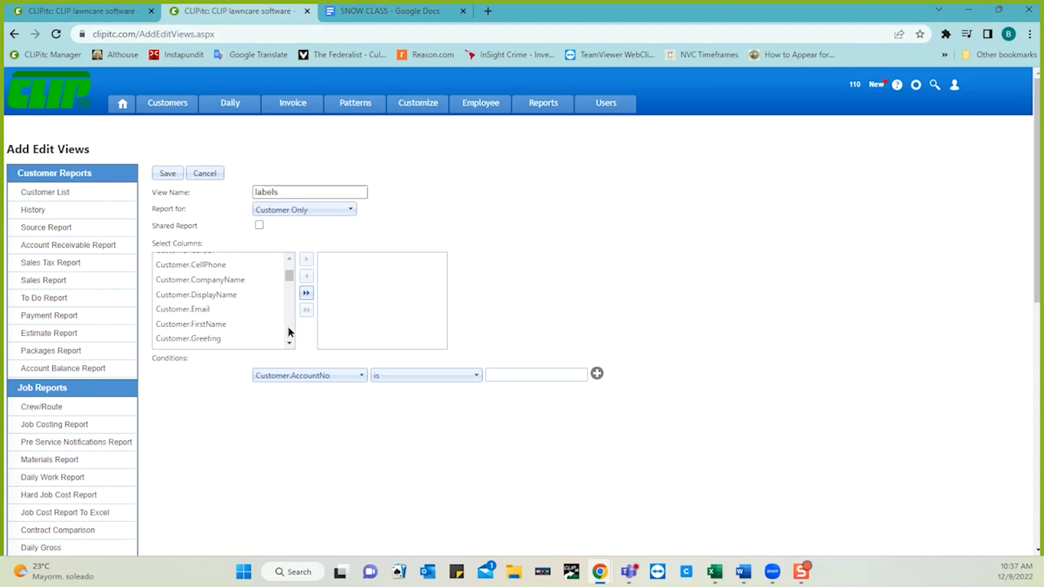
double_click(218, 298)
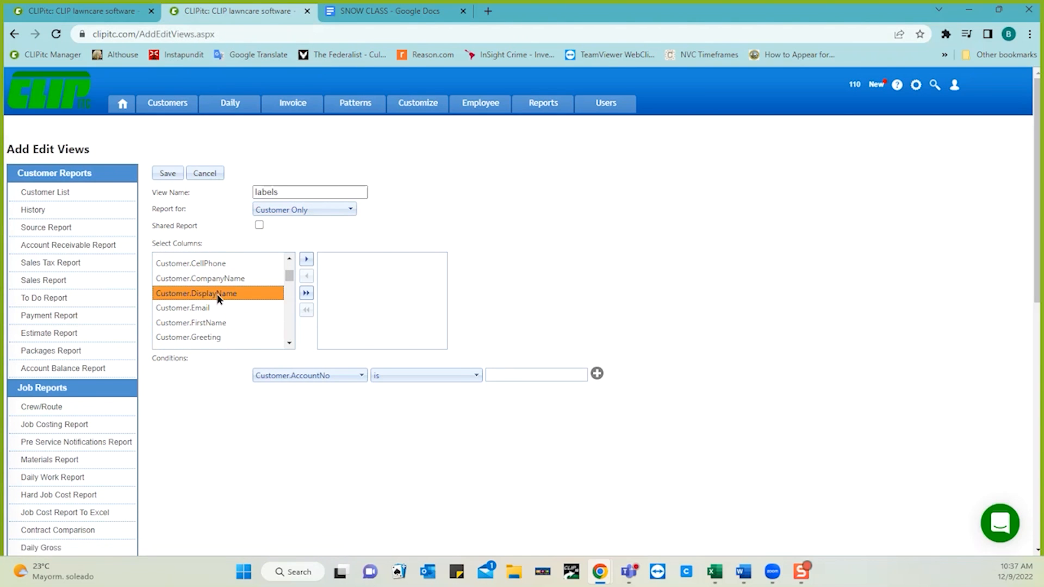
click(289, 259)
click(290, 259)
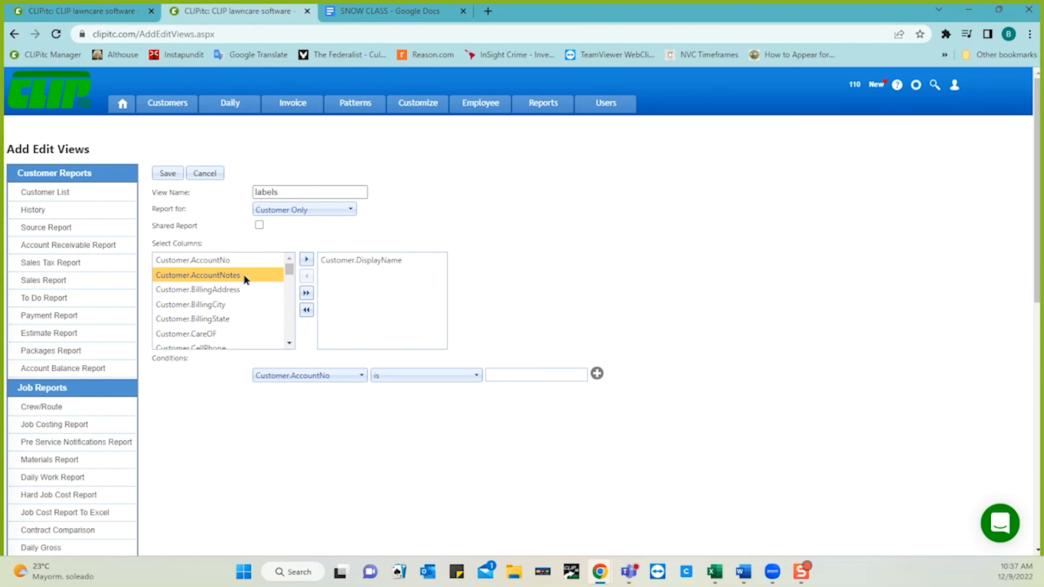
double_click(231, 294)
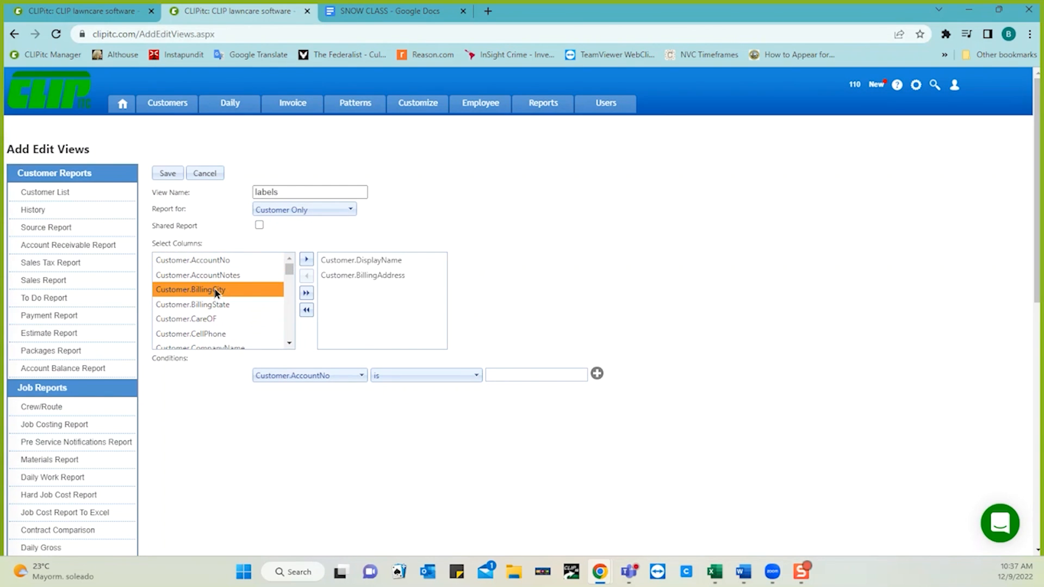
double_click(216, 291)
double_click(216, 292)
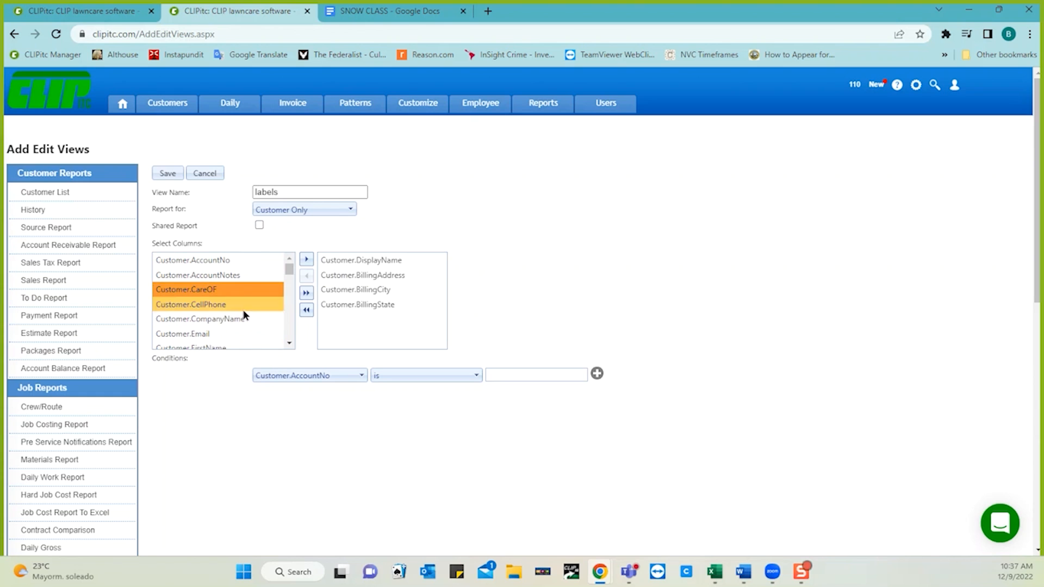
scroll(289, 332, down, 5)
scroll(289, 332, down, 5)
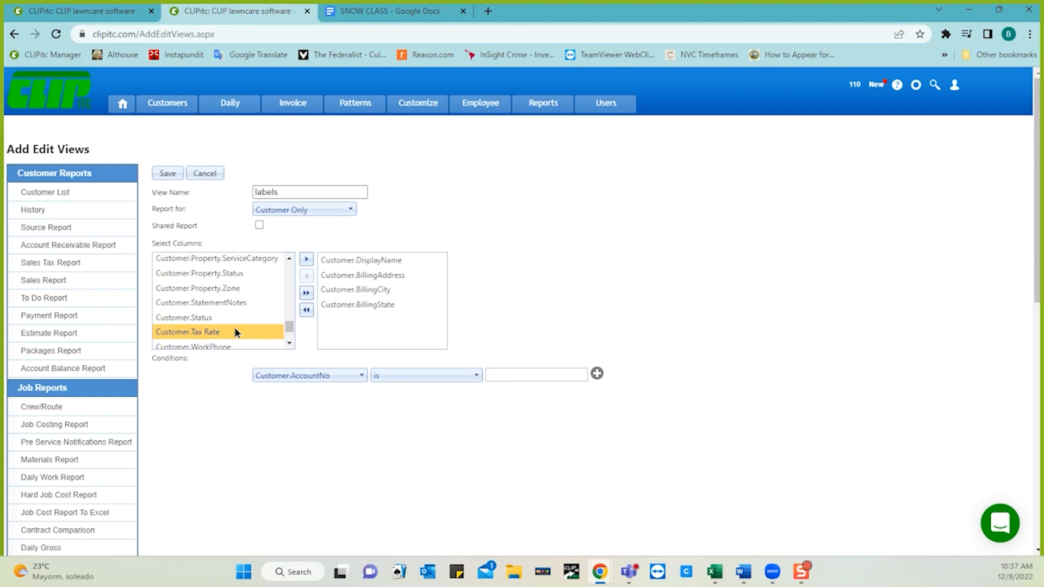
click(289, 344)
click(288, 344)
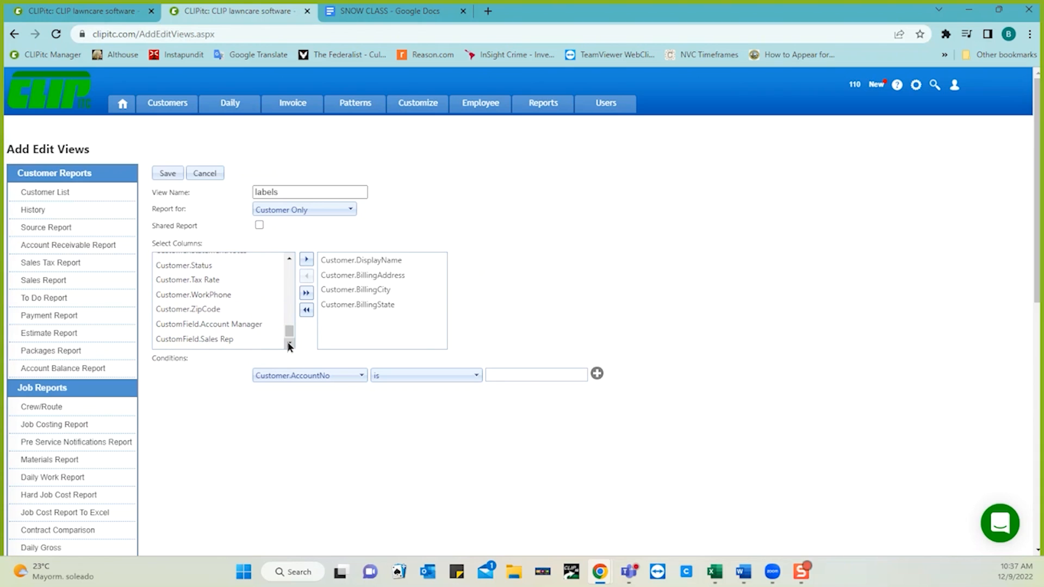
double_click(210, 309)
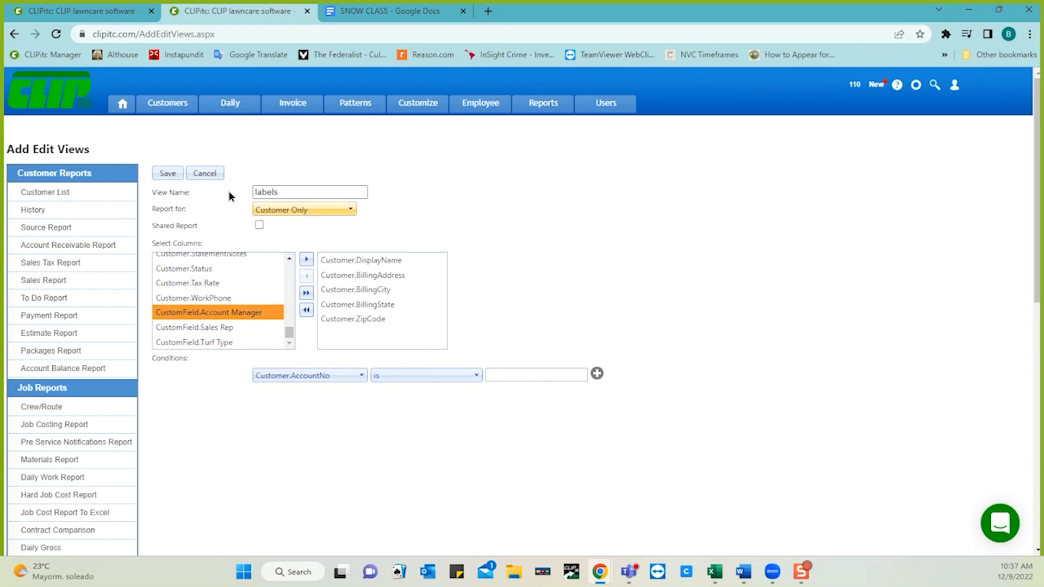
- Set the labels view's condition to Customer.Status is Active and save the view
click(172, 175)
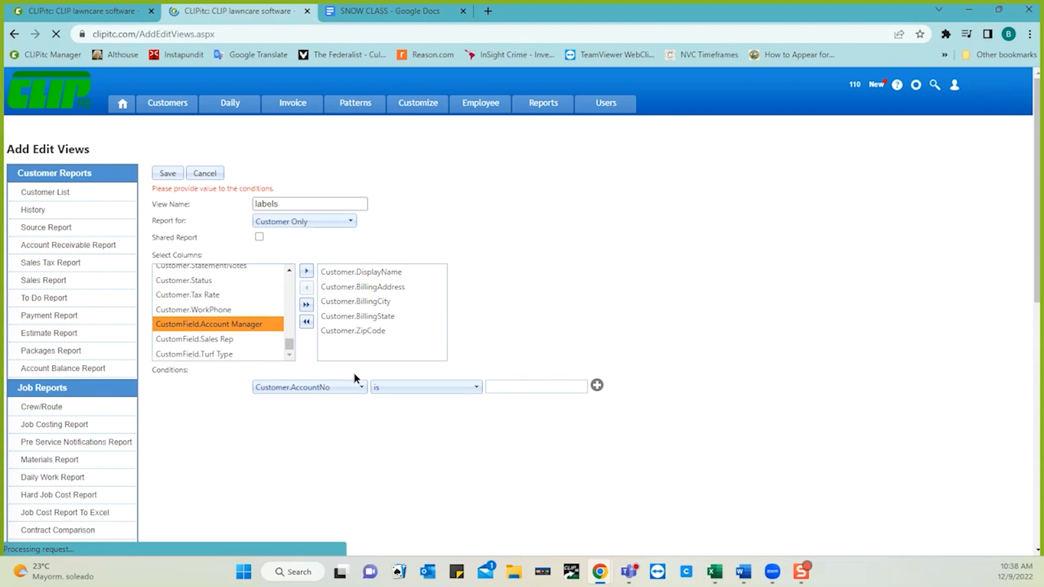
click(337, 386)
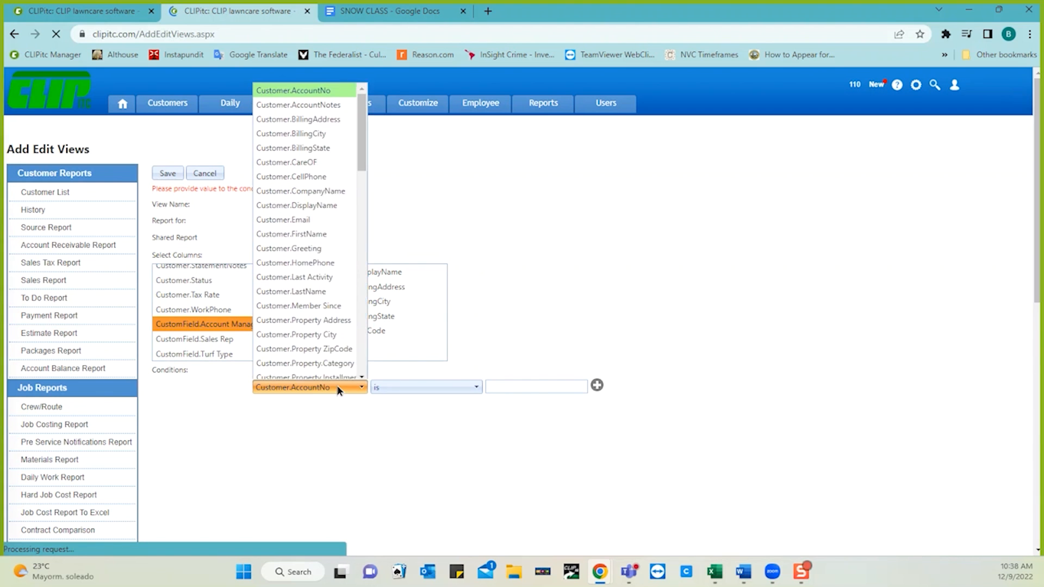
scroll(337, 331, down, 8)
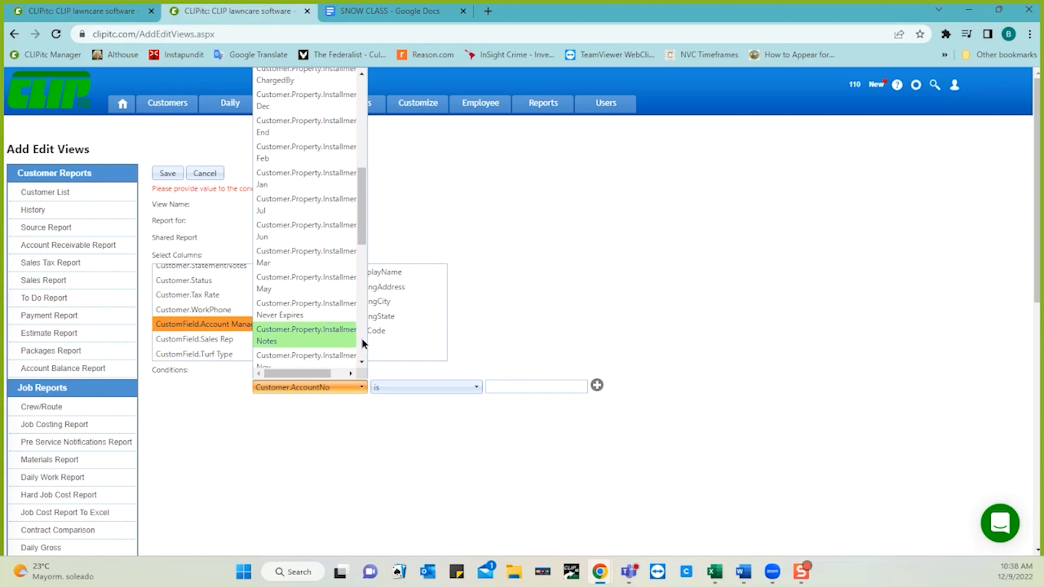
scroll(363, 342, down, 5)
scroll(362, 348, down, 5)
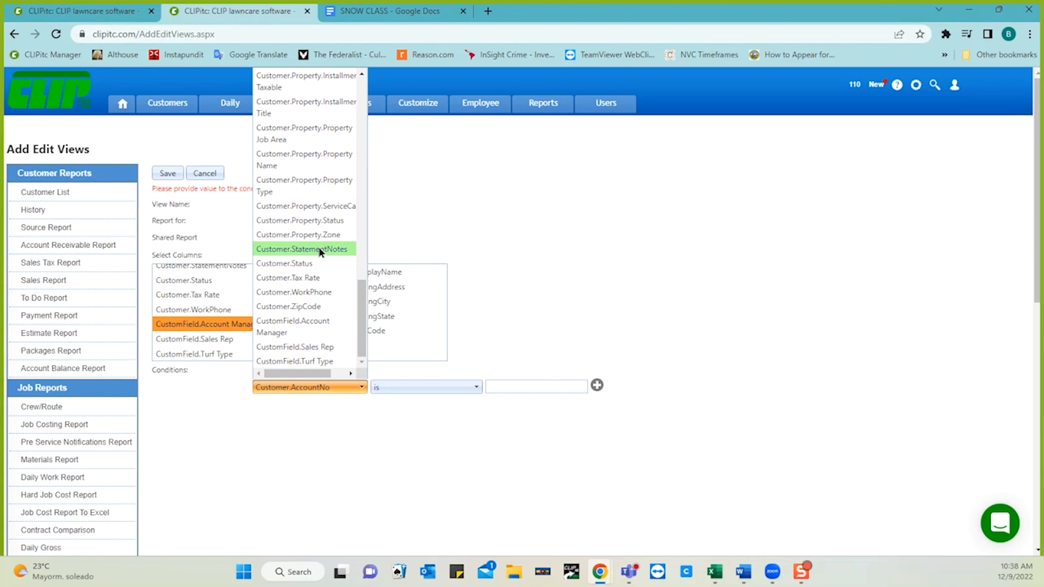
click(314, 263)
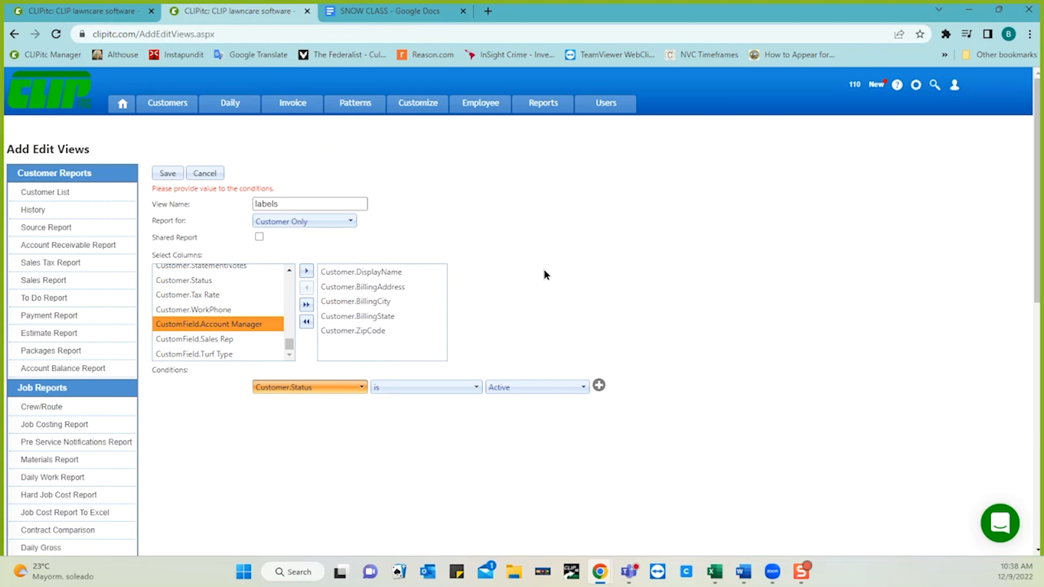
click(167, 173)
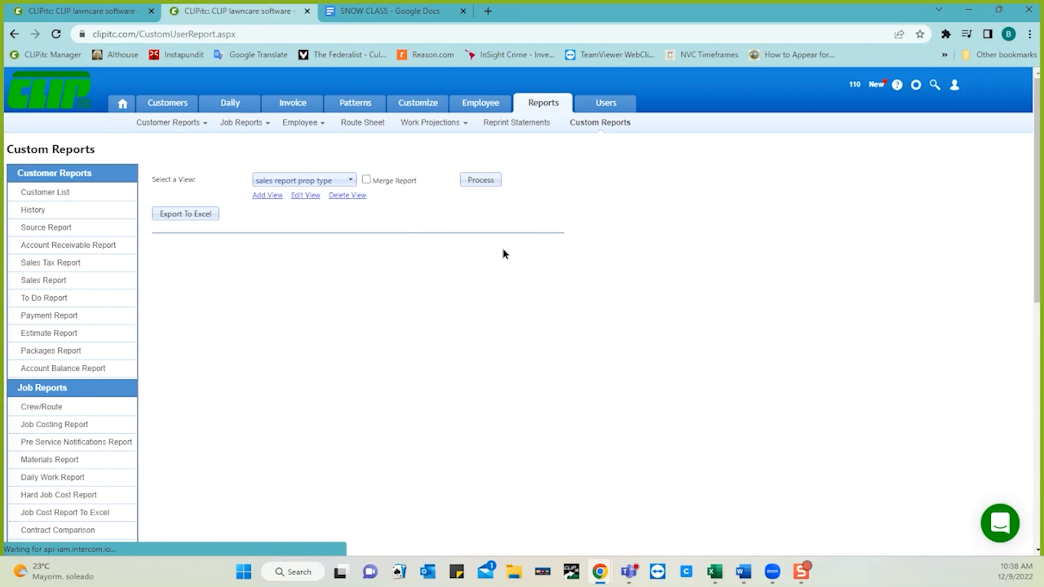
- Select the saved labels view on the custom reports page and process its report
click(300, 181)
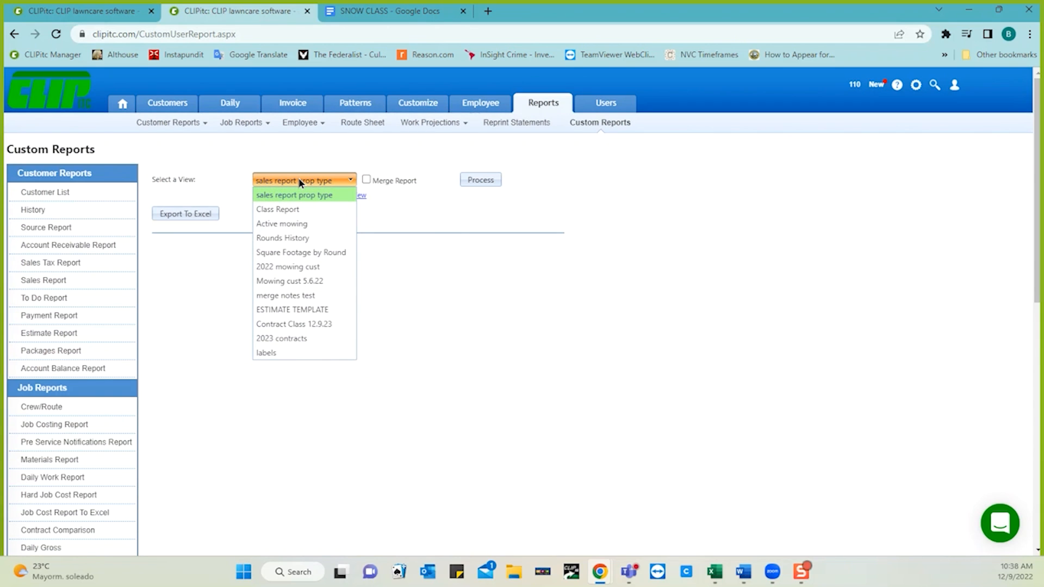
click(270, 353)
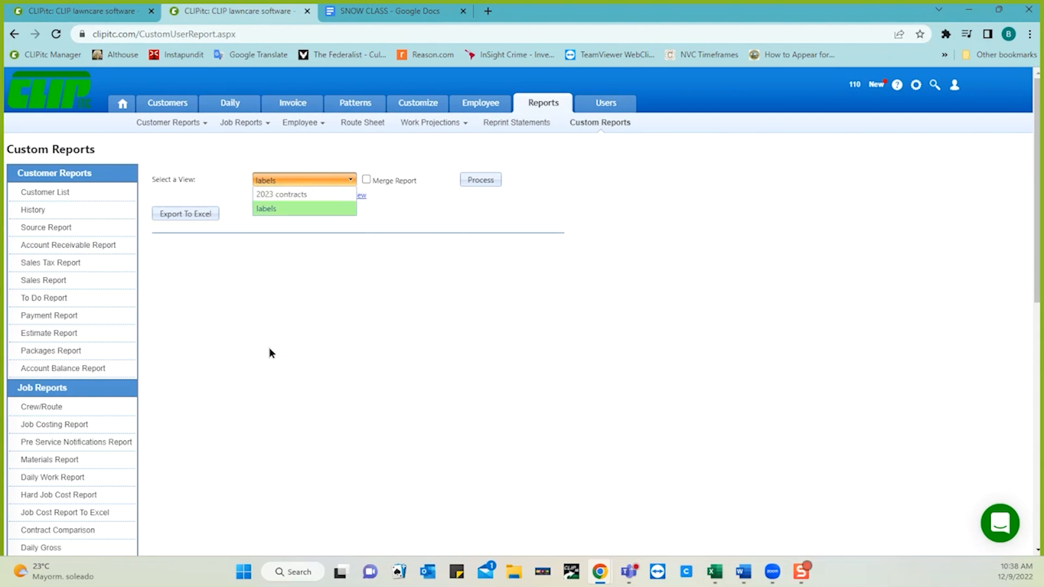
click(484, 181)
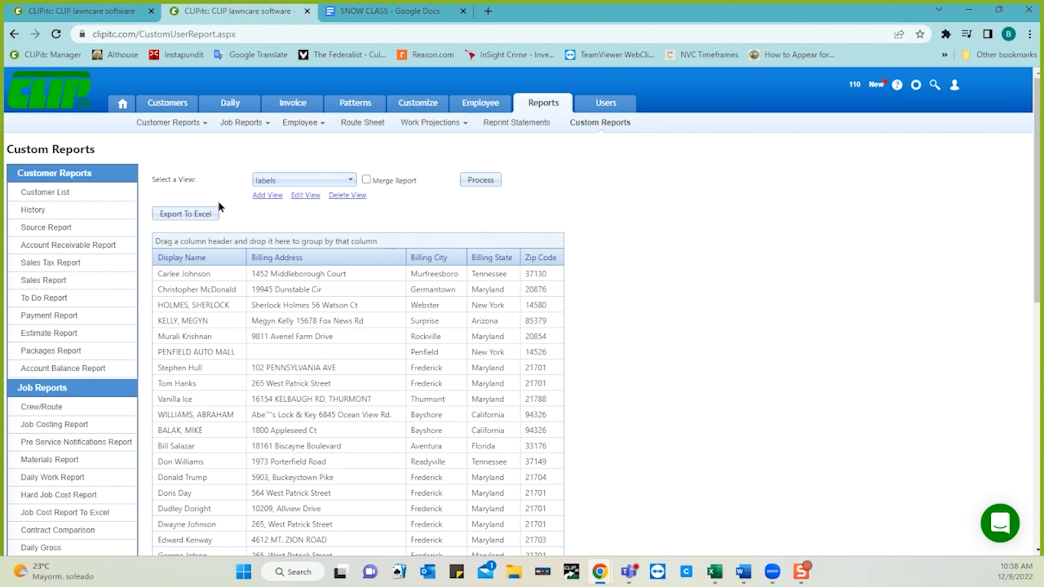
- Export the processed report to an Excel worksheet named "labels" in the Mail Merge - Contract class folder
click(189, 216)
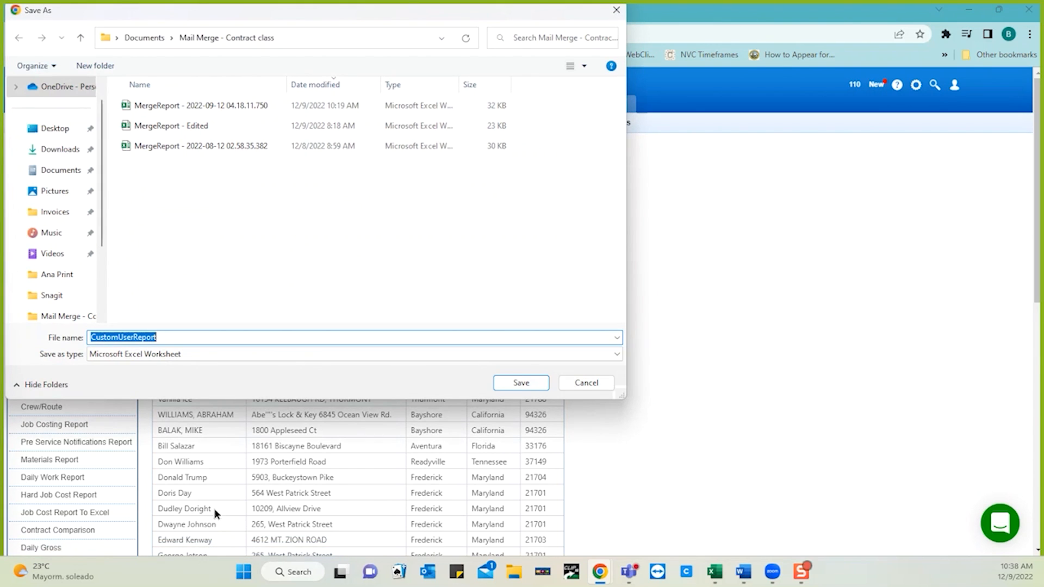
text(l)
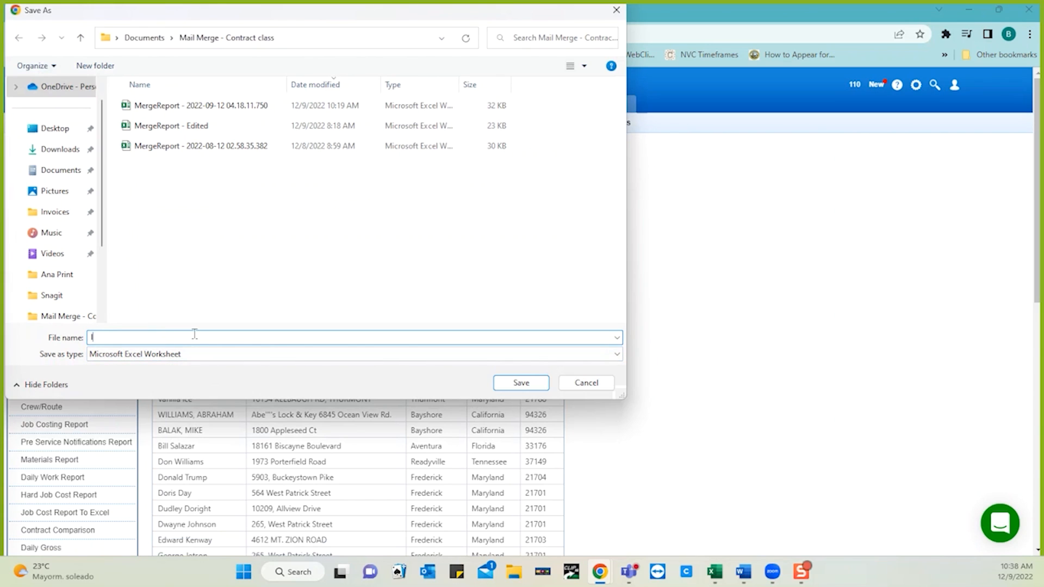
text(abels)
click(519, 384)
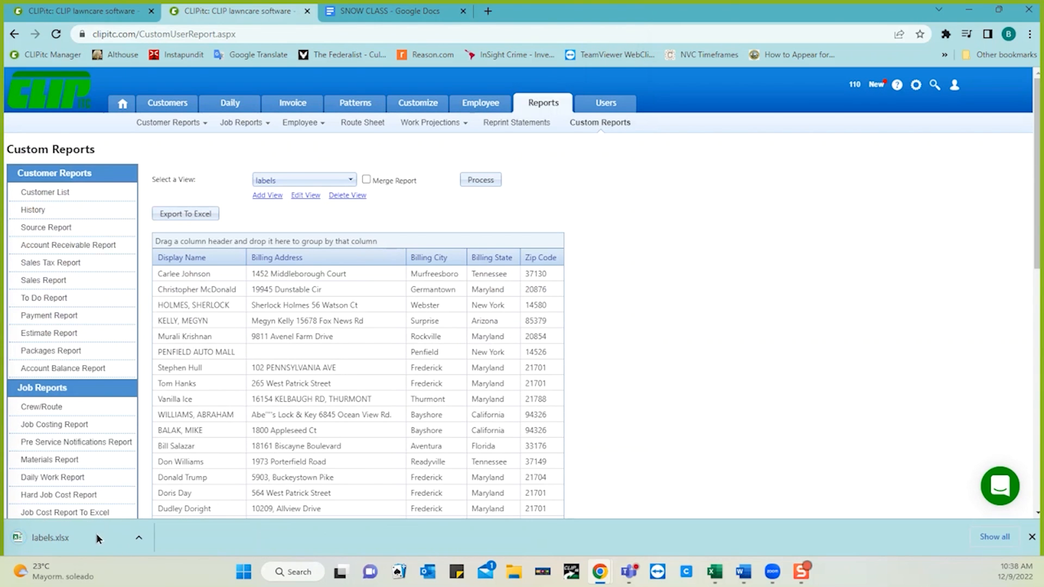
- Open the downloaded labels.xlsx in Excel and enable editing of the workbook
click(95, 534)
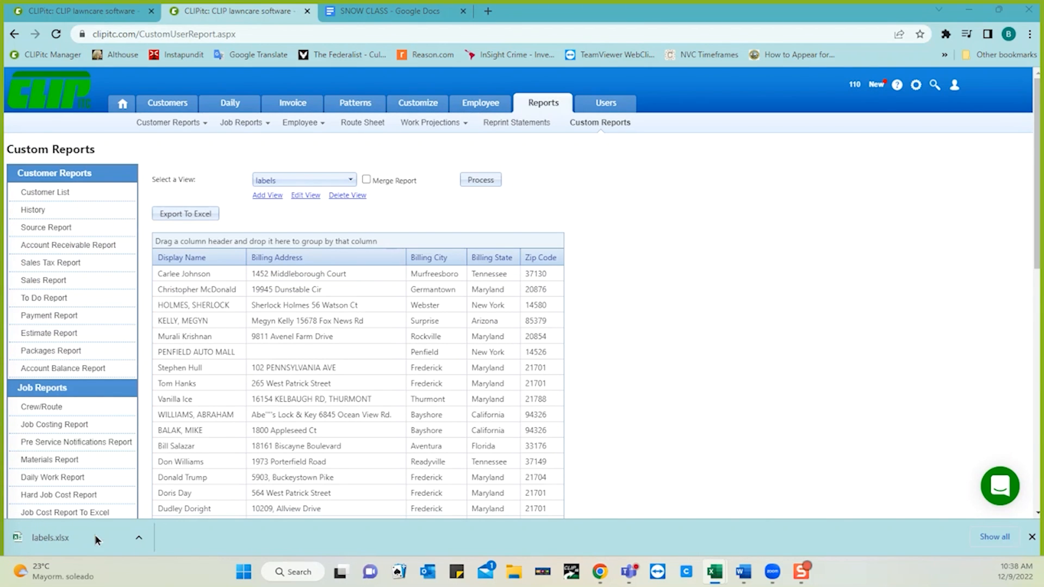
click(65, 537)
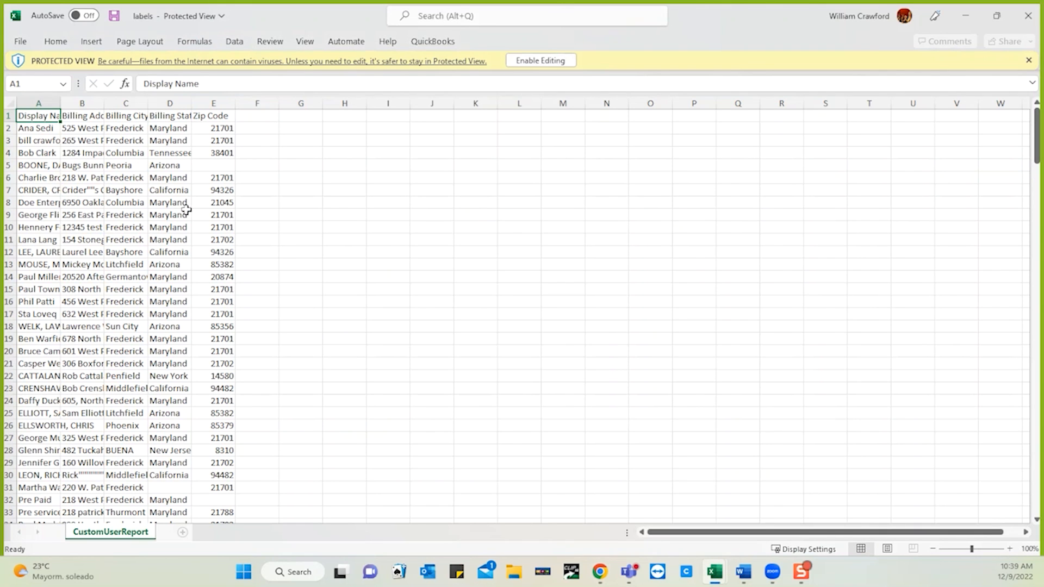
click(545, 59)
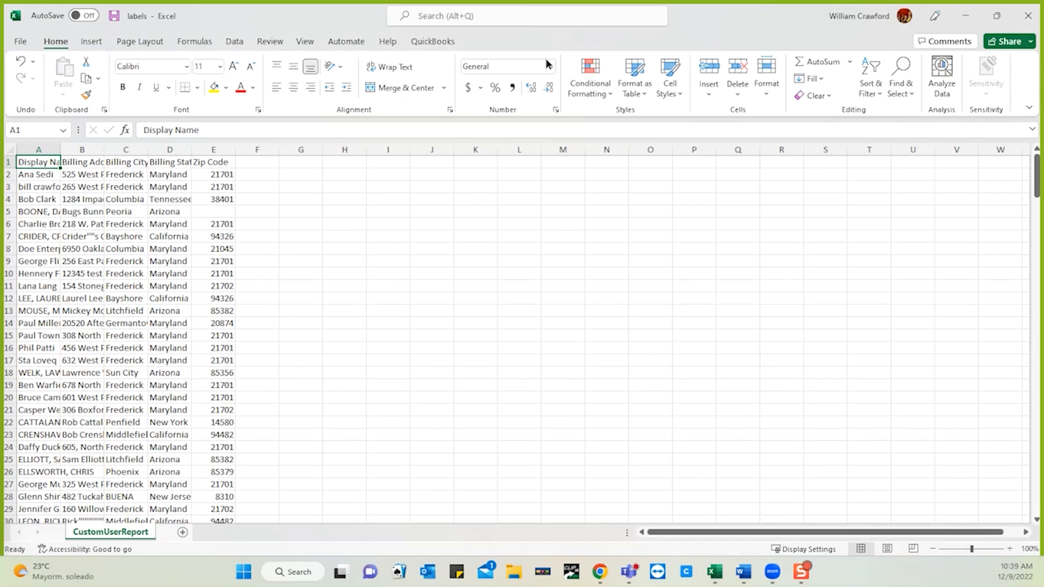
- Fit the Billing Address and Display Name columns to their contents, and select the zip code cell E5 to check it
double_click(104, 149)
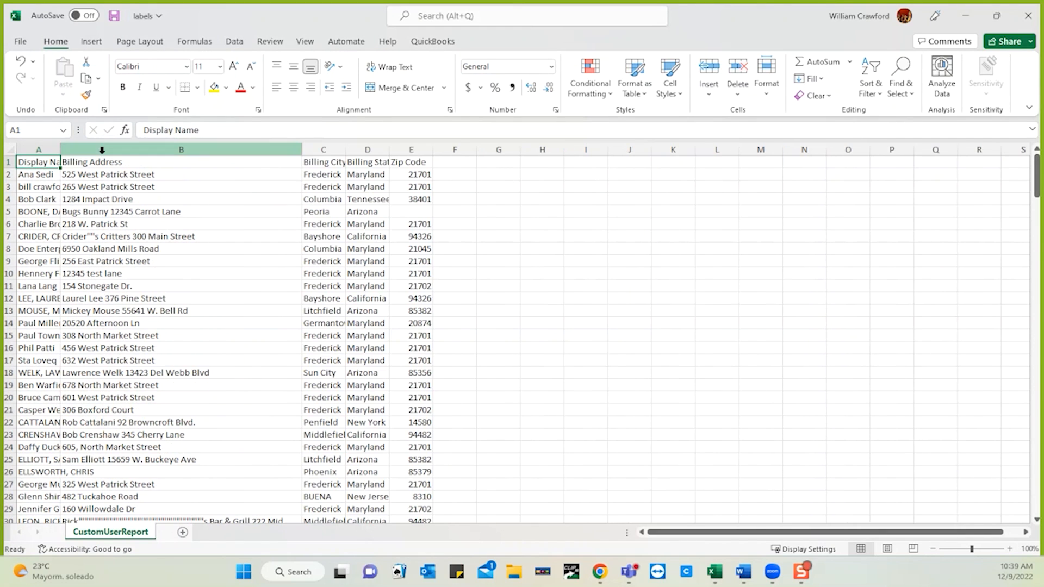
double_click(60, 148)
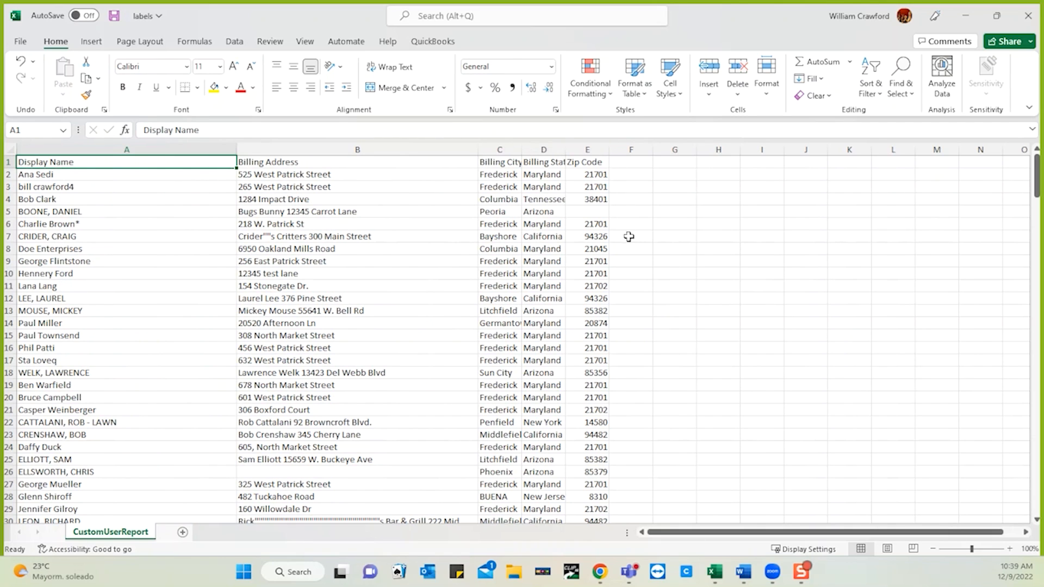
click(601, 211)
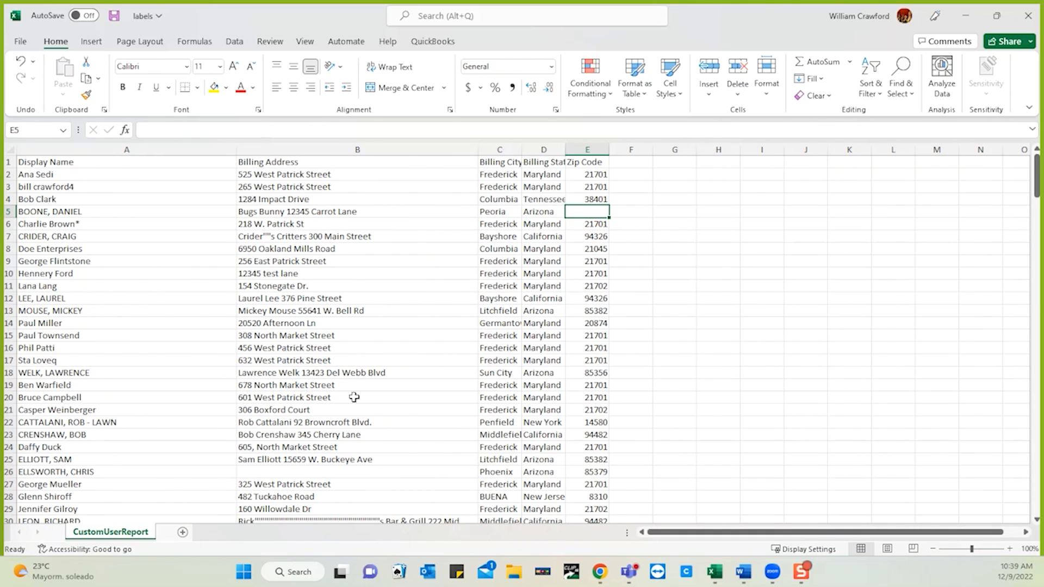
scroll(409, 304, right, 1)
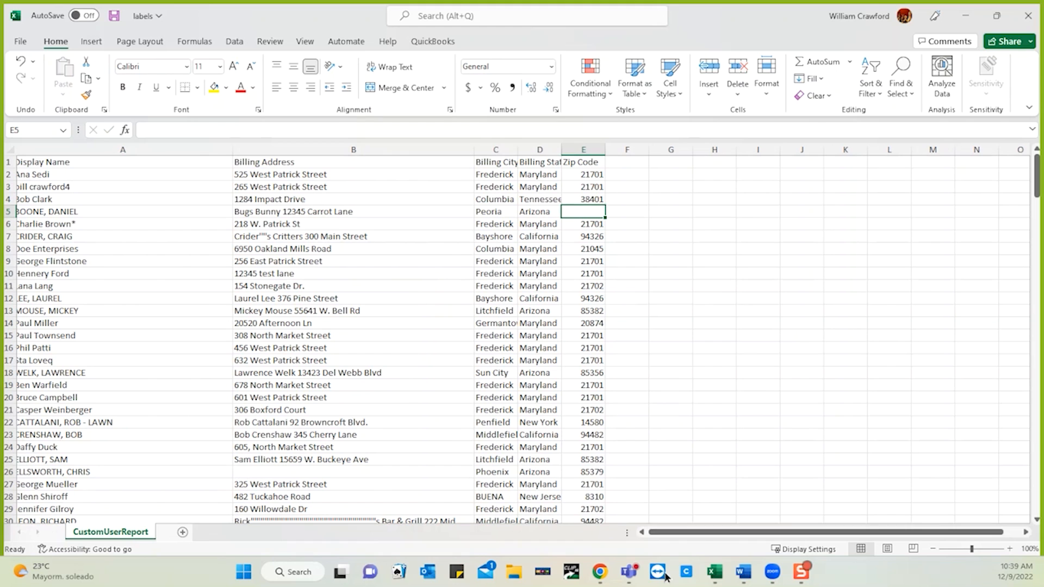
- Switch to Word's merged contract template window and create a new blank document from there
click(739, 574)
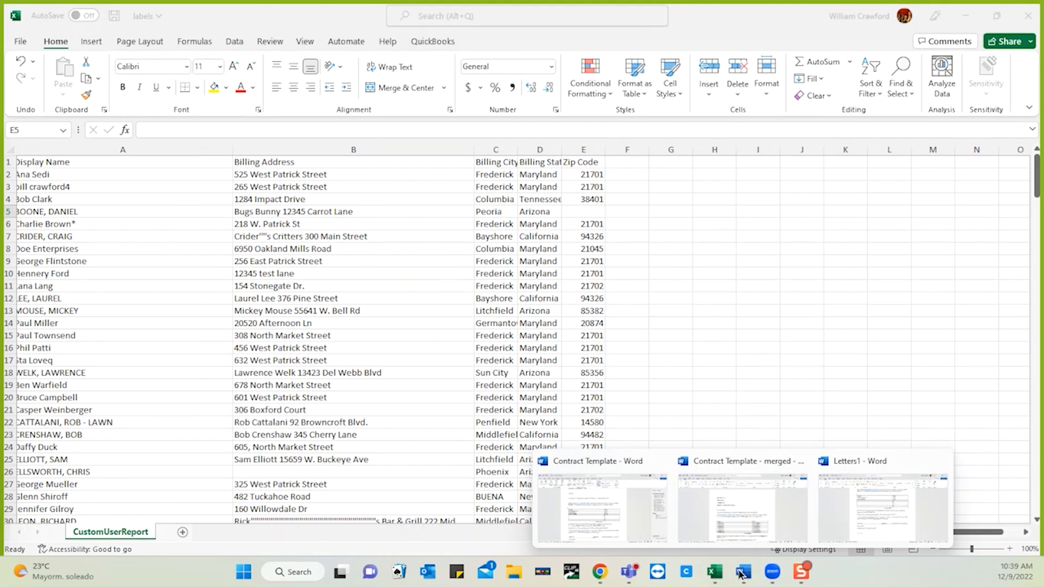
click(725, 508)
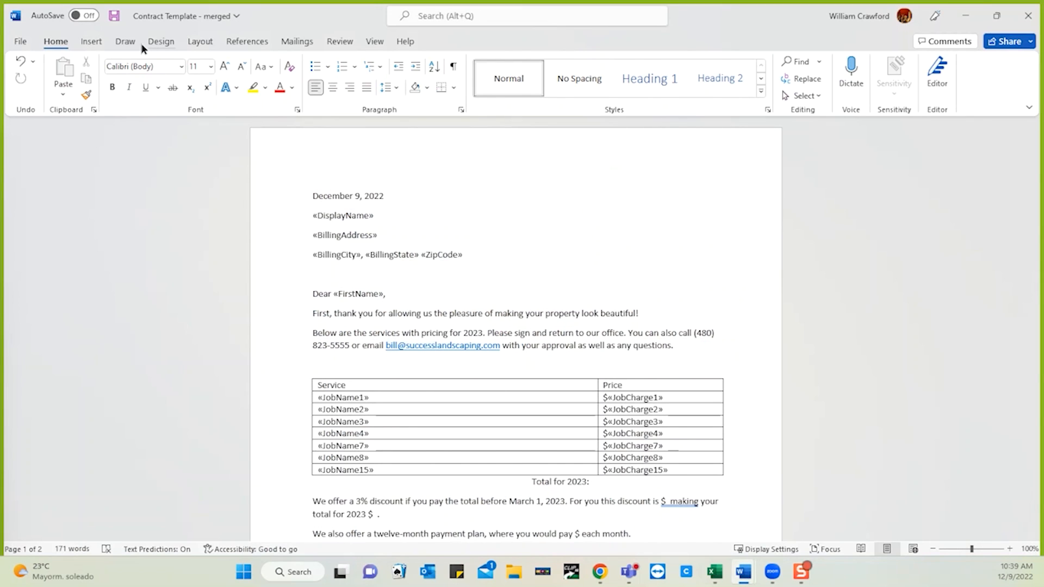
click(20, 42)
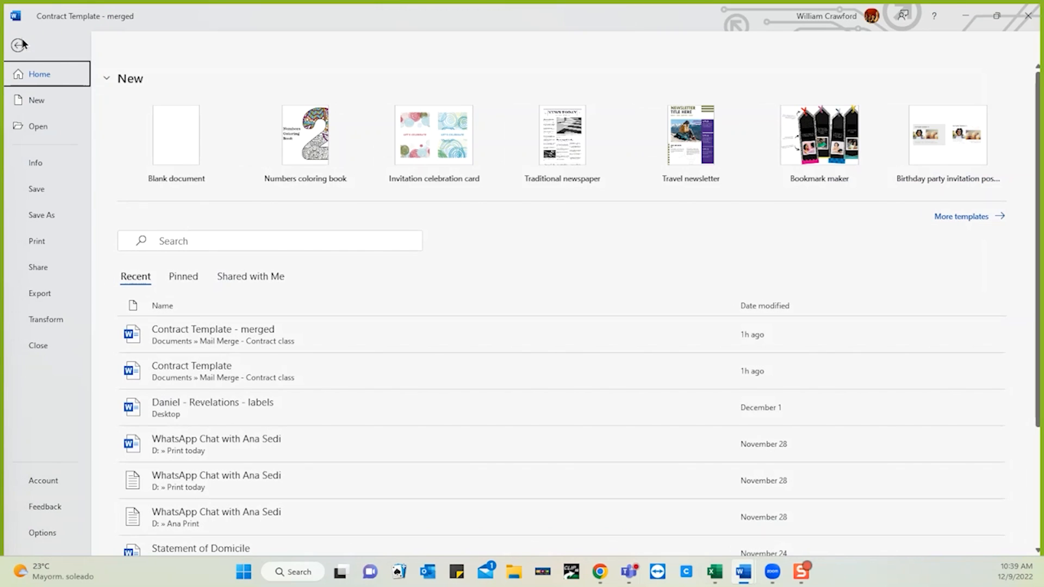
click(36, 104)
click(164, 145)
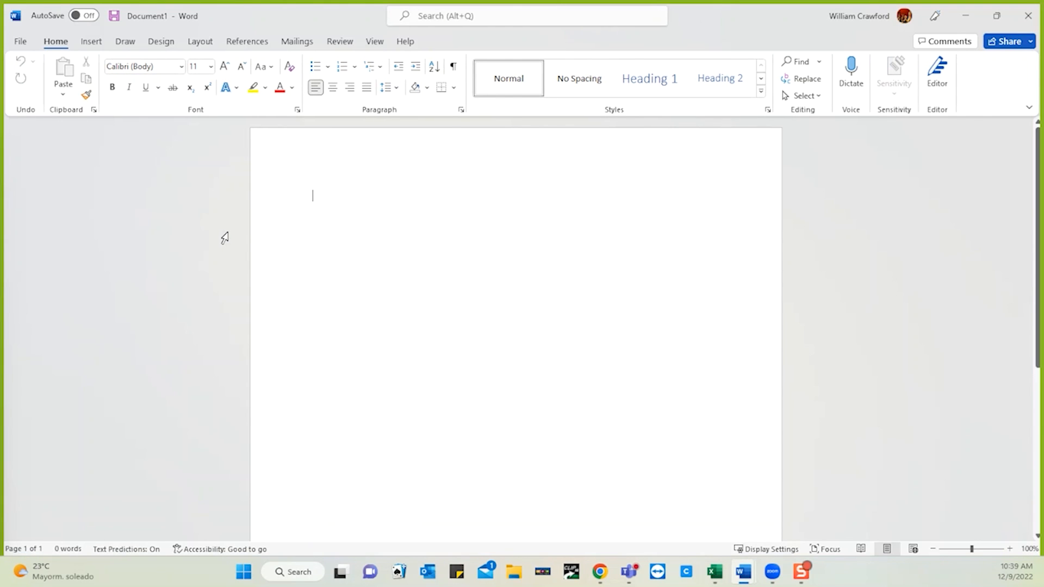
- Start the Step-by-Step Mail Merge Wizard in the blank document and choose Labels as the document type
click(290, 41)
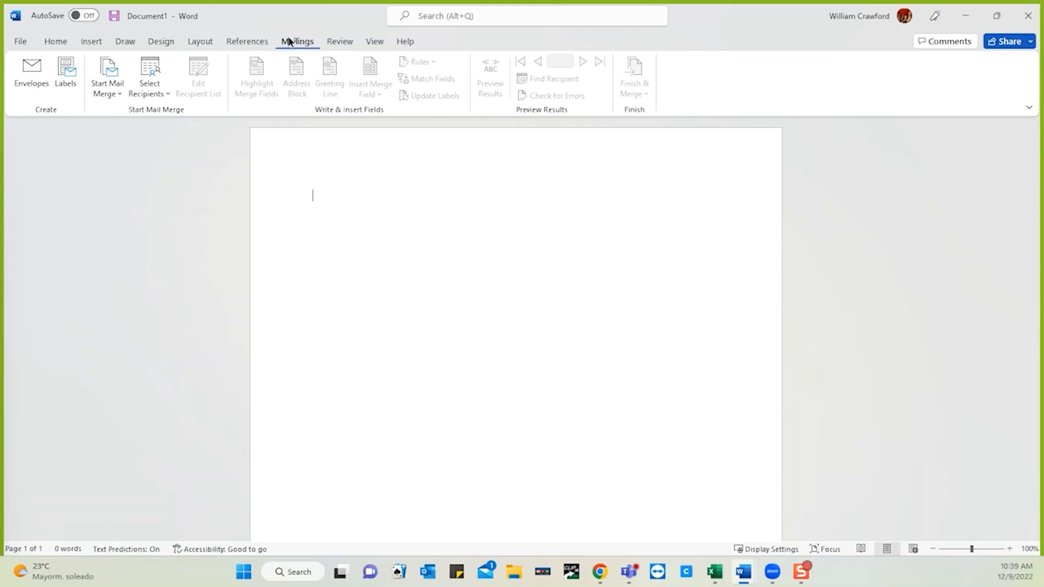
click(116, 94)
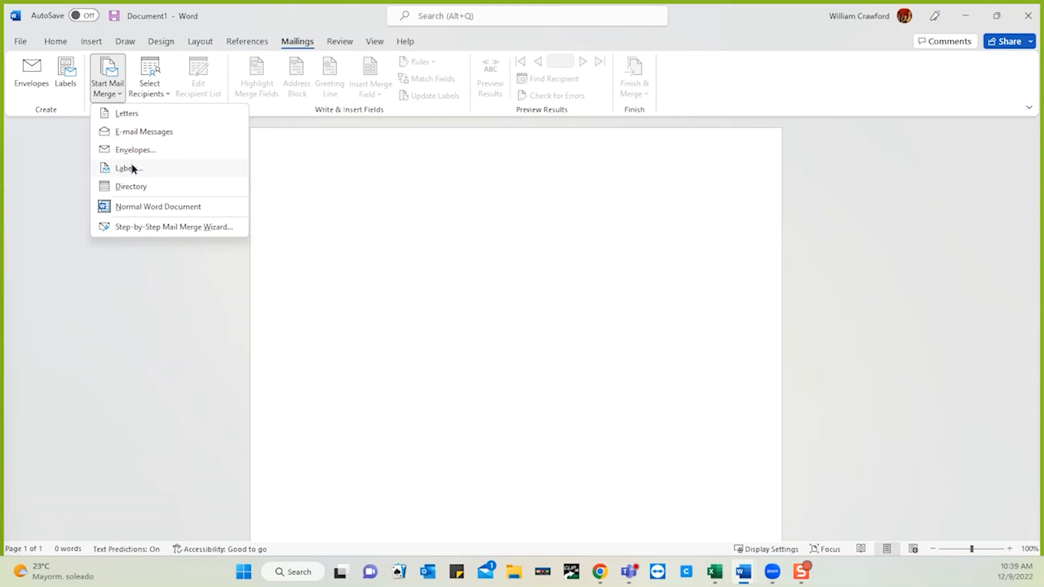
click(125, 229)
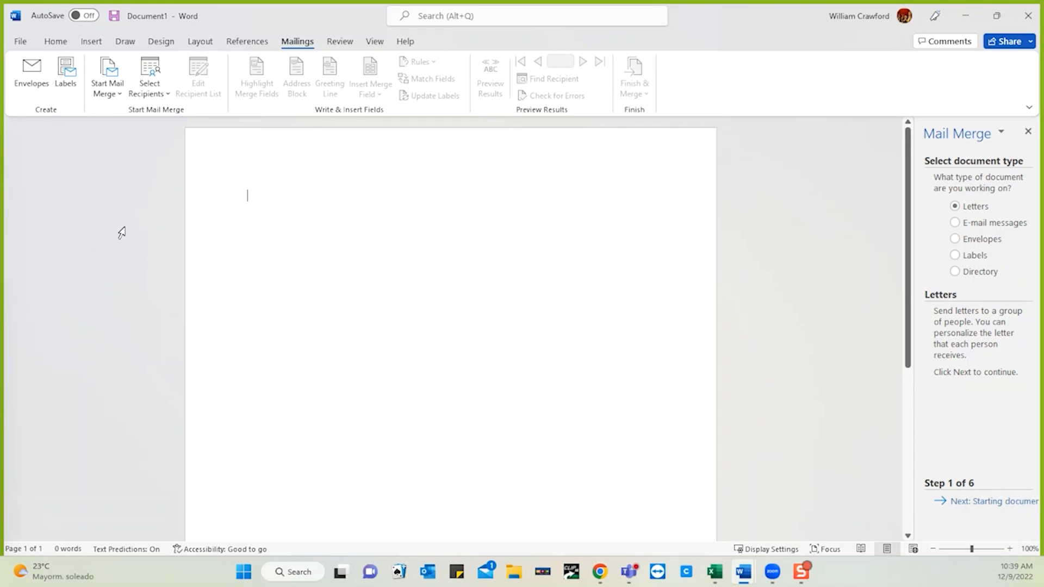
click(955, 255)
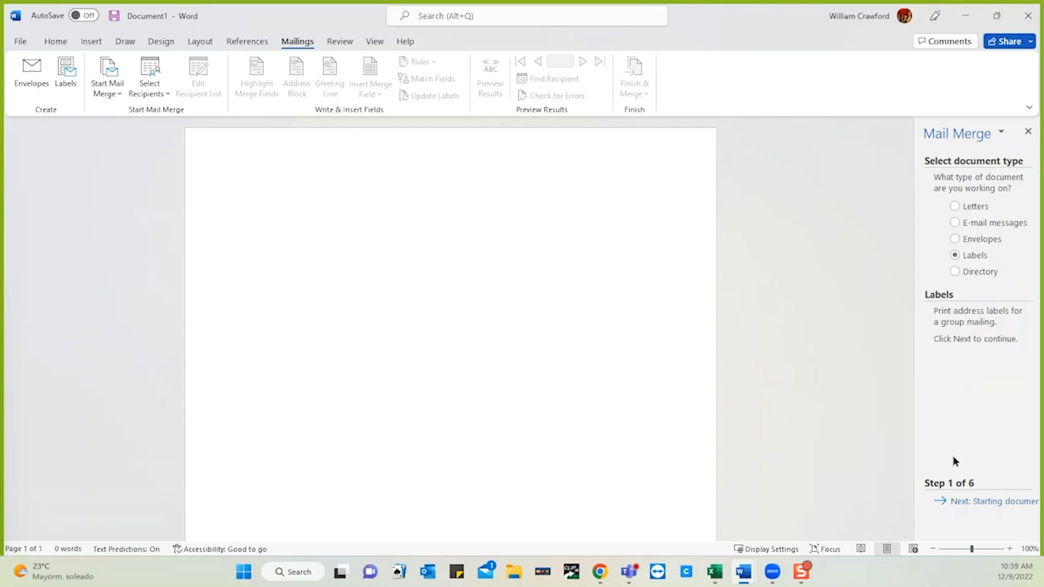
- Set the label layout of the starting document to Avery US Letter, product number 5160 Address Labels
click(970, 502)
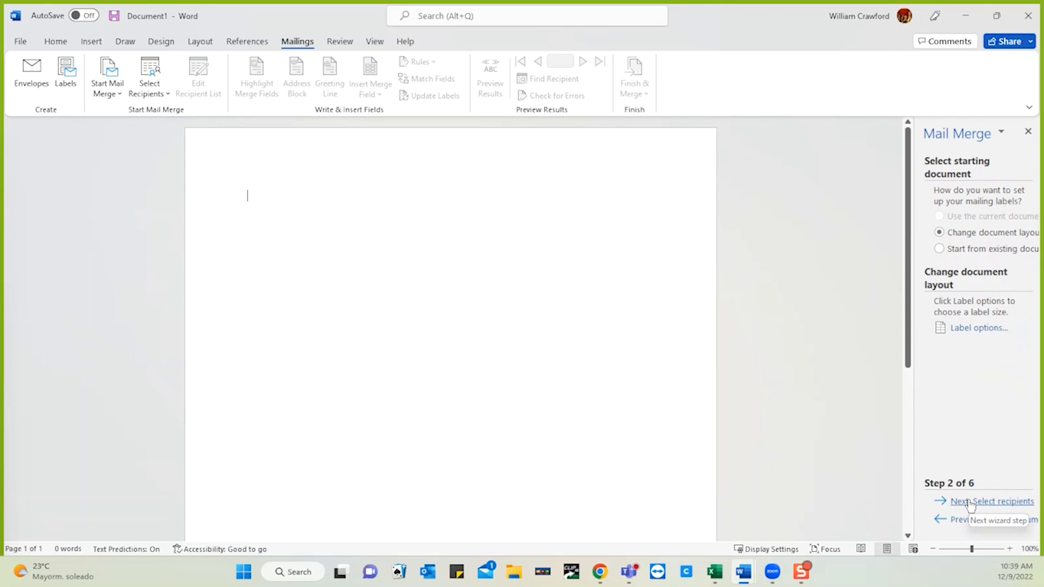
click(979, 328)
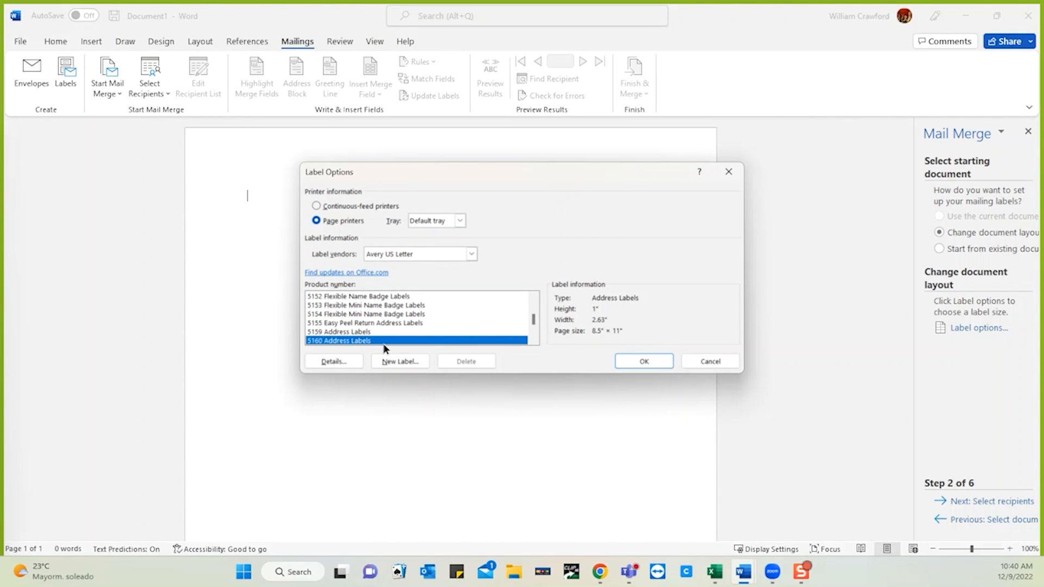
click(644, 362)
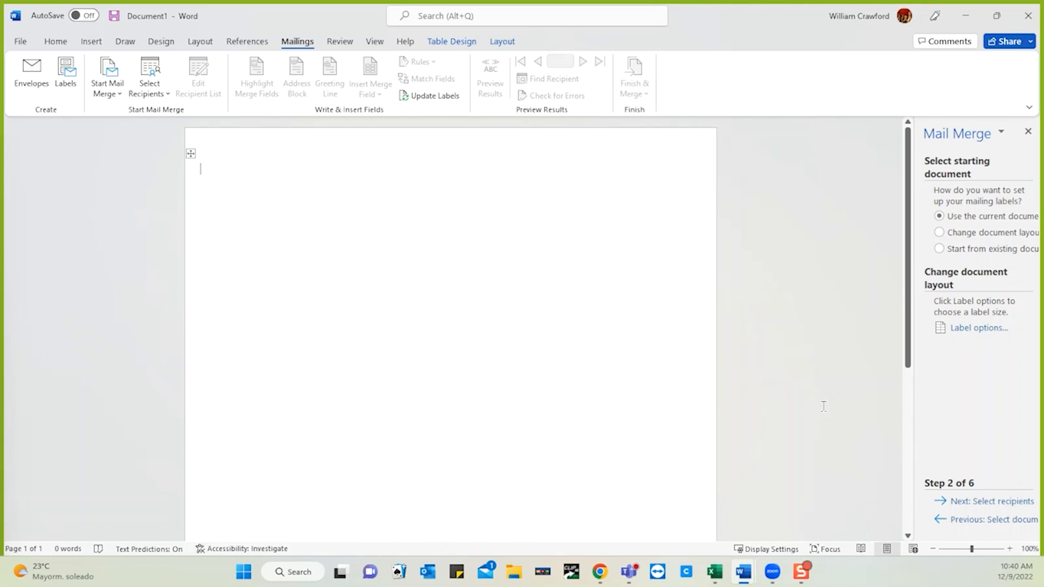
- Use the CustomUserReport$ table of the labels workbook in Documents > Mail Merge - Contract class as the existing recipient list, keeping all recipients
click(962, 503)
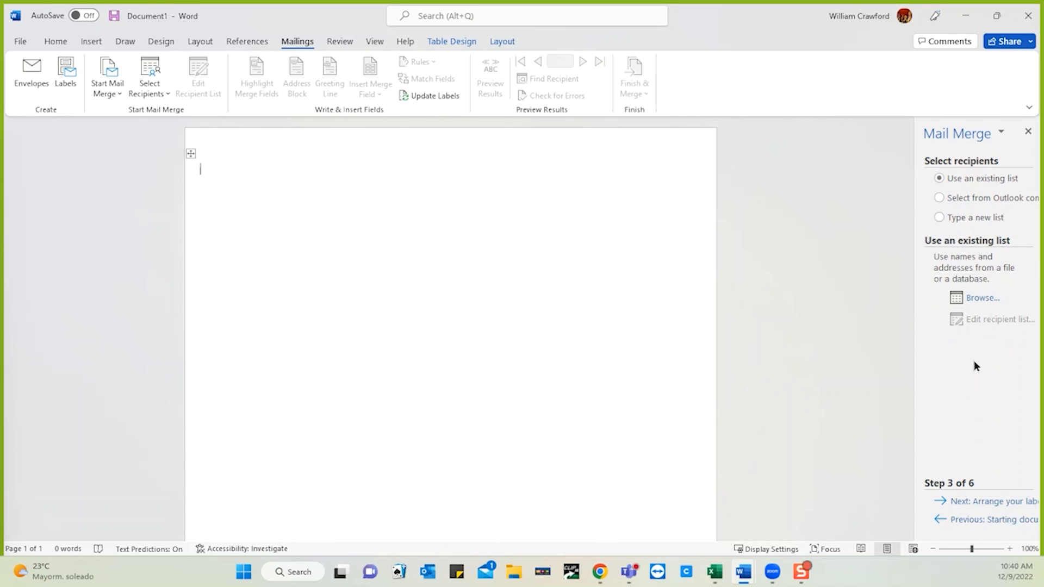
click(976, 298)
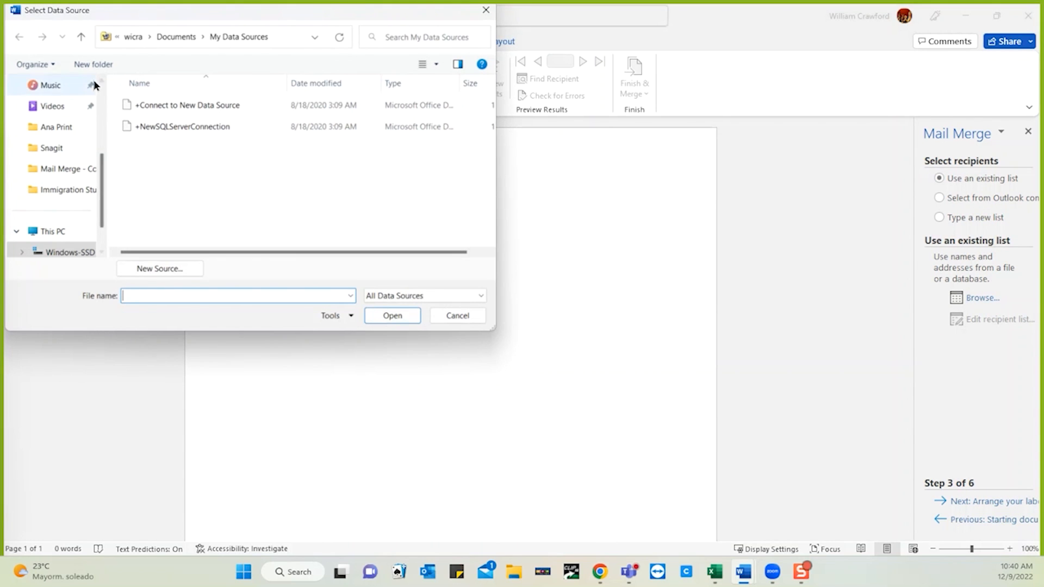
click(99, 92)
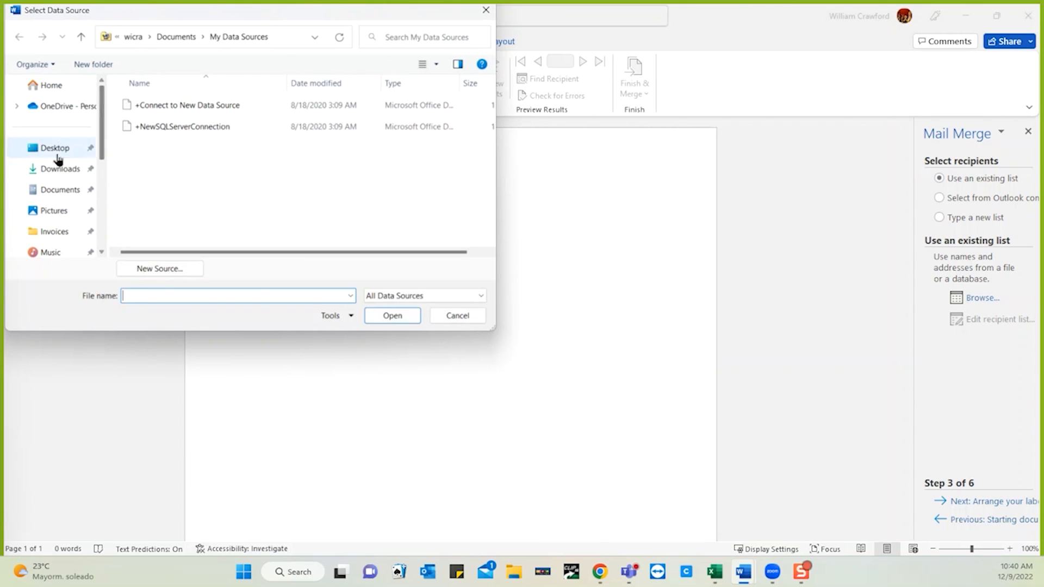
click(56, 189)
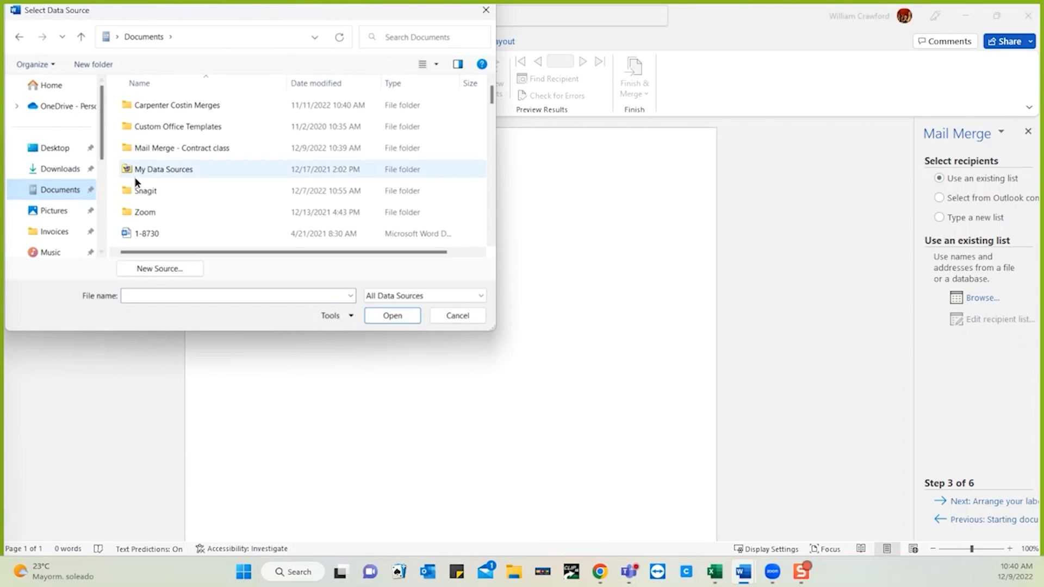
double_click(167, 153)
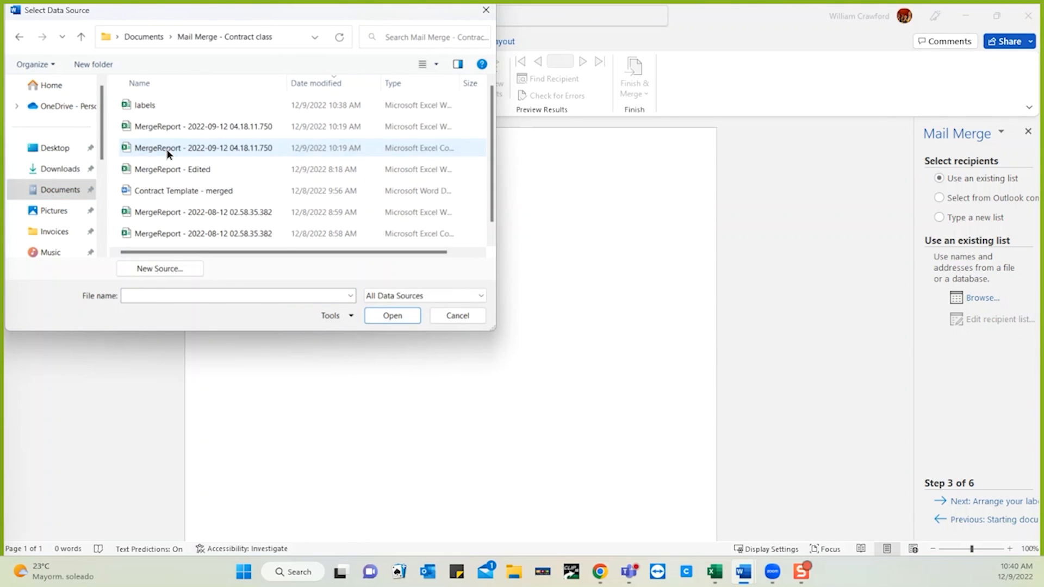
double_click(155, 107)
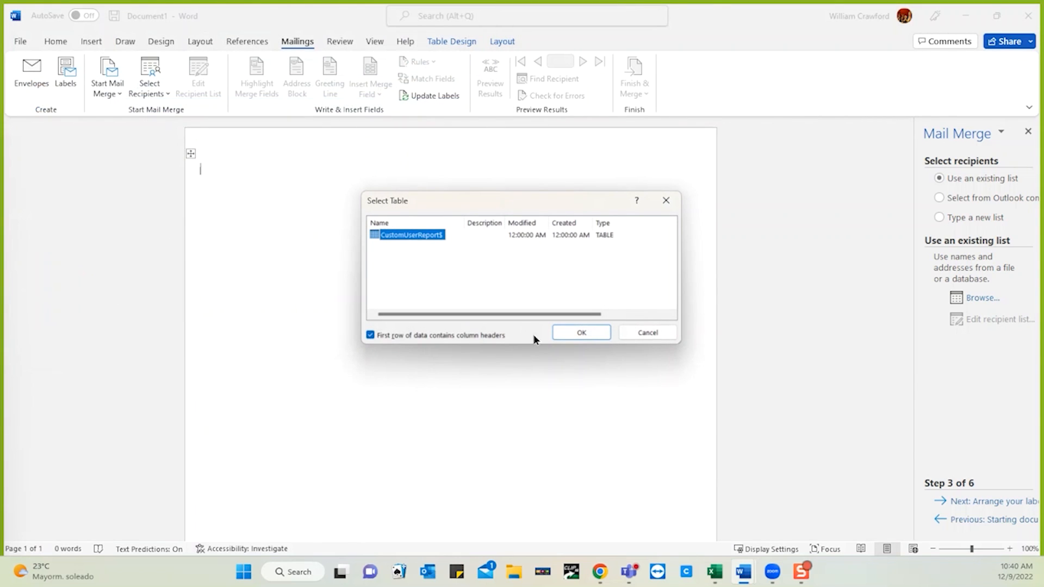
click(569, 332)
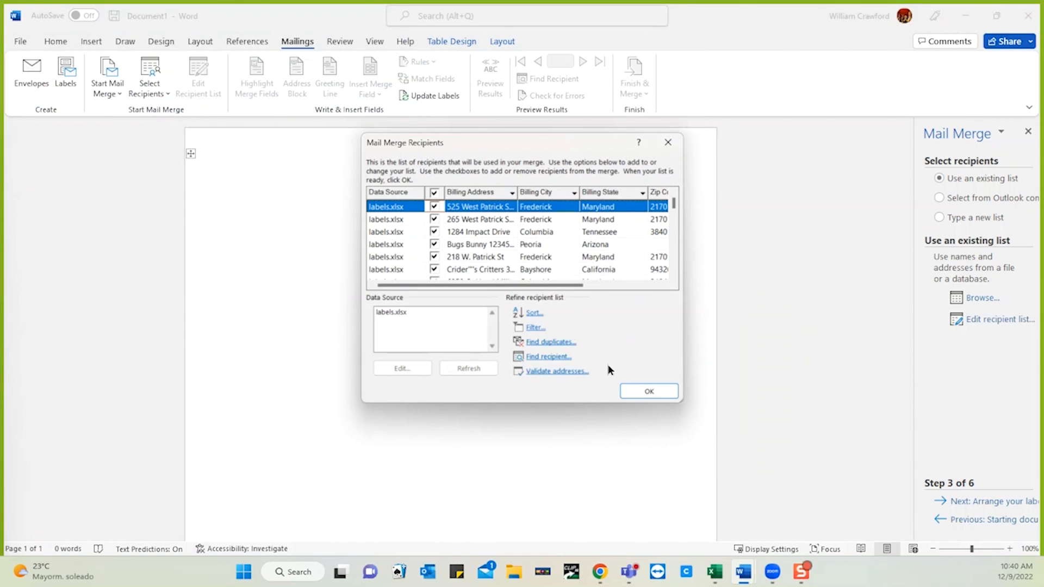
click(632, 391)
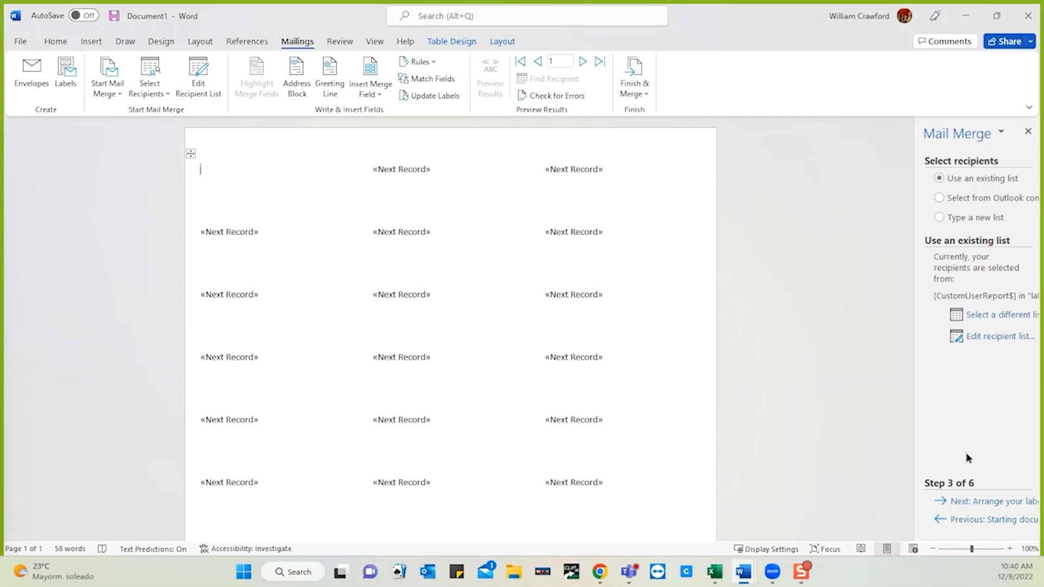
- Insert an address block in the first label, with First Name matched to the Display Name field
click(984, 501)
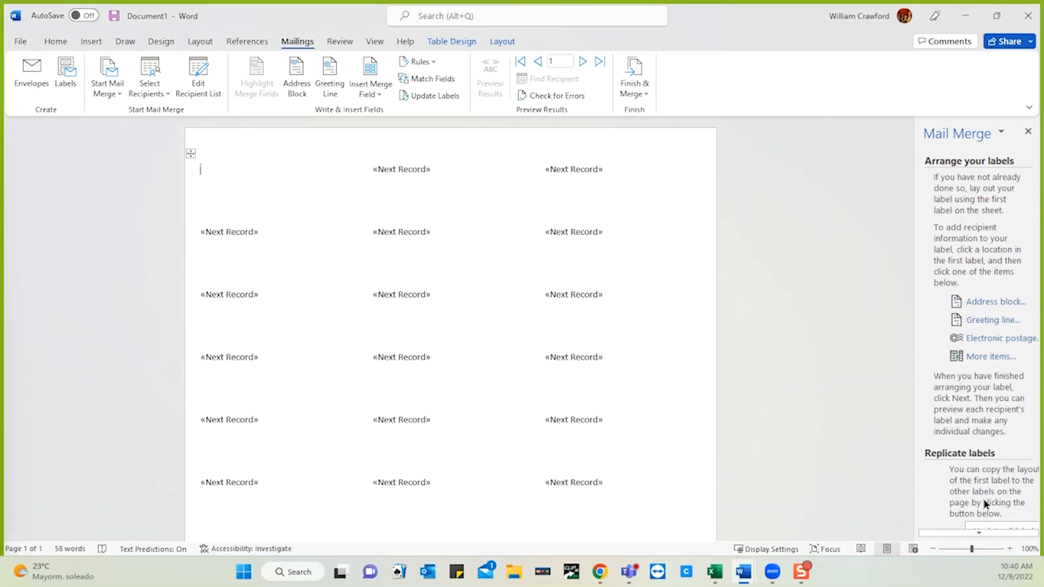
click(994, 305)
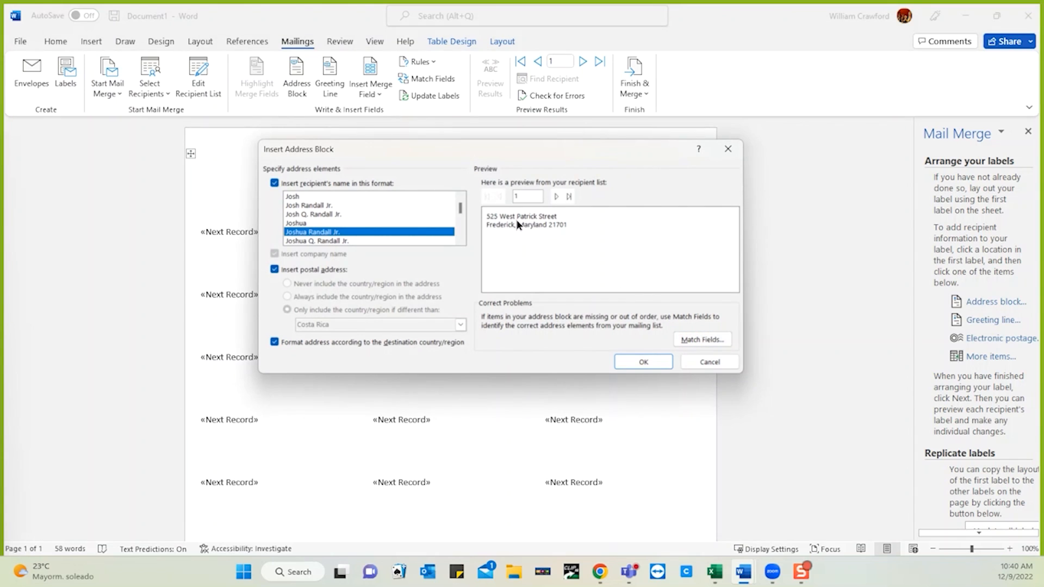
click(698, 338)
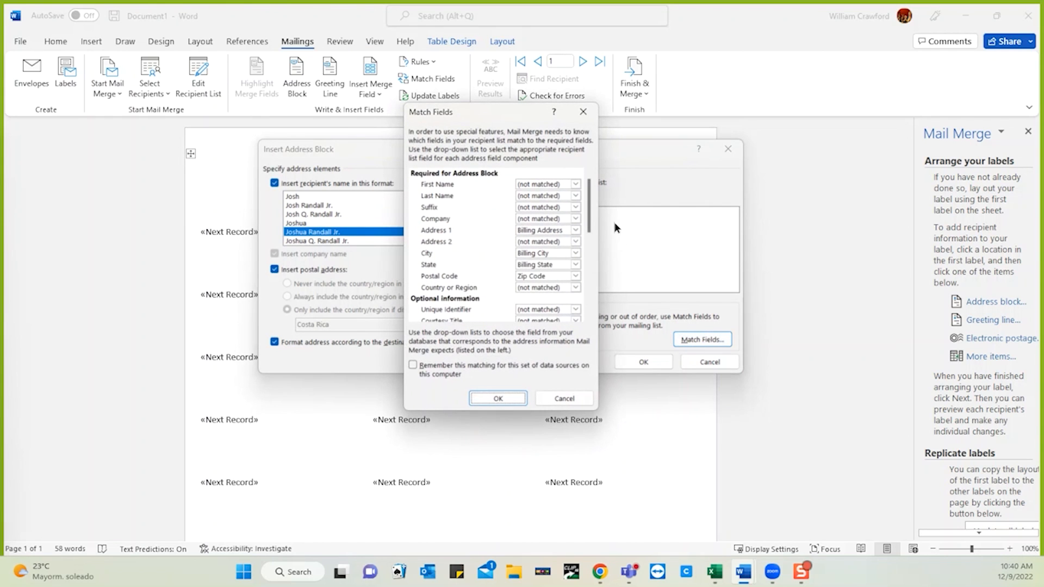
click(577, 185)
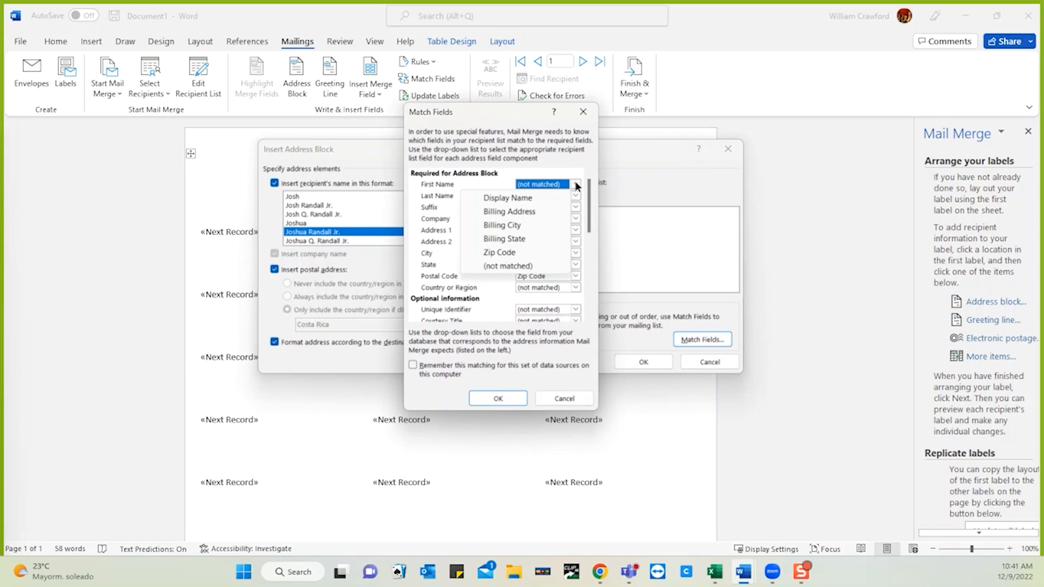
click(526, 199)
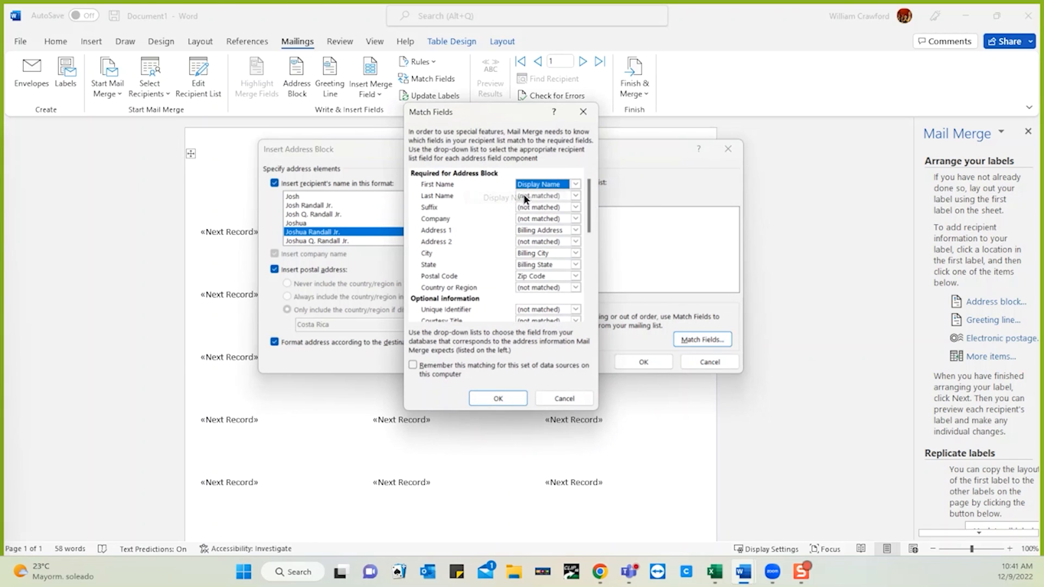
click(498, 398)
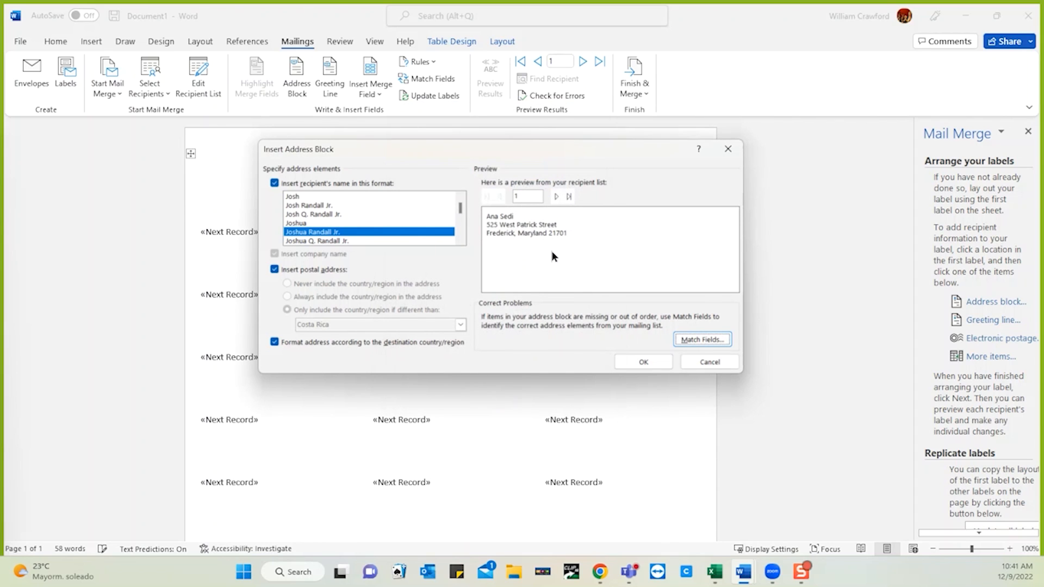
click(642, 363)
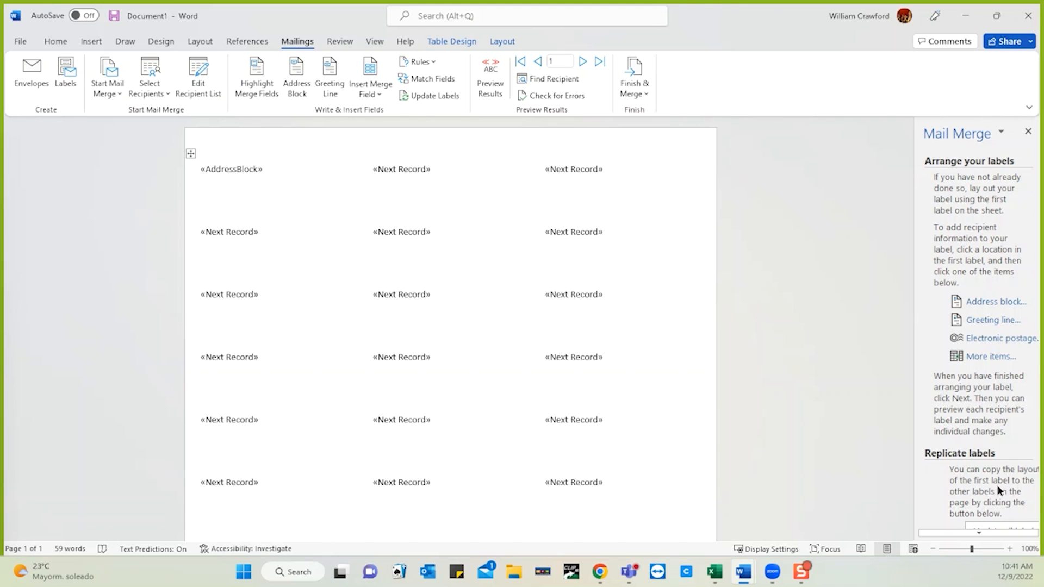
- Replicate the first label's layout to all labels on the sheet and preview the merged labels
click(981, 534)
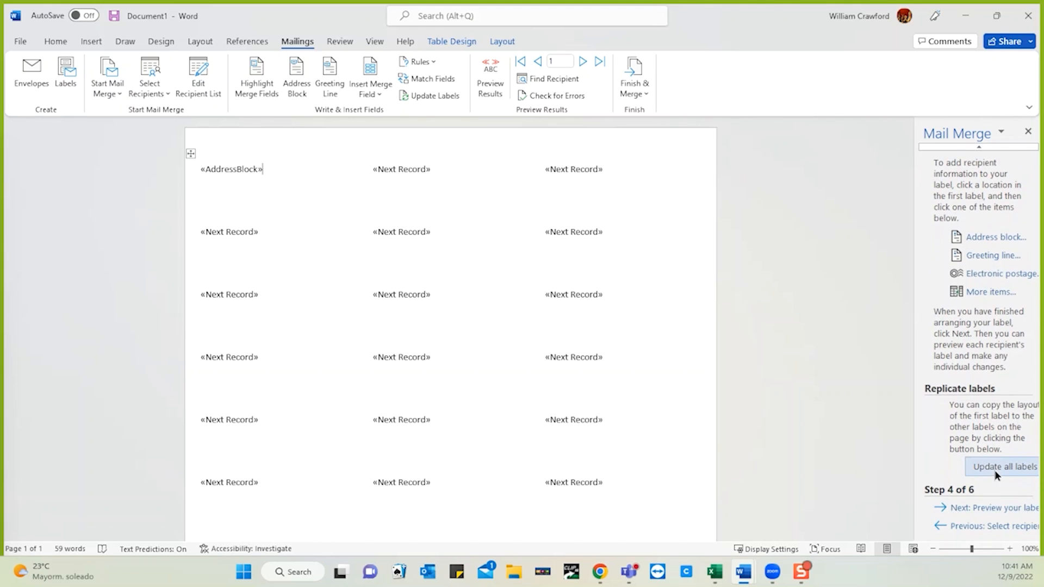
click(993, 469)
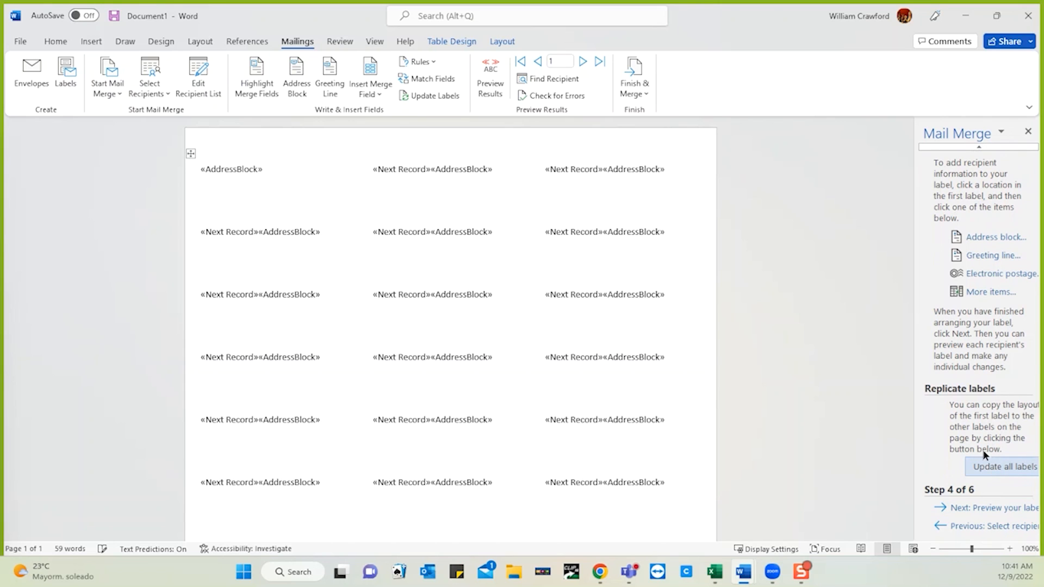
click(981, 511)
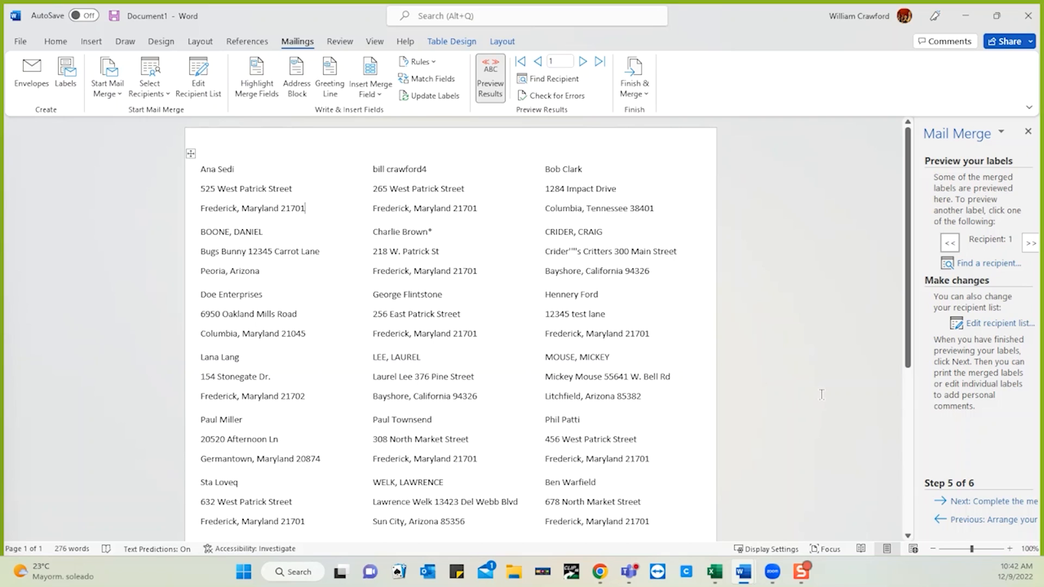
- Close the Mail Merge wizard pane of the labels document and create a new blank document
click(120, 94)
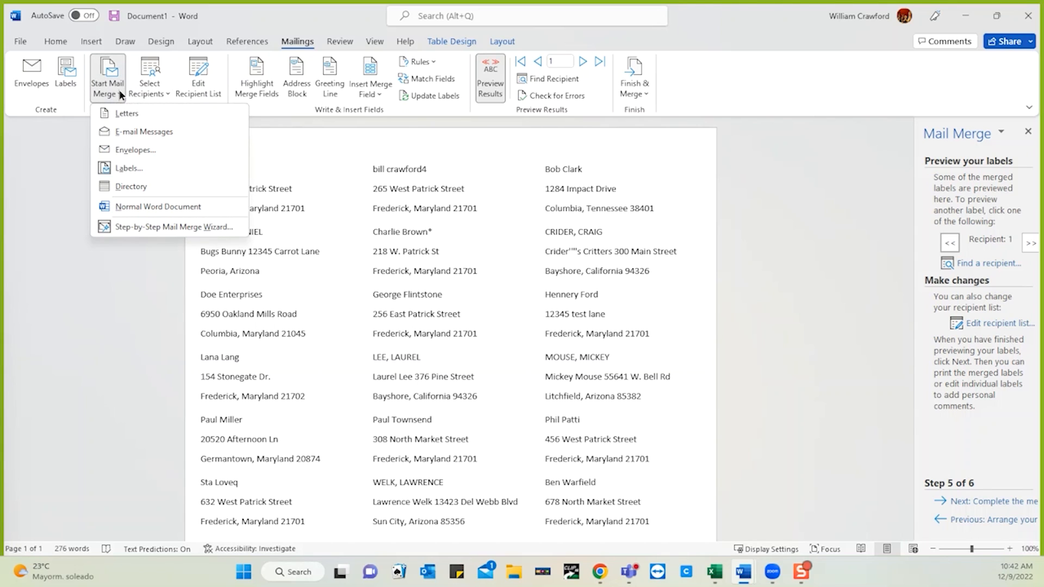
click(130, 226)
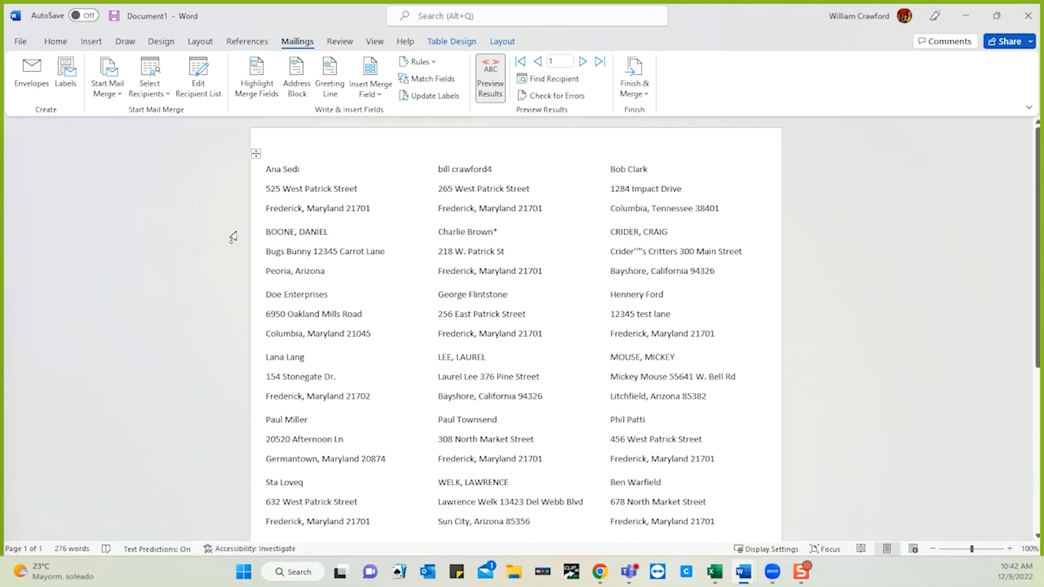
click(22, 43)
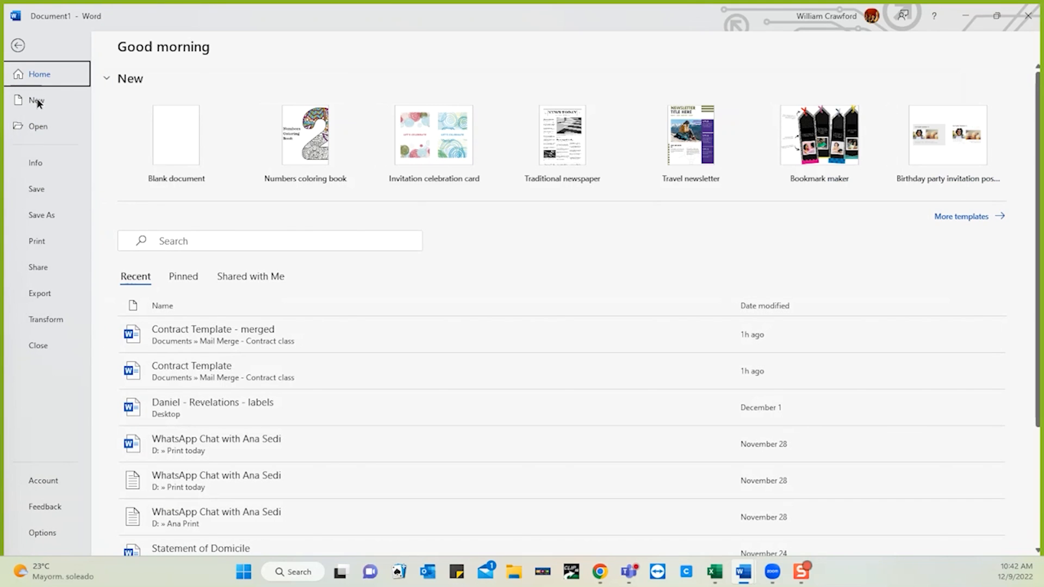
click(38, 104)
click(181, 145)
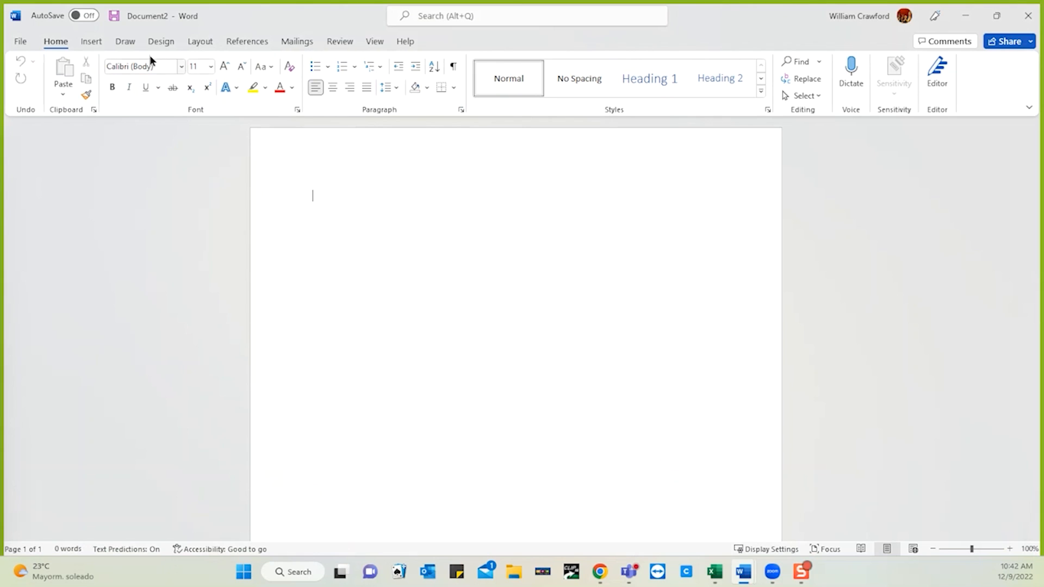
- Start the Step-by-Step Mail Merge Wizard in the new document and choose E-mail messages as the document type
click(290, 45)
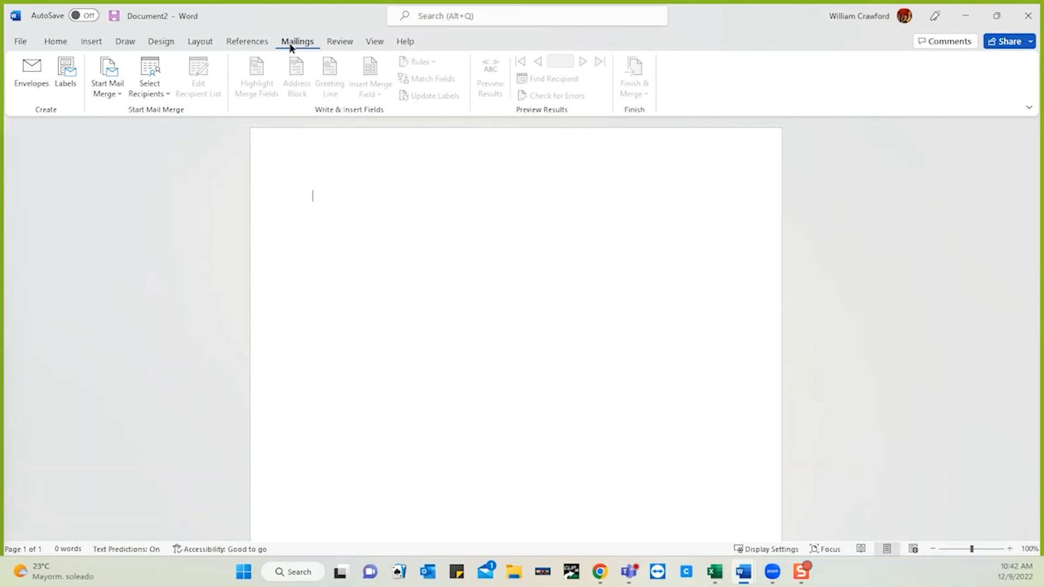
click(120, 93)
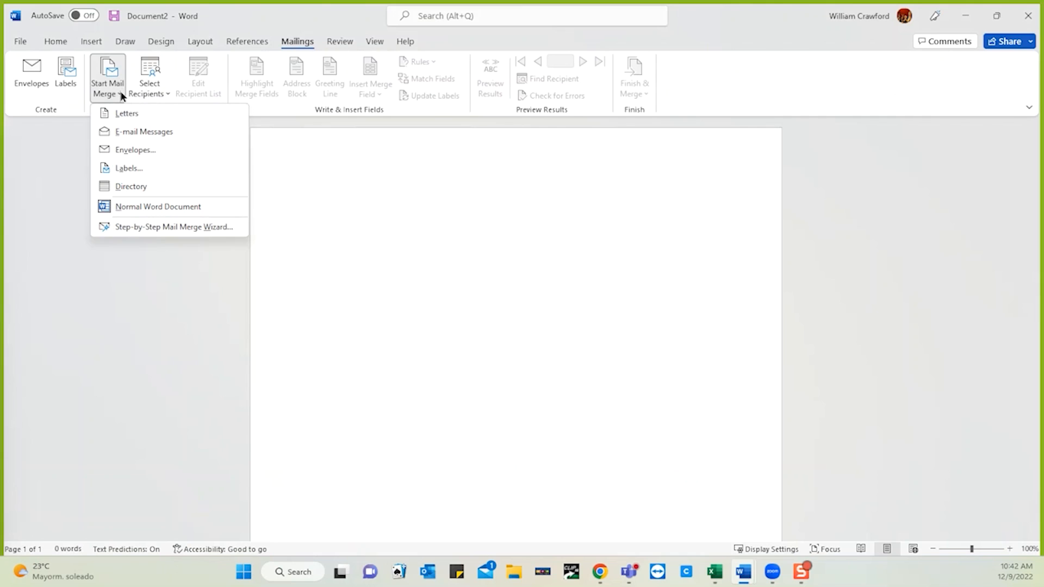
click(130, 228)
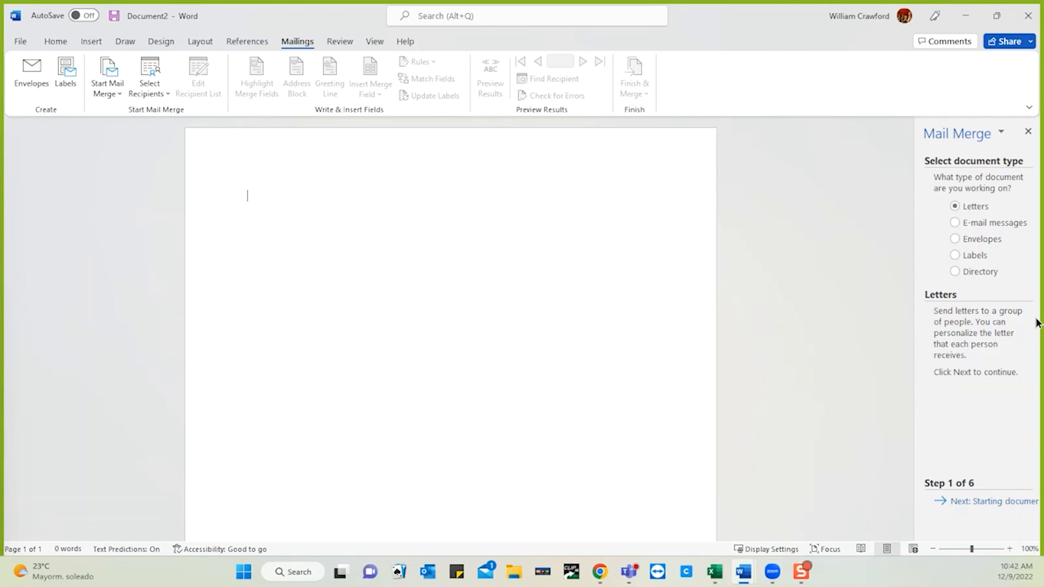
click(957, 221)
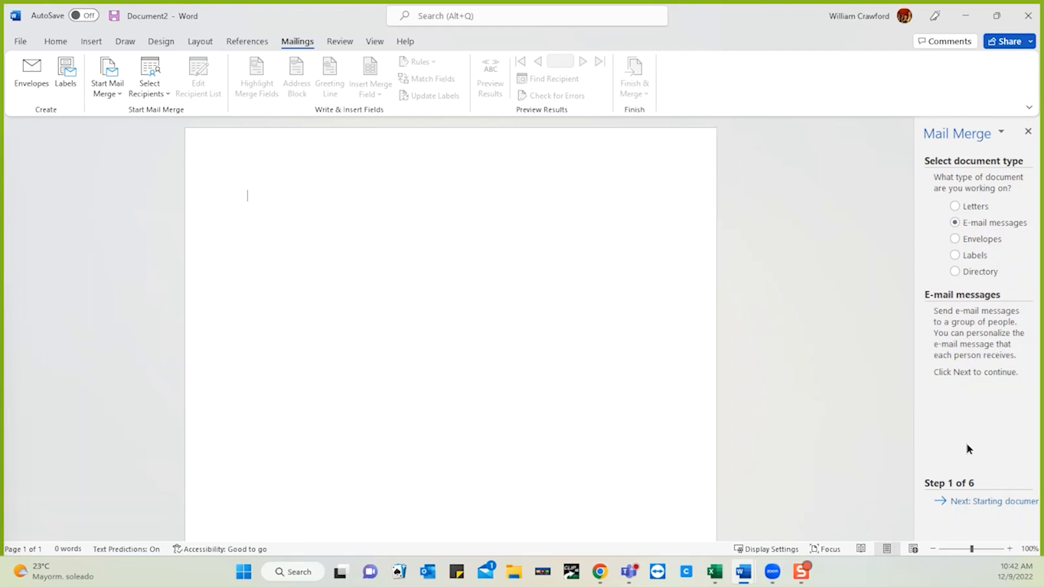
- Keep the current document as the starting document, enter "Dear" as its text, and advance to recipient selection
click(977, 502)
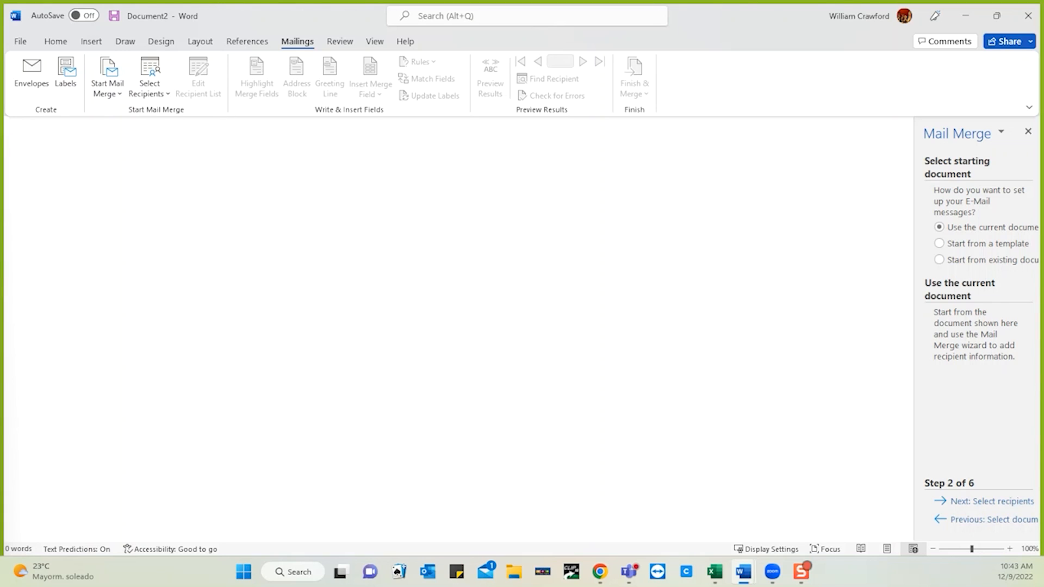
text(Dear)
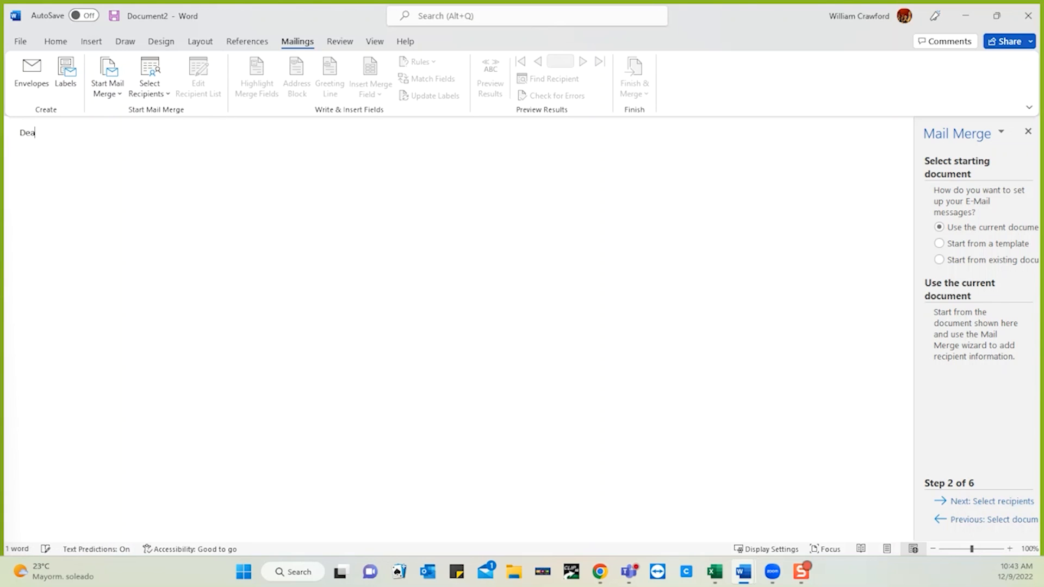
click(975, 501)
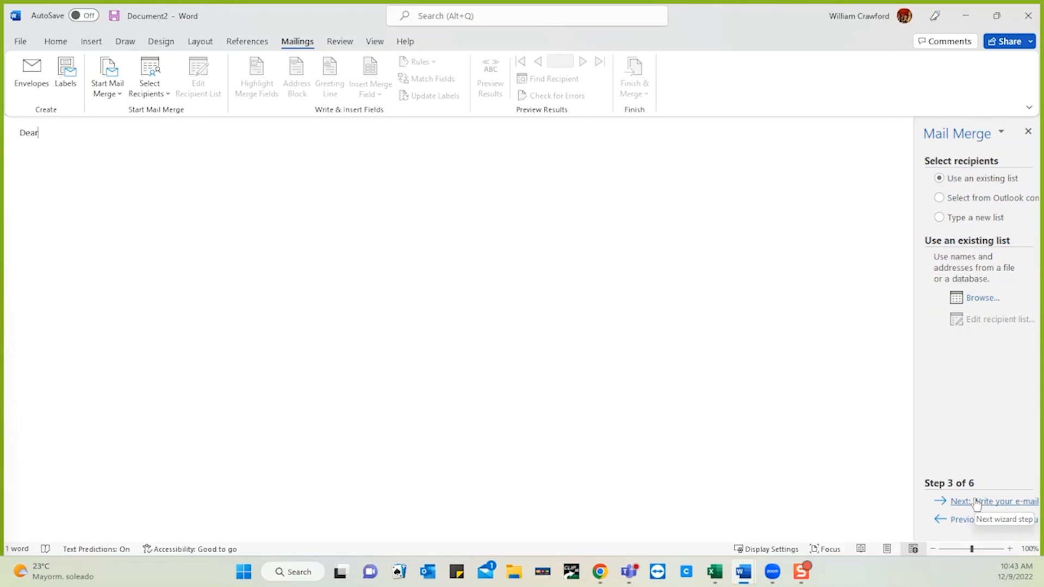
- Use the CustomUserReport$ table of the labels workbook in Documents > Mail Merge - Contract class as recipient list, and advance to the e-mail preview
click(975, 298)
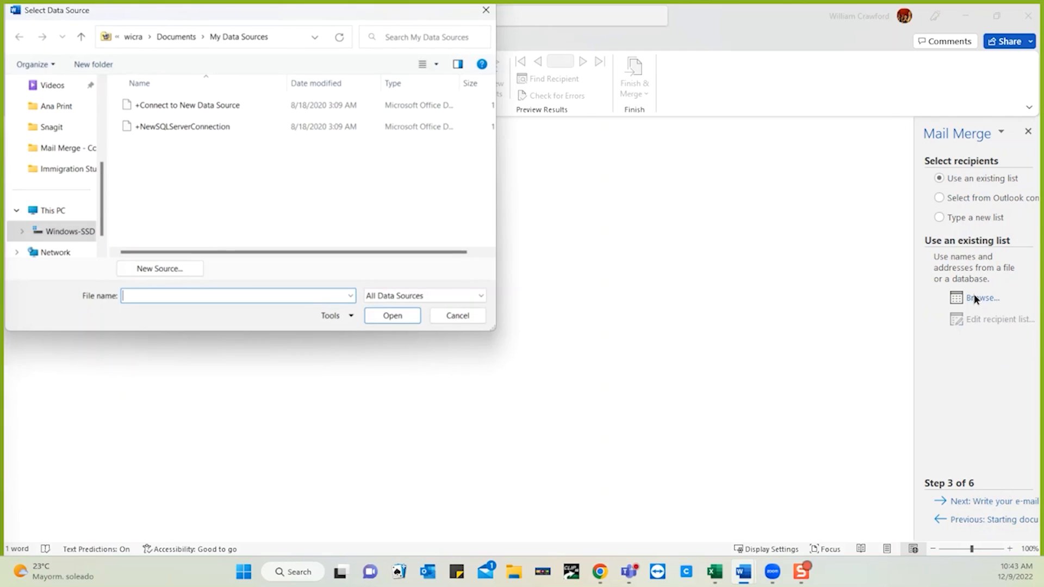
click(102, 98)
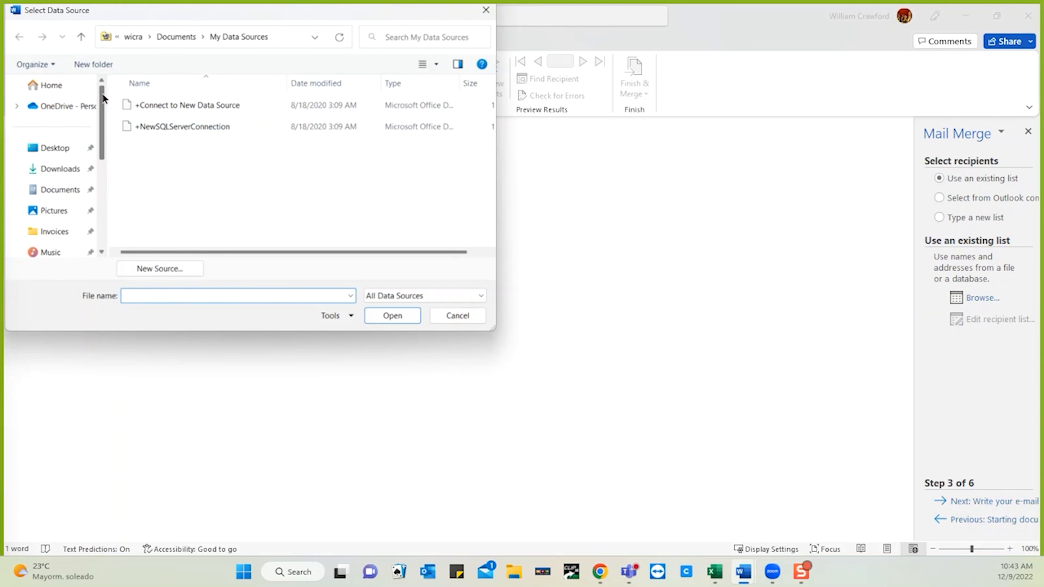
click(61, 190)
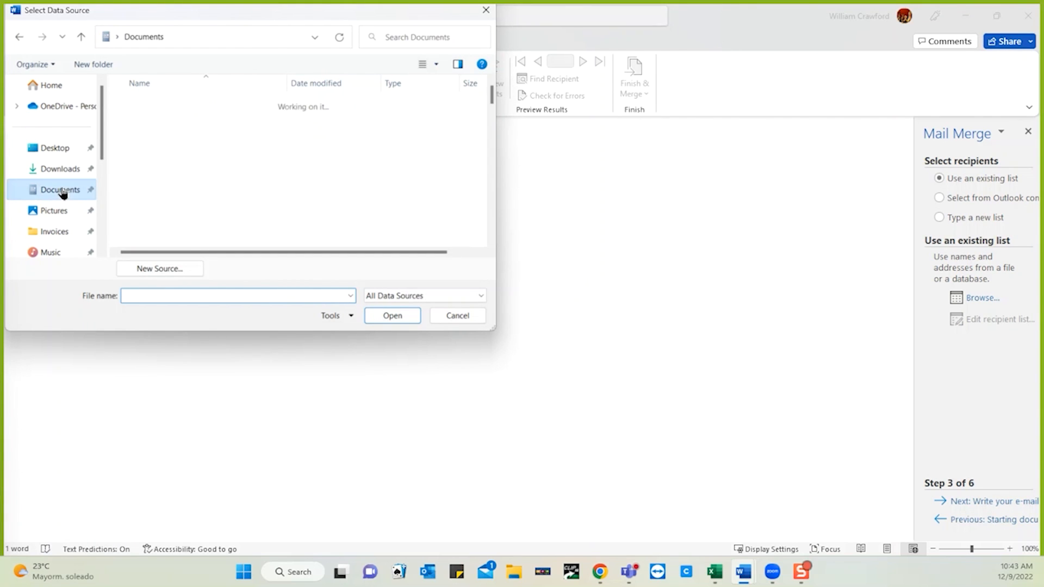
double_click(180, 147)
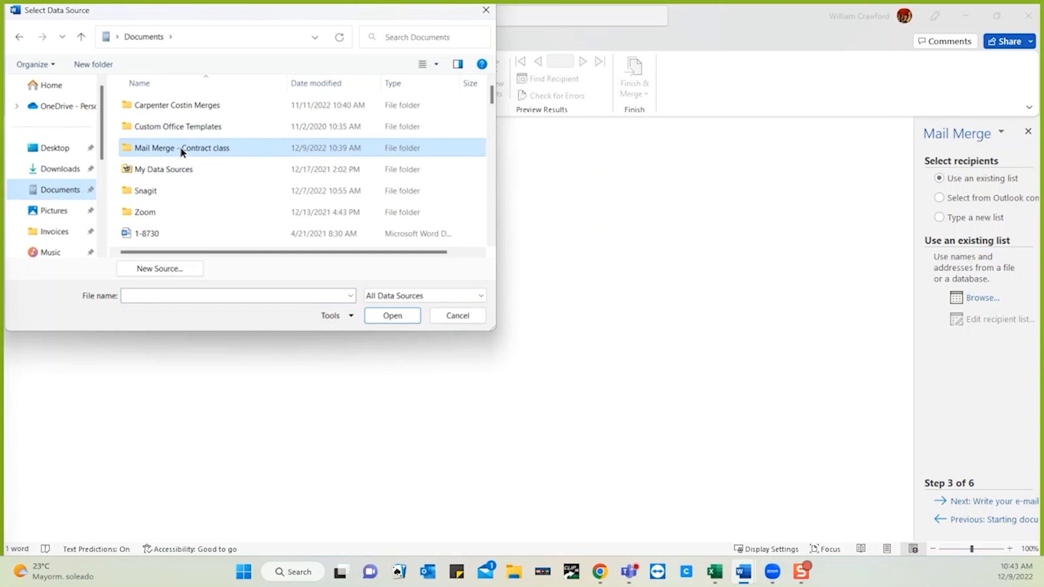
double_click(143, 105)
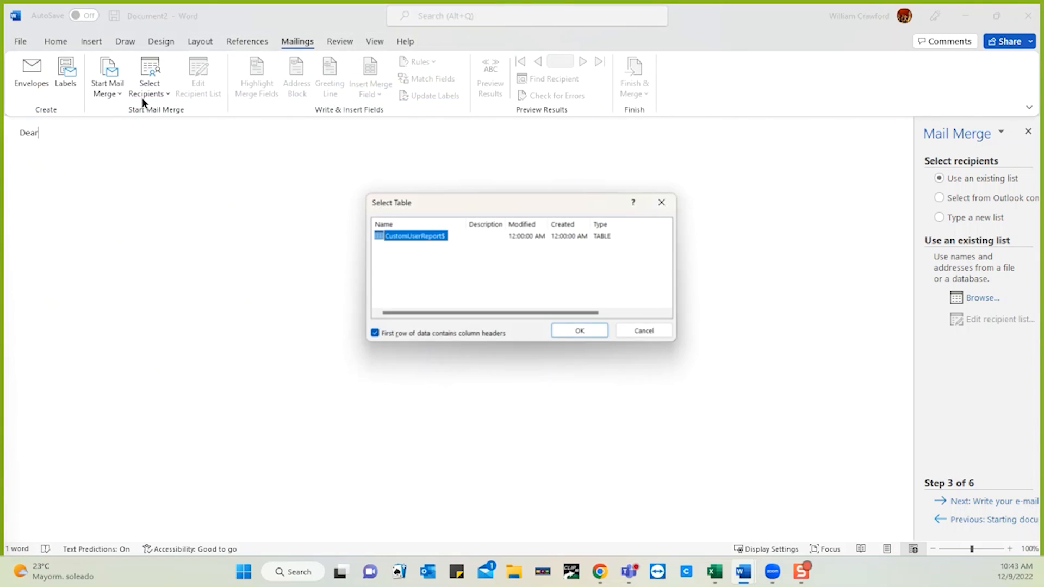
click(566, 332)
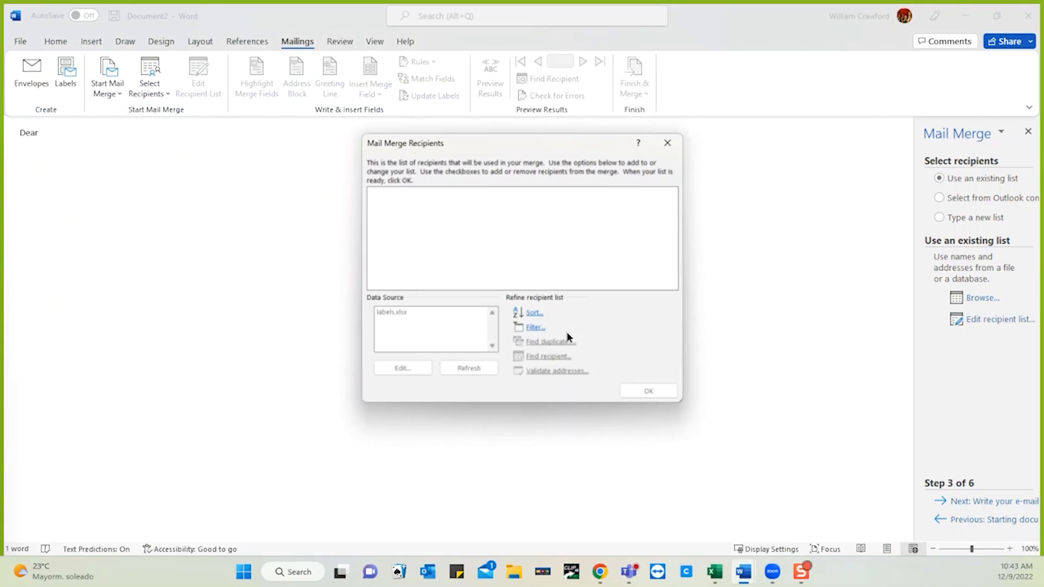
click(655, 392)
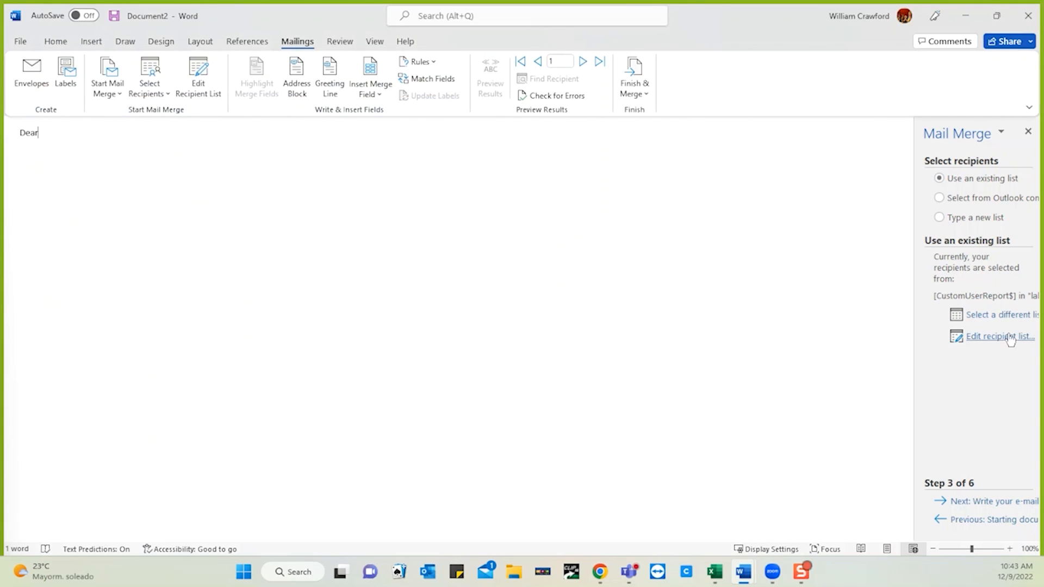
click(976, 500)
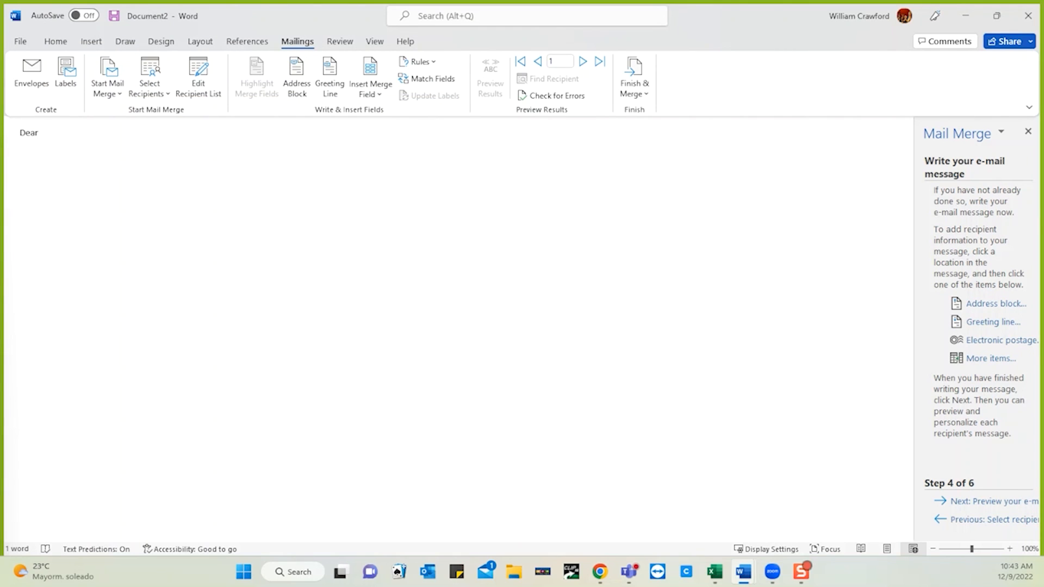
click(986, 502)
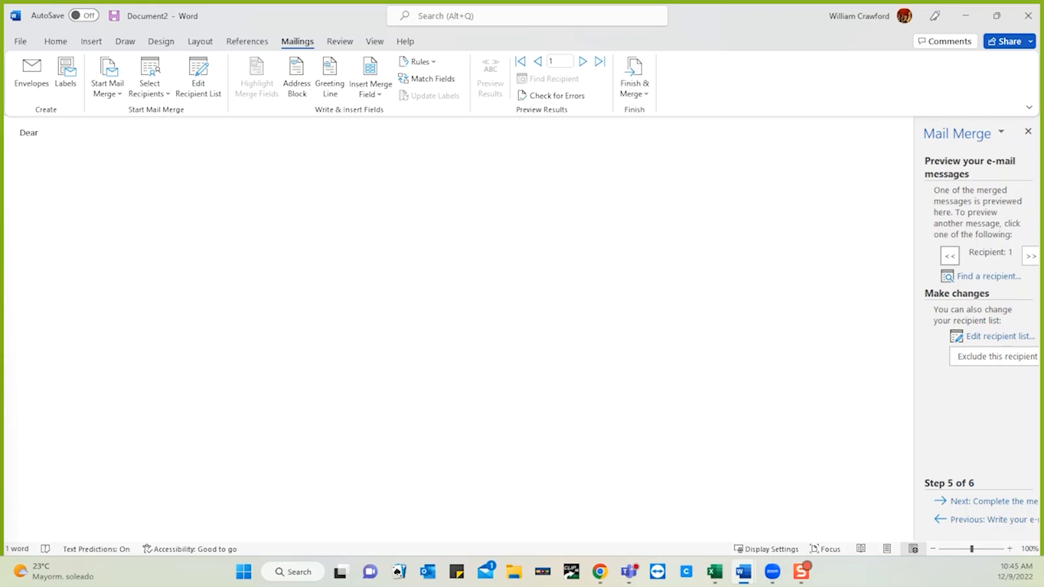
- Close the e-mail merge document and the labels document without saving either one
click(1027, 16)
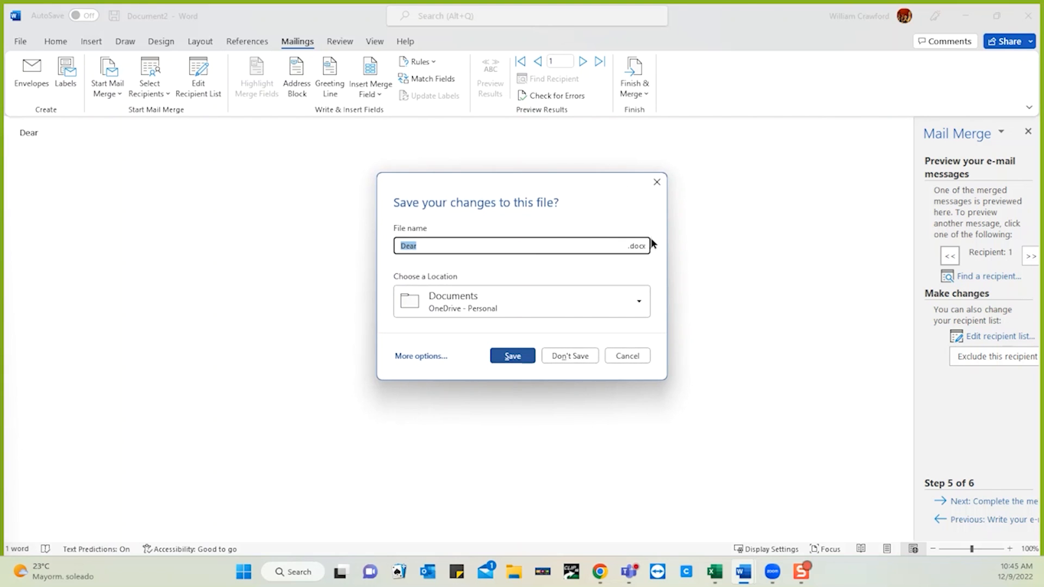
click(569, 356)
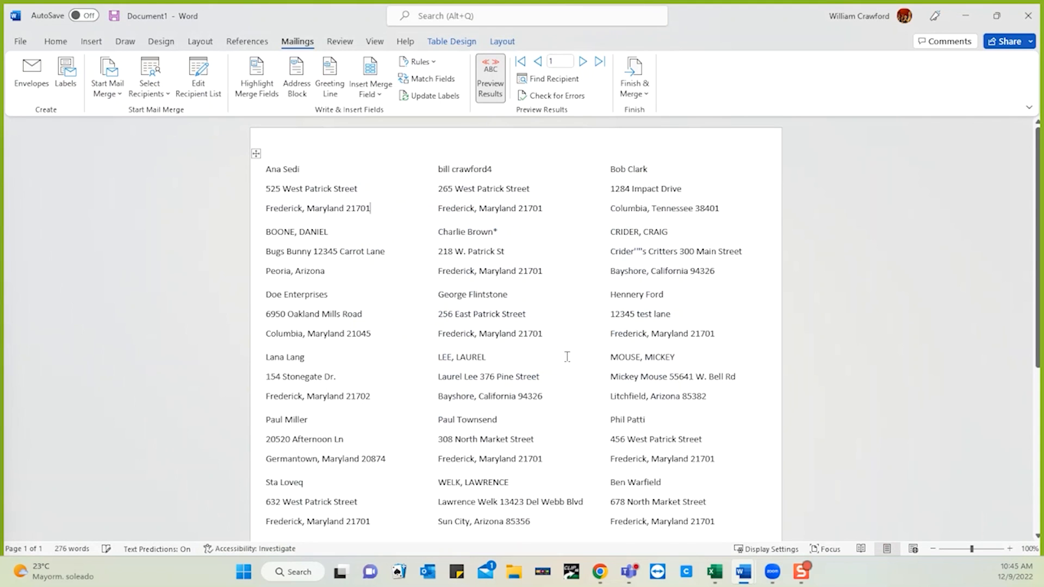
click(1026, 18)
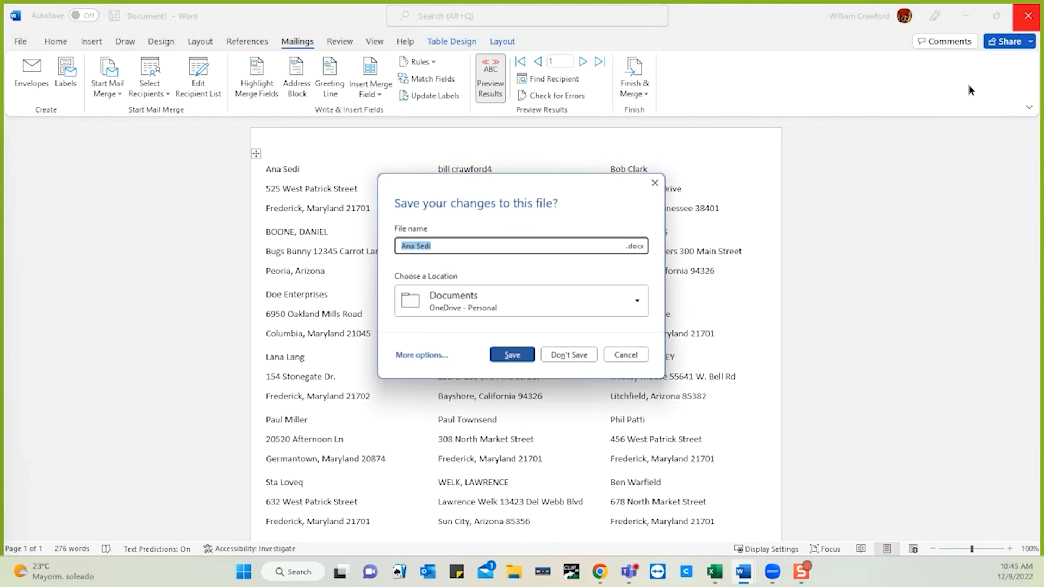
click(575, 356)
- Switch to the labels workbook in Excel and sort the whole sheet by Billing City from A to Z
mouse_move(783, 581)
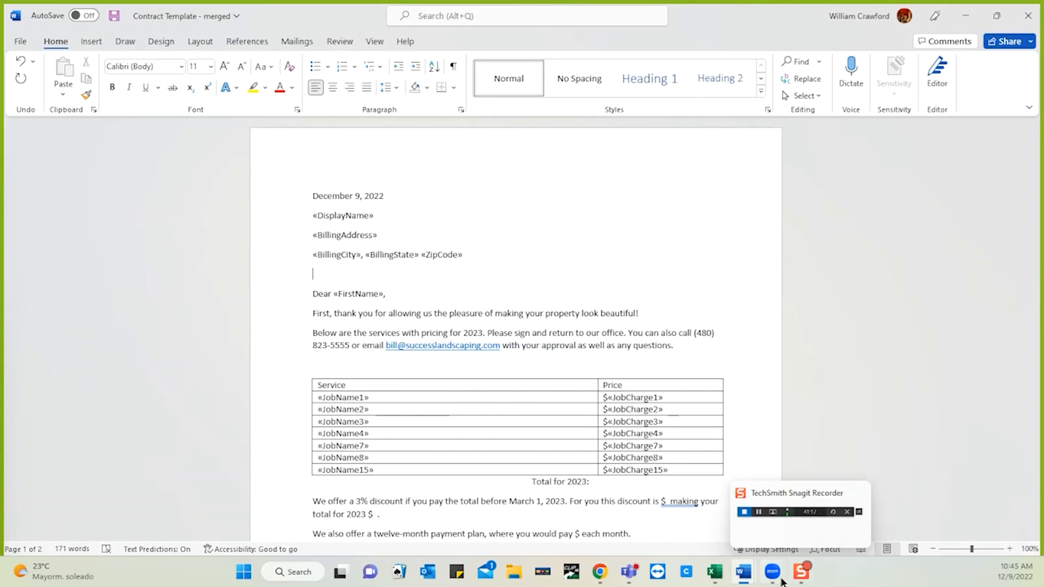
mouse_move(716, 576)
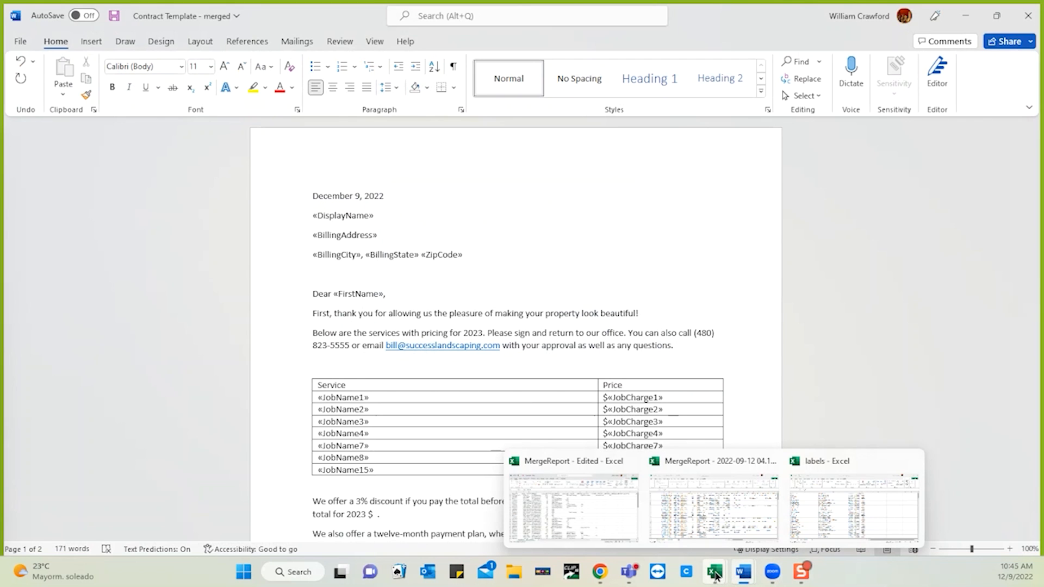
click(853, 475)
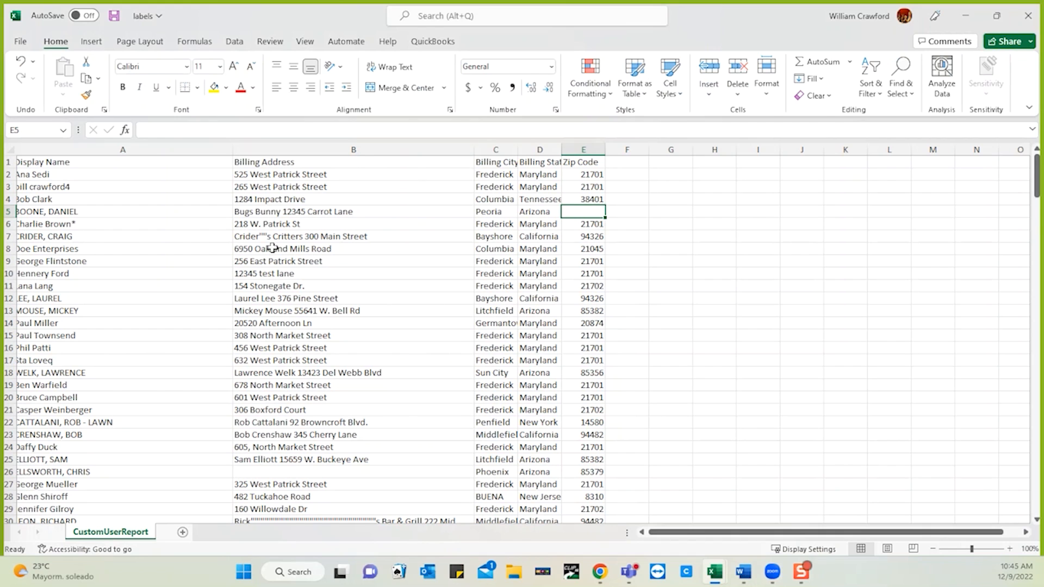
click(11, 150)
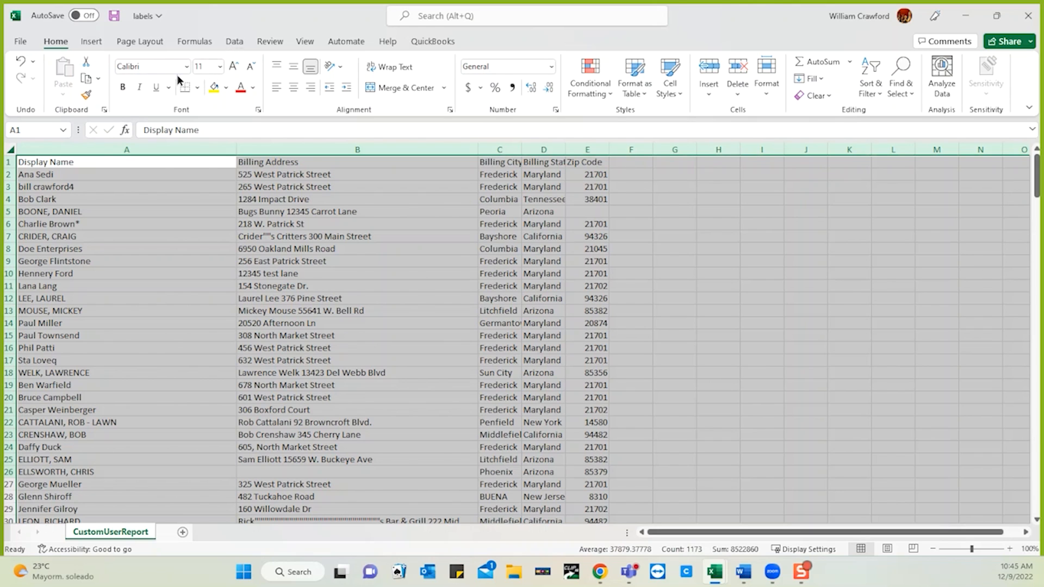
click(234, 42)
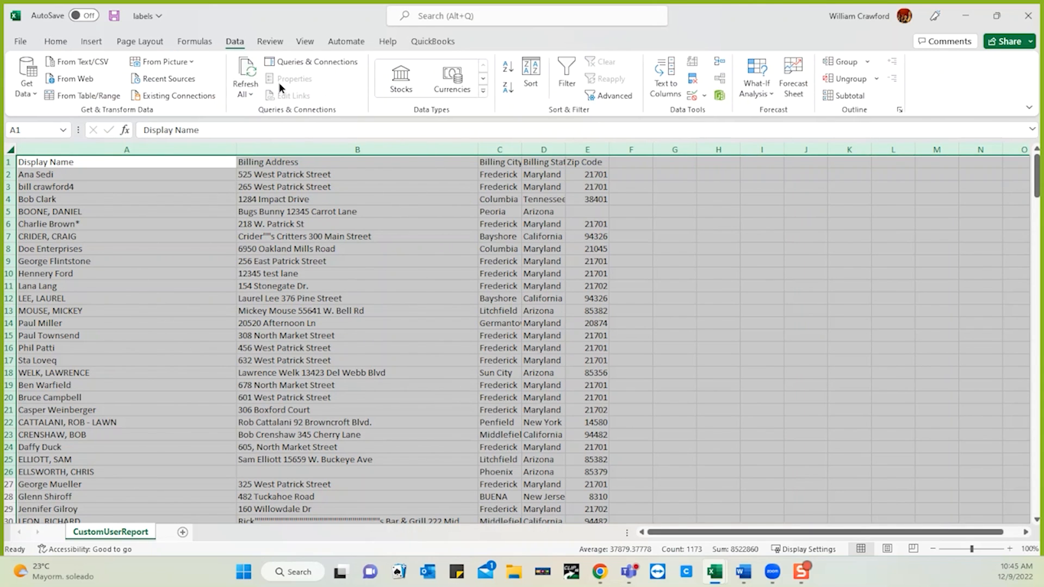
click(530, 73)
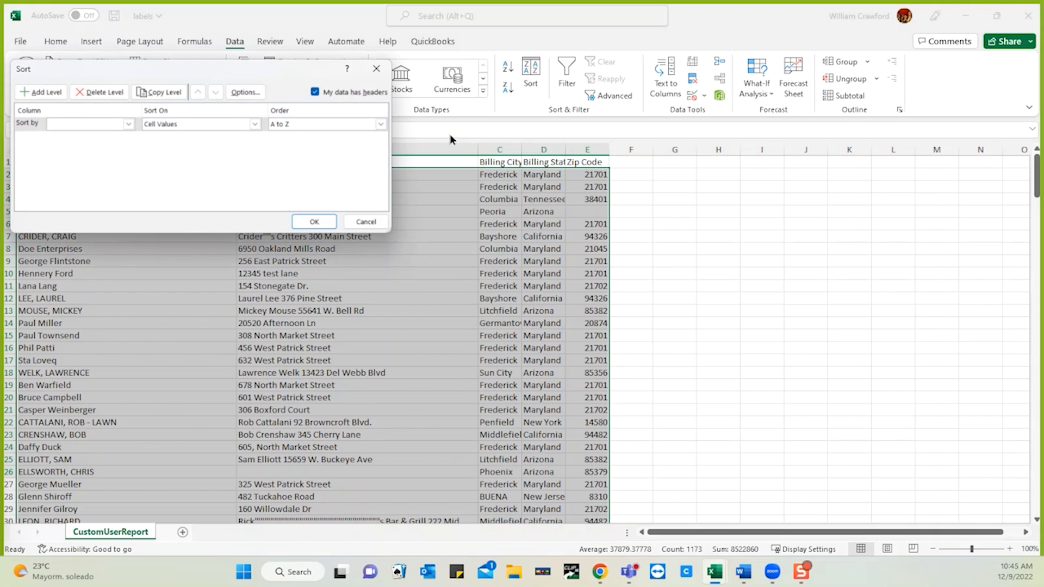
click(129, 124)
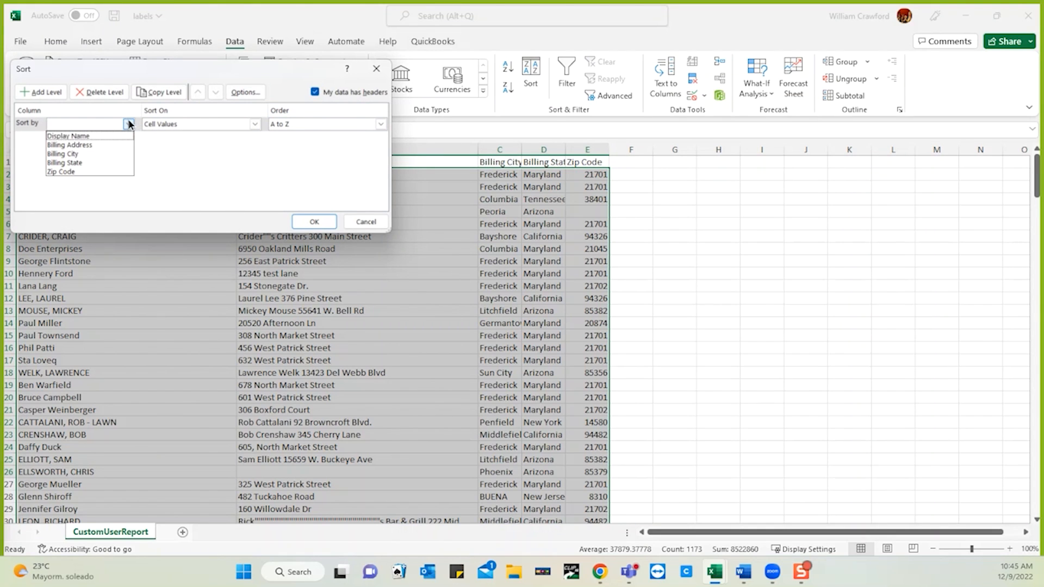
click(100, 152)
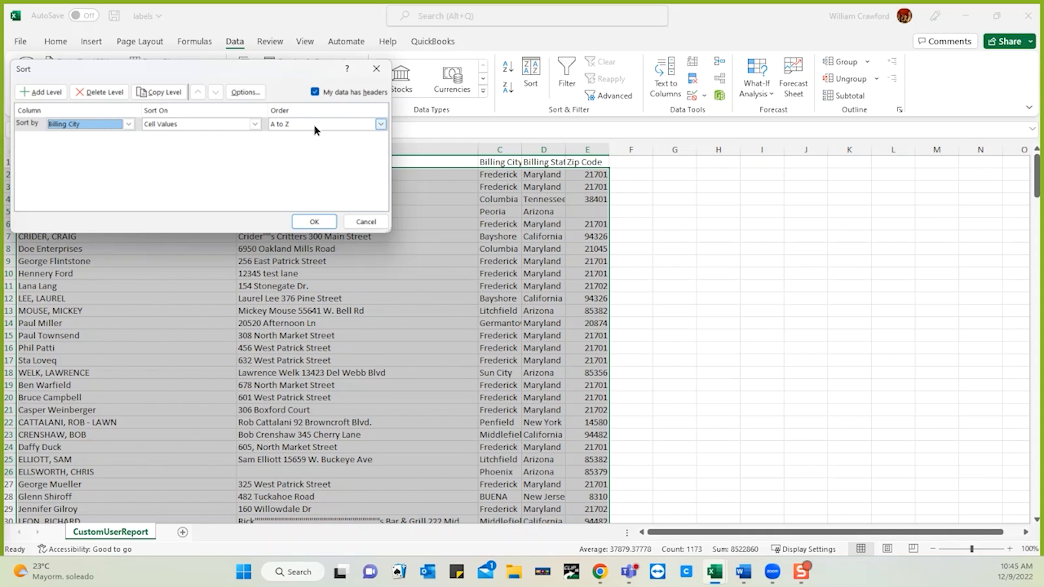
click(384, 124)
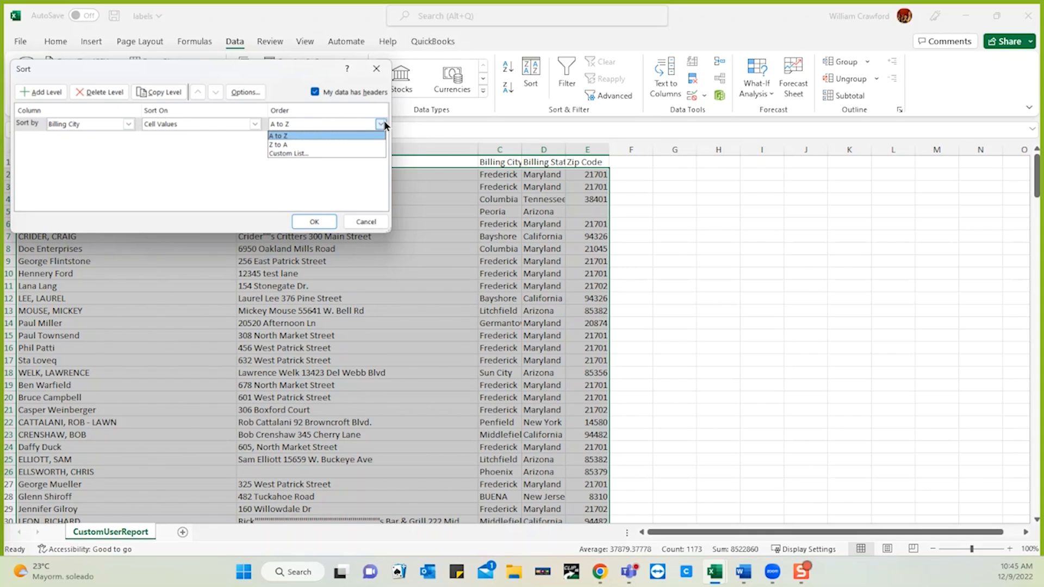
click(329, 136)
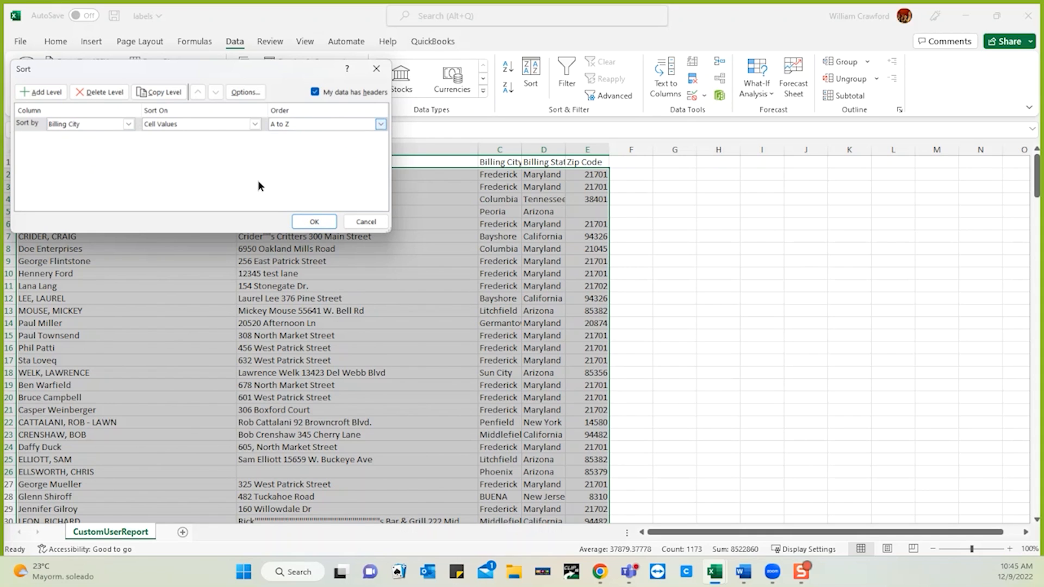
click(311, 220)
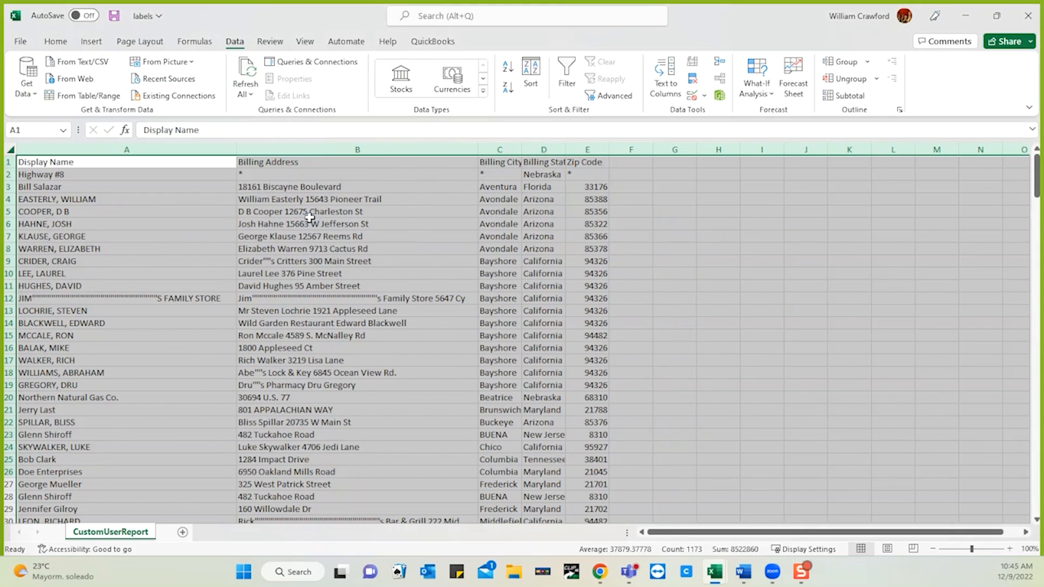
click(488, 175)
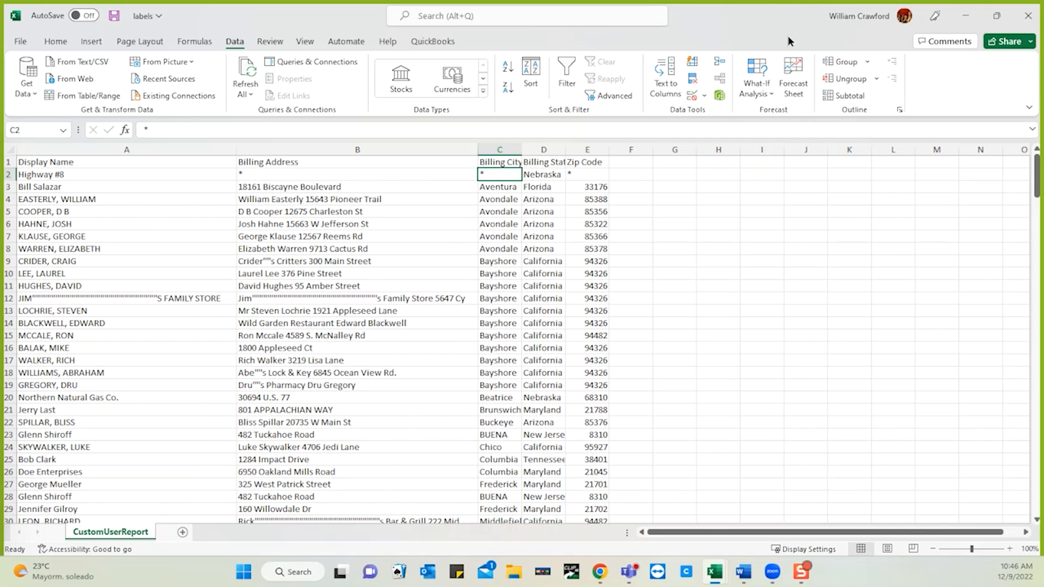
- Minimize the open Excel and Word windows to return to the CLIPitc custom report in the browser
click(962, 17)
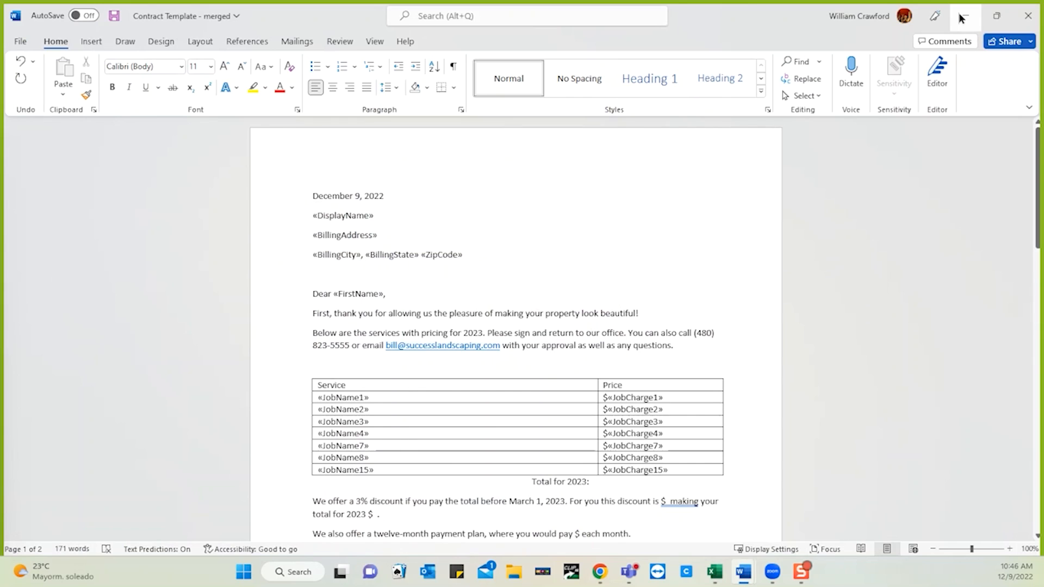
click(961, 18)
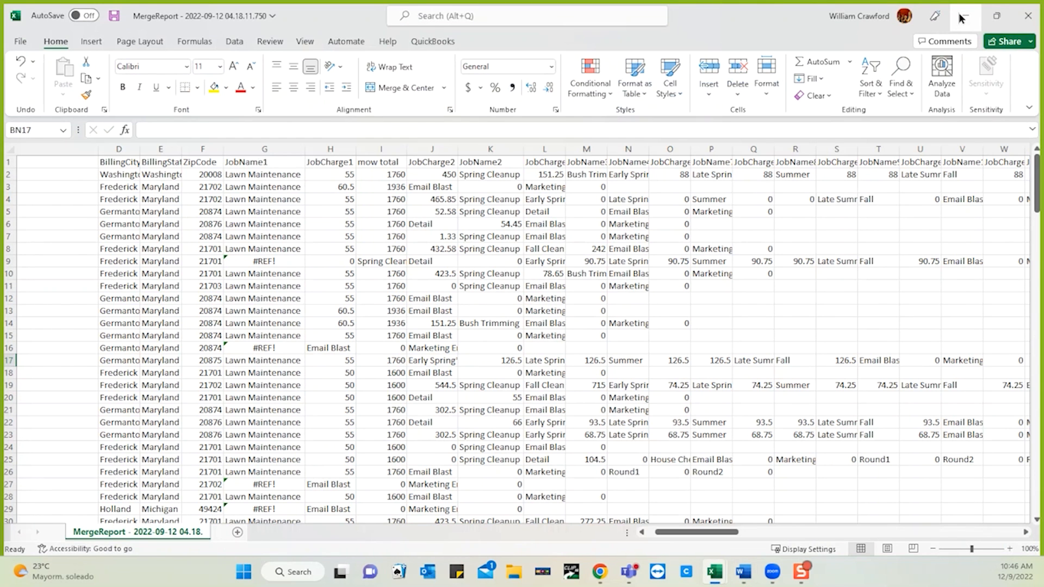
click(961, 17)
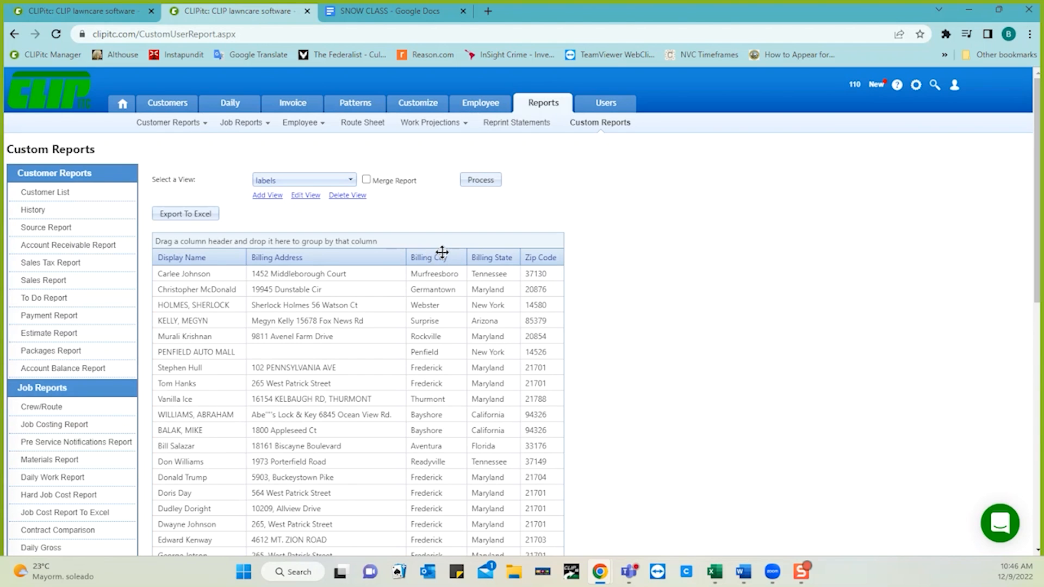
- Group the labels report by the Billing City column and look through the grouped customer rows
drag(442, 252, 404, 226)
drag(433, 259, 318, 240)
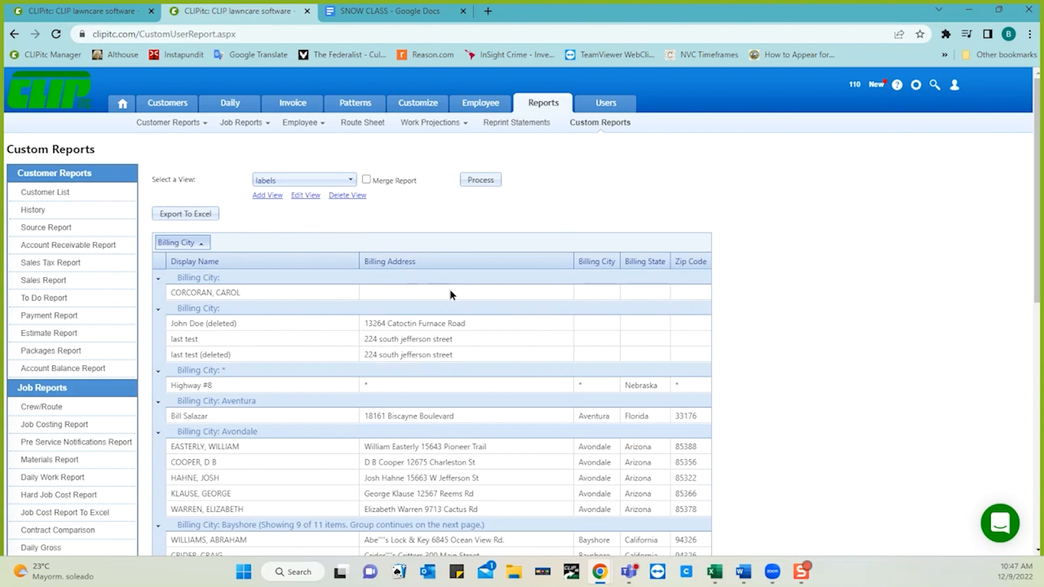
scroll(585, 444, down, 2)
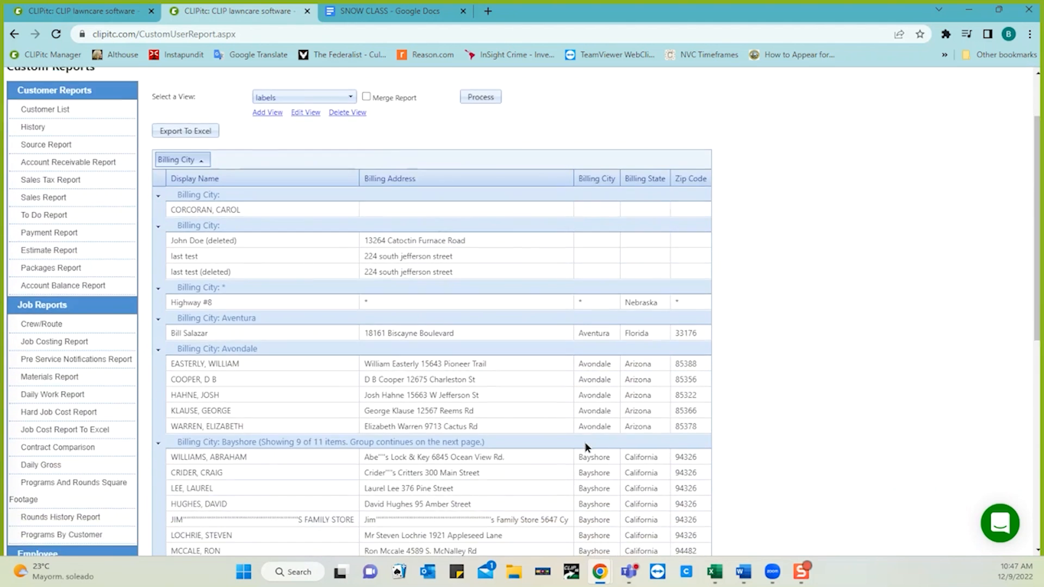
scroll(585, 446, down, 3)
scroll(585, 445, up, 1)
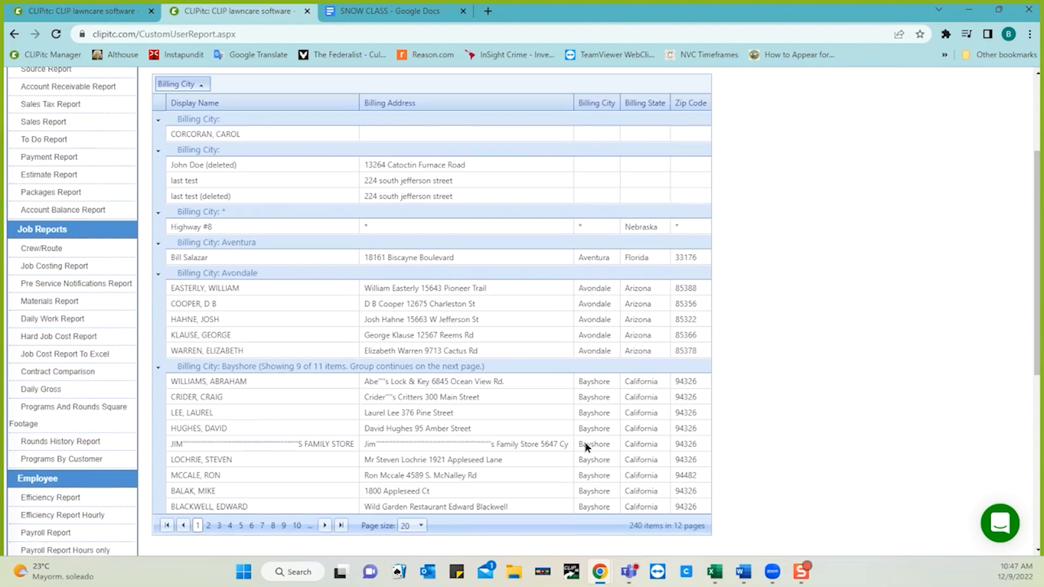
scroll(585, 446, up, 1)
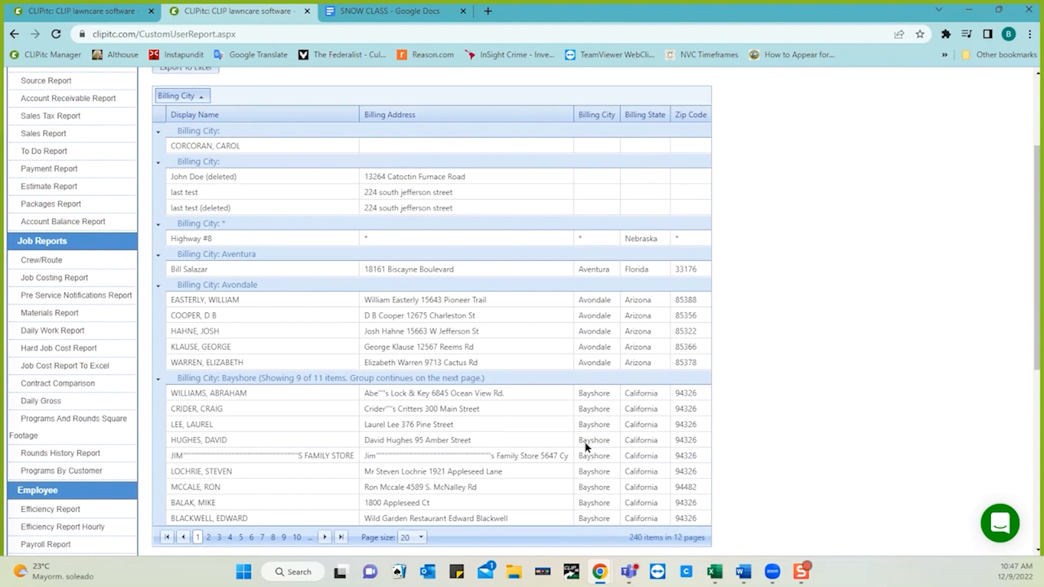
scroll(585, 445, down, 1)
scroll(585, 446, up, 5)
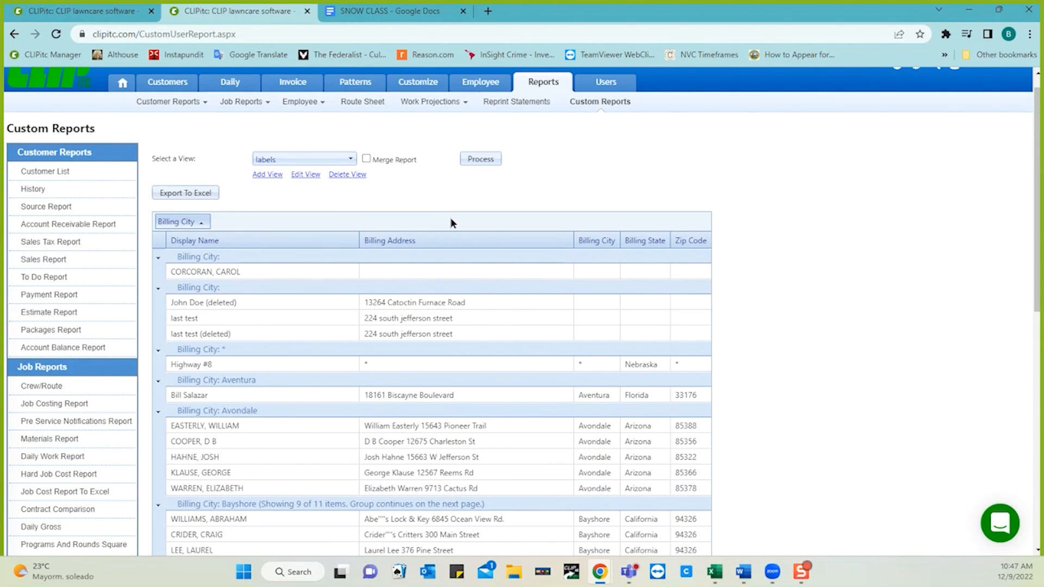
- Export the grouped report to Excel as CustomUserReport in the Mail Merge - Contract class folder and open the downloaded file
click(171, 195)
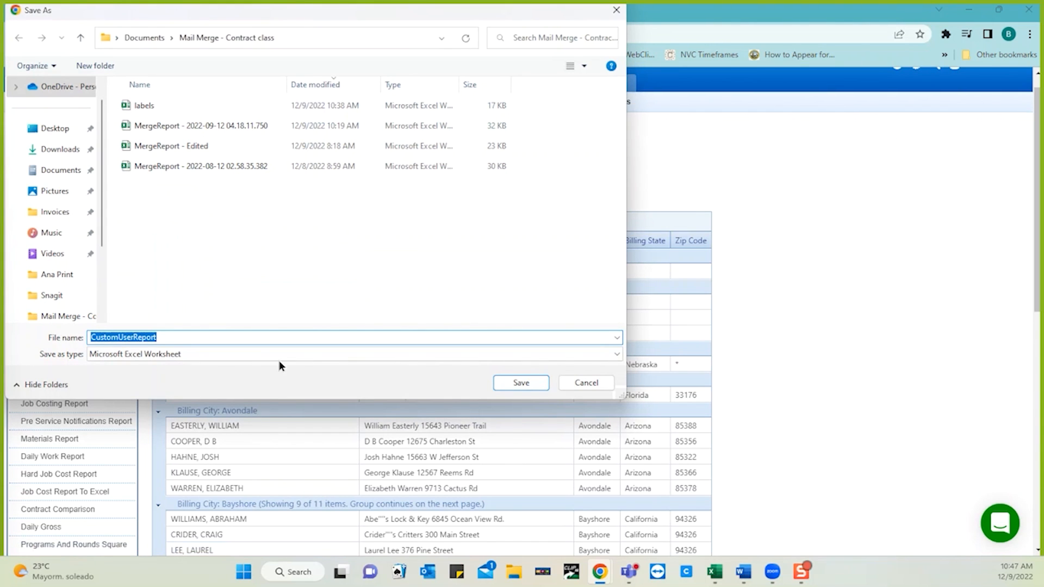
click(521, 382)
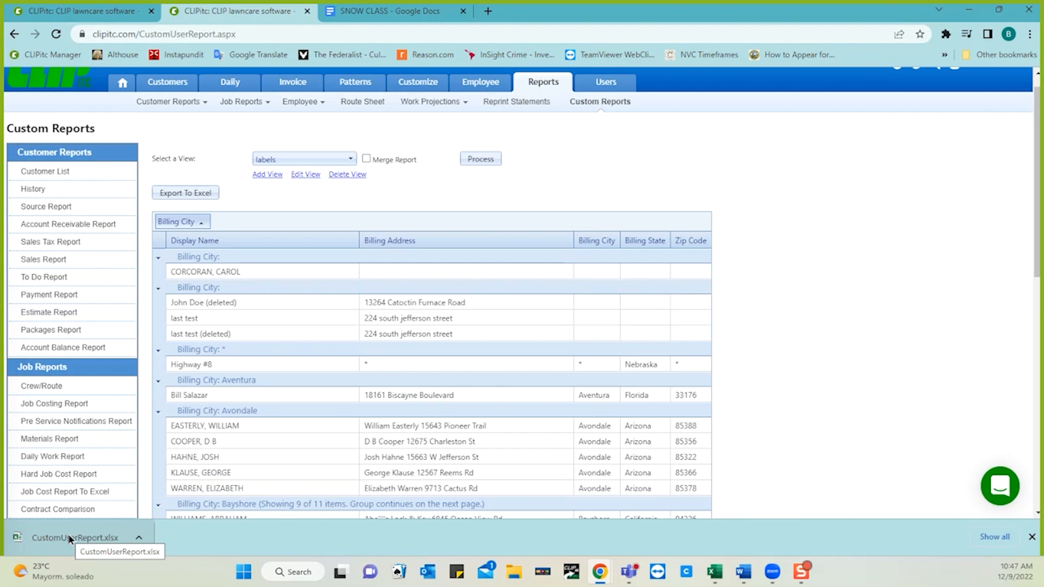
click(69, 537)
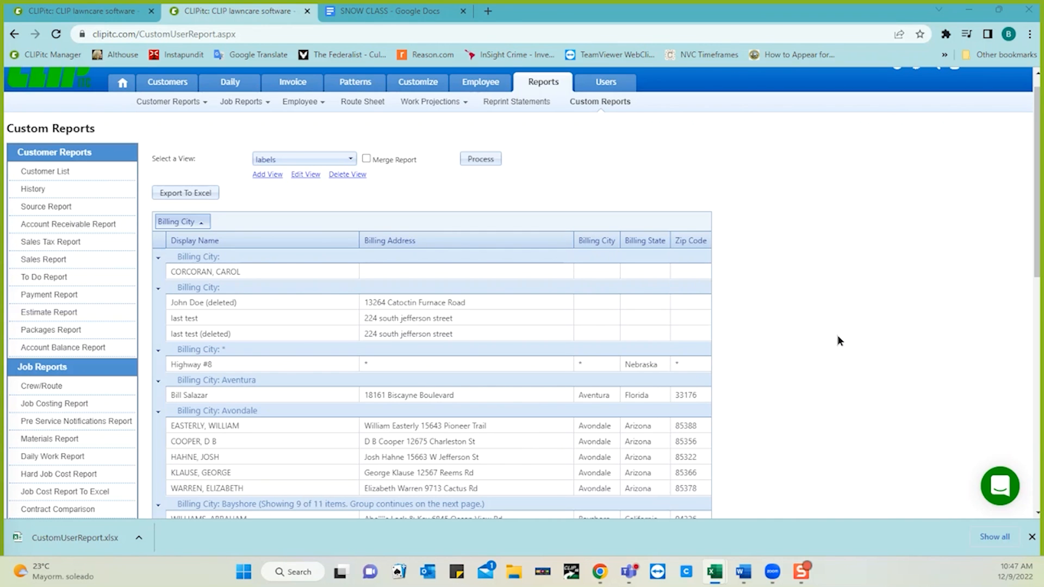
- Open the exported CustomUserReport workbook for a look, close it, and reprocess the labels view in the CLIPitc custom reports
click(42, 537)
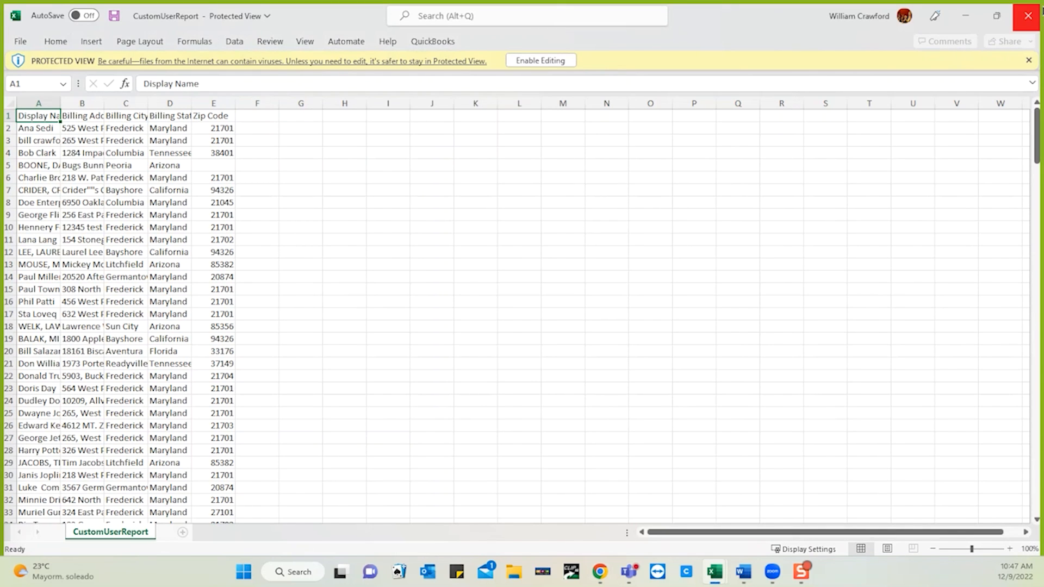
click(1028, 20)
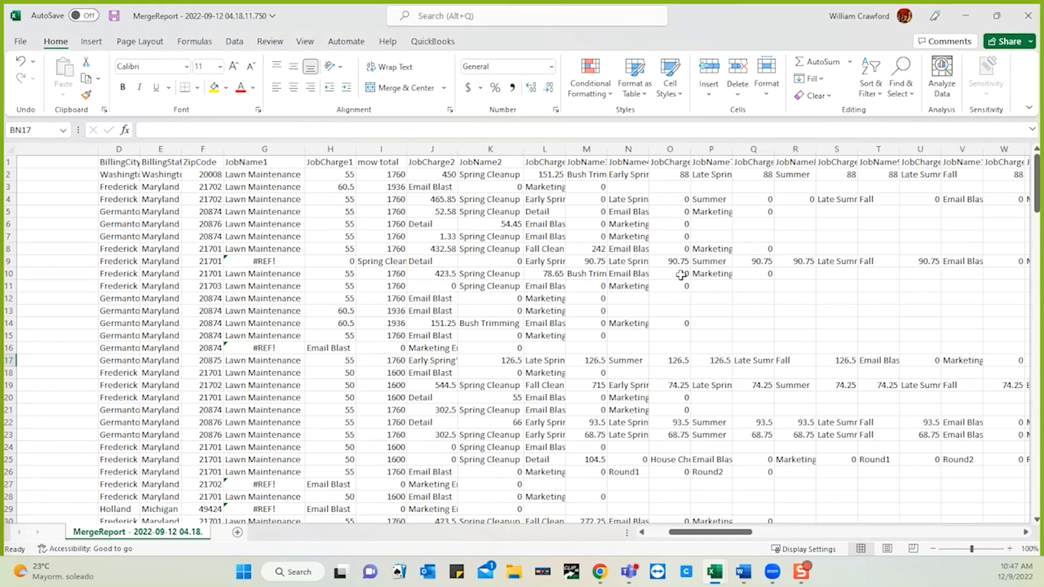
click(962, 20)
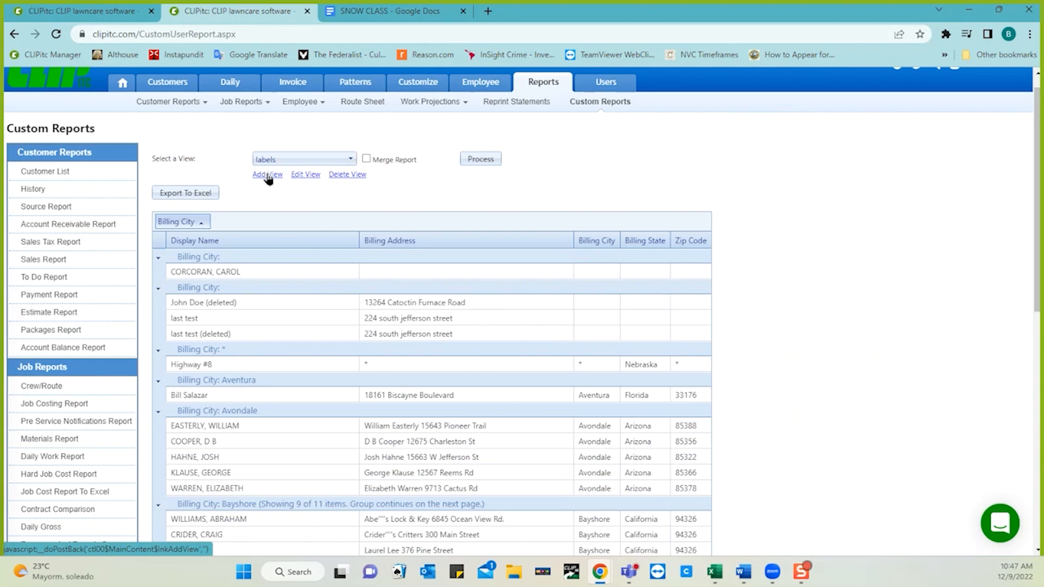
click(467, 157)
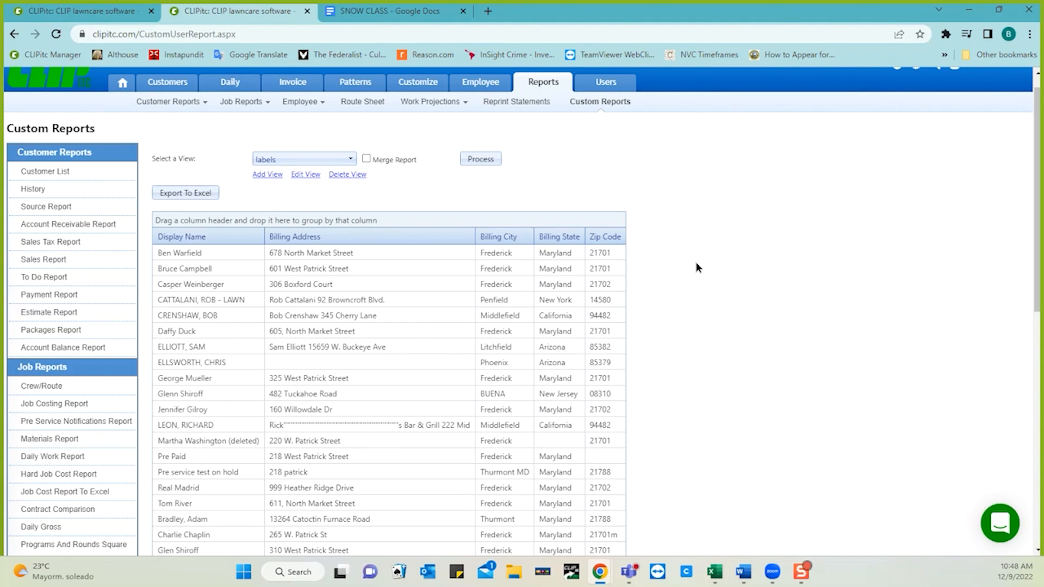
- Open the CLIPitc news and updates article and look through the 11/20/2022 list of web program changes
scroll(771, 216, up, 1)
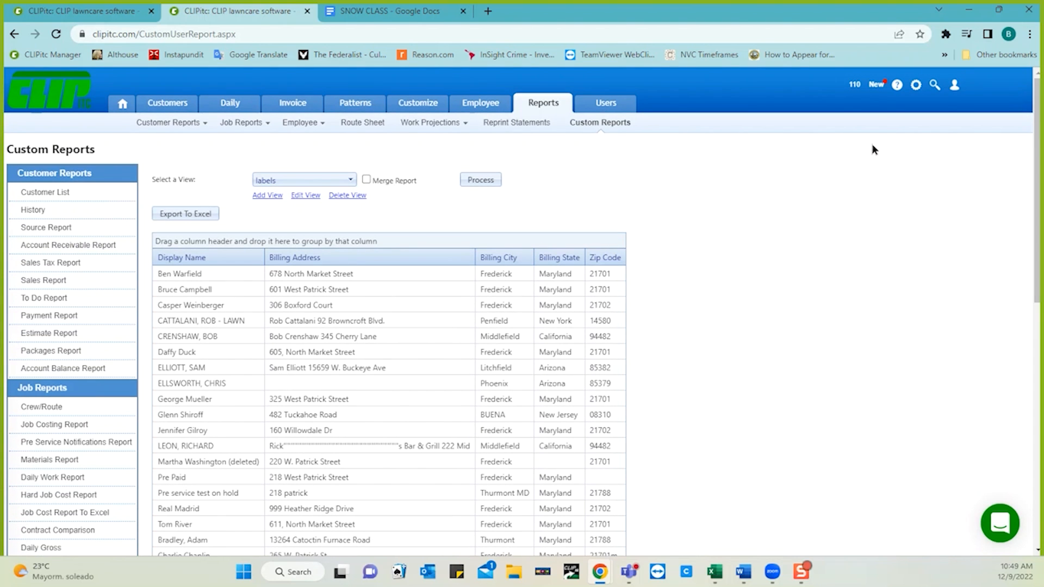
click(875, 86)
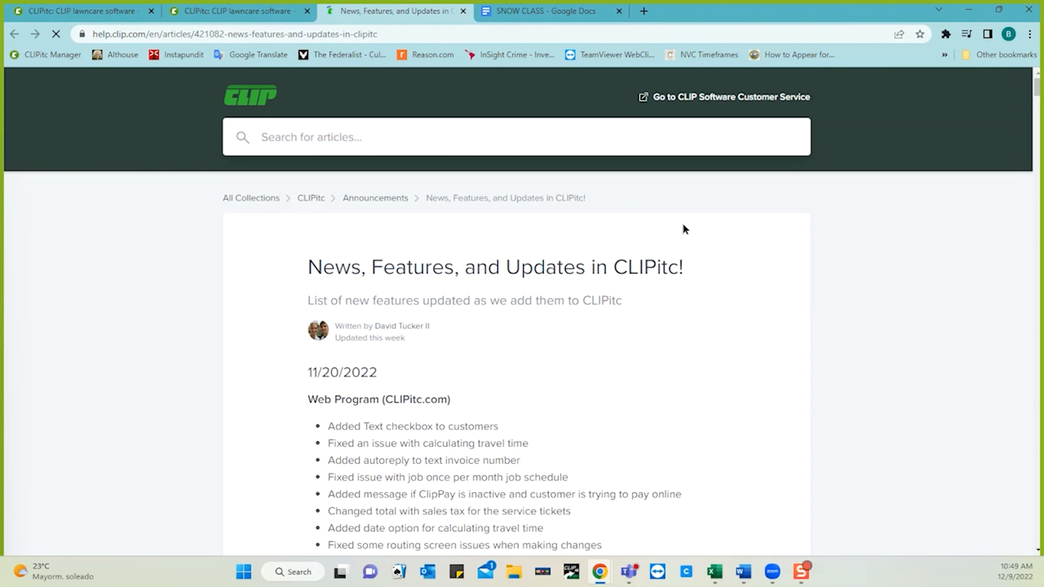
scroll(615, 346, down, 2)
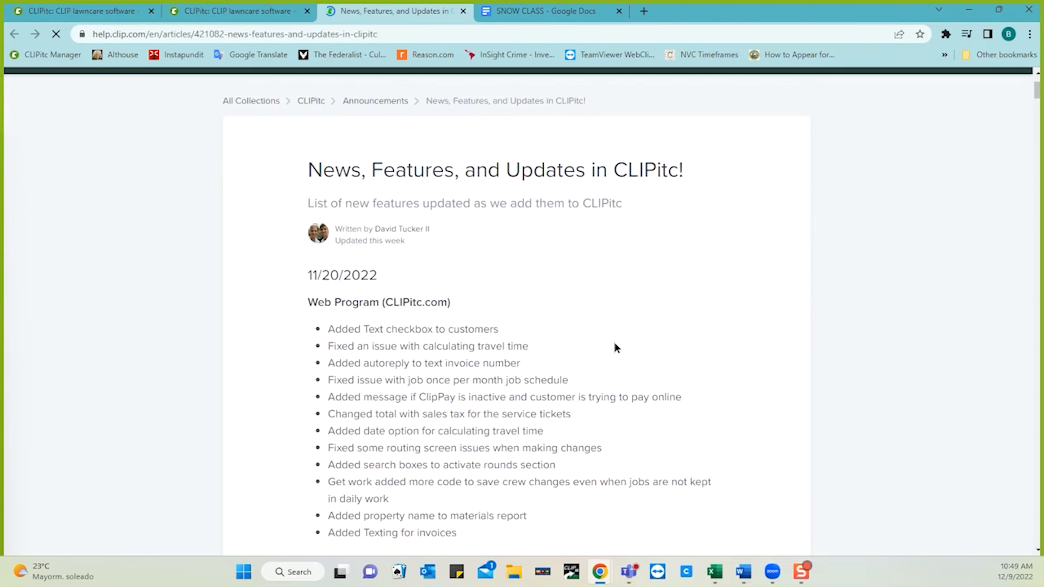
scroll(615, 348, down, 1)
scroll(648, 270, down, 1)
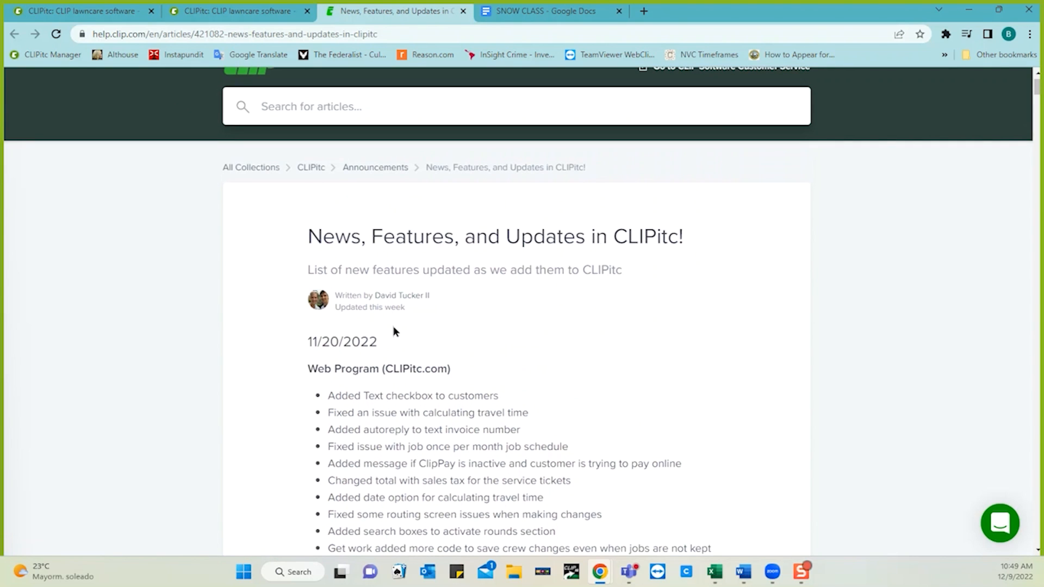
scroll(546, 323, up, 1)
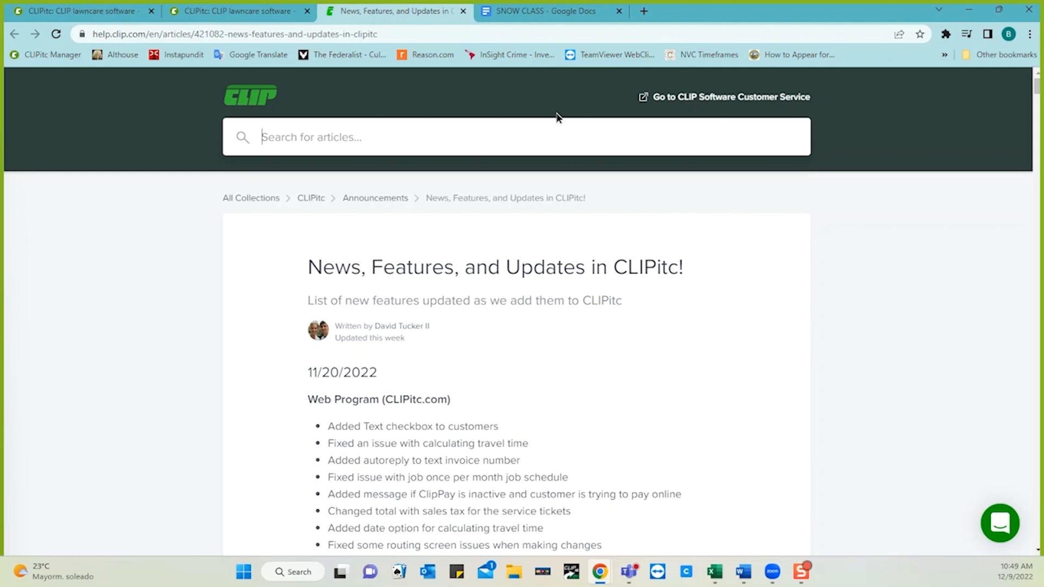
- Back in CLIPitc, grant the second listed user the full QuickBooks/Invoice permission and save the user
click(240, 12)
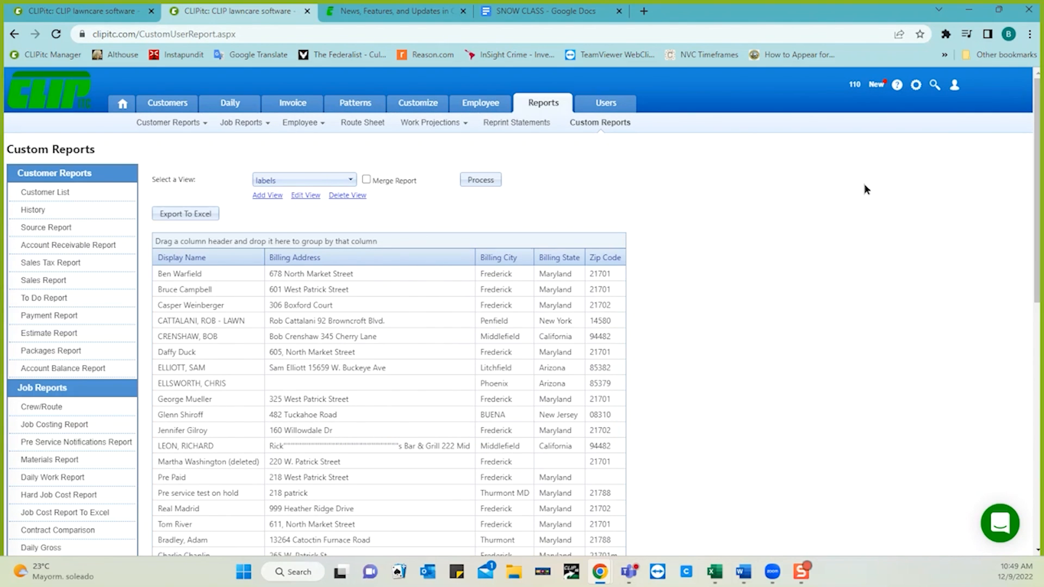
click(609, 107)
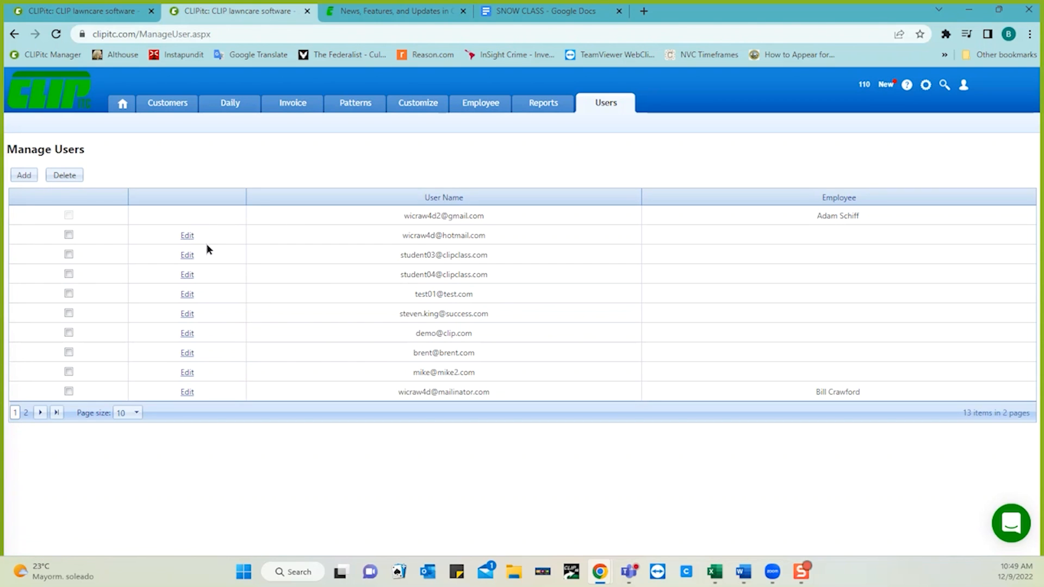
click(187, 236)
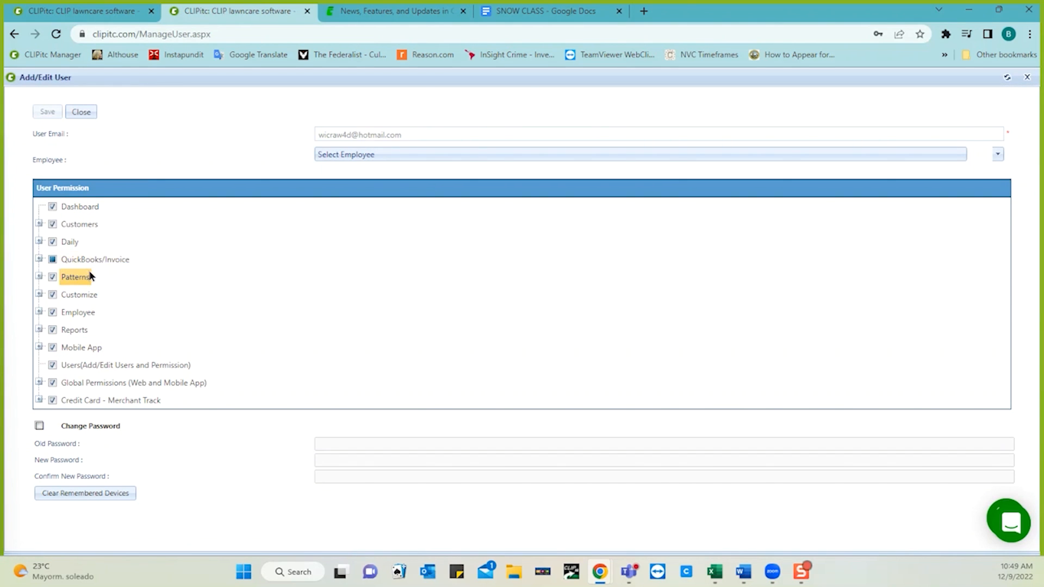
click(51, 260)
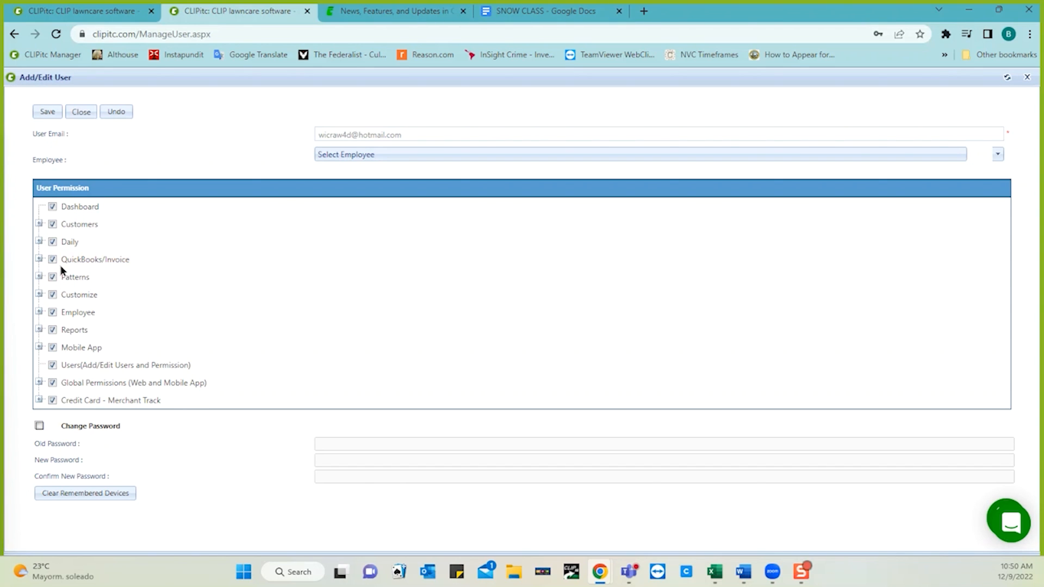
click(47, 112)
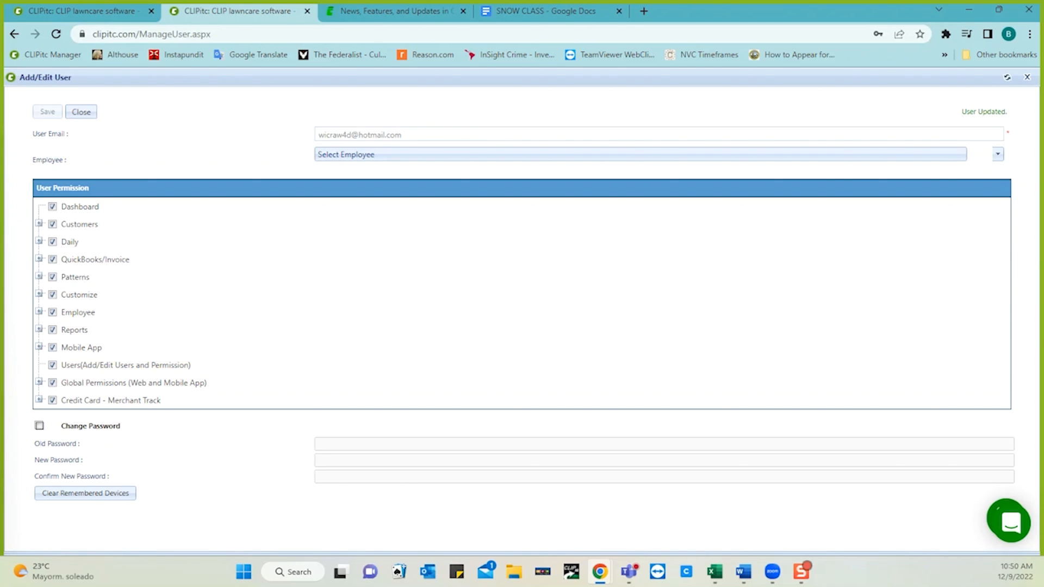
key(alt+s)
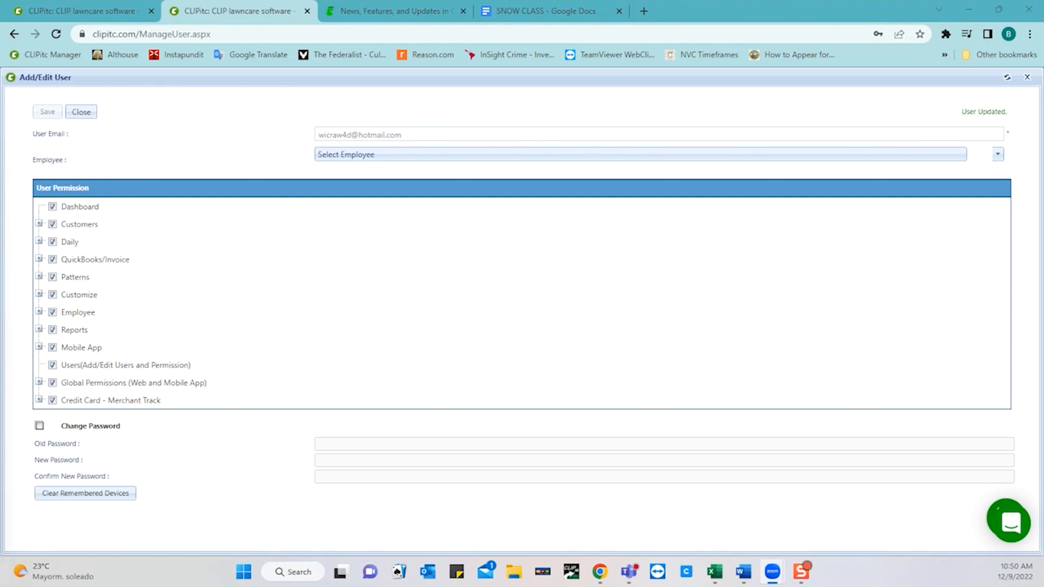